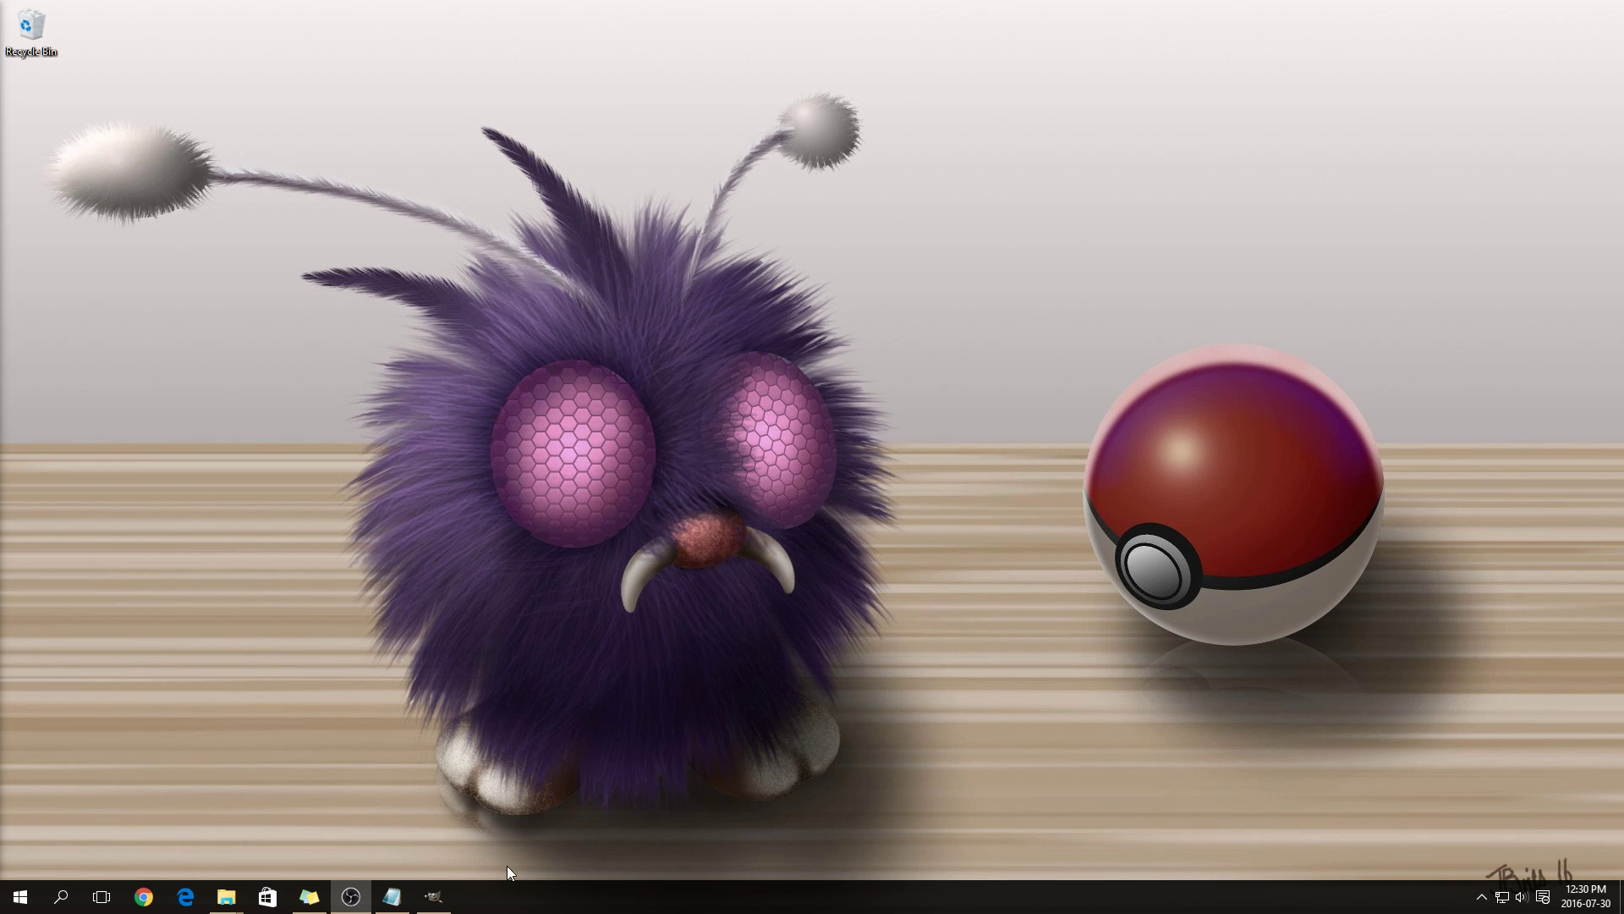
Switch to GIMP and check the installed version number in its About information
click(433, 895)
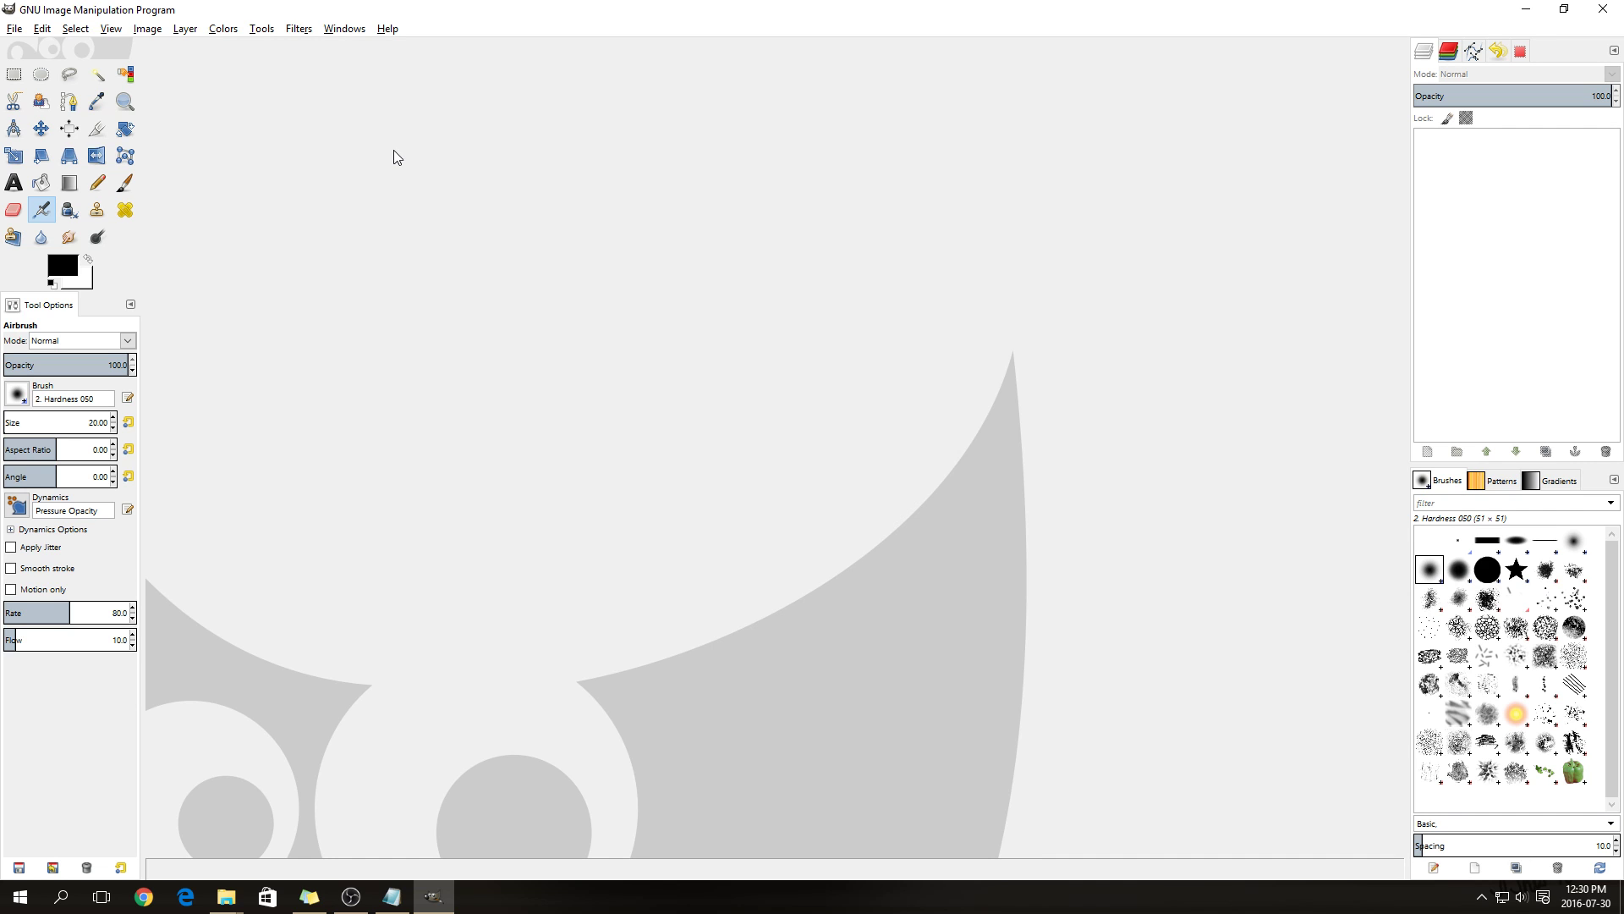
click(388, 29)
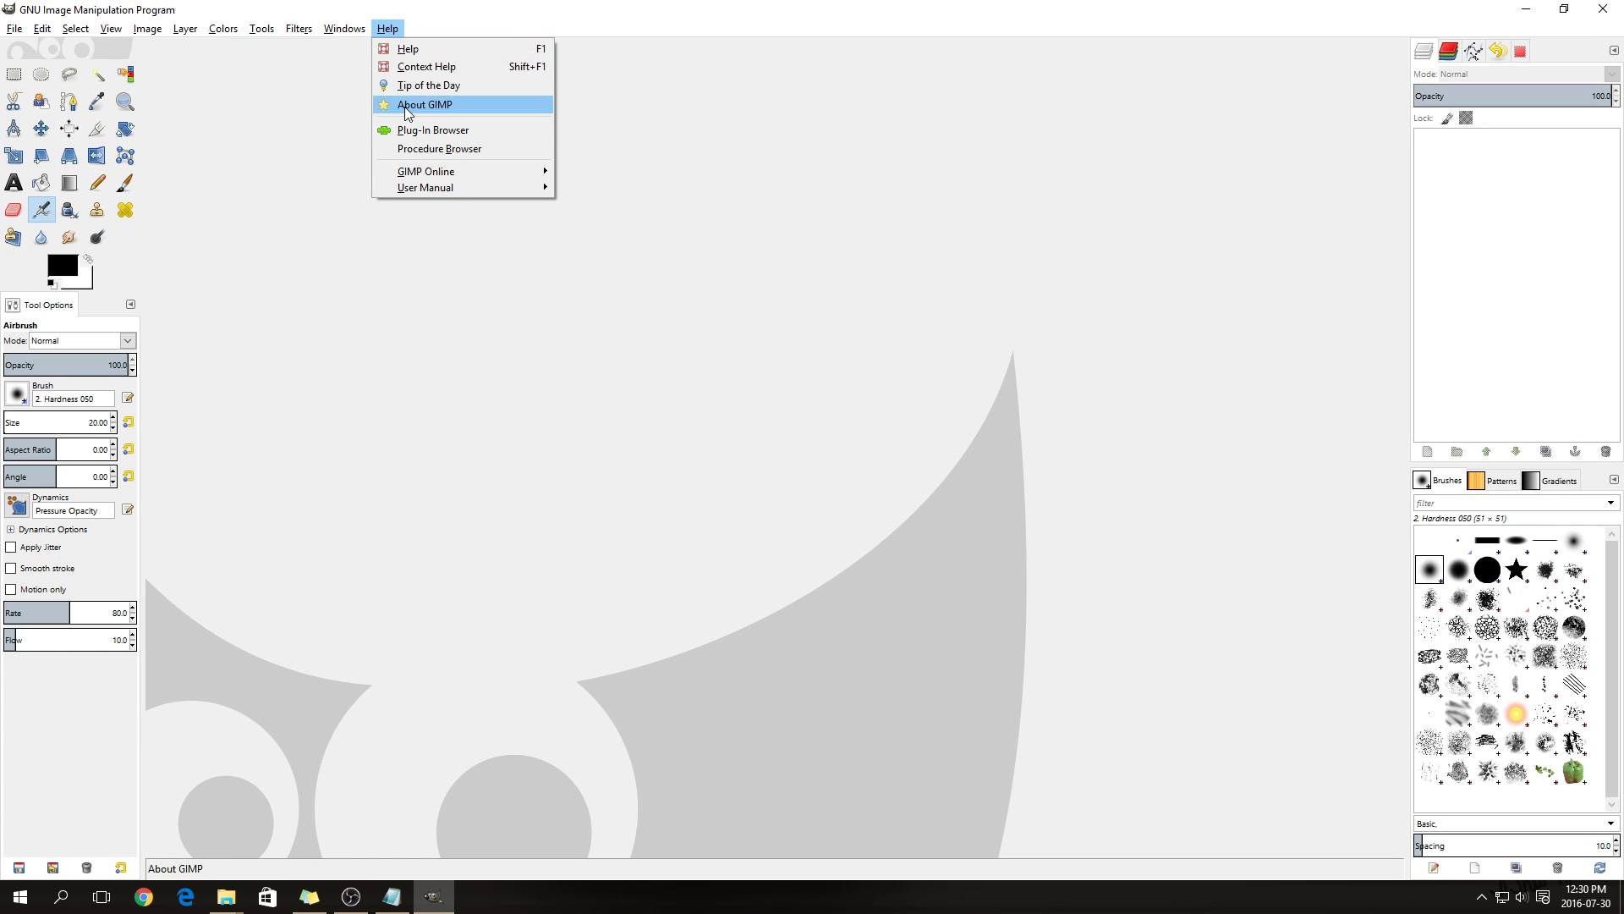
click(435, 106)
drag(872, 465, 814, 464)
click(875, 464)
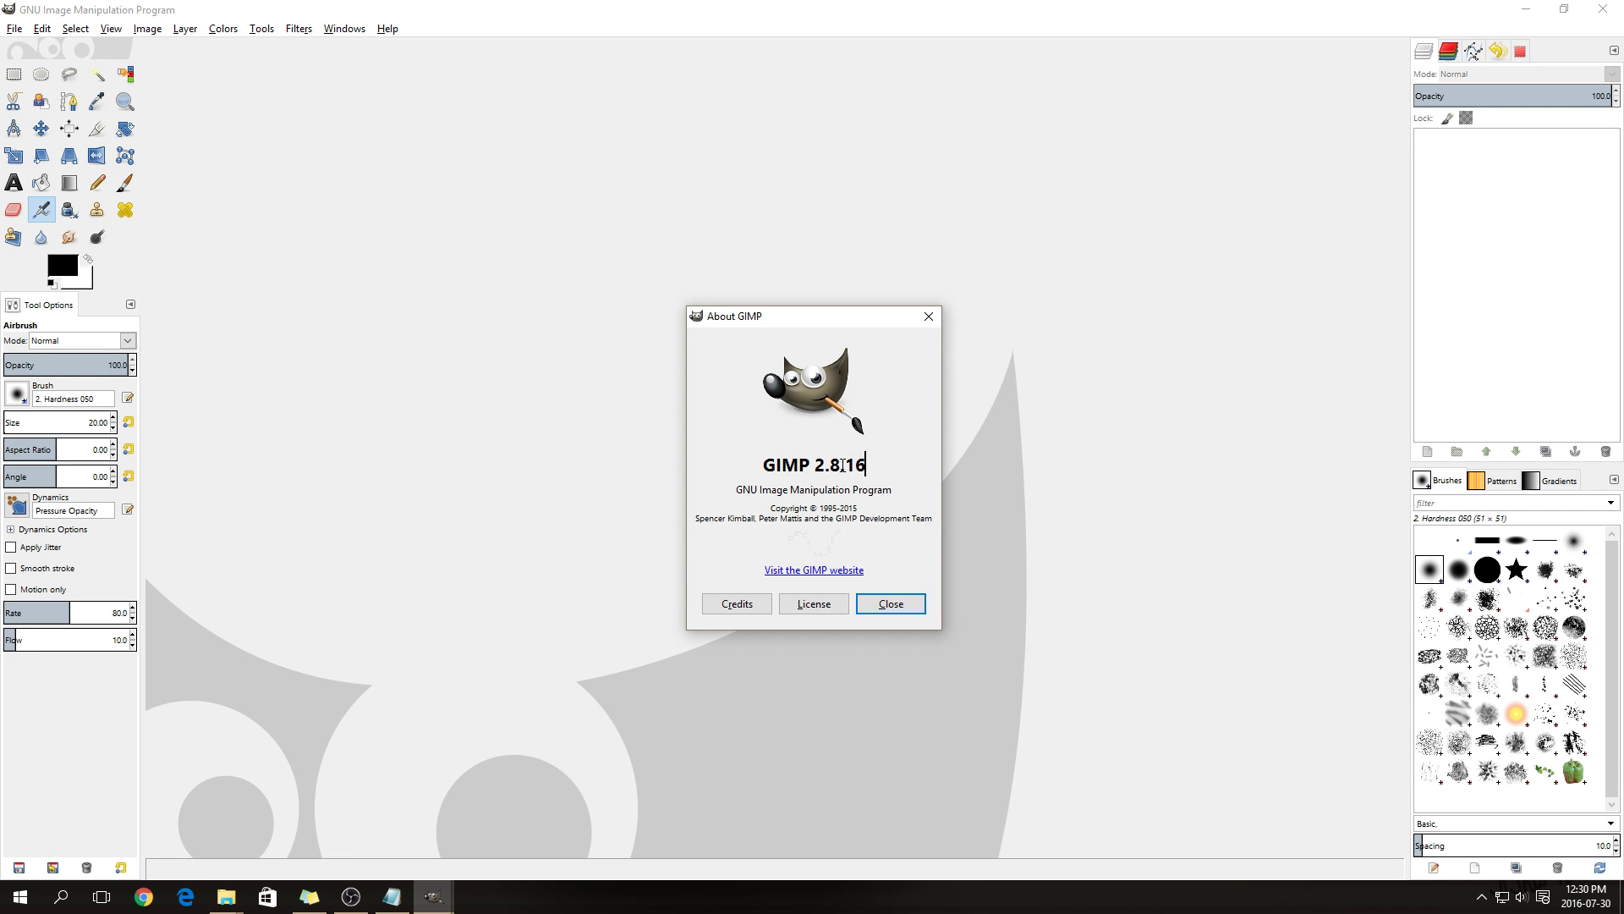
mouse_move(842, 465)
mouse_down()
mouse_move(867, 466)
mouse_move(813, 468)
mouse_up()
click(885, 604)
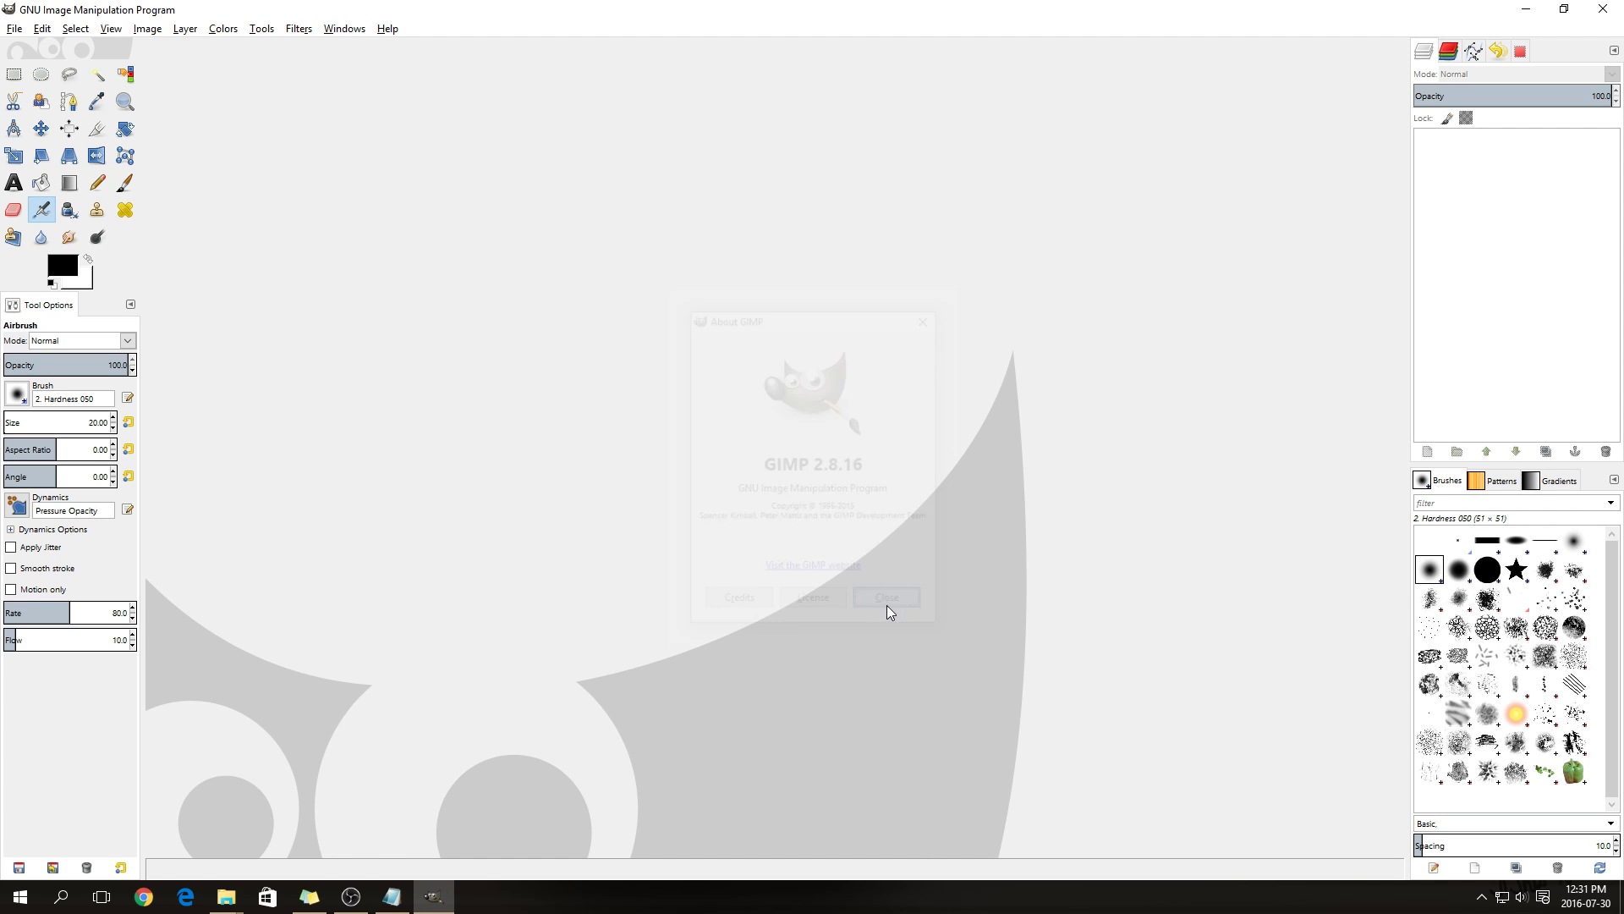
Create a new 3840 × 2160 px image with a resolution of 300 pixels/in
click(14, 29)
click(34, 43)
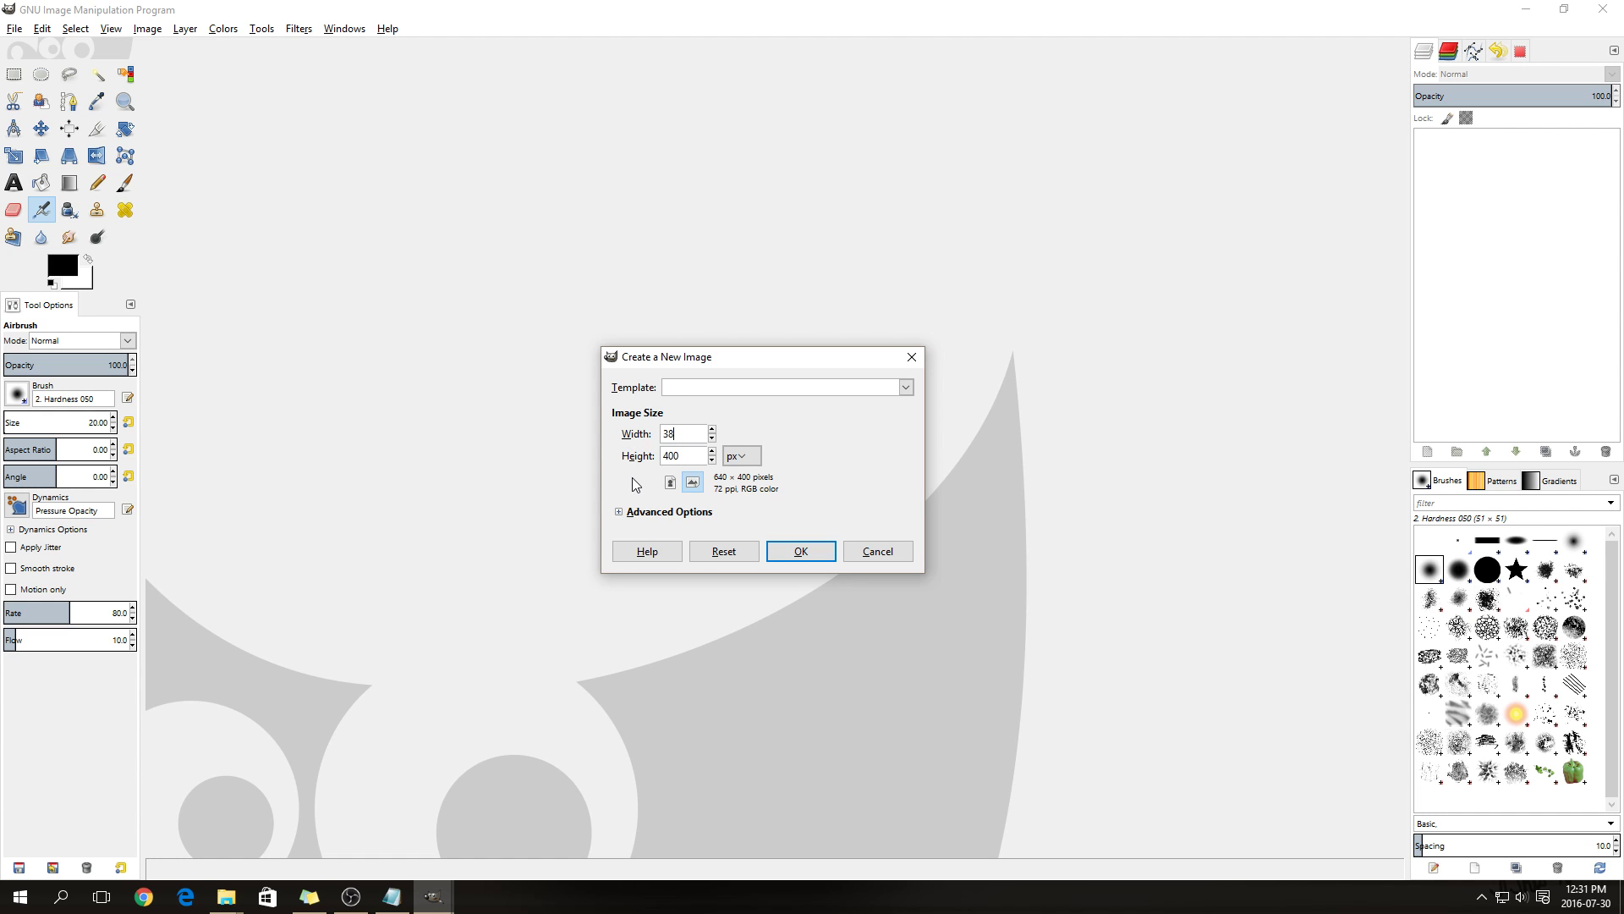
key(Tab)
click(620, 512)
key(Tab)
text(30)
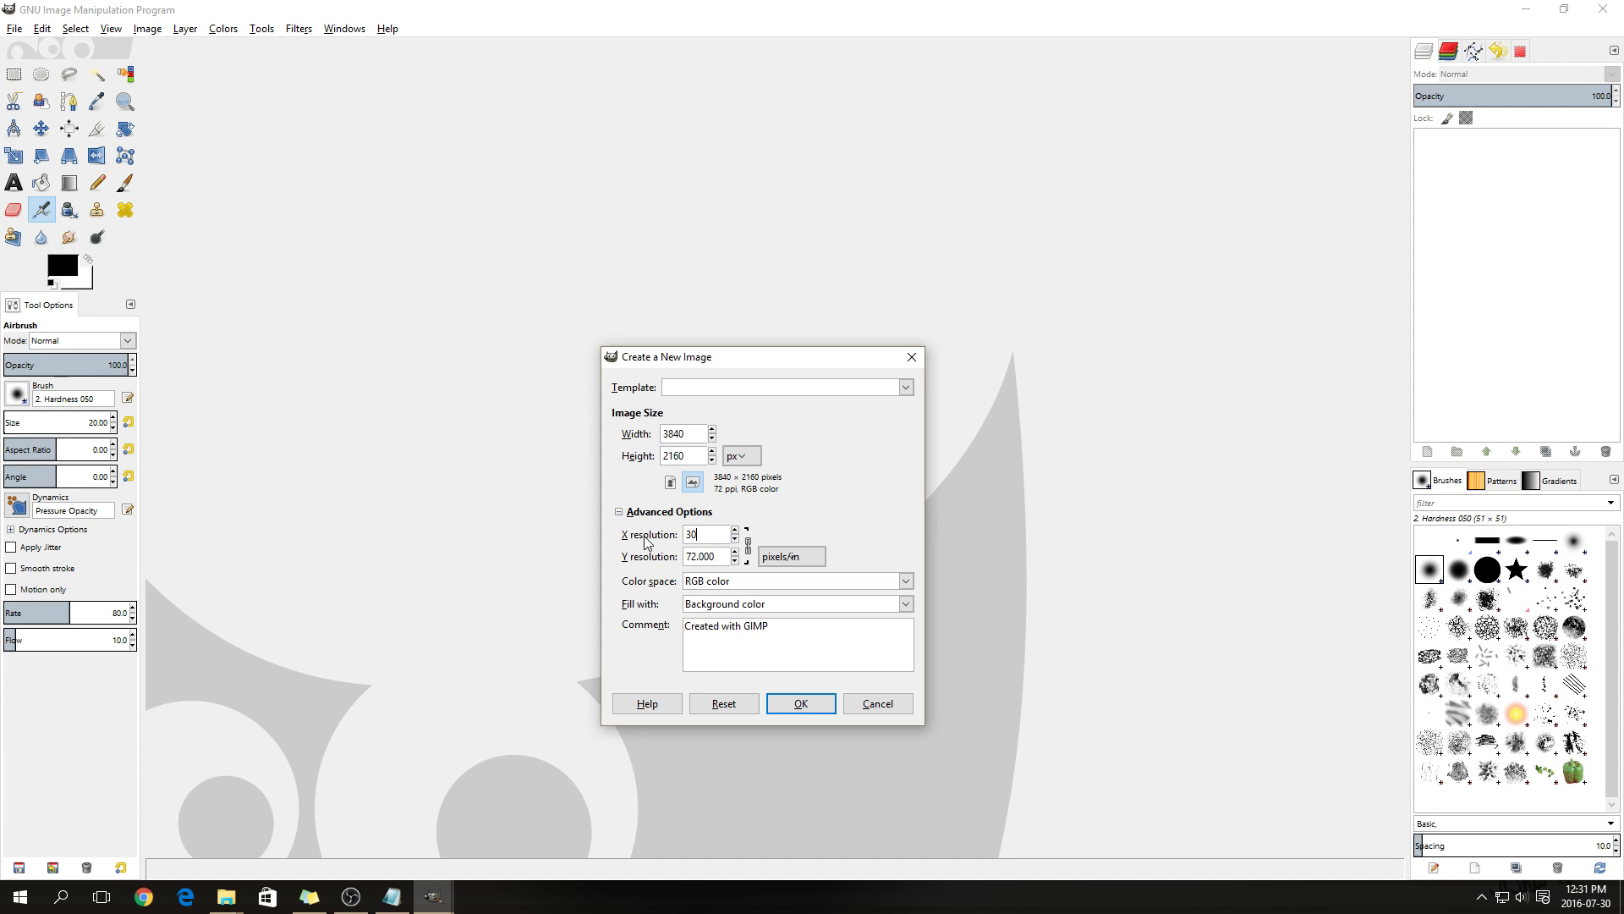
text(0)
key(Tab)
click(812, 707)
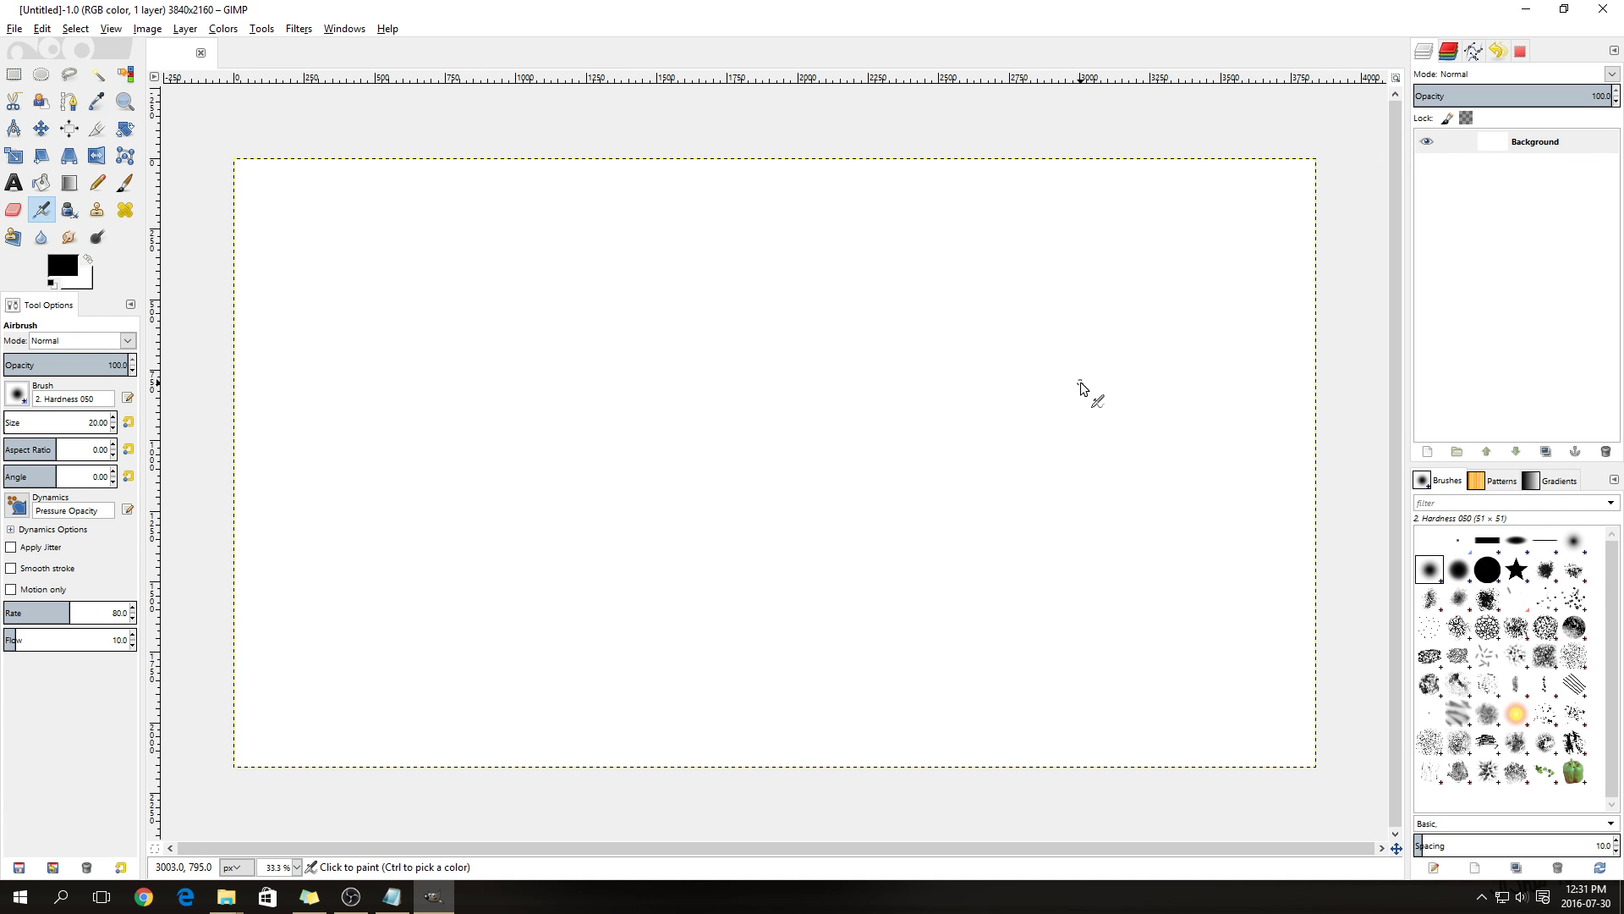
Add a new transparent layer of 3840 × 2160 px above the background
right_click(1541, 148)
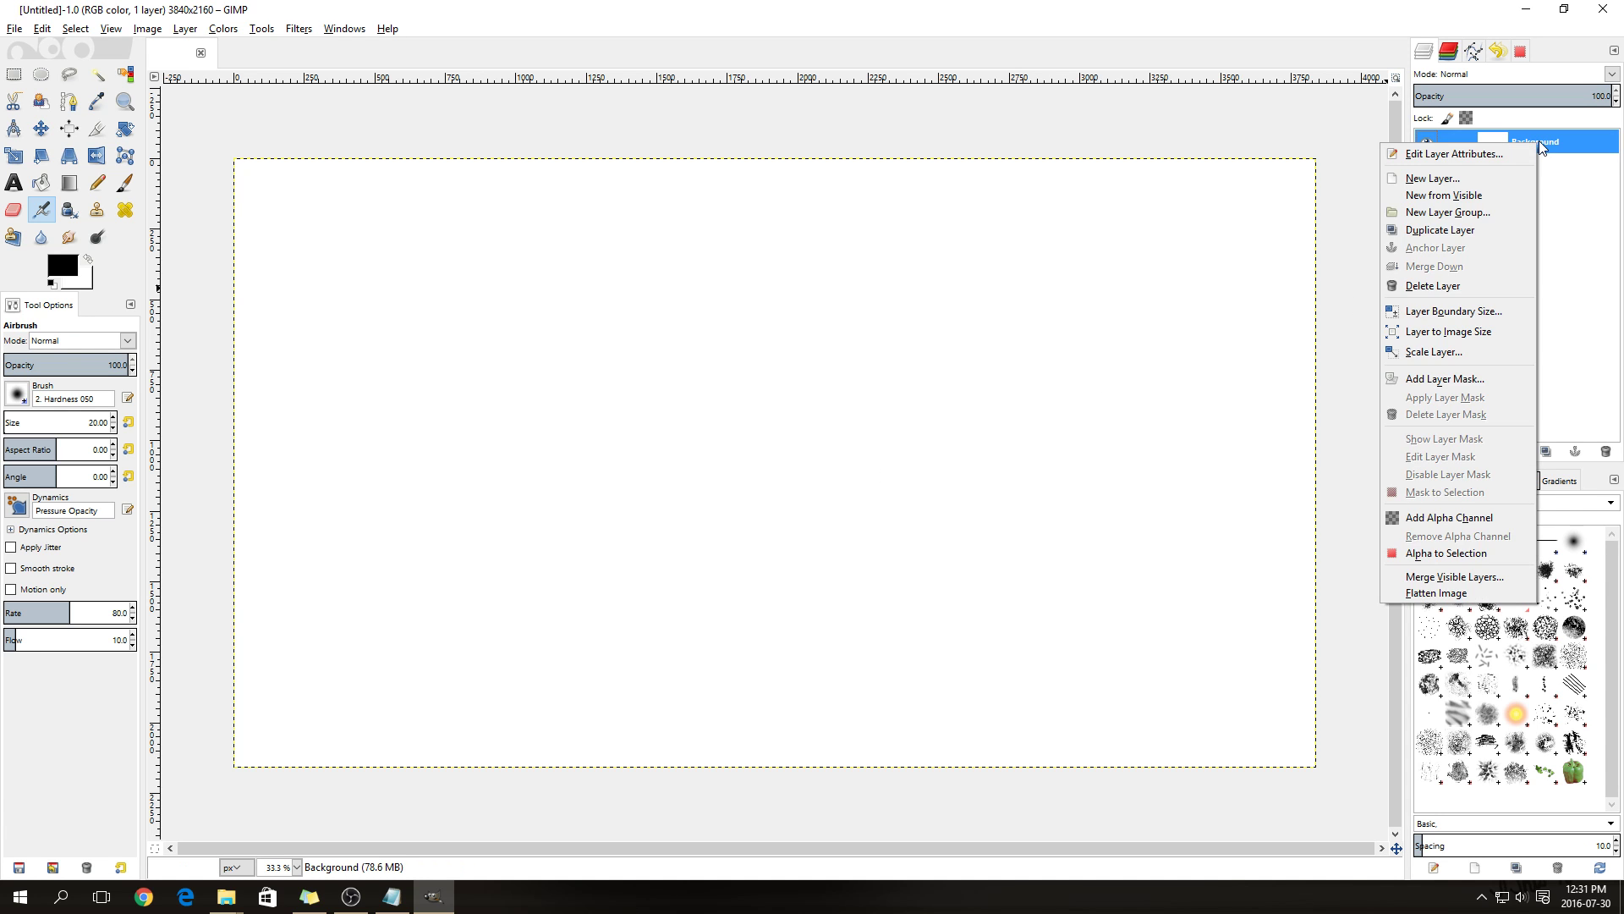
click(1462, 176)
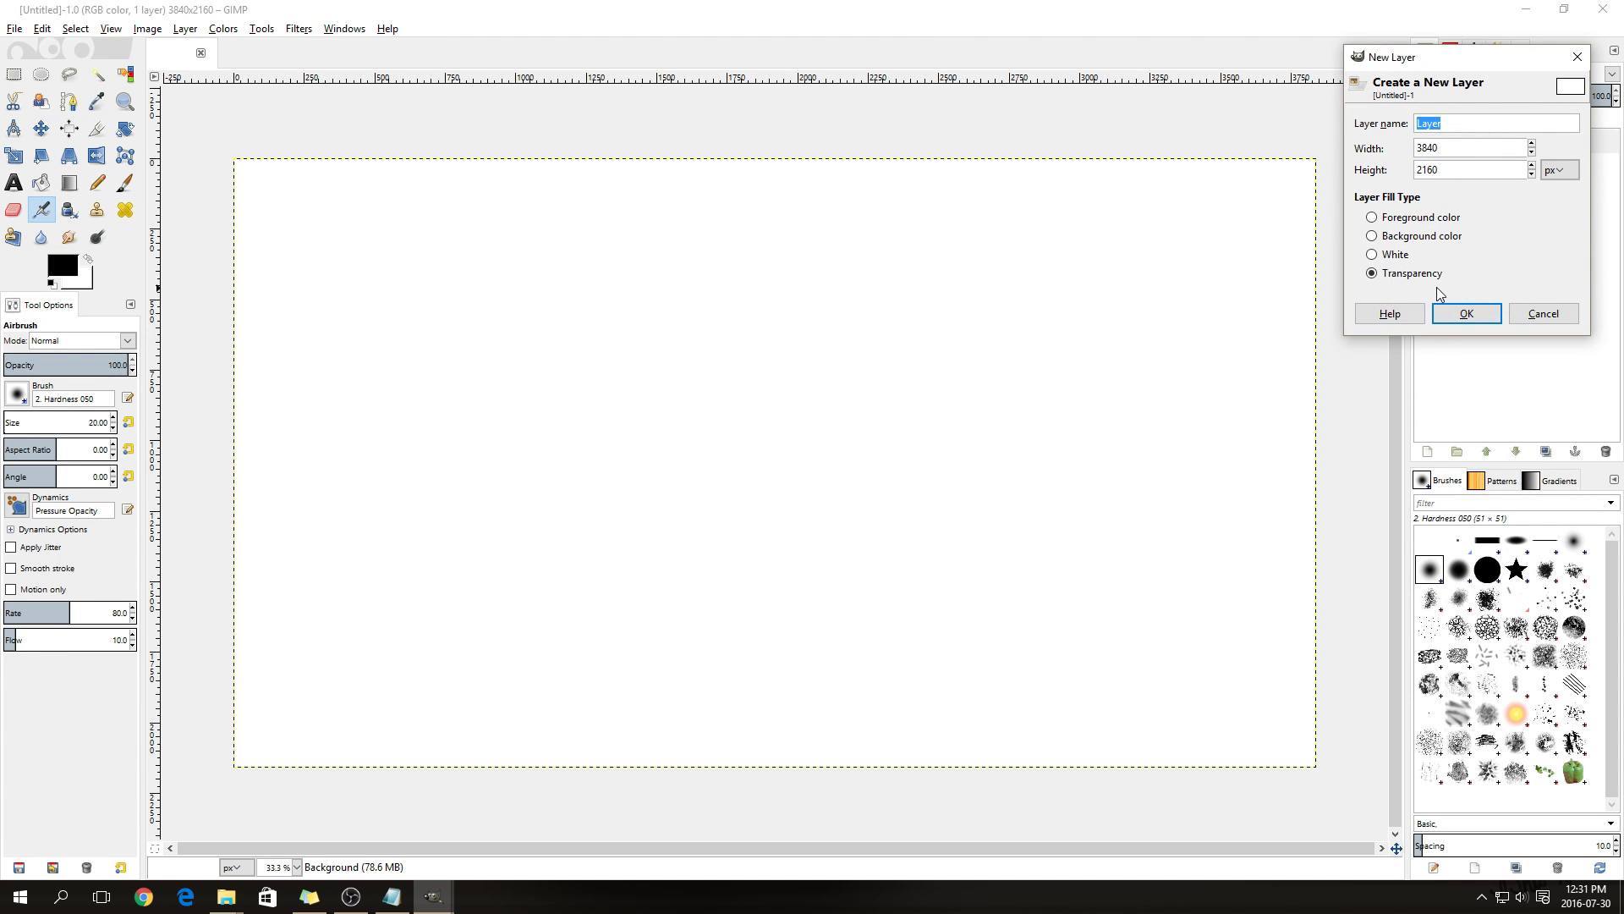
click(1466, 313)
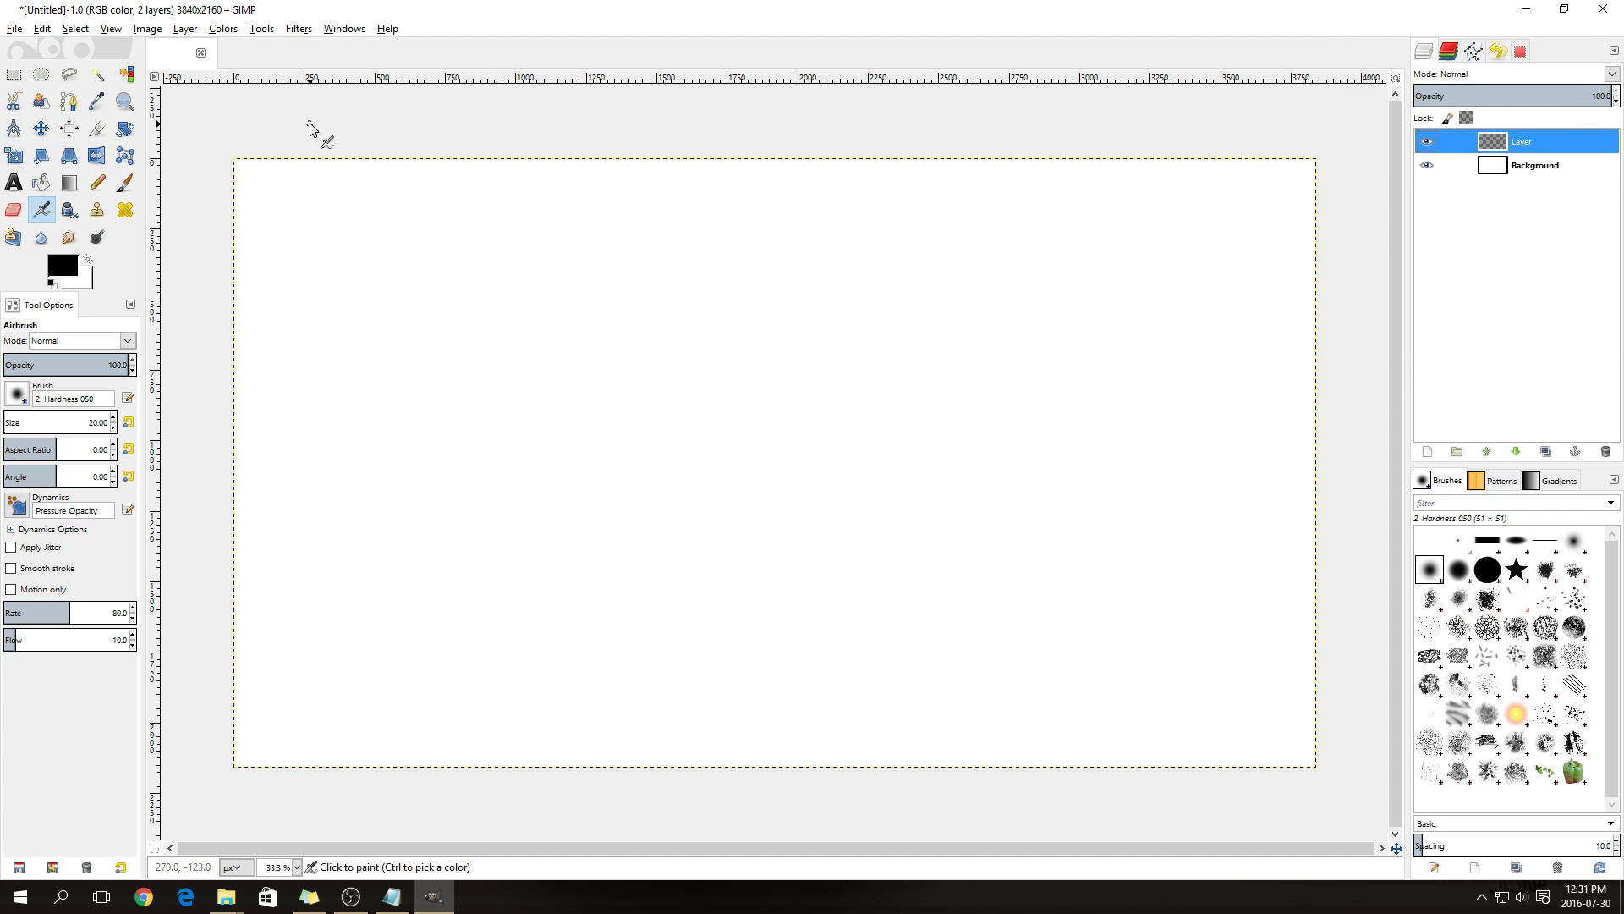
Fill the Background layer with a medium bluish gray using Bucket Fill
click(1544, 174)
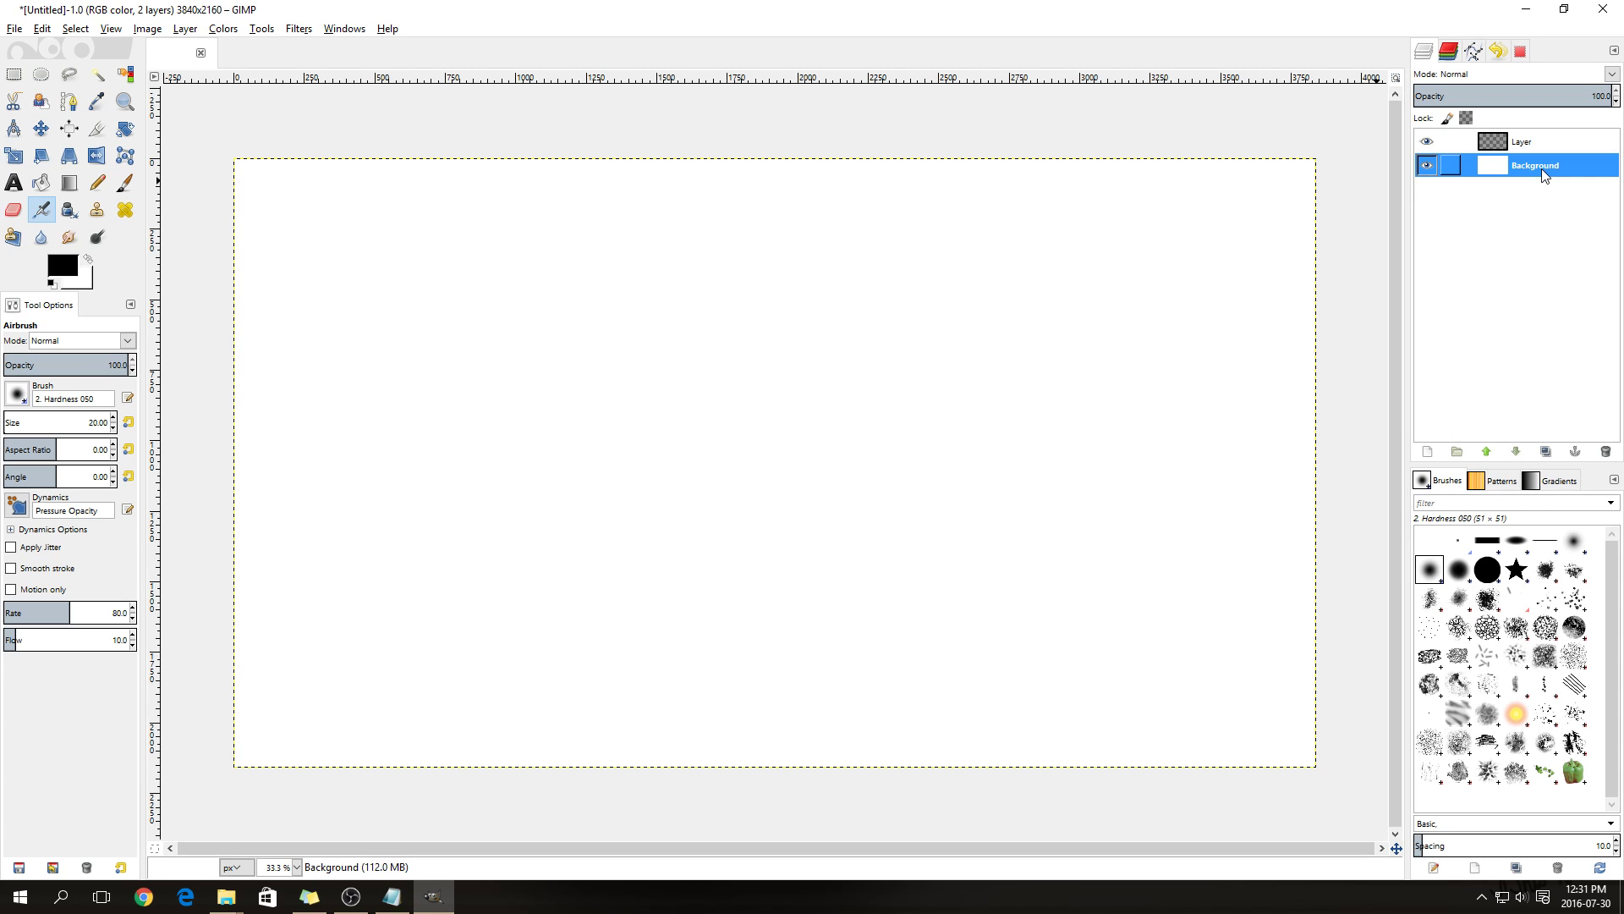
click(64, 269)
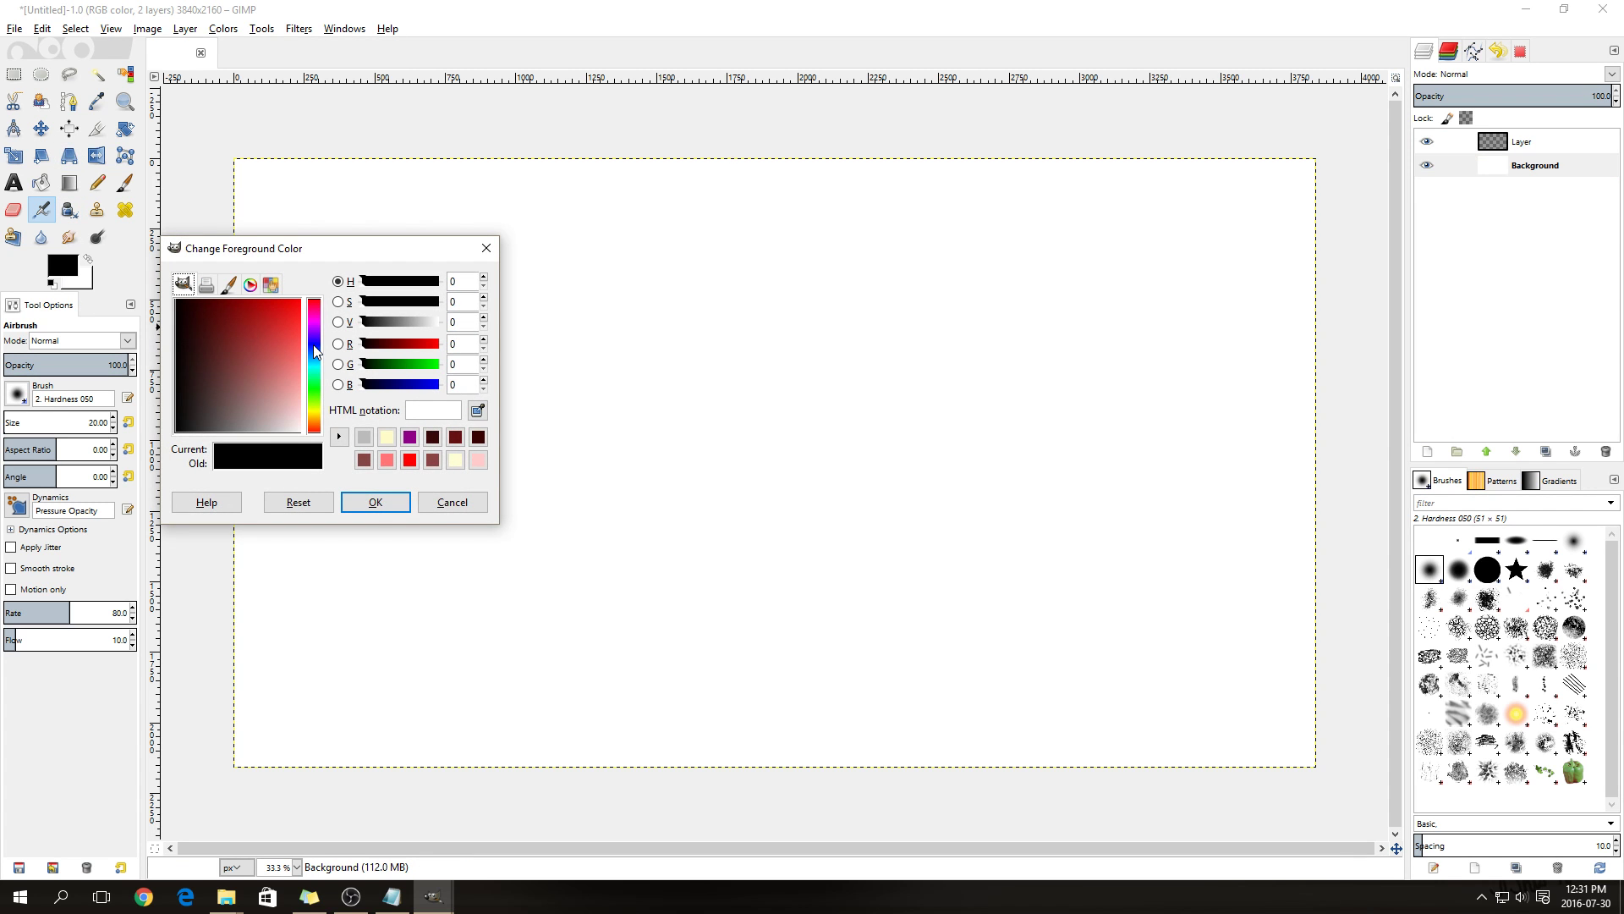
click(314, 350)
drag(255, 430, 247, 432)
click(366, 503)
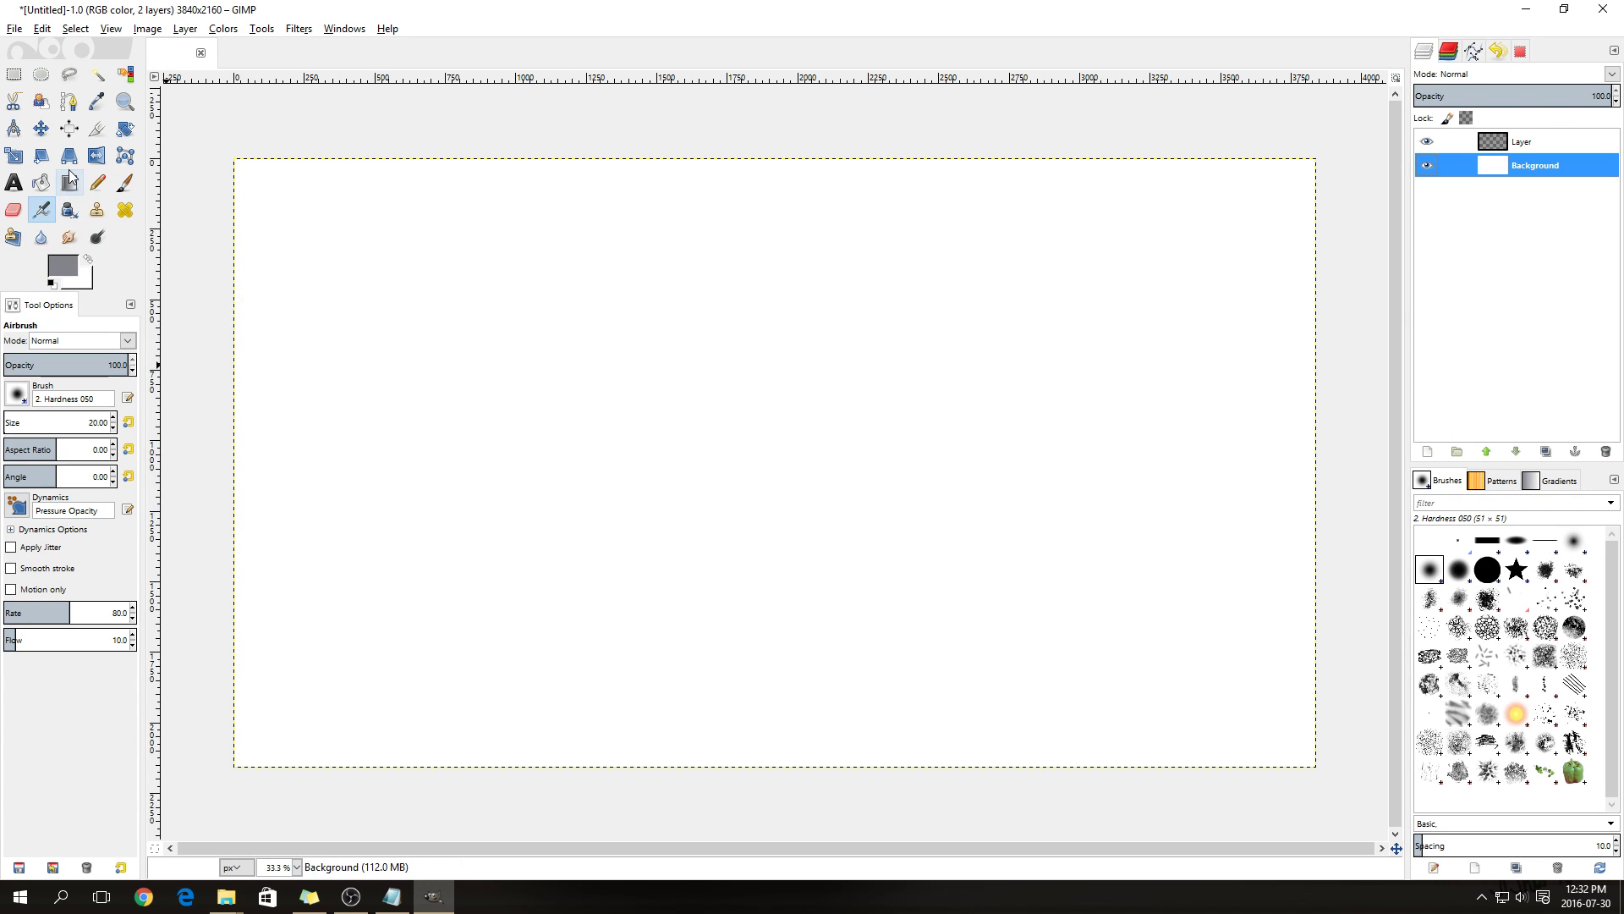
click(41, 182)
click(712, 422)
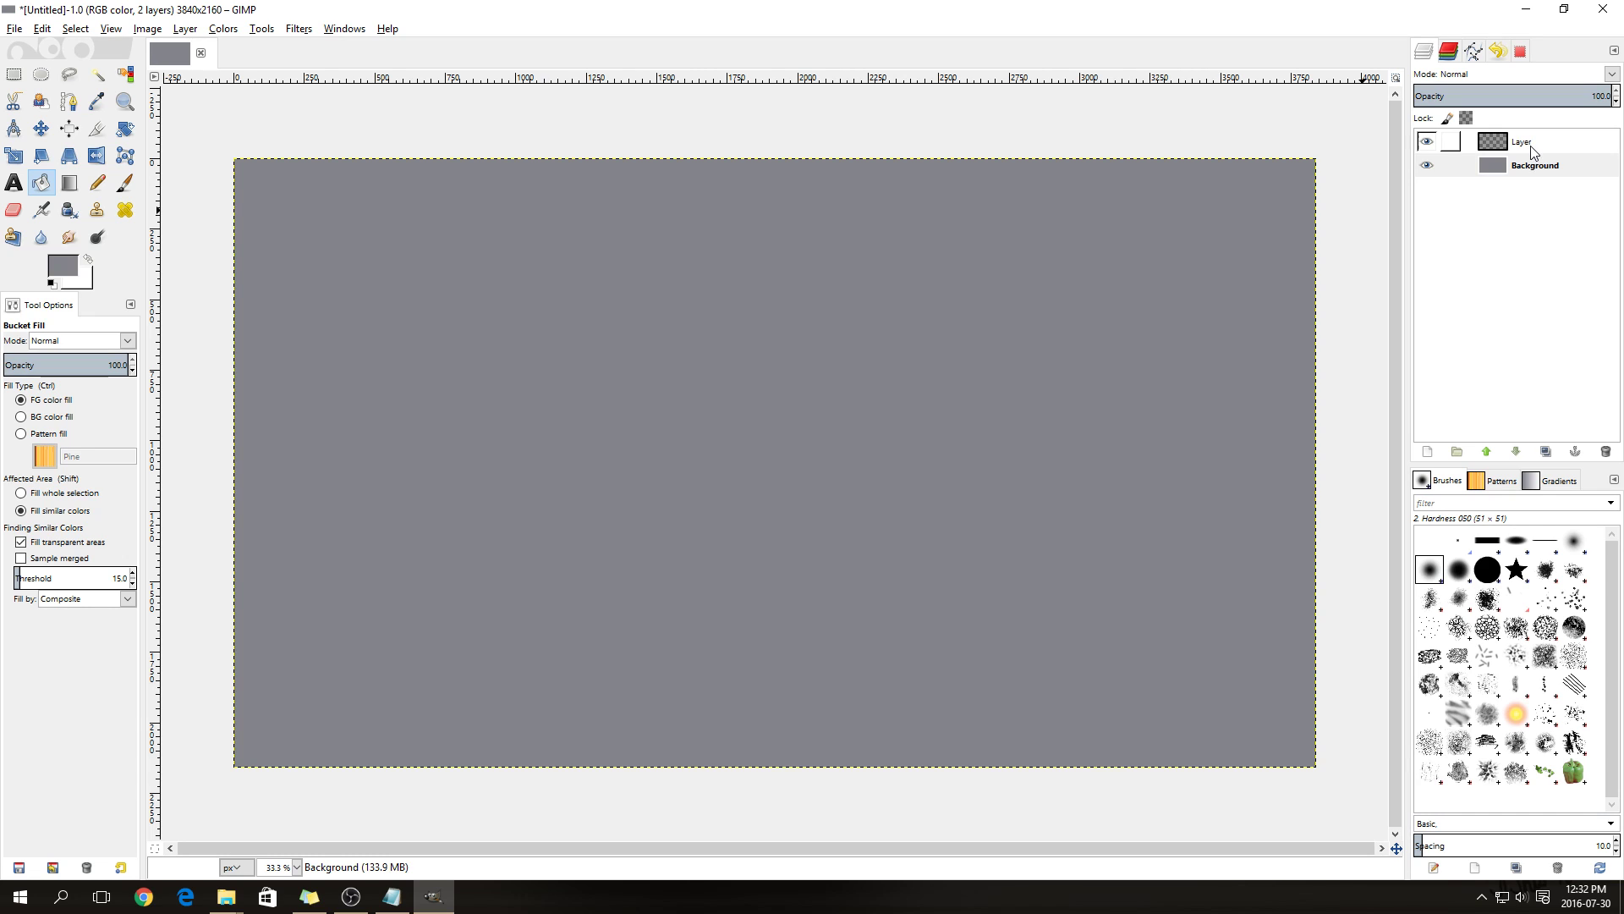
On the transparent layer, make a circular selection about 800 × 800 px at about 2178, 570
click(1531, 143)
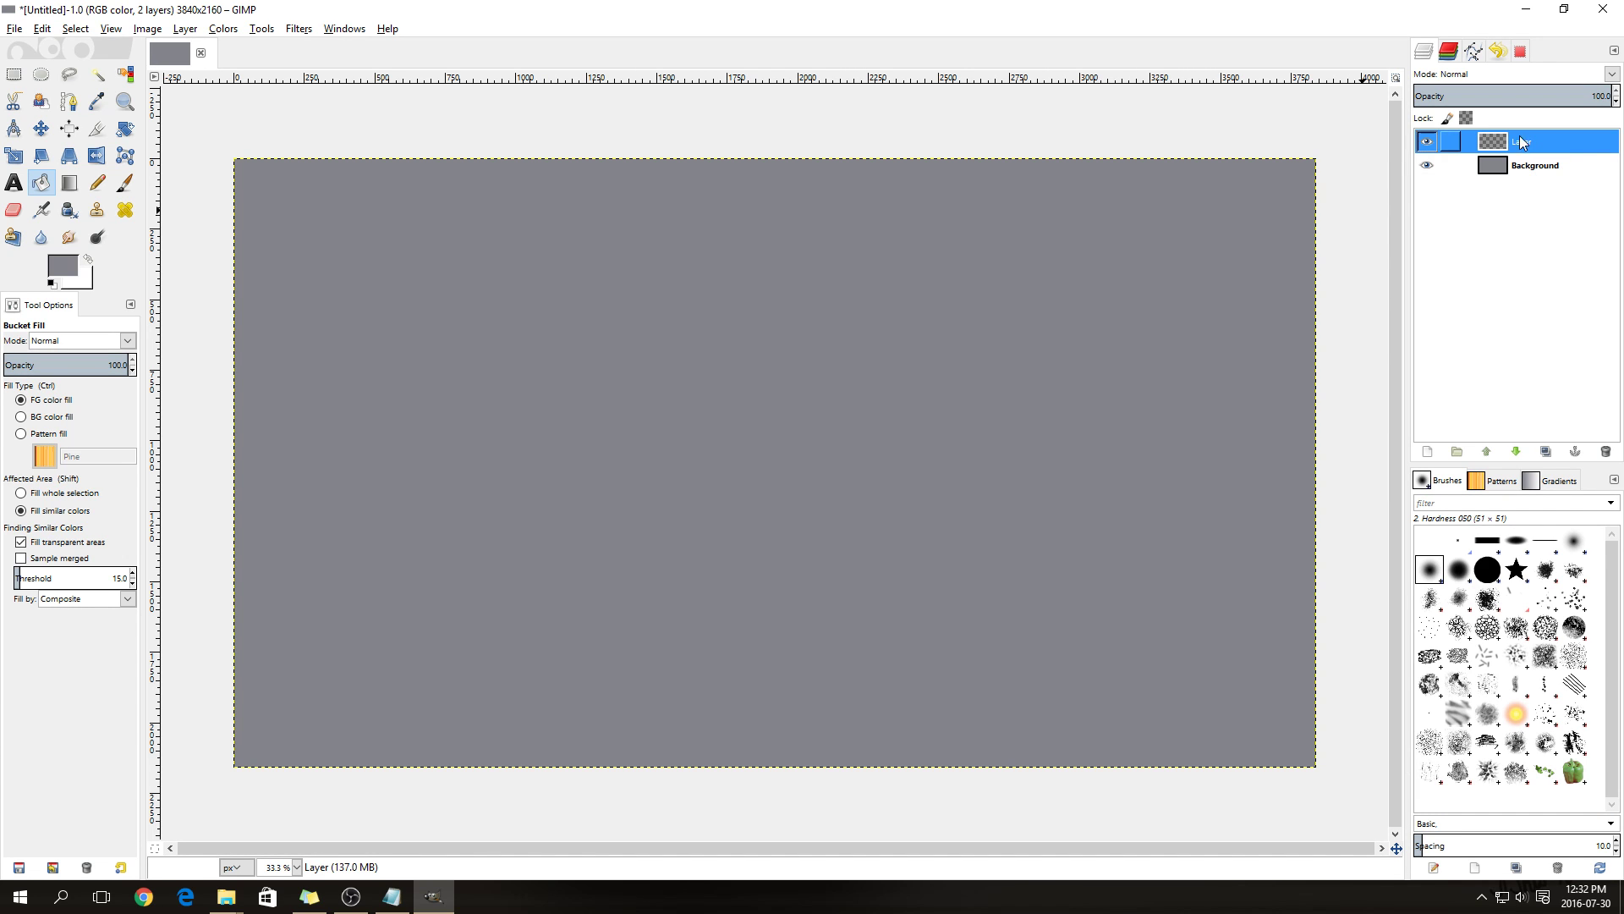
ctrl+scroll(1159, 505, up, 1)
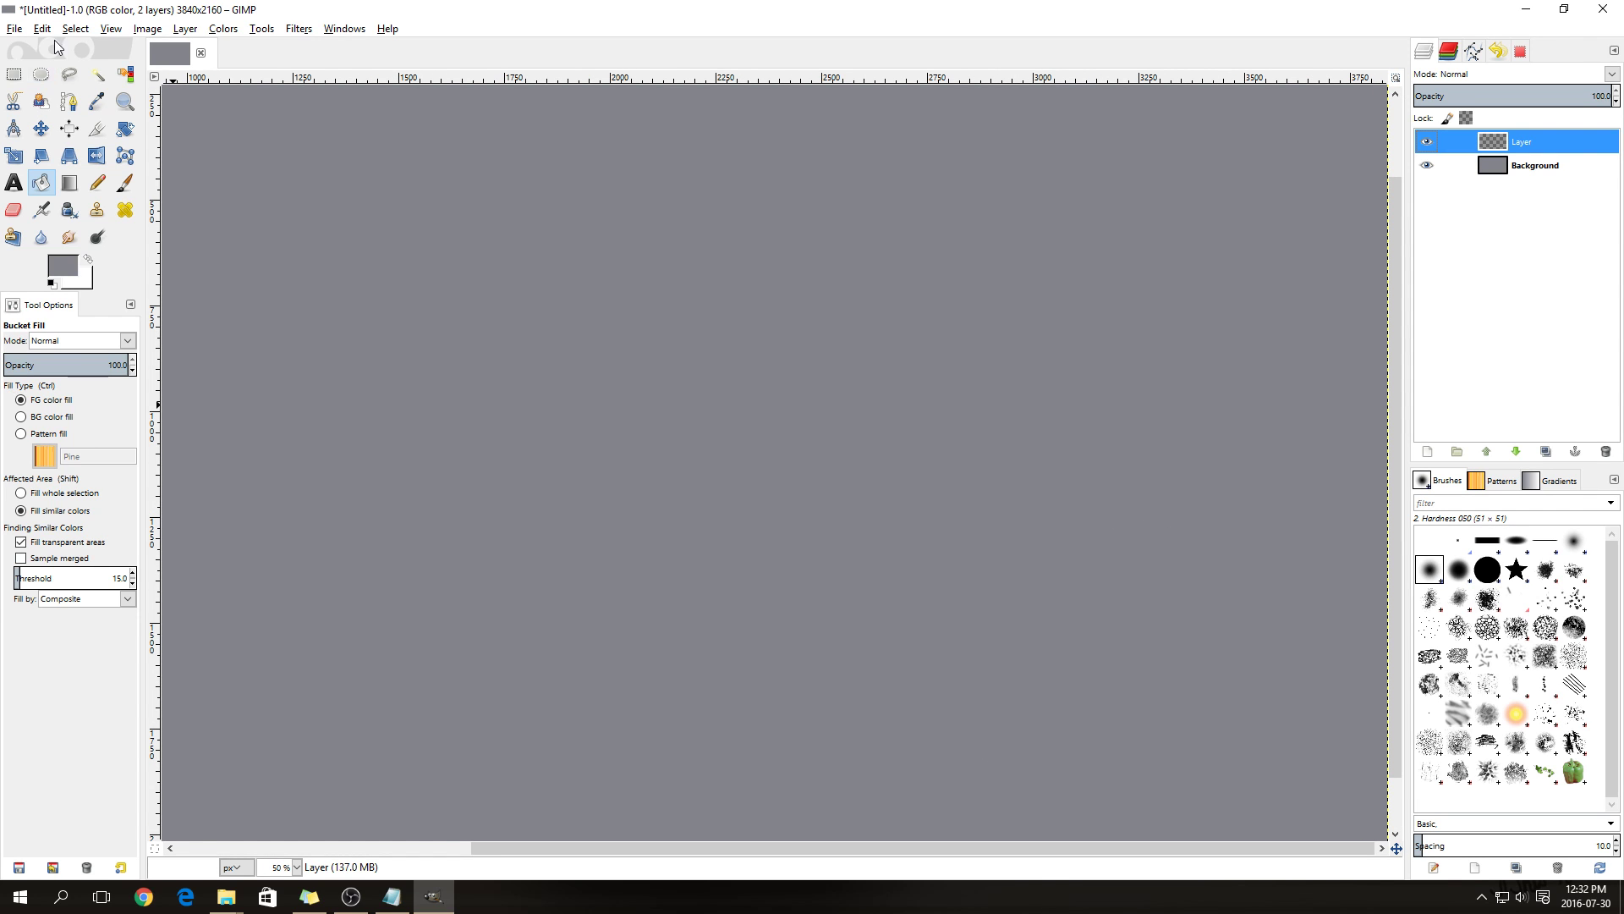
click(41, 75)
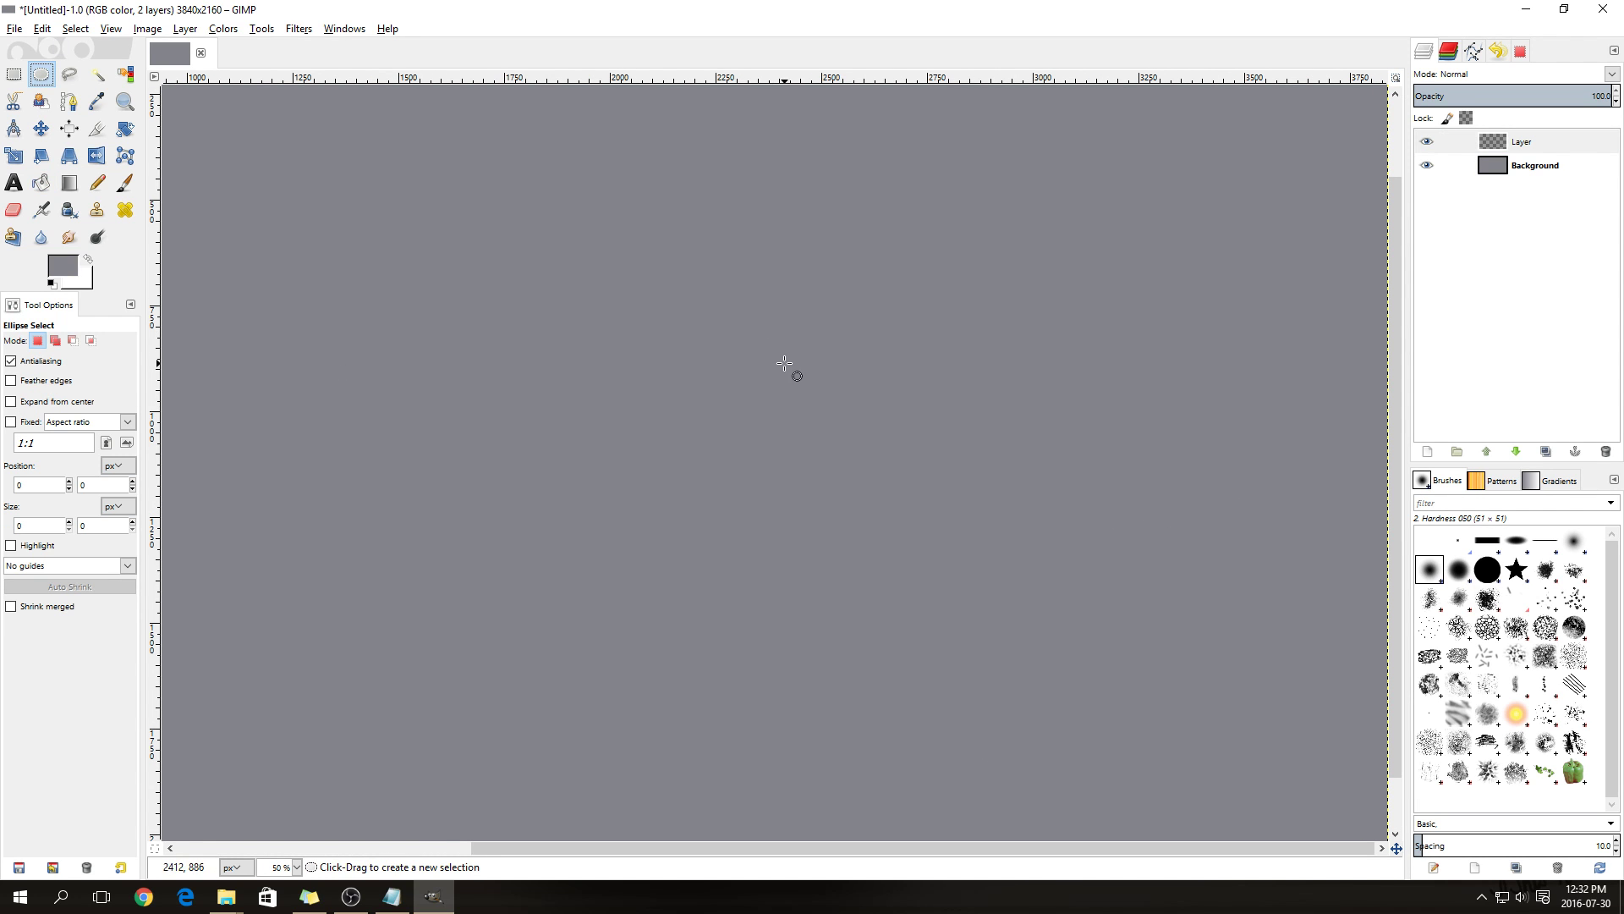
drag(685, 229, 980, 567)
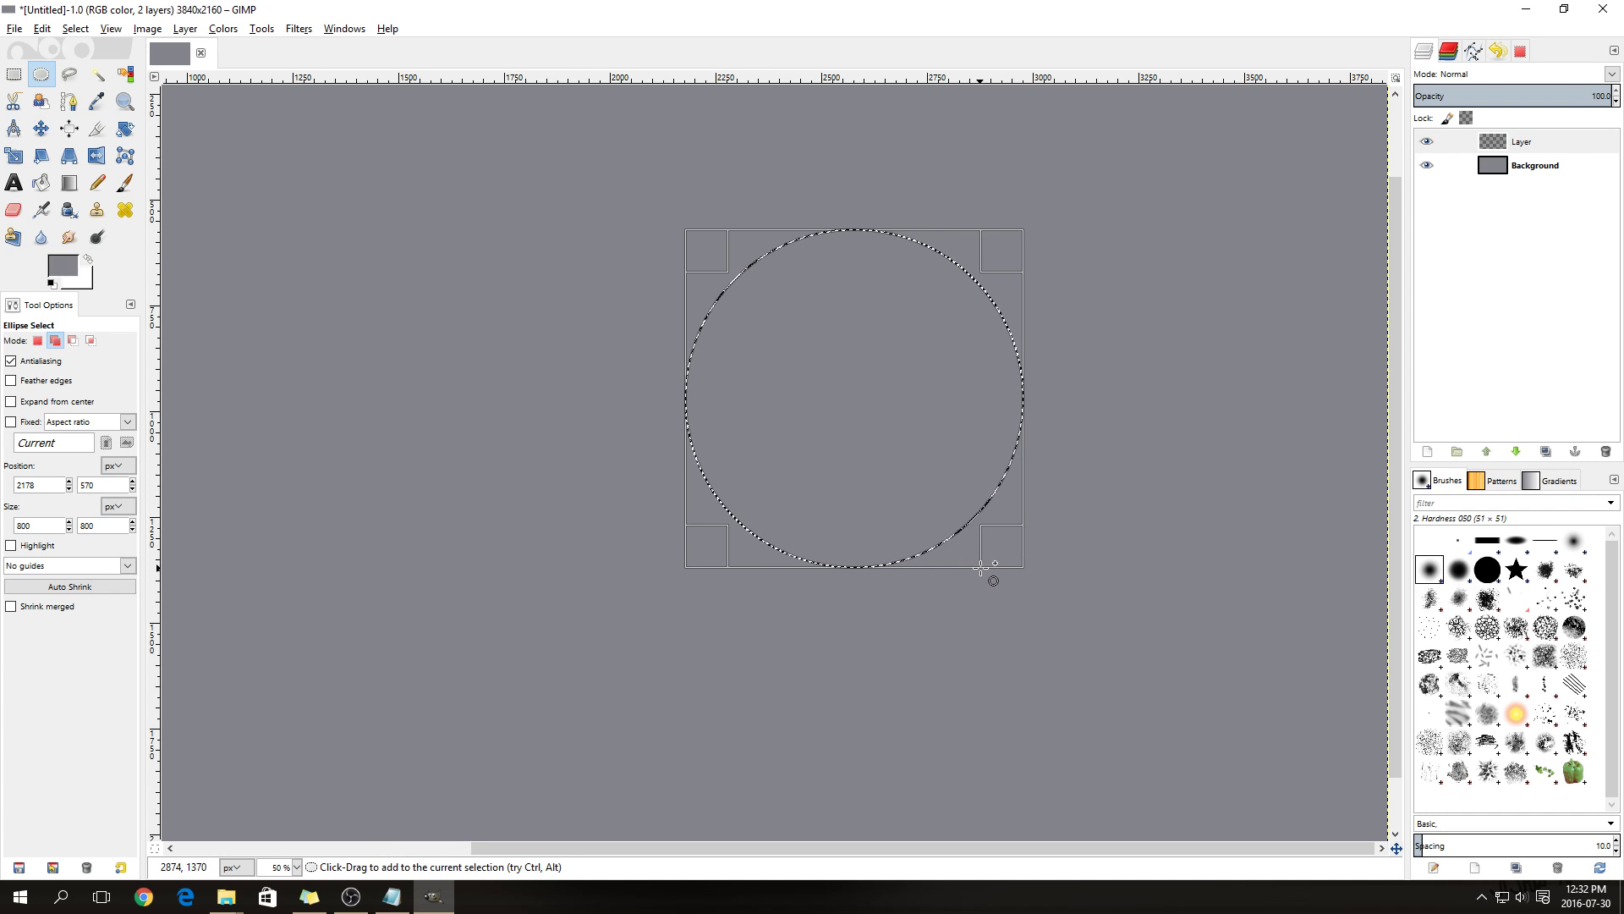
Set the foreground color to pale pink ffc9c9 and fill the circular selection with it
click(63, 267)
scroll(271, 361, up, 10)
drag(266, 362, 312, 406)
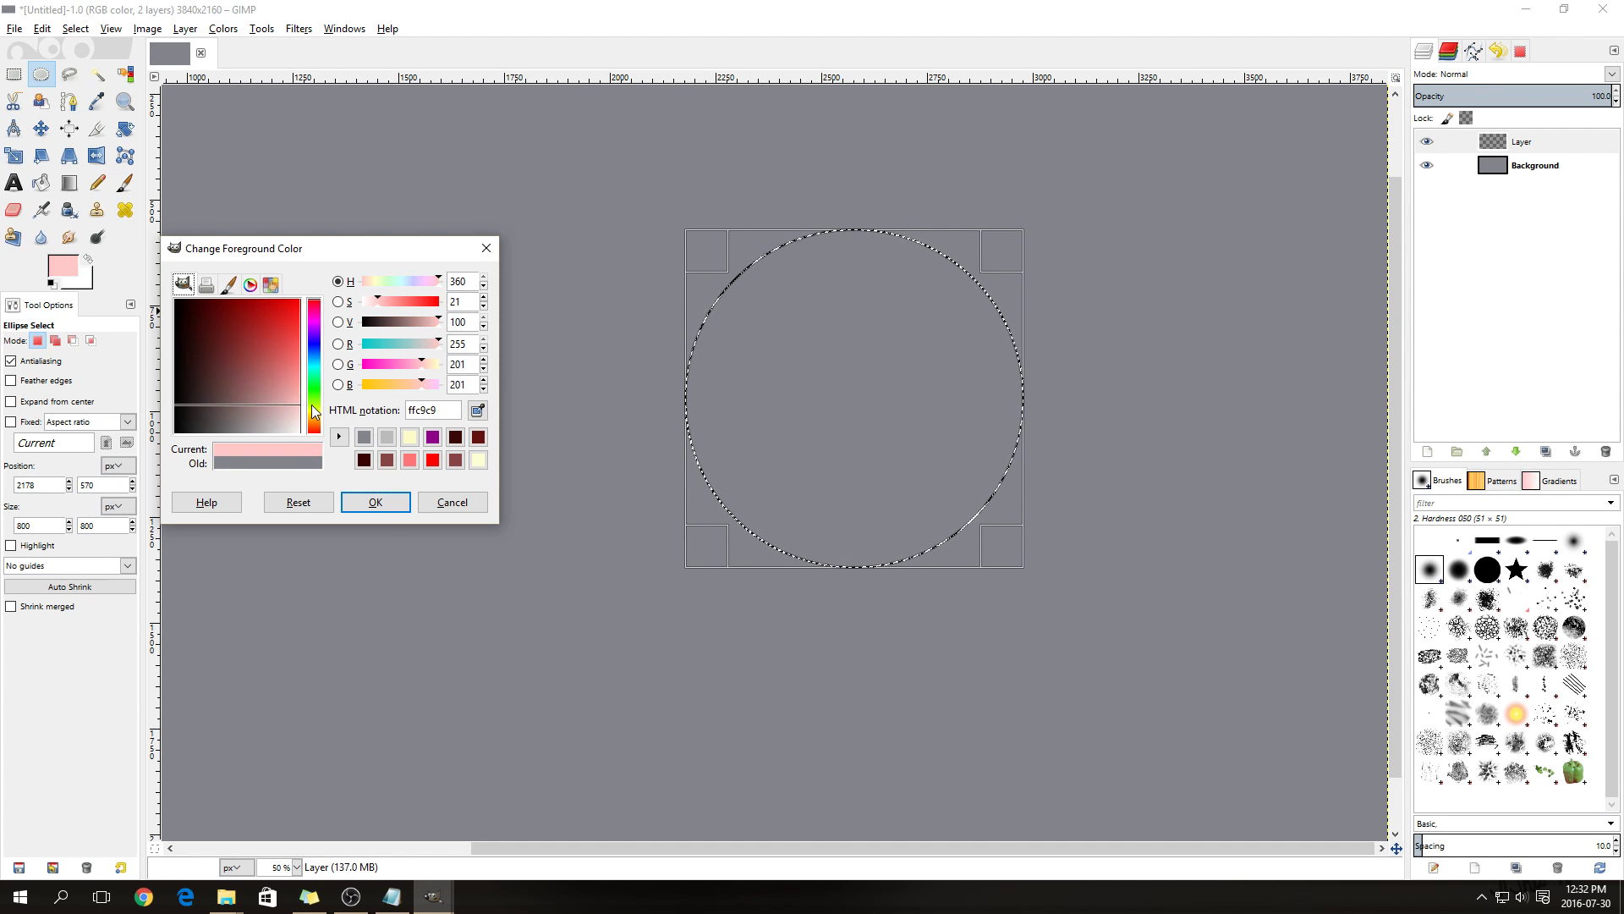
click(375, 501)
click(41, 183)
click(855, 342)
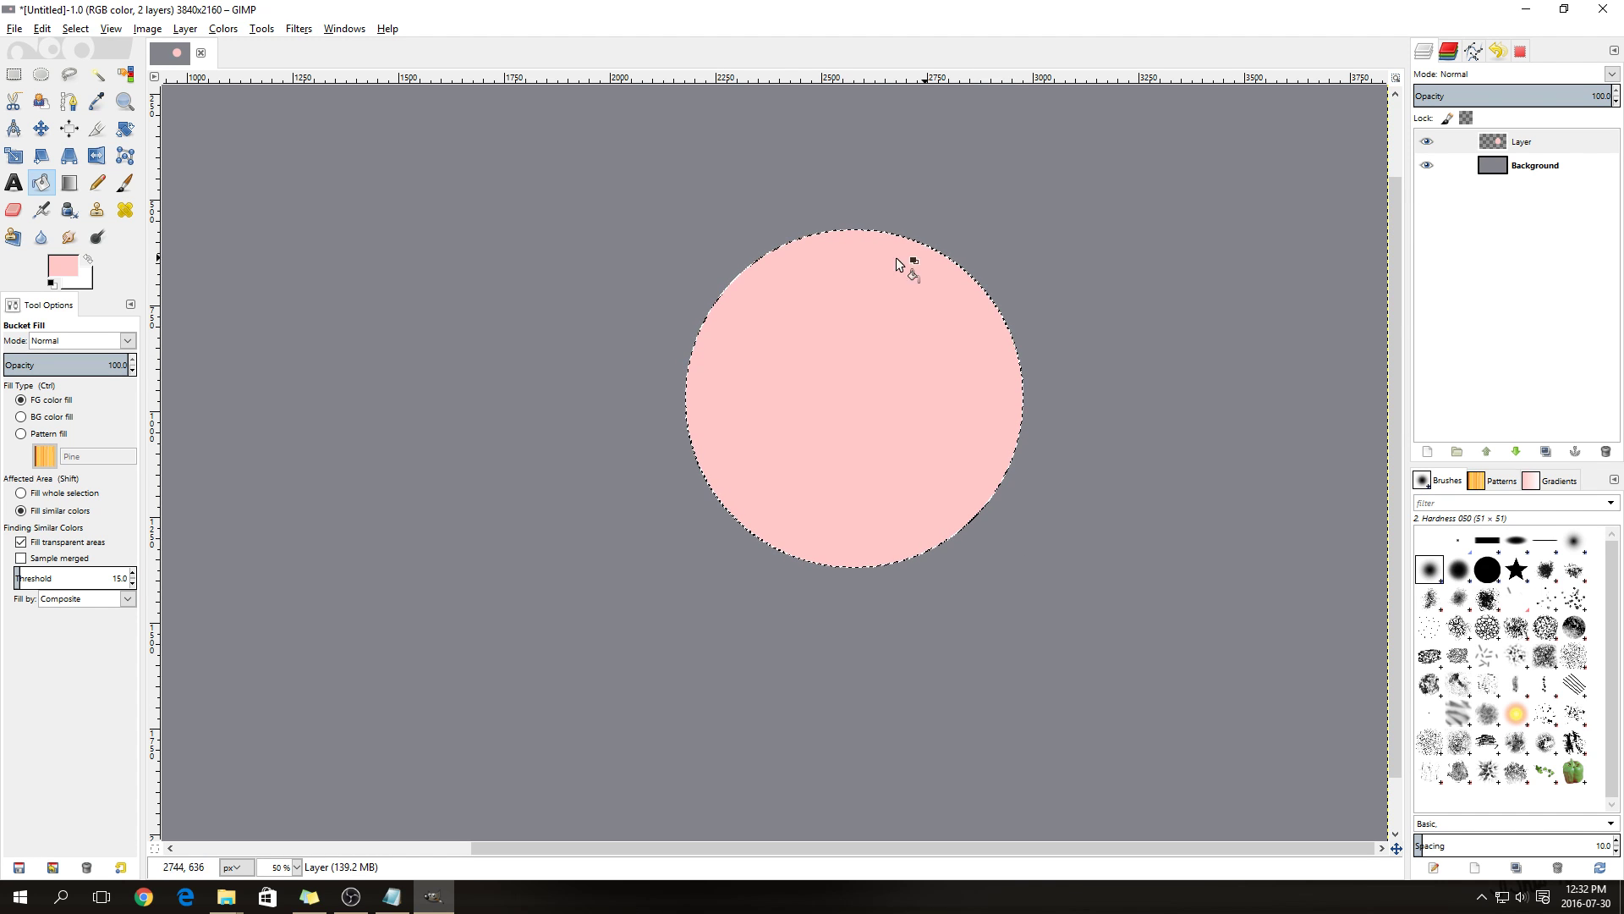
Shrink the circular selection by 20 px and copy the selected pink area
click(76, 29)
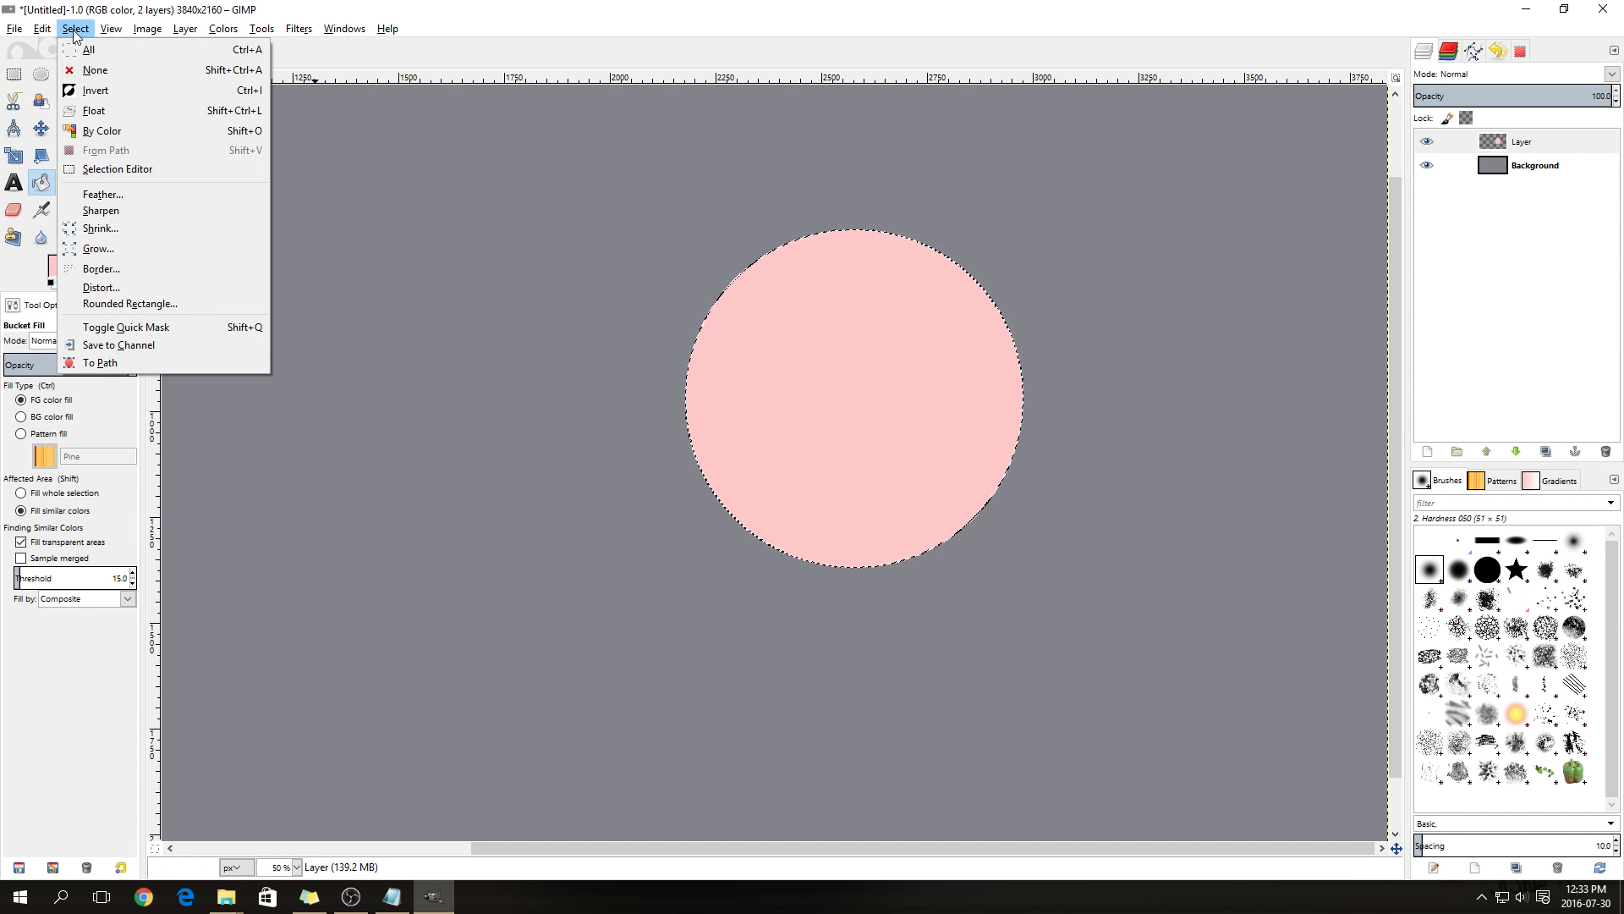
click(108, 228)
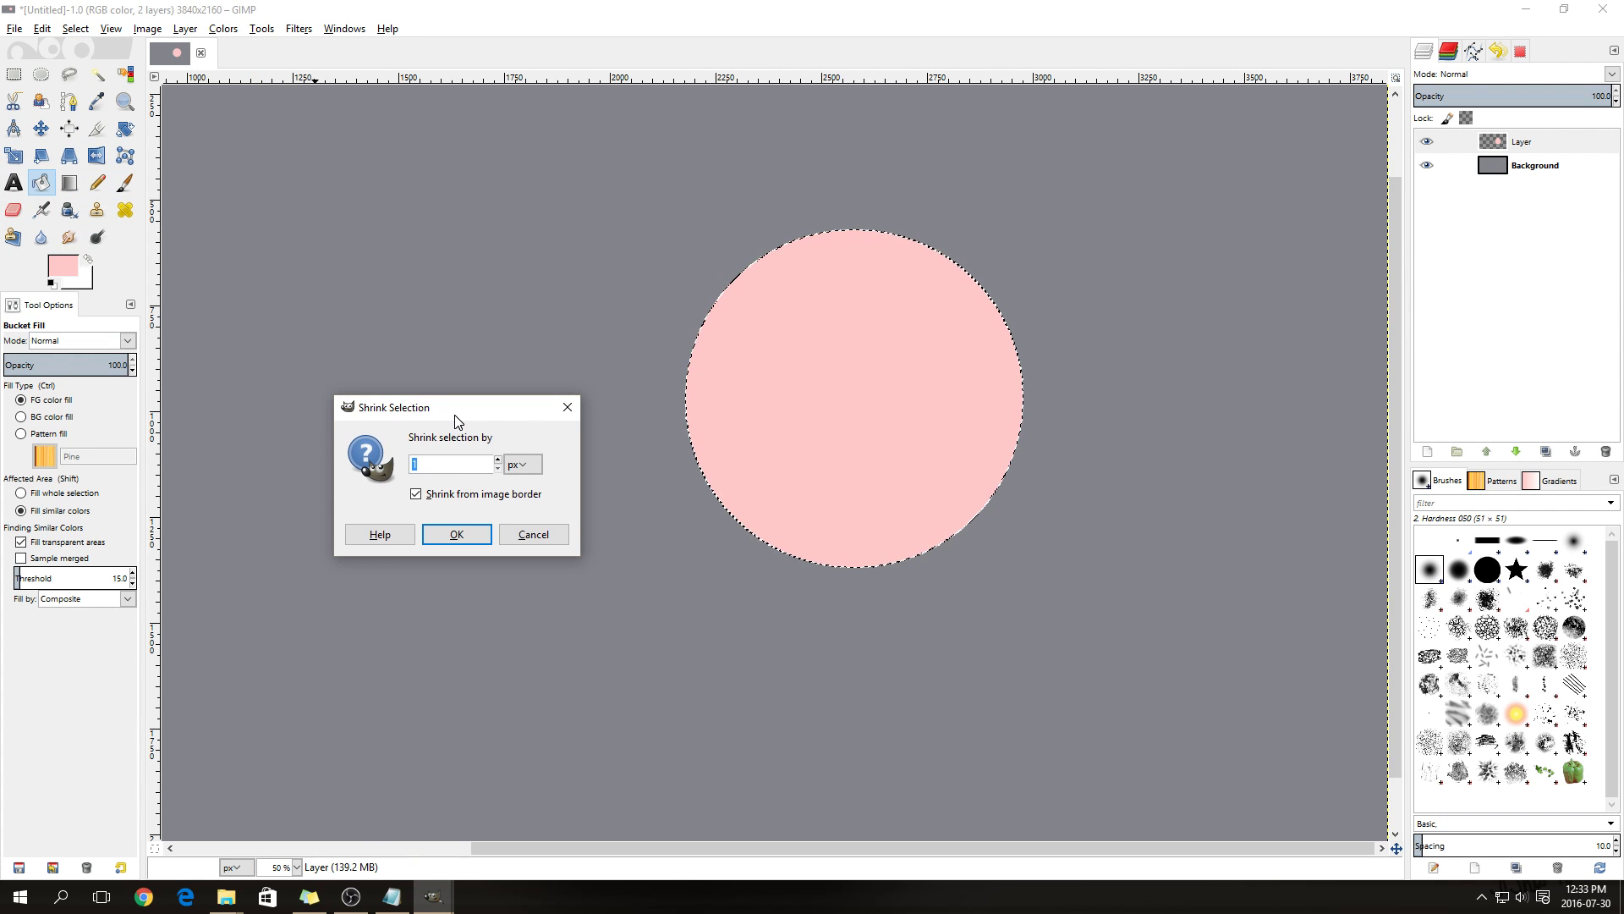
text(20)
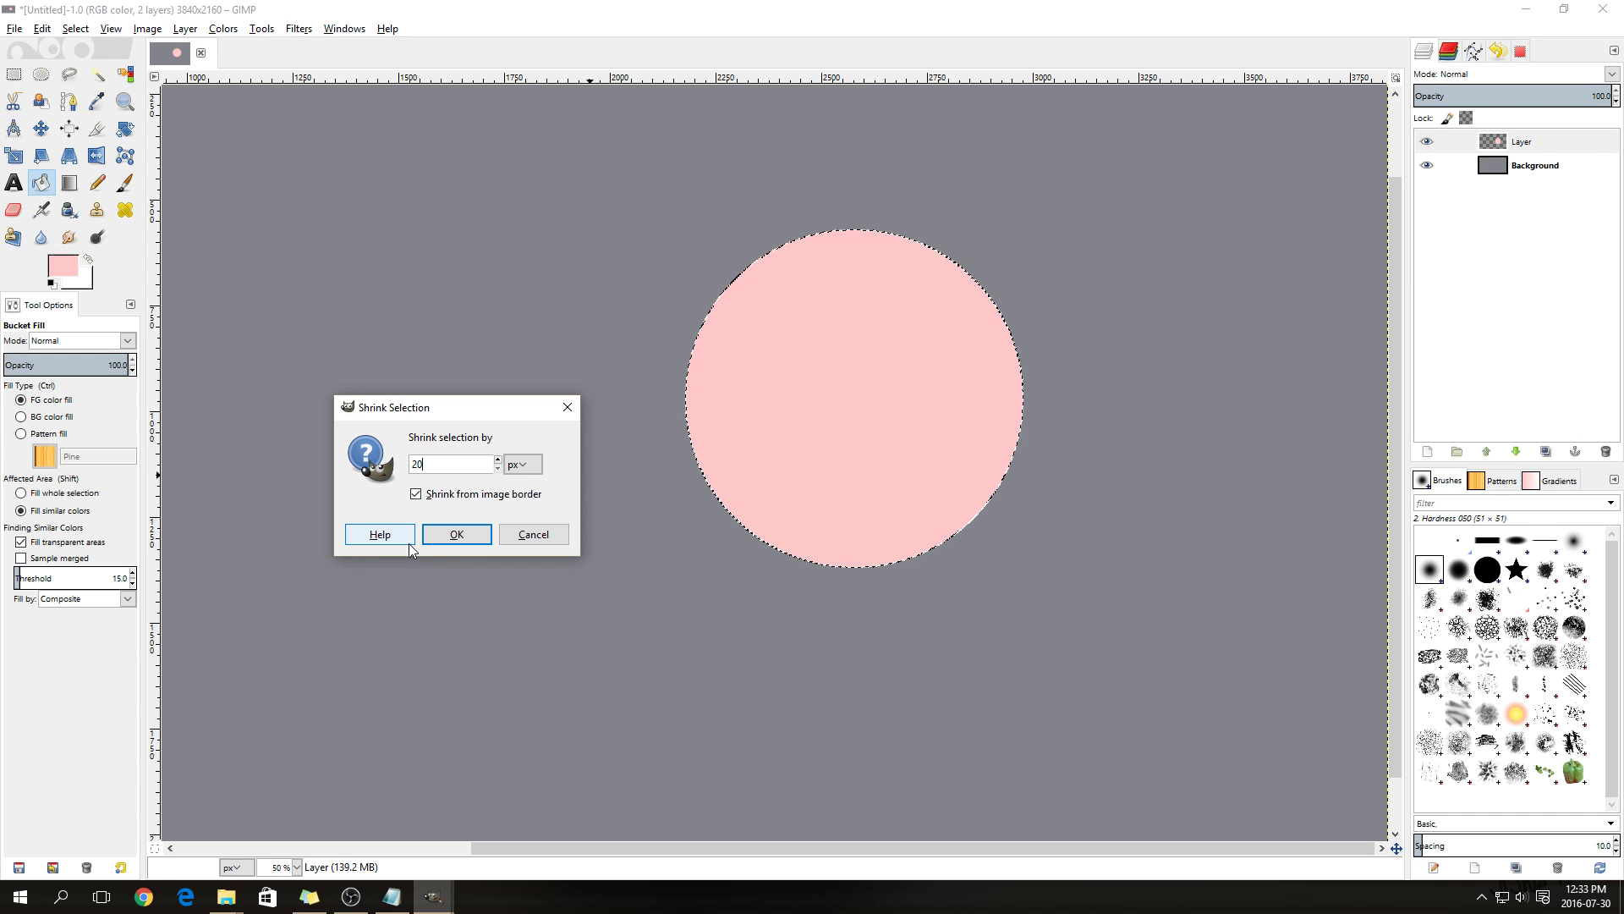
click(463, 539)
key(ctrl)
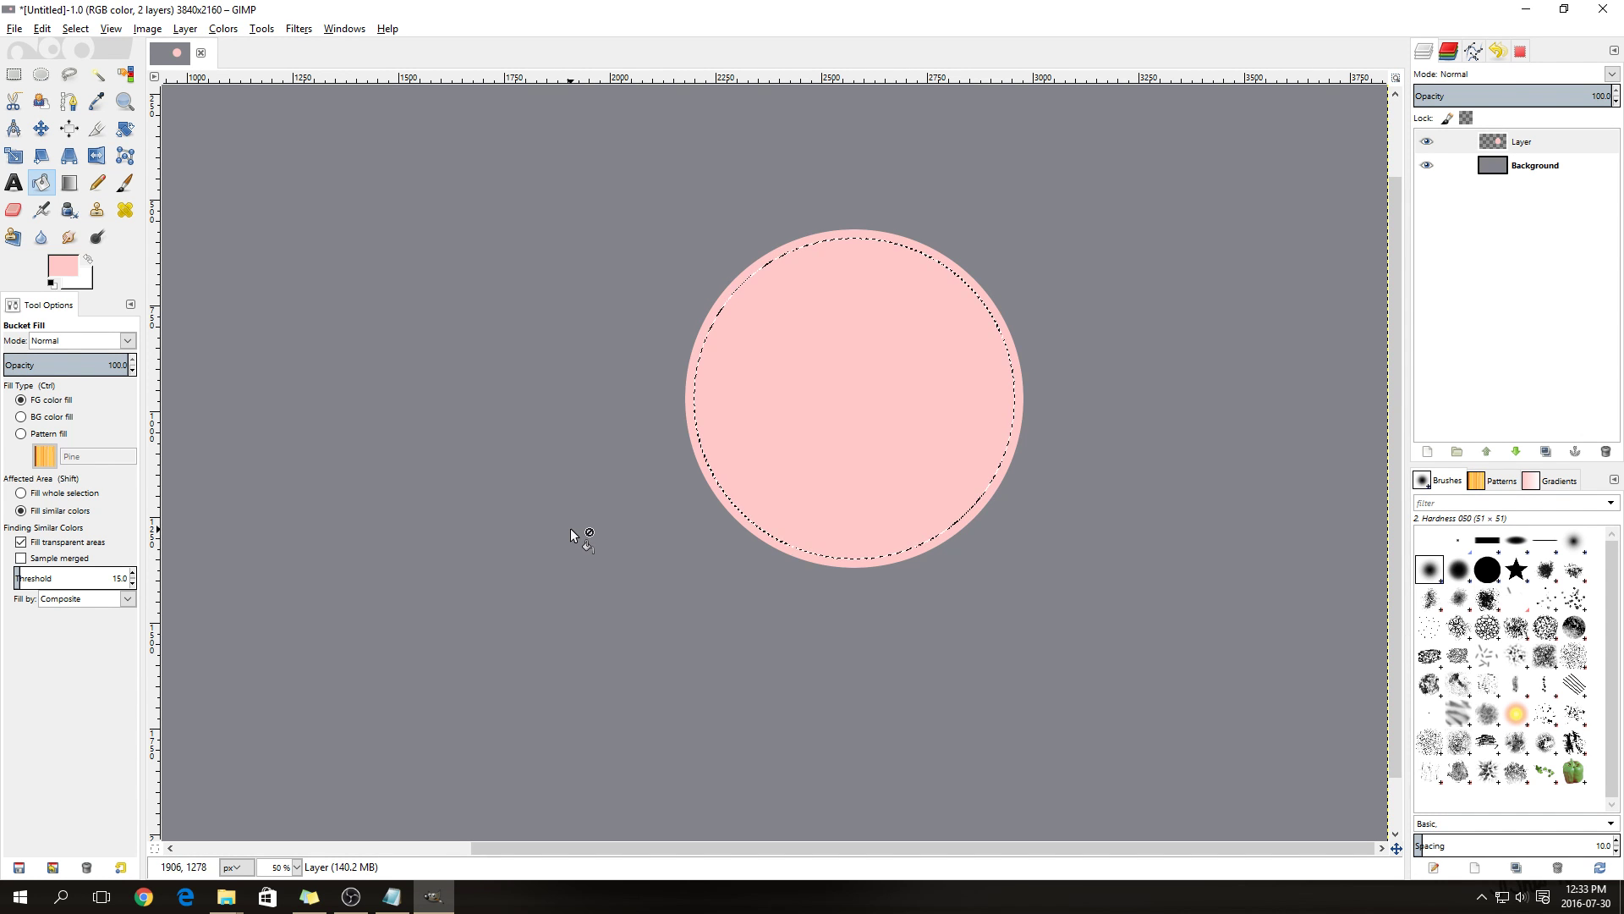
key(ctrl+c)
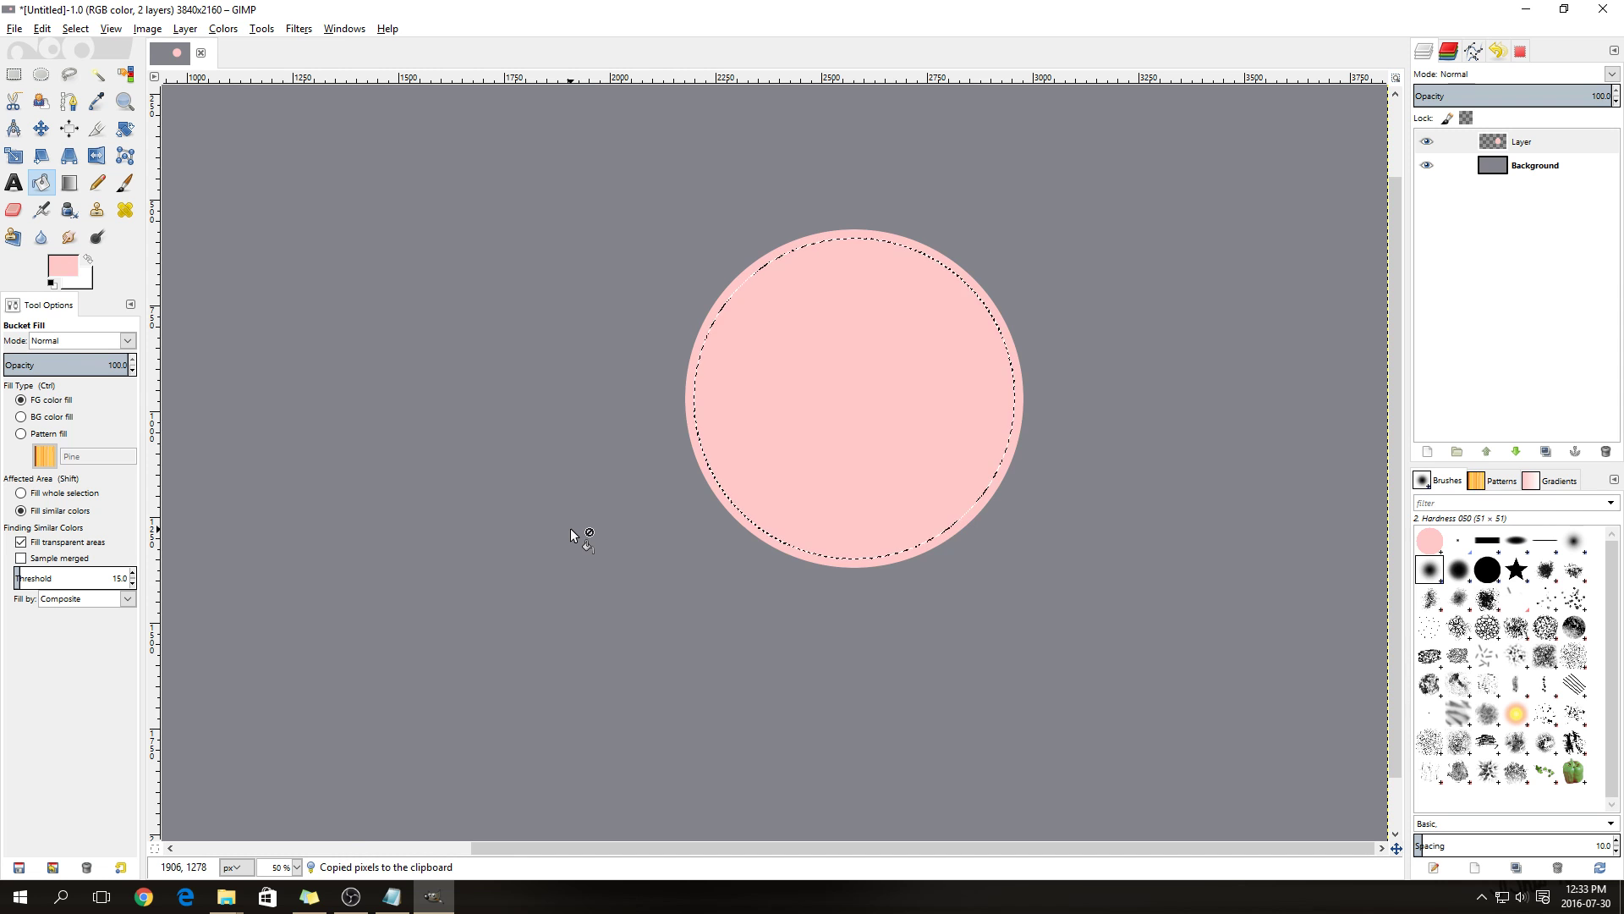
Add a new transparent layer above the pink circle's layer and paste the copied circle
right_click(1519, 141)
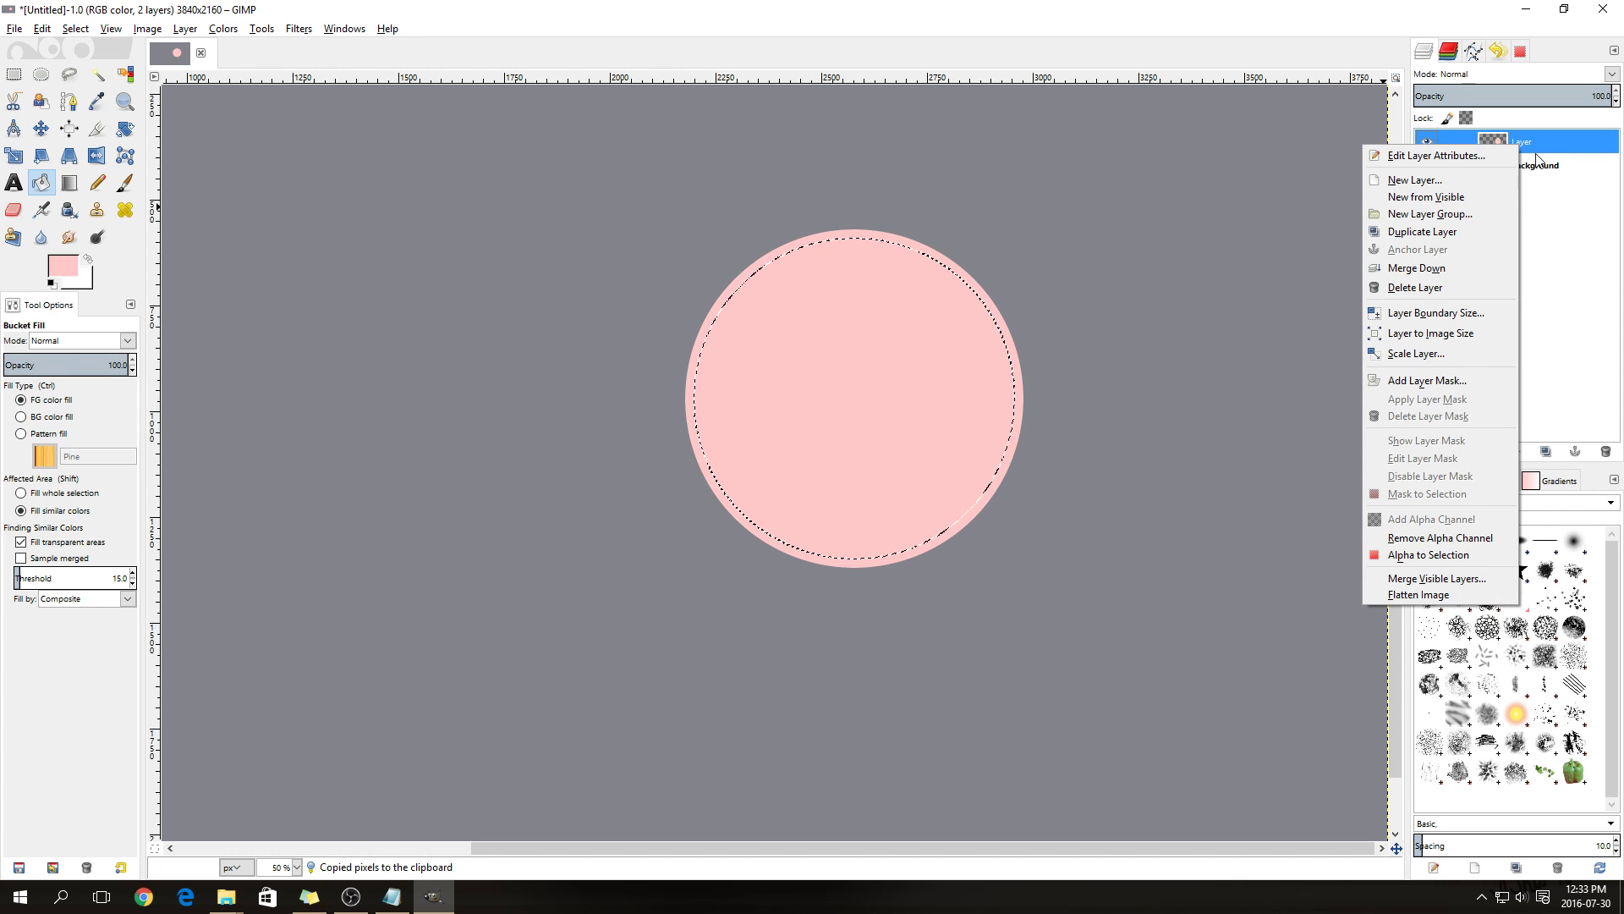
click(1440, 183)
click(1448, 324)
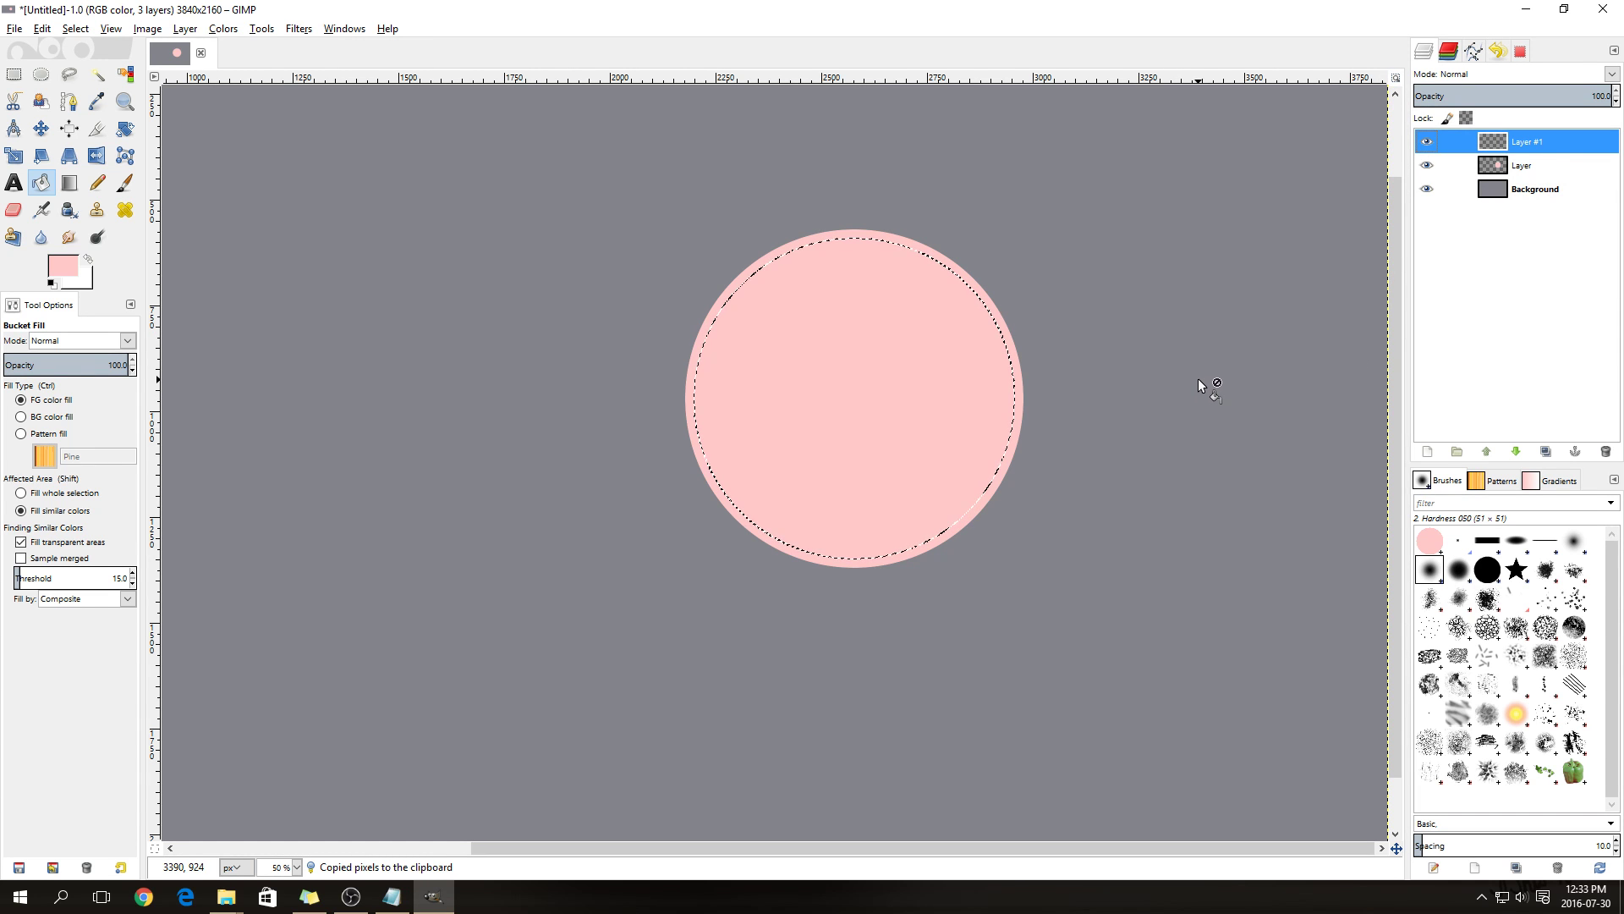
key(ctrl+v)
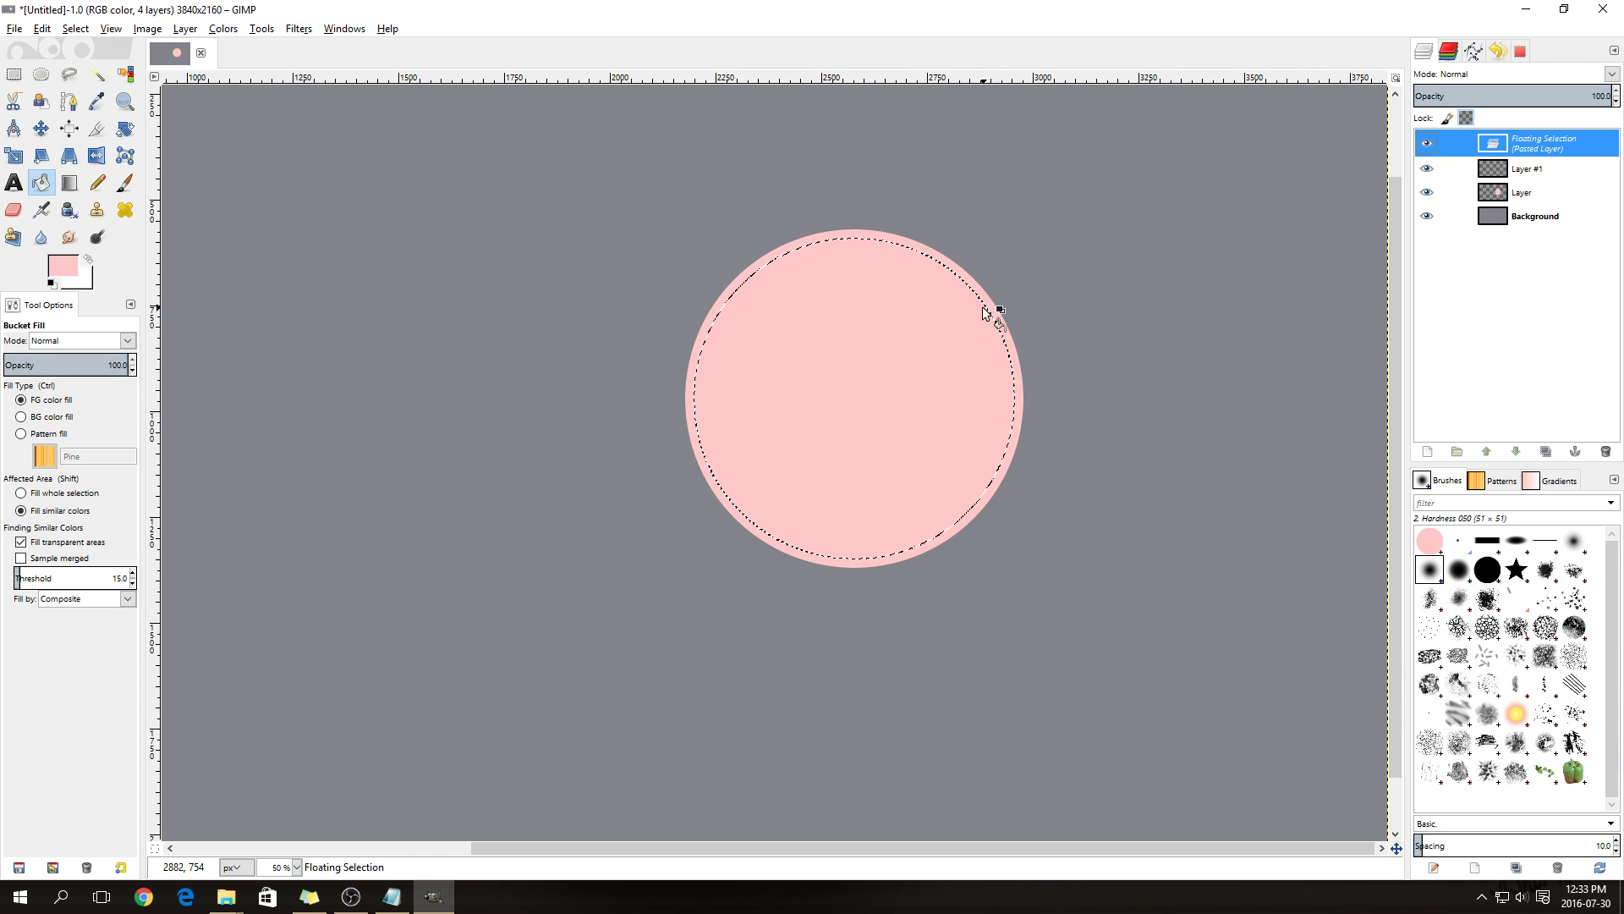
Scale the pasted circle to 760 × 710 px by lowering its upper edge
click(14, 159)
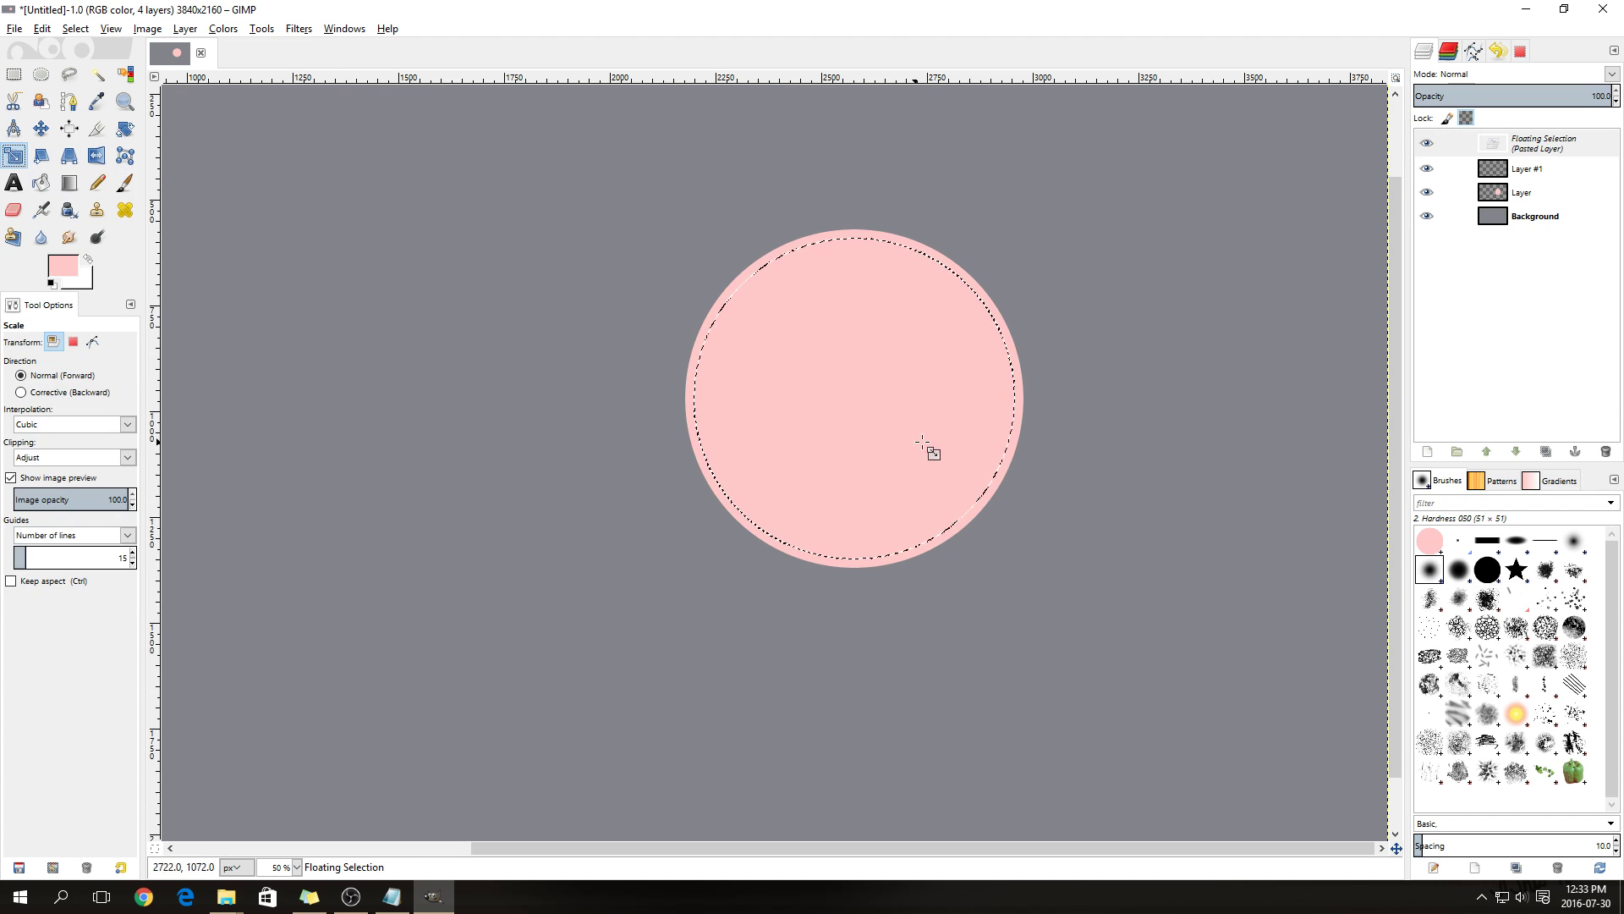
click(851, 384)
drag(854, 238, 855, 264)
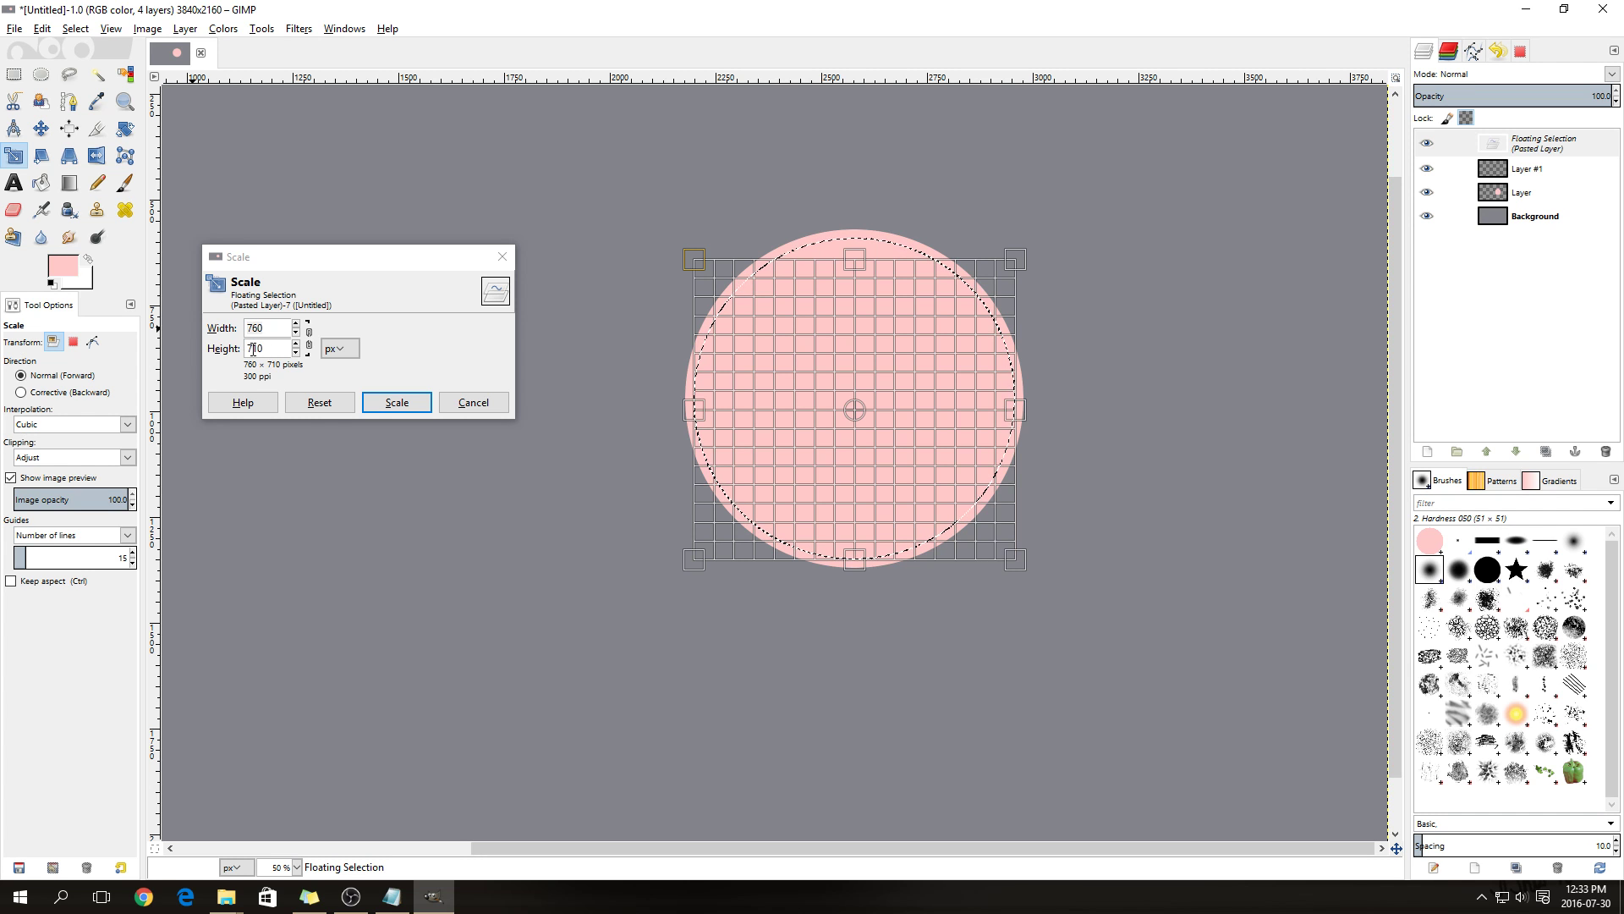
click(370, 405)
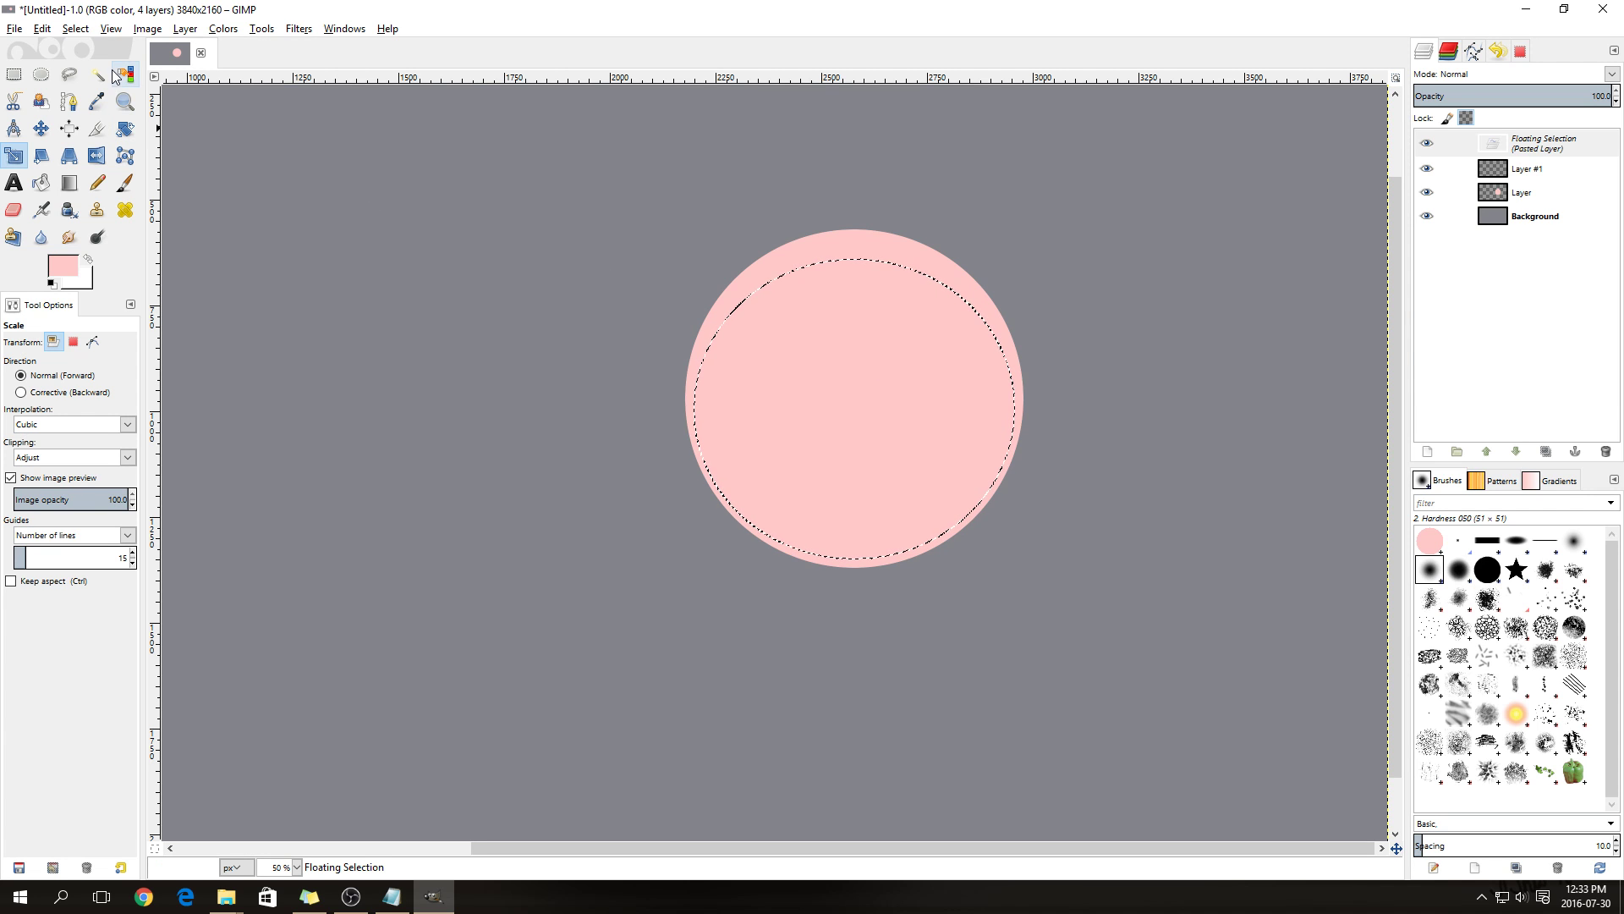
Set the foreground color to pure red ff0000 and fill the scaled floating circle with it
click(63, 267)
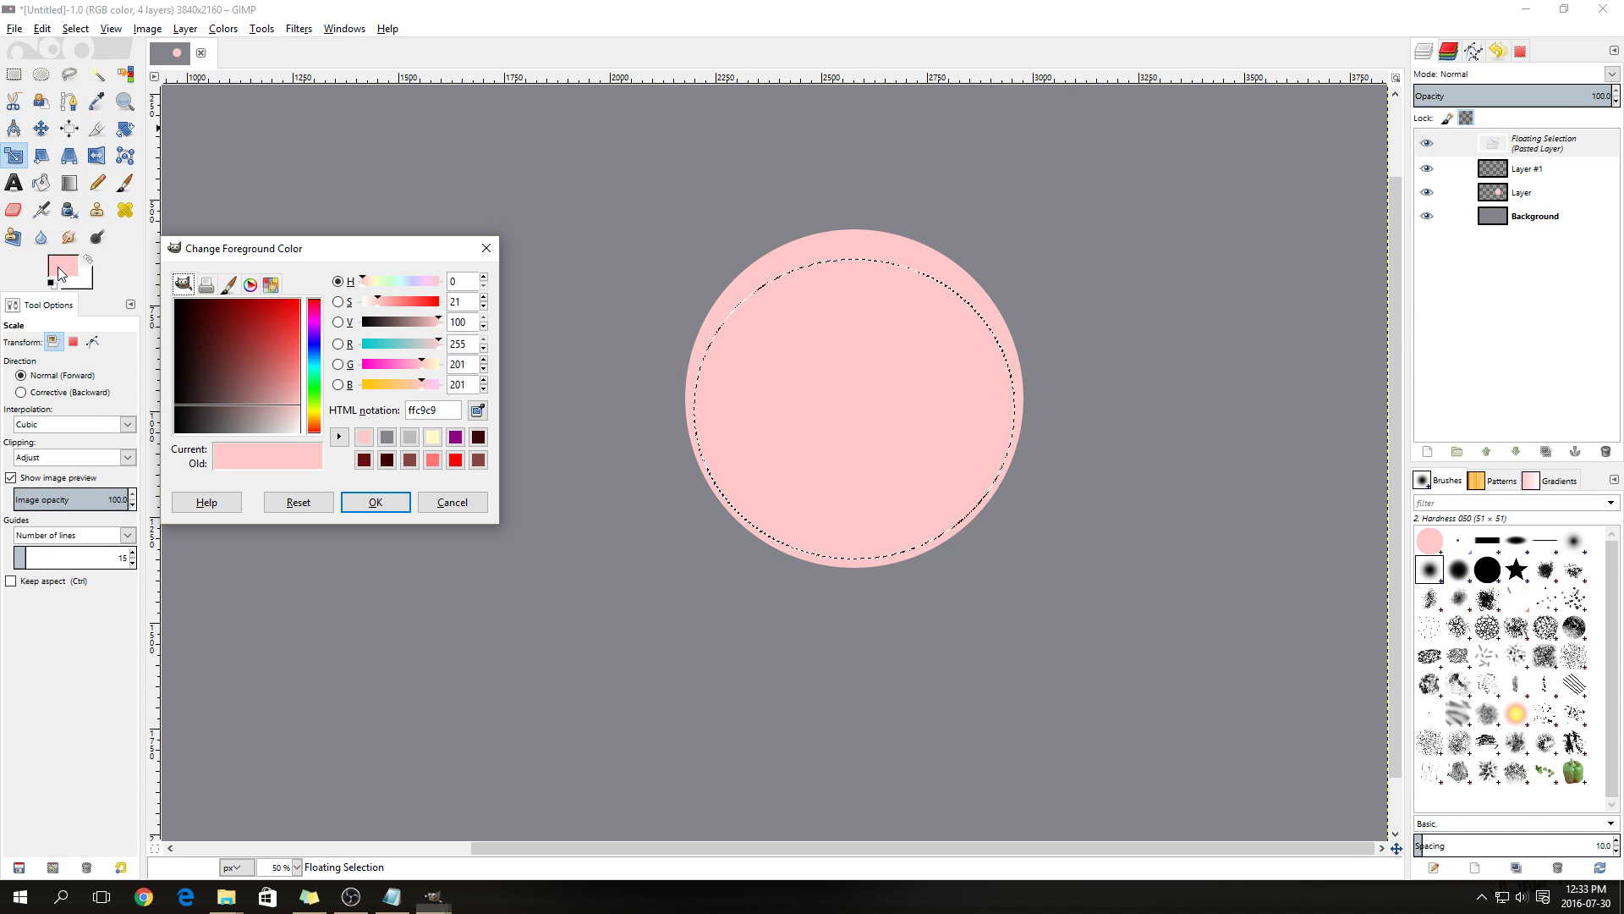
drag(239, 366, 301, 300)
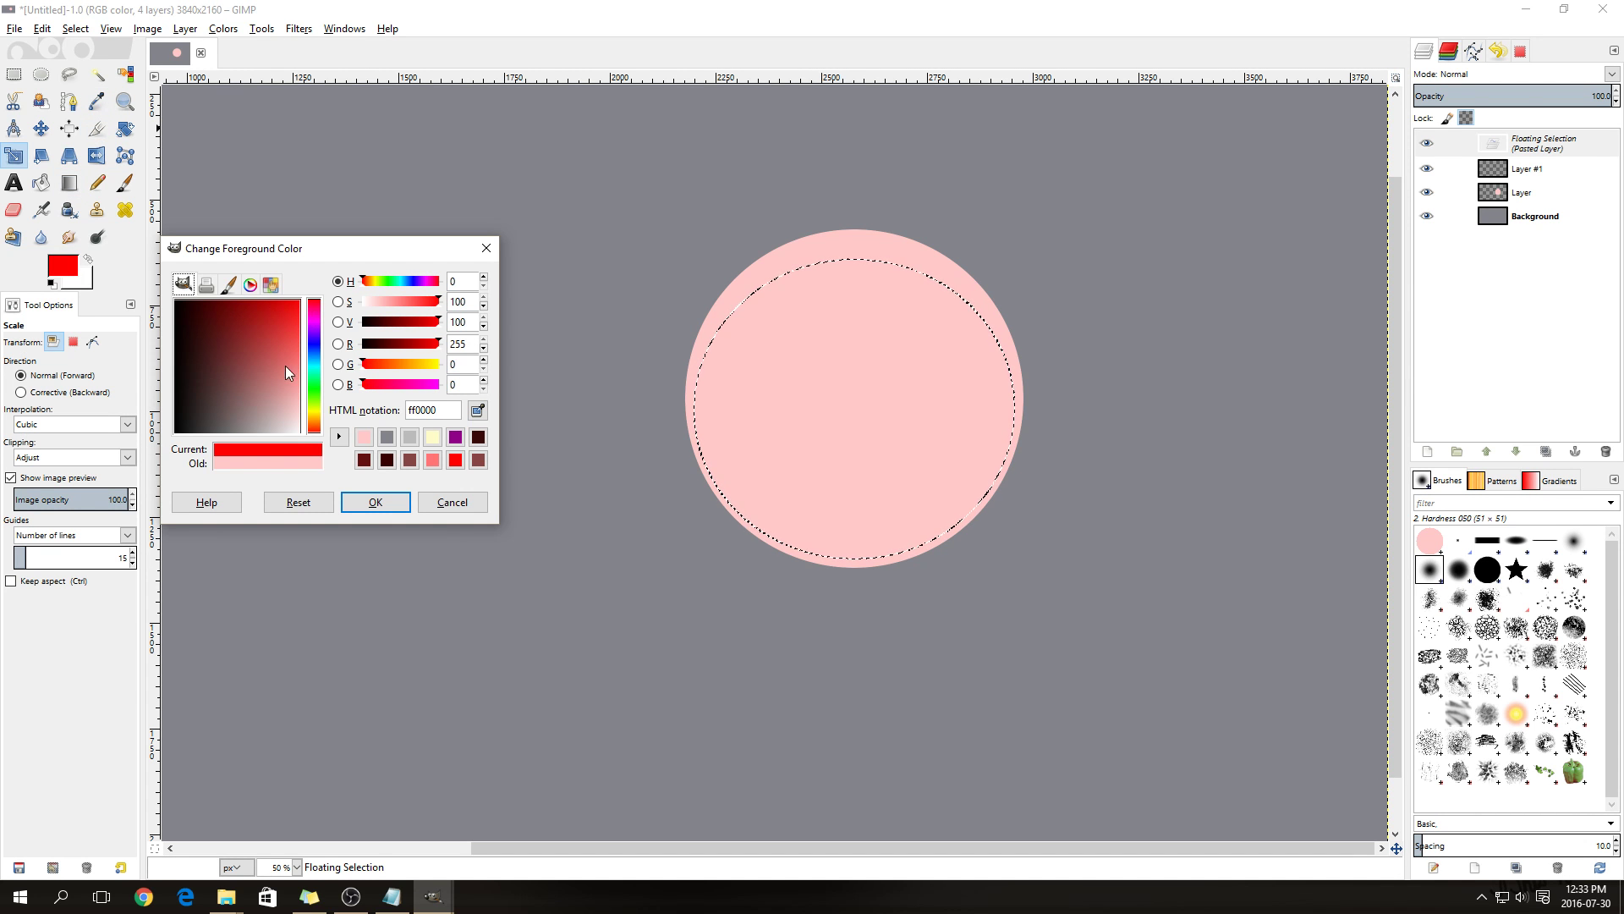
click(374, 502)
click(41, 182)
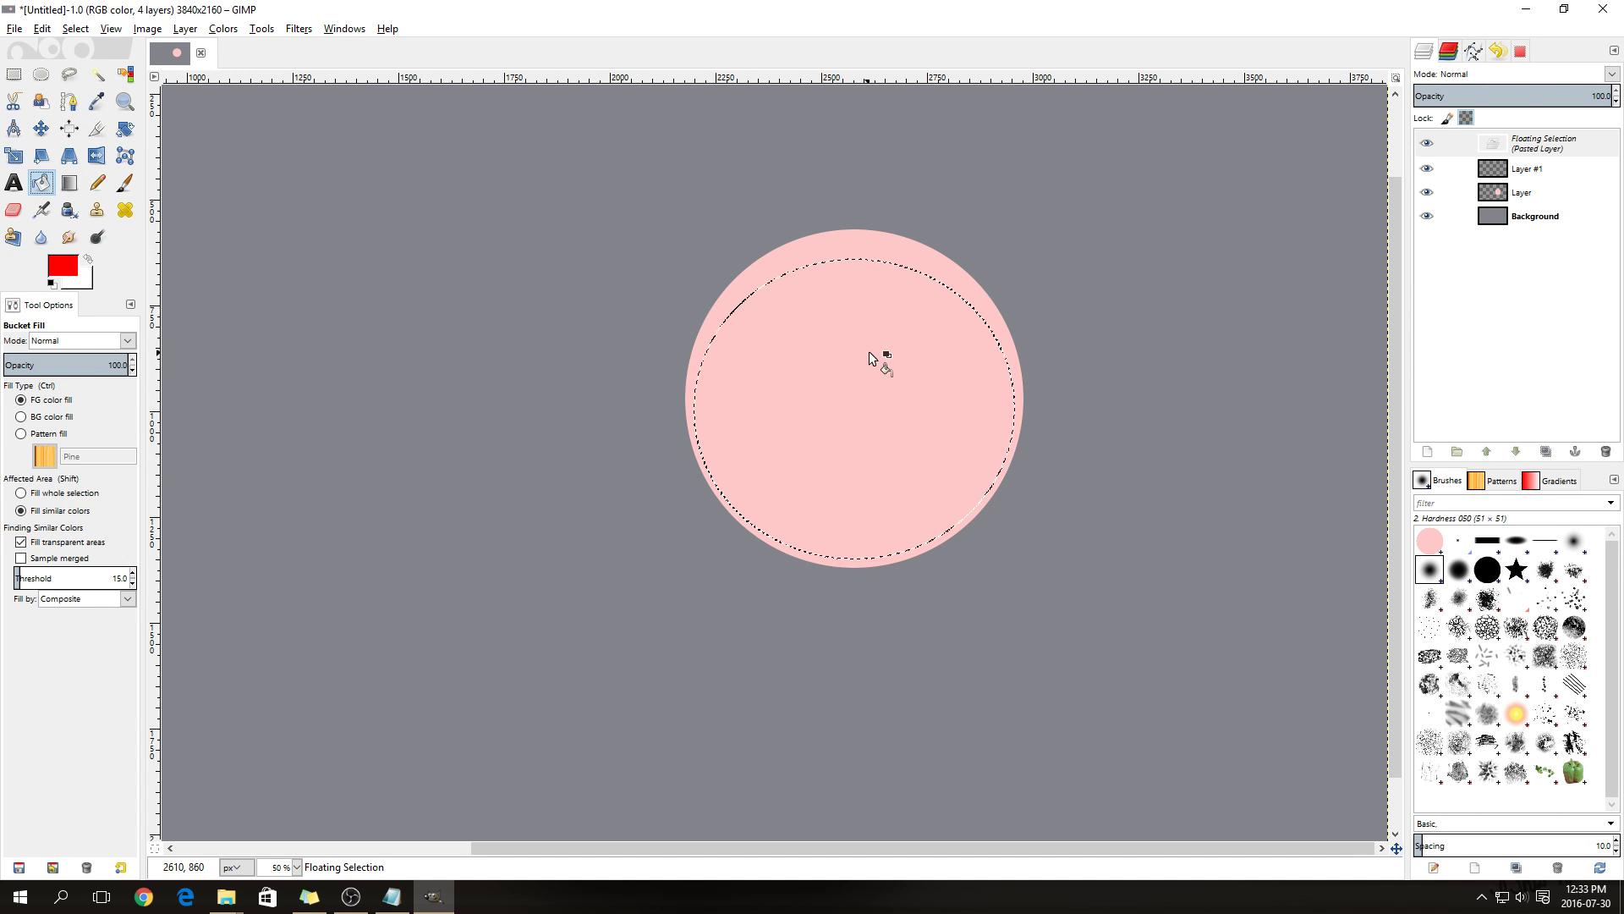
click(865, 363)
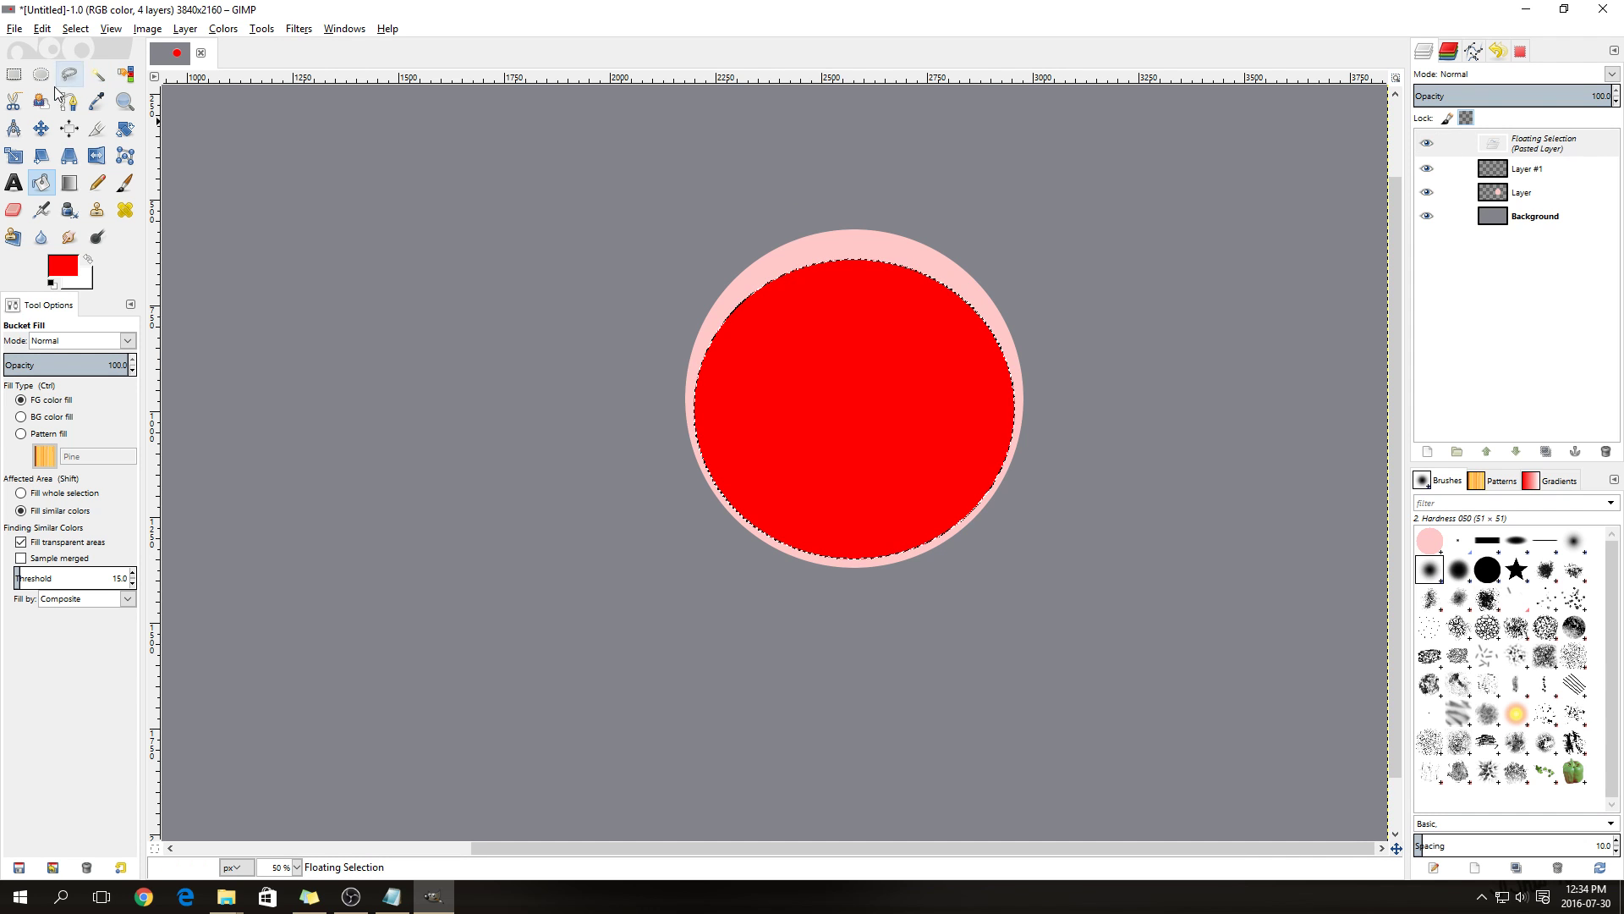
Anchor the red floating circle onto the transparent layer above the pink circle's layer
click(39, 132)
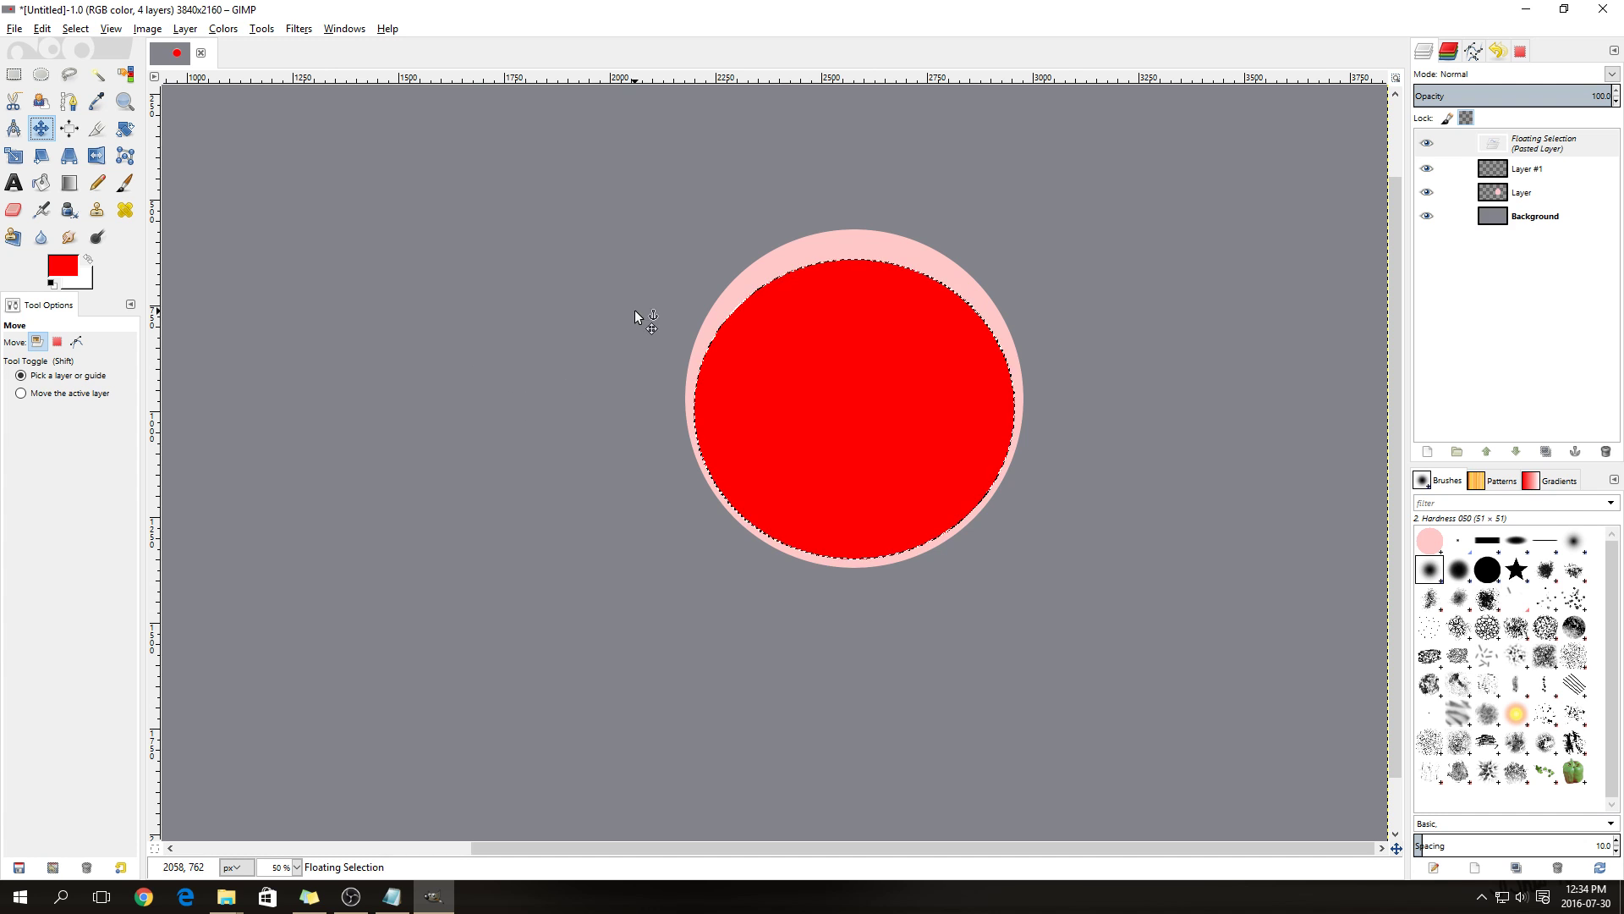
key(ctrl+z)
key(ctrl+y)
right_click(1527, 150)
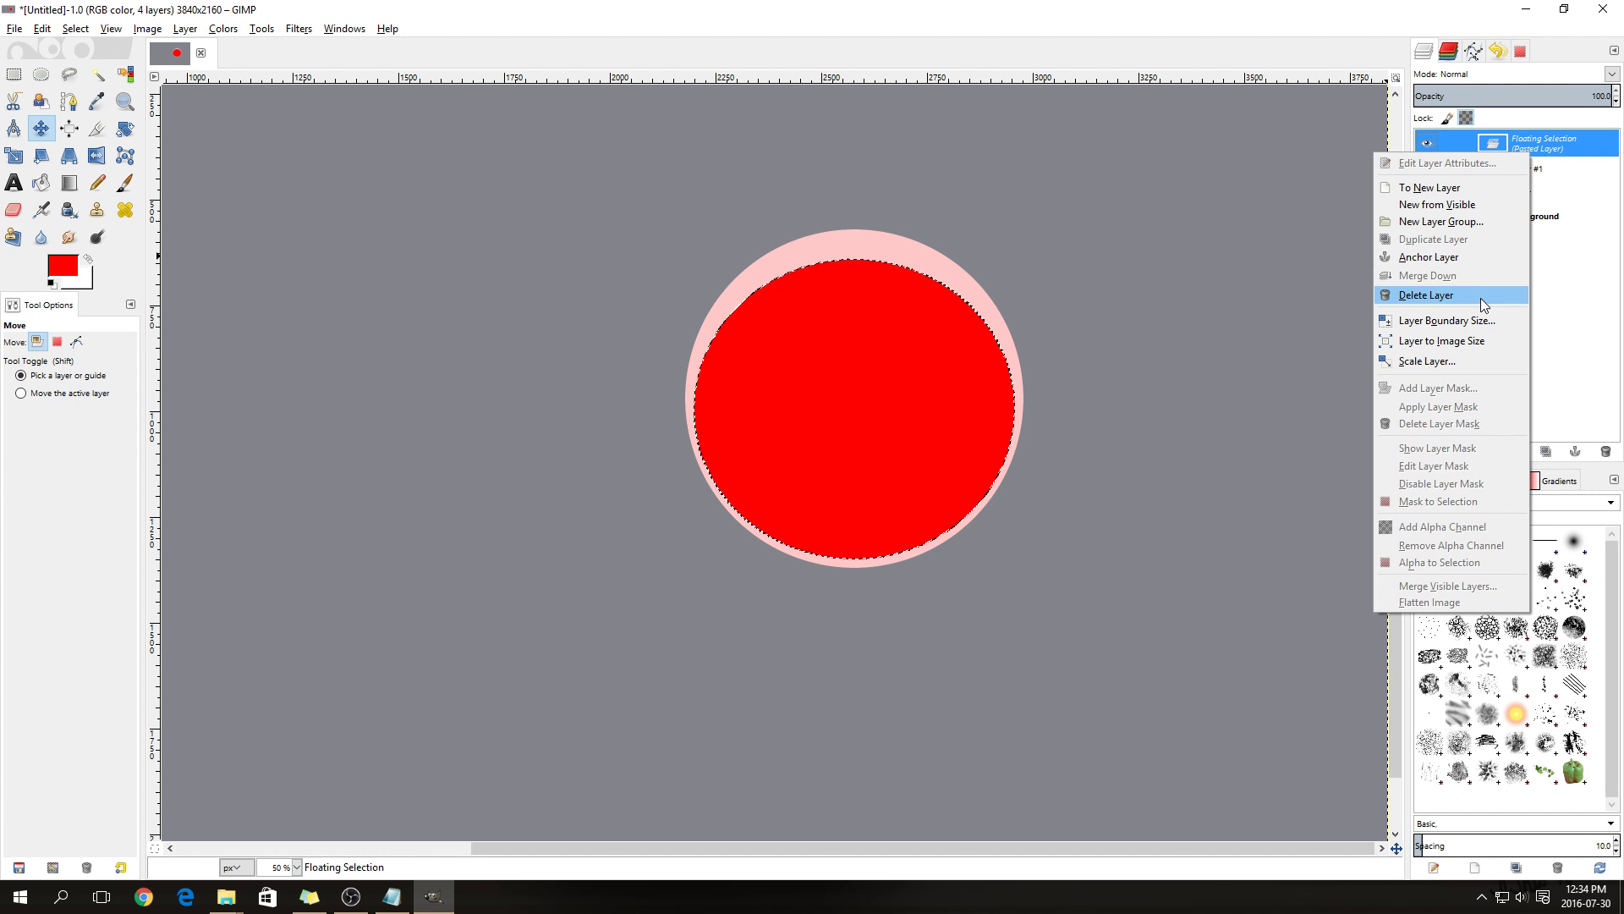
click(1467, 263)
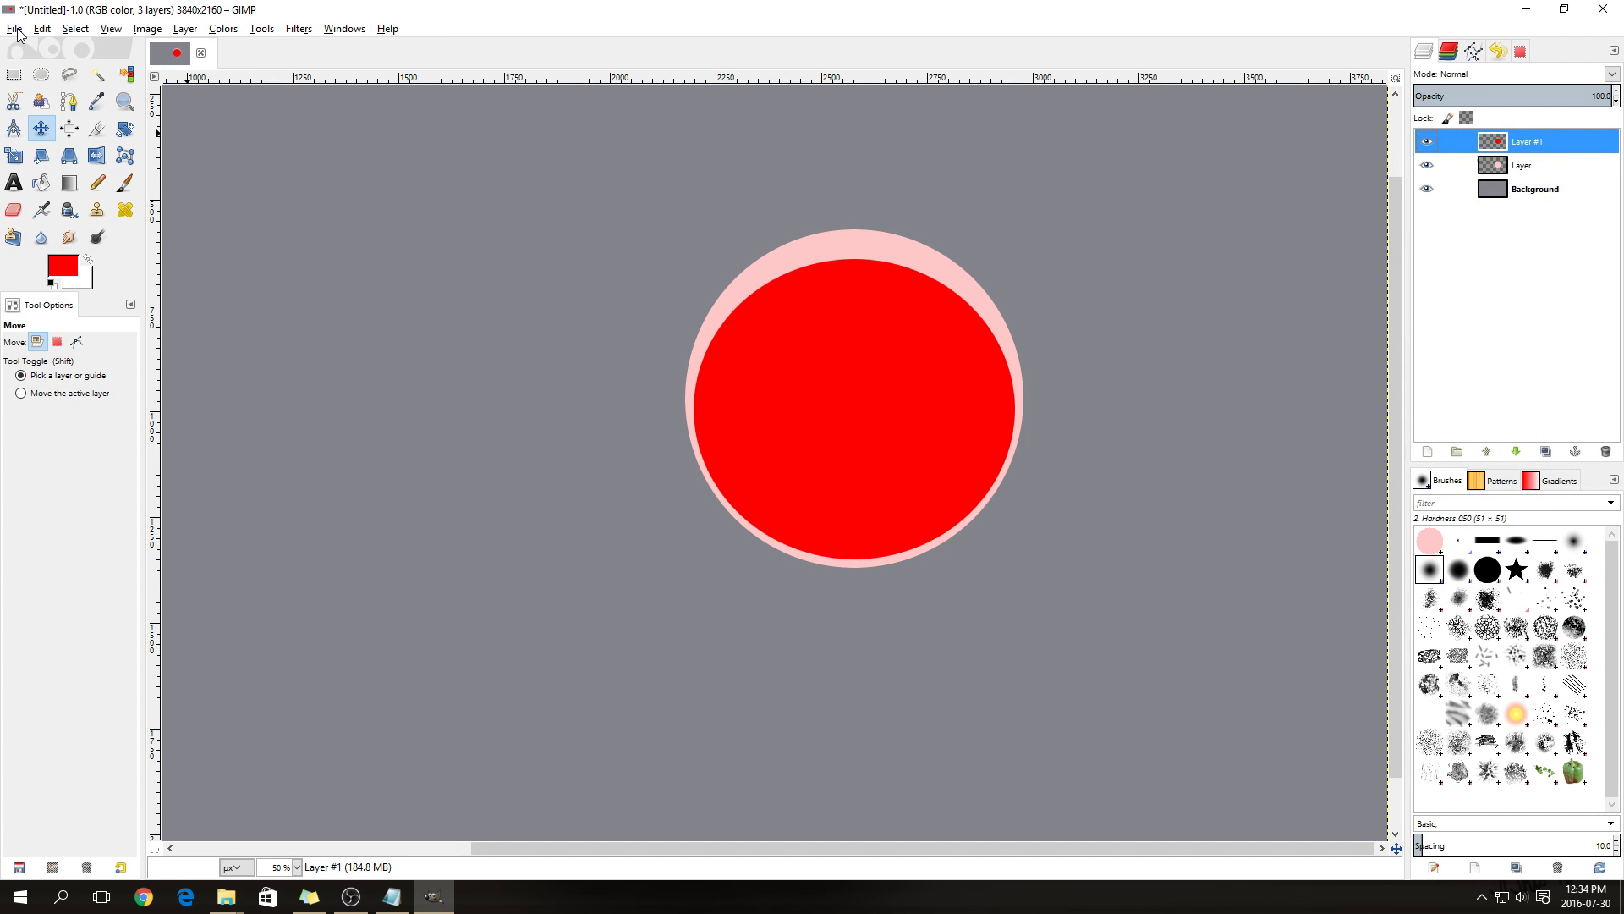
Add a new transparent 3840 × 2160 px layer above the red circle's layer
right_click(1531, 146)
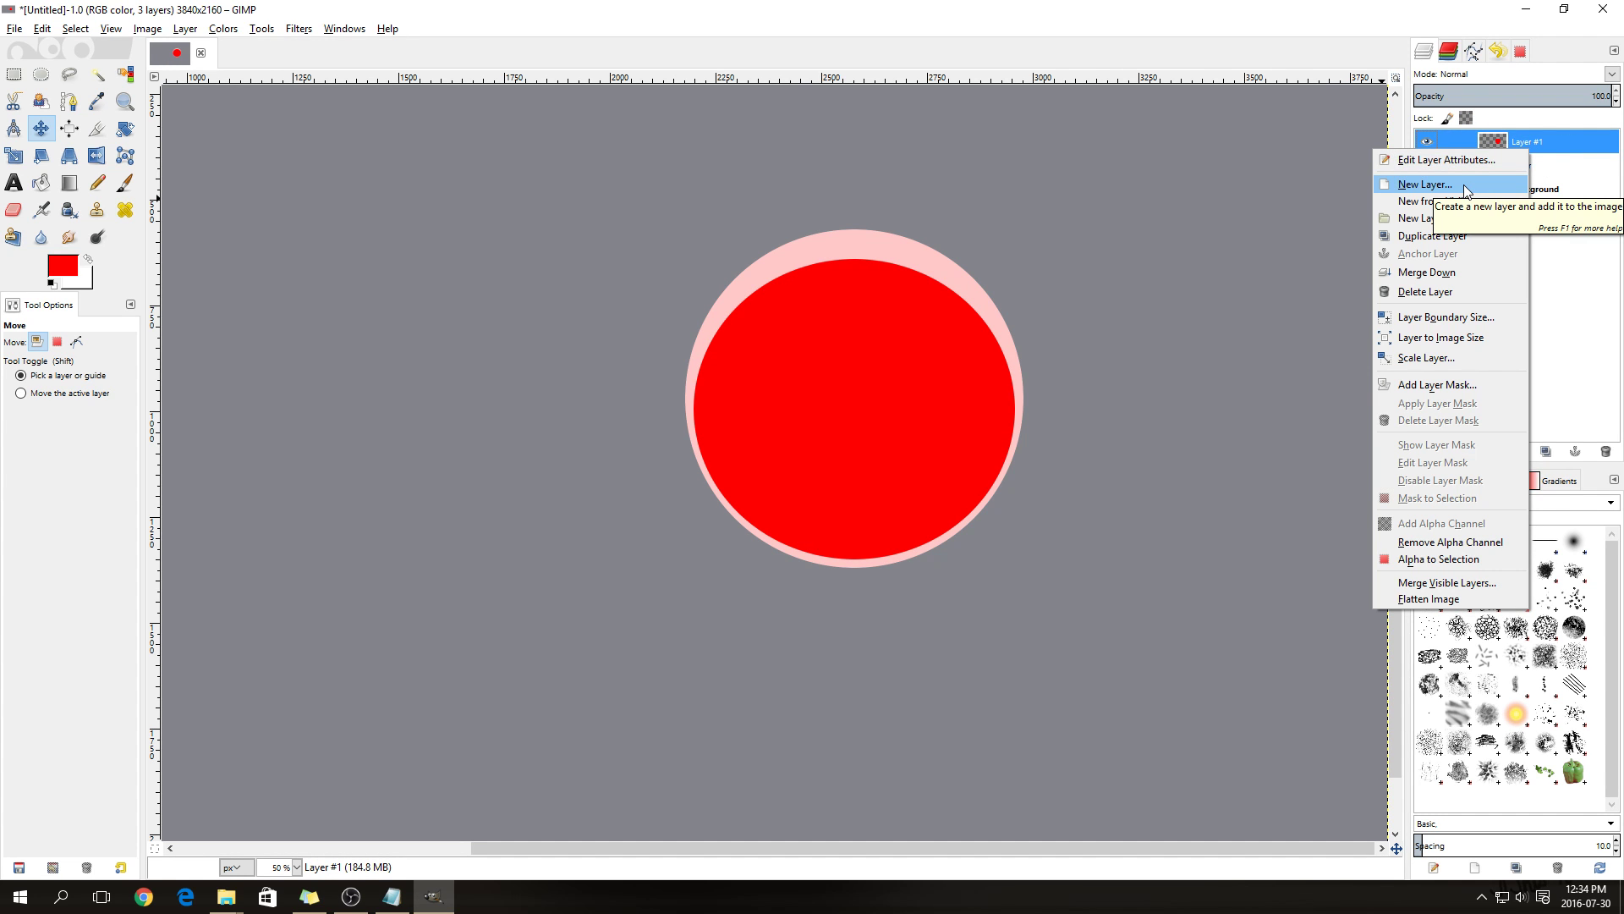
click(1555, 148)
right_click(1514, 146)
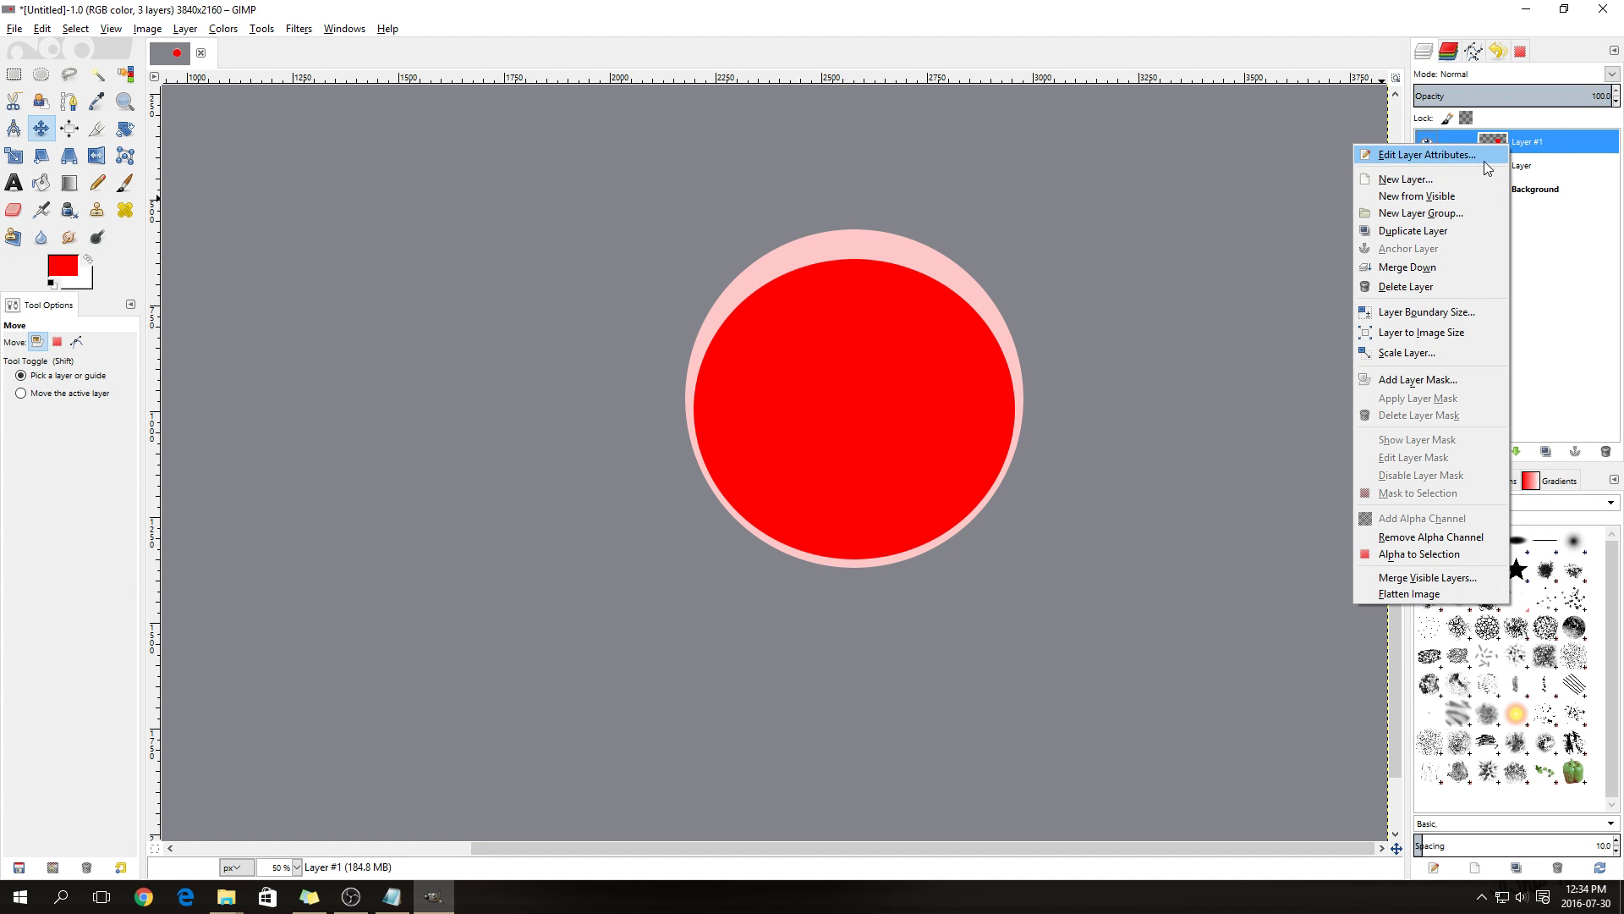
click(1411, 181)
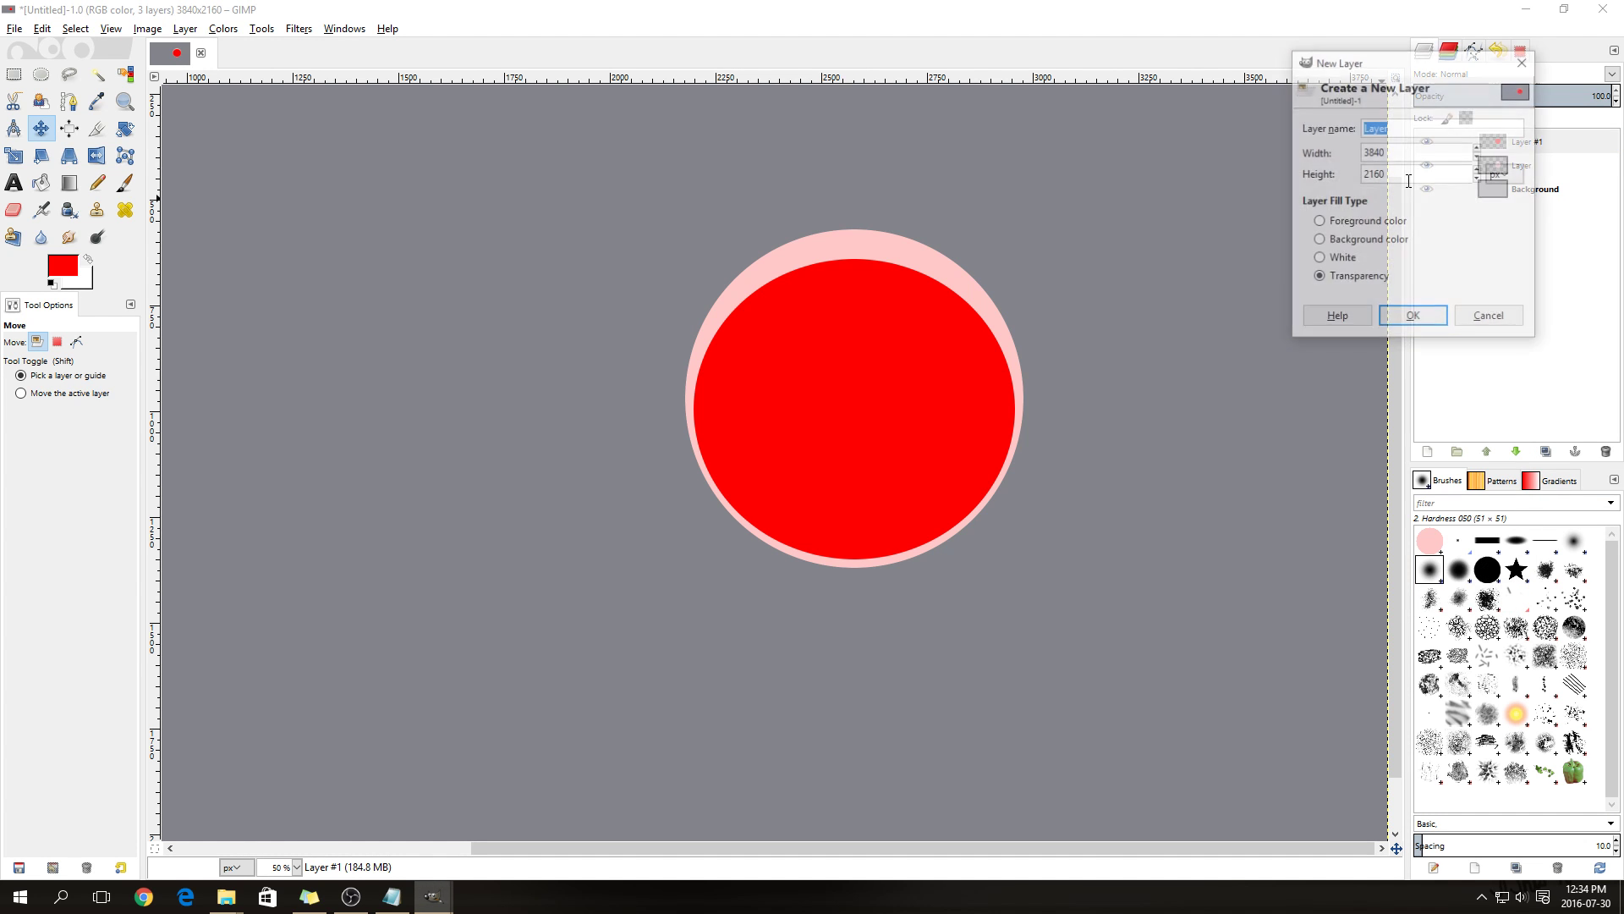
click(1413, 319)
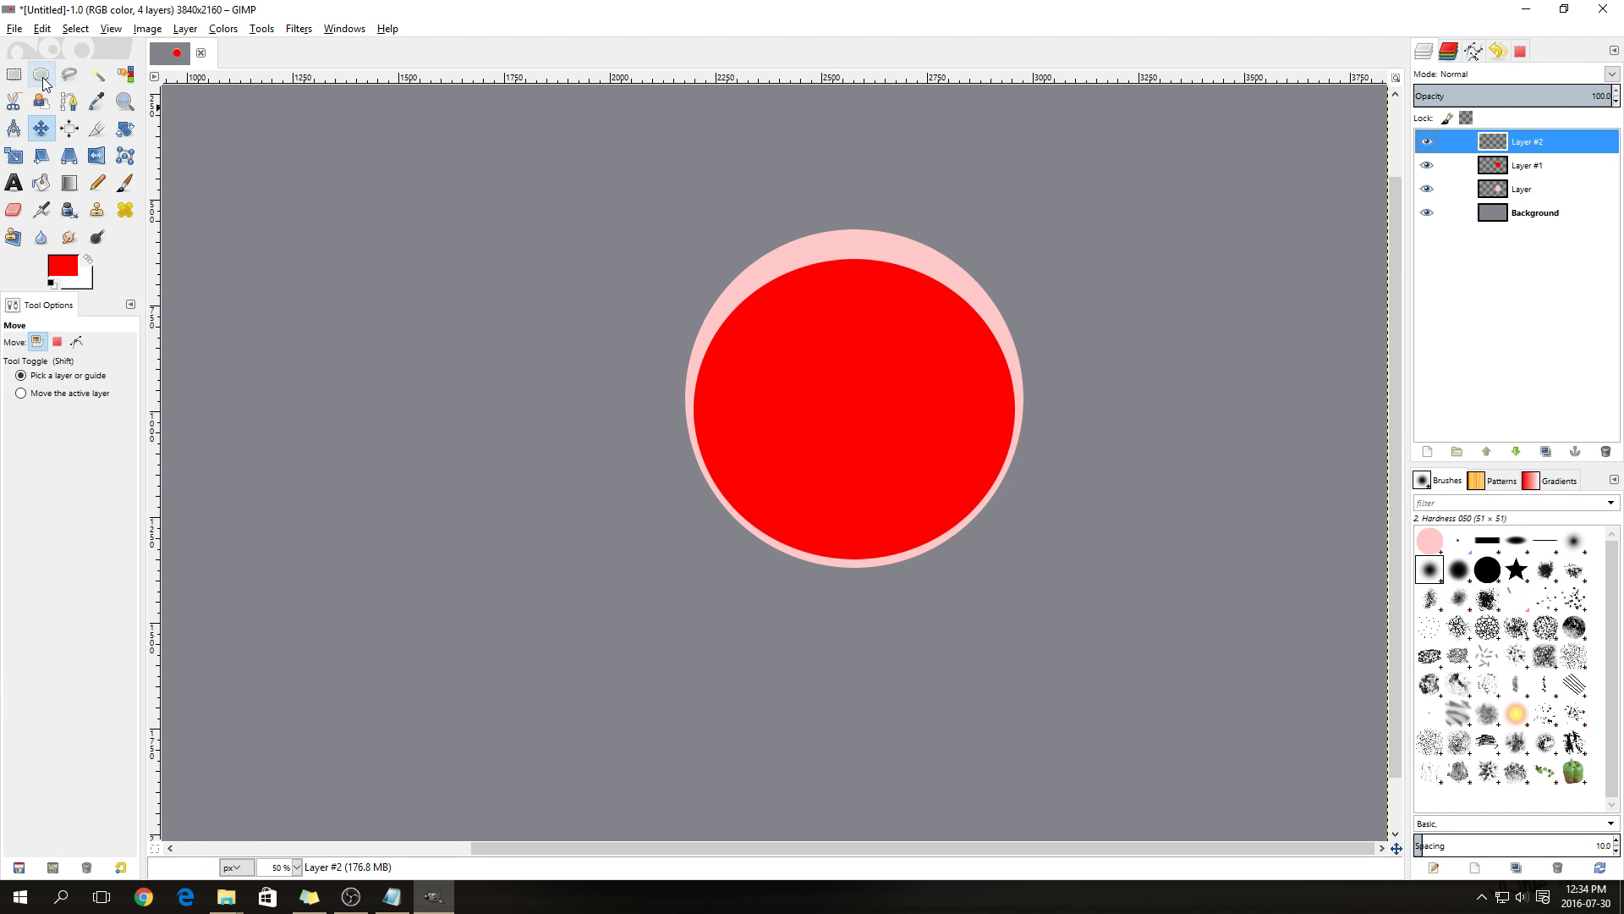
Select the red circle on its own layer with Fuzzy Select and shrink the selection by 10 px
click(96, 78)
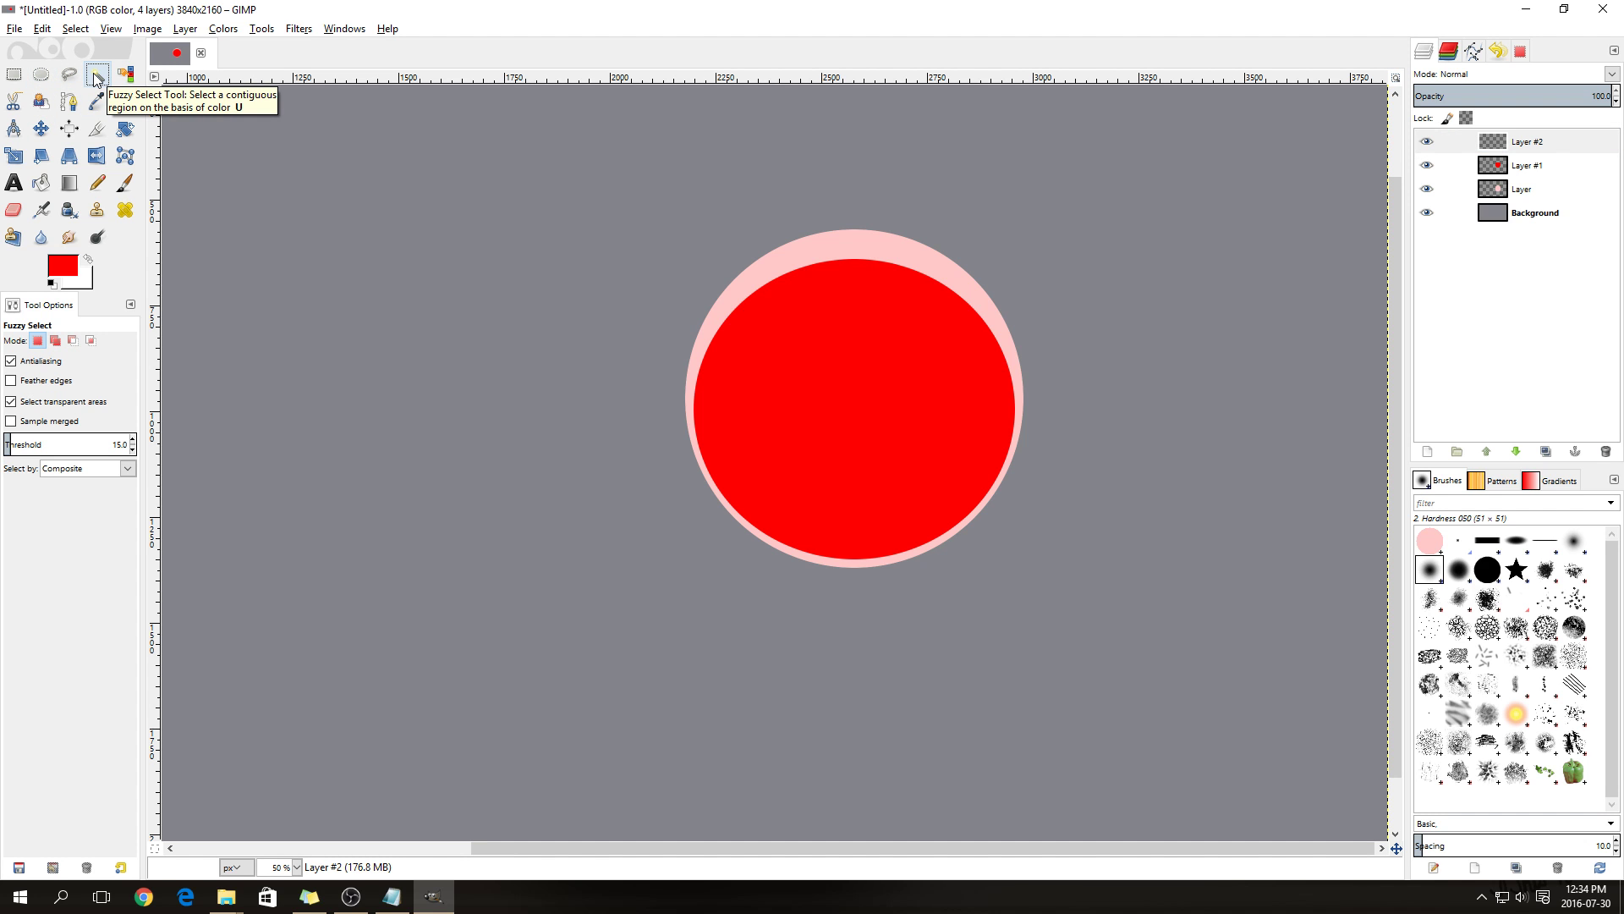
key(Page_Down)
click(829, 363)
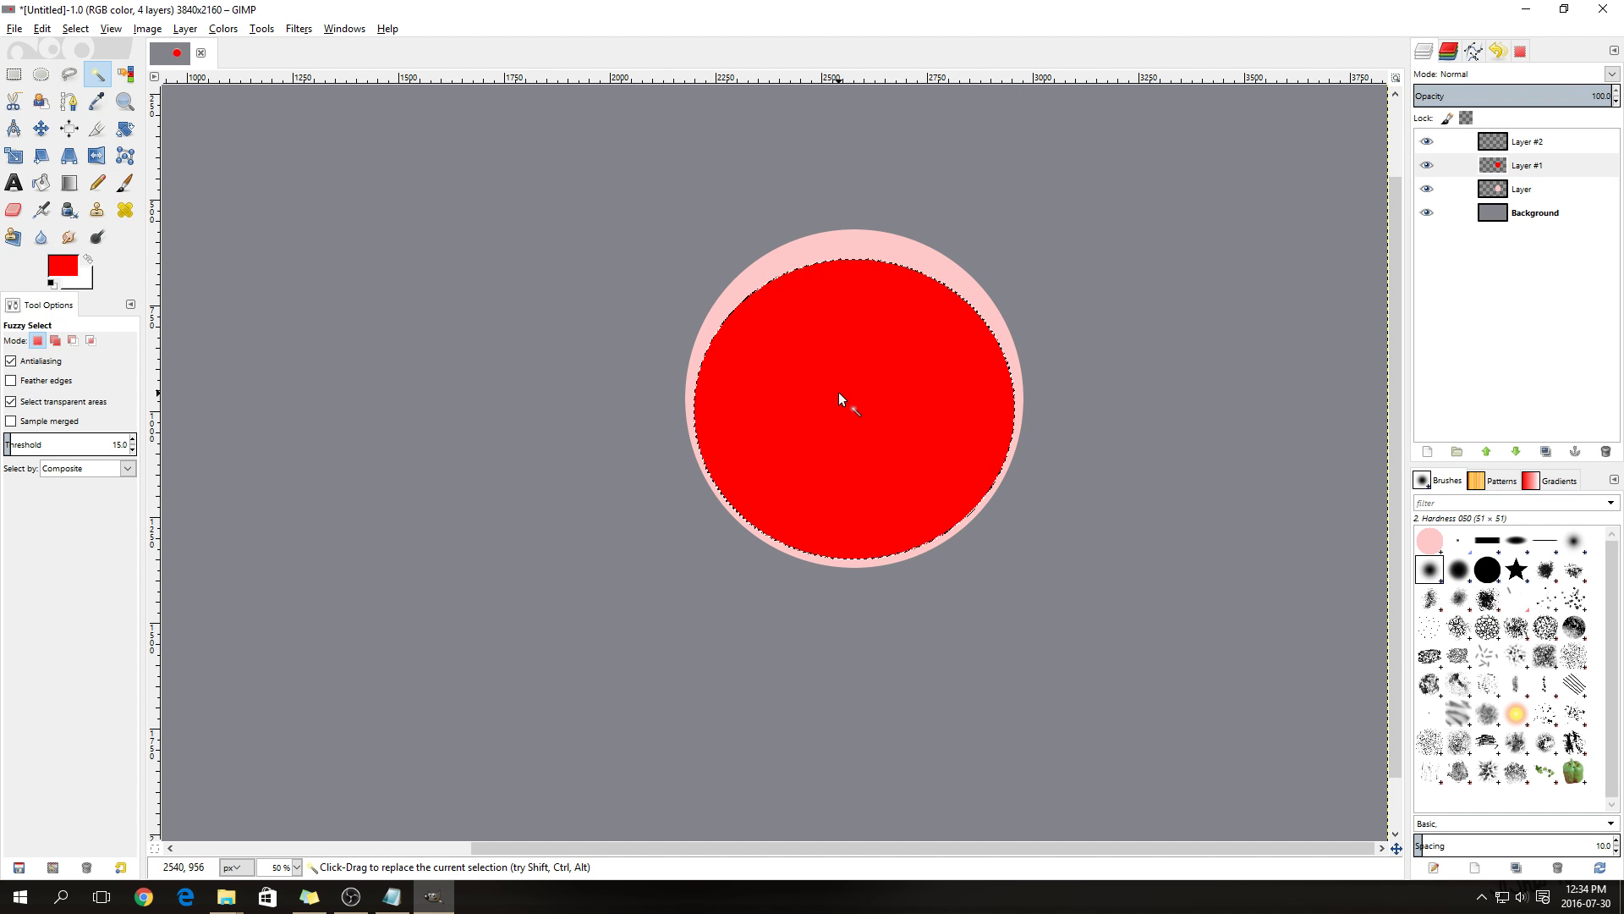
click(76, 31)
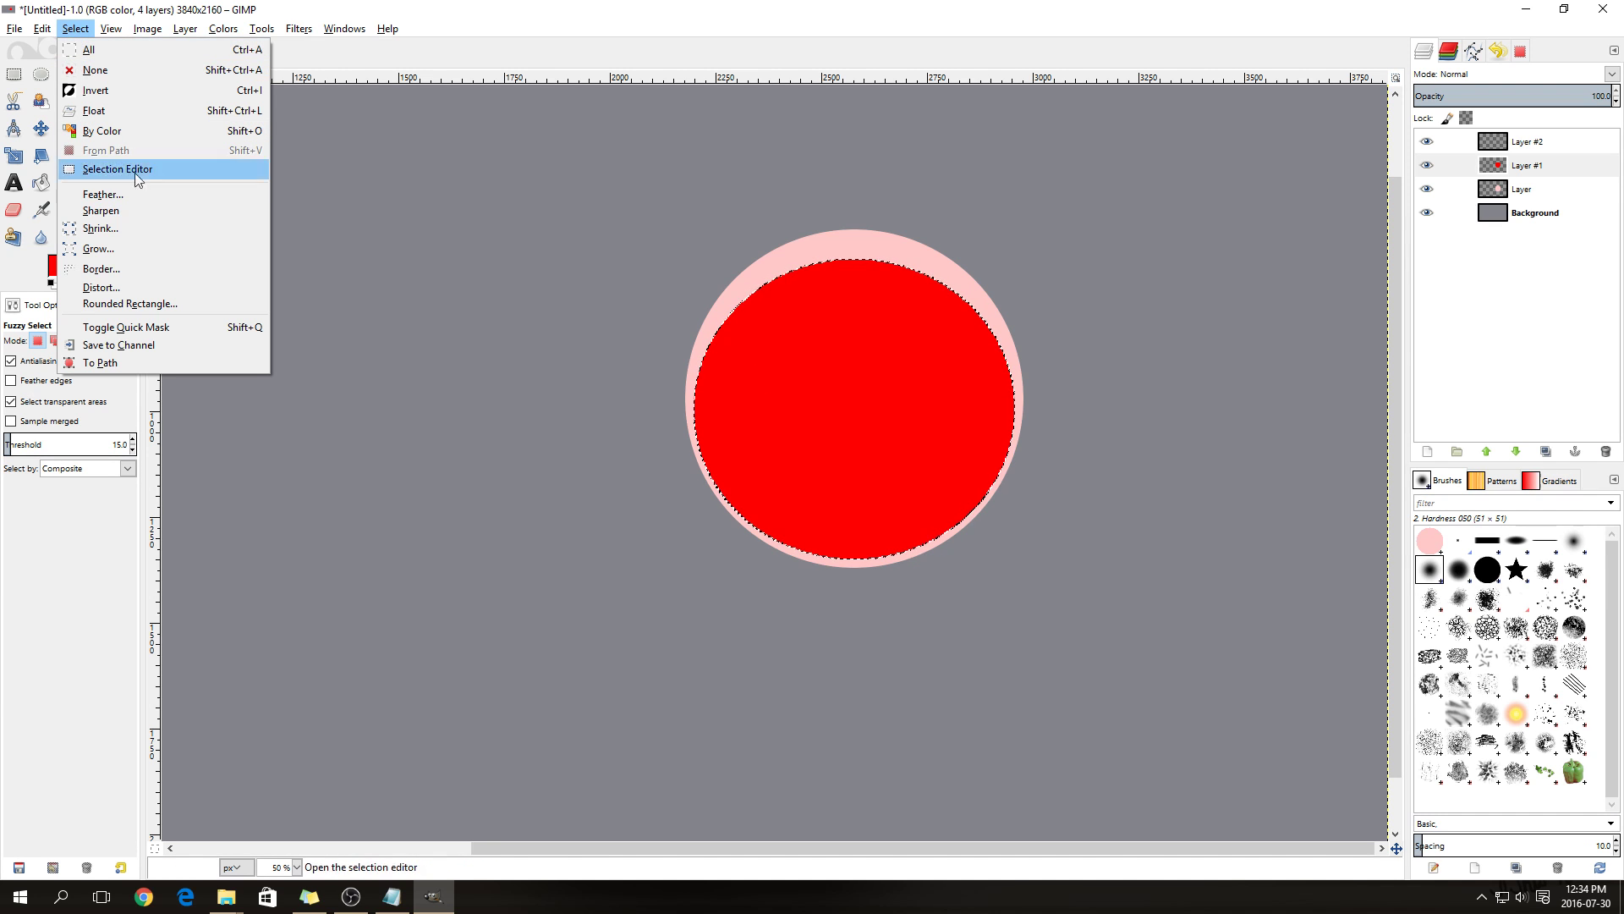
click(113, 228)
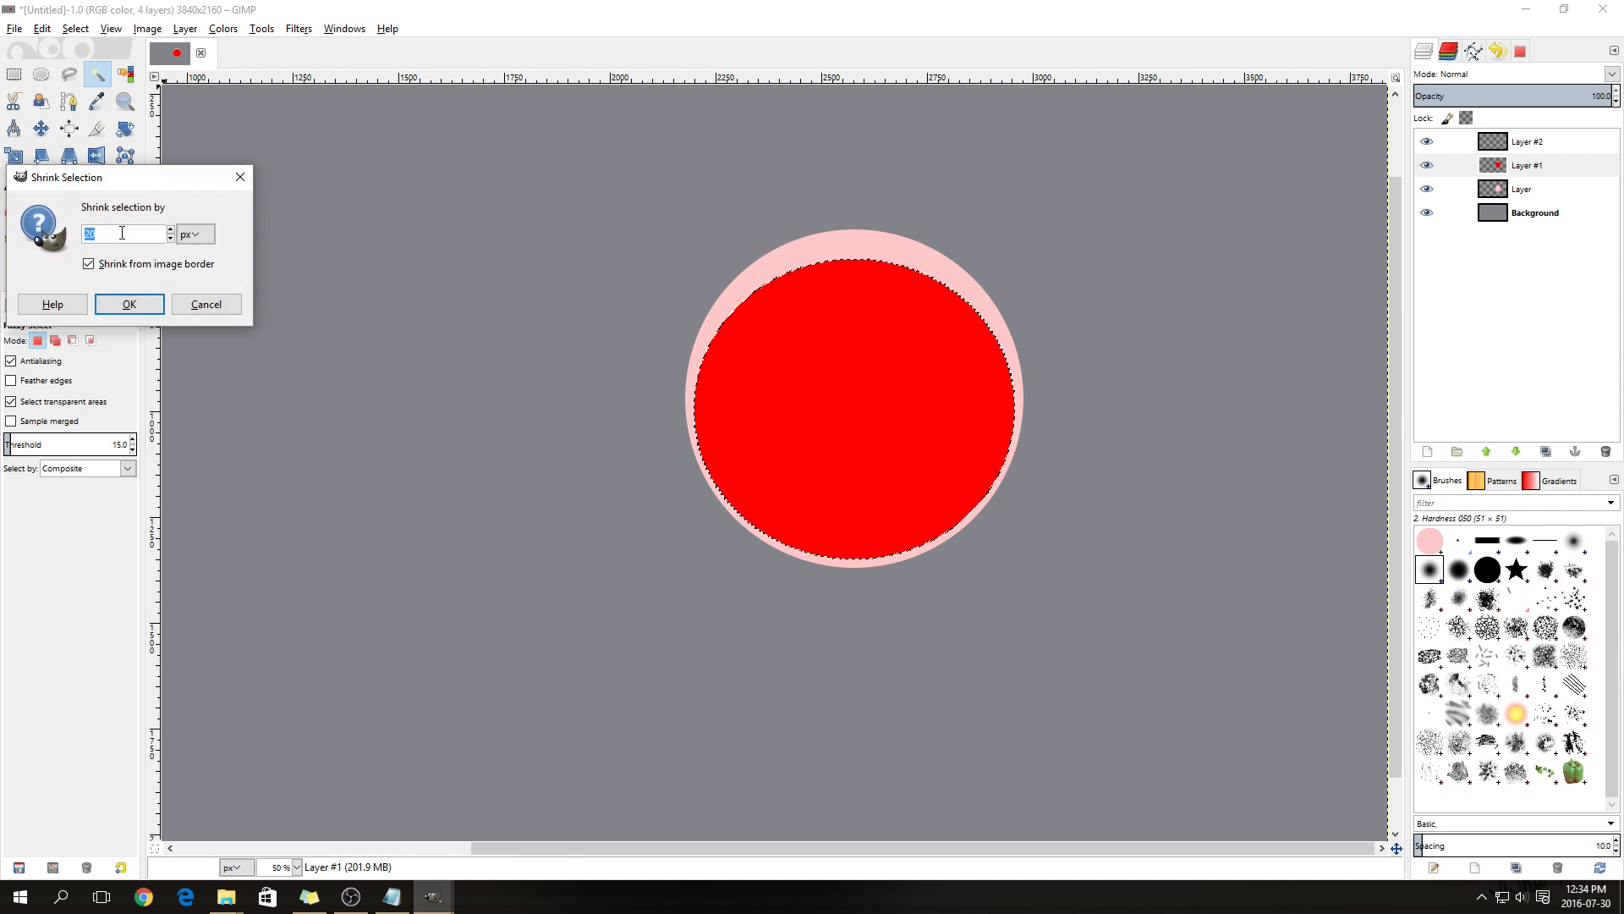
drag(130, 182, 503, 288)
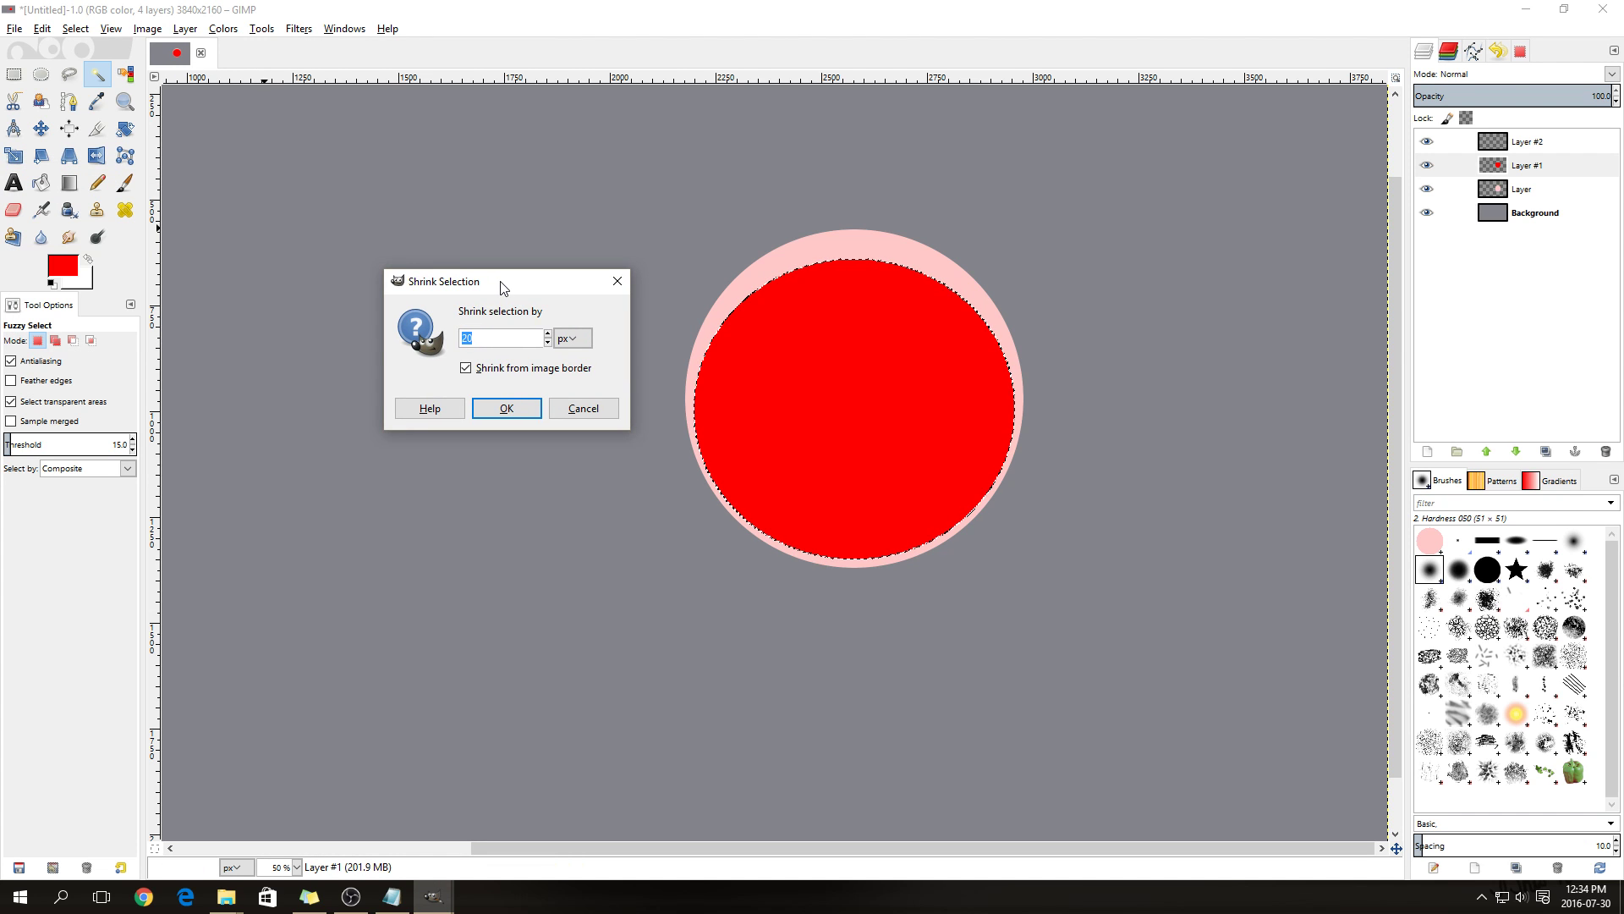
key(Return)
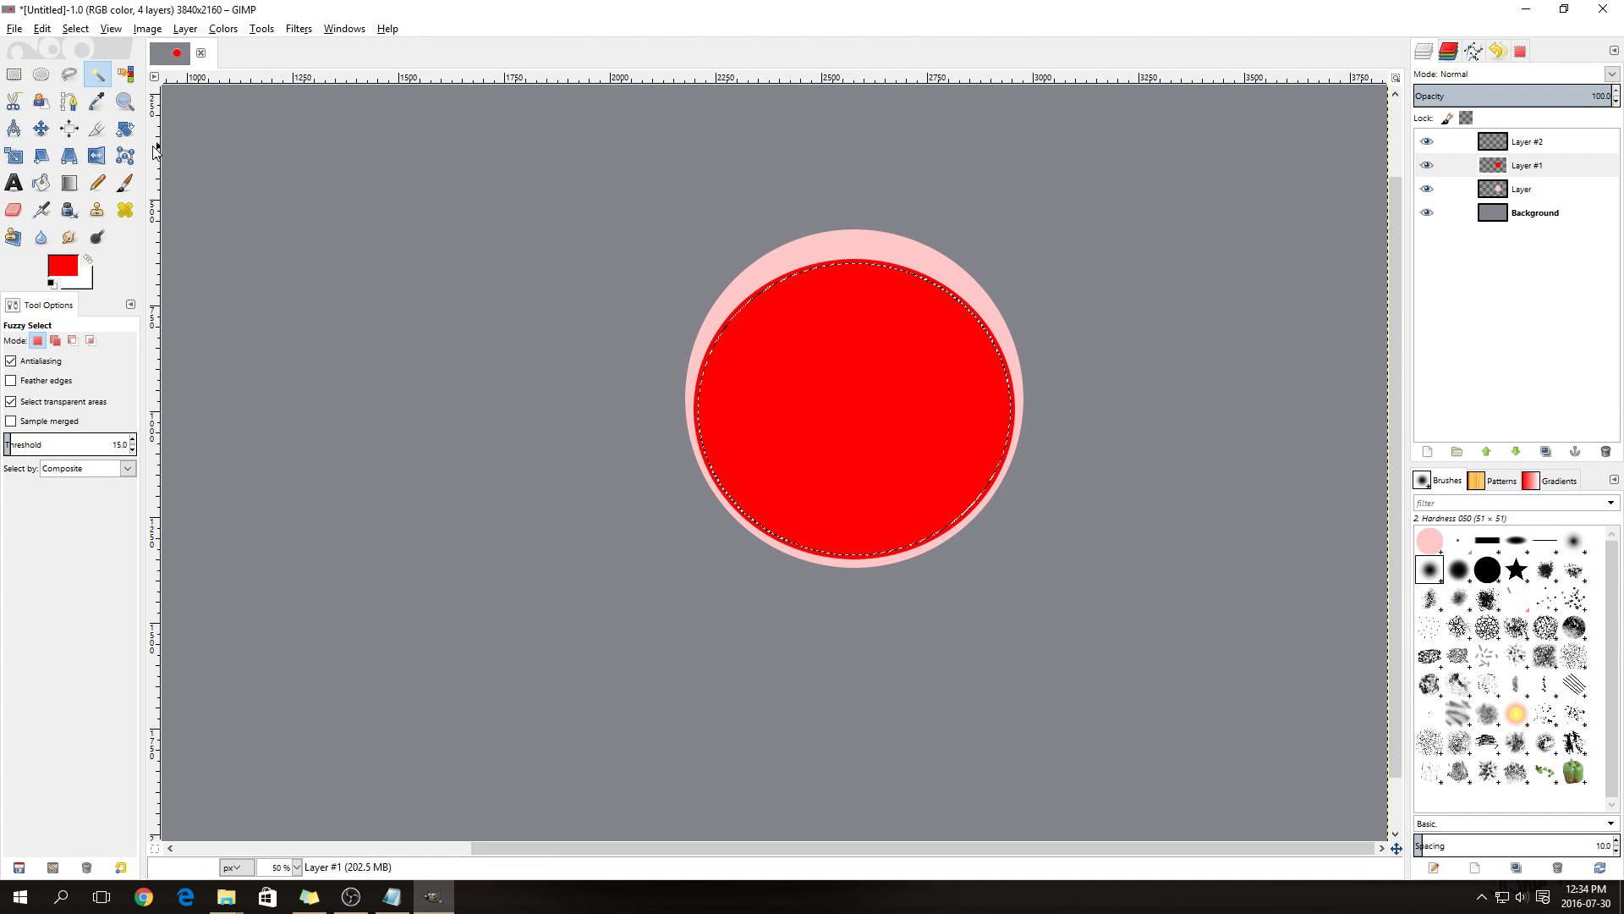
Set the foreground color to dark red 880000 and the background color to light red ff7f7f
click(63, 271)
drag(245, 337, 243, 296)
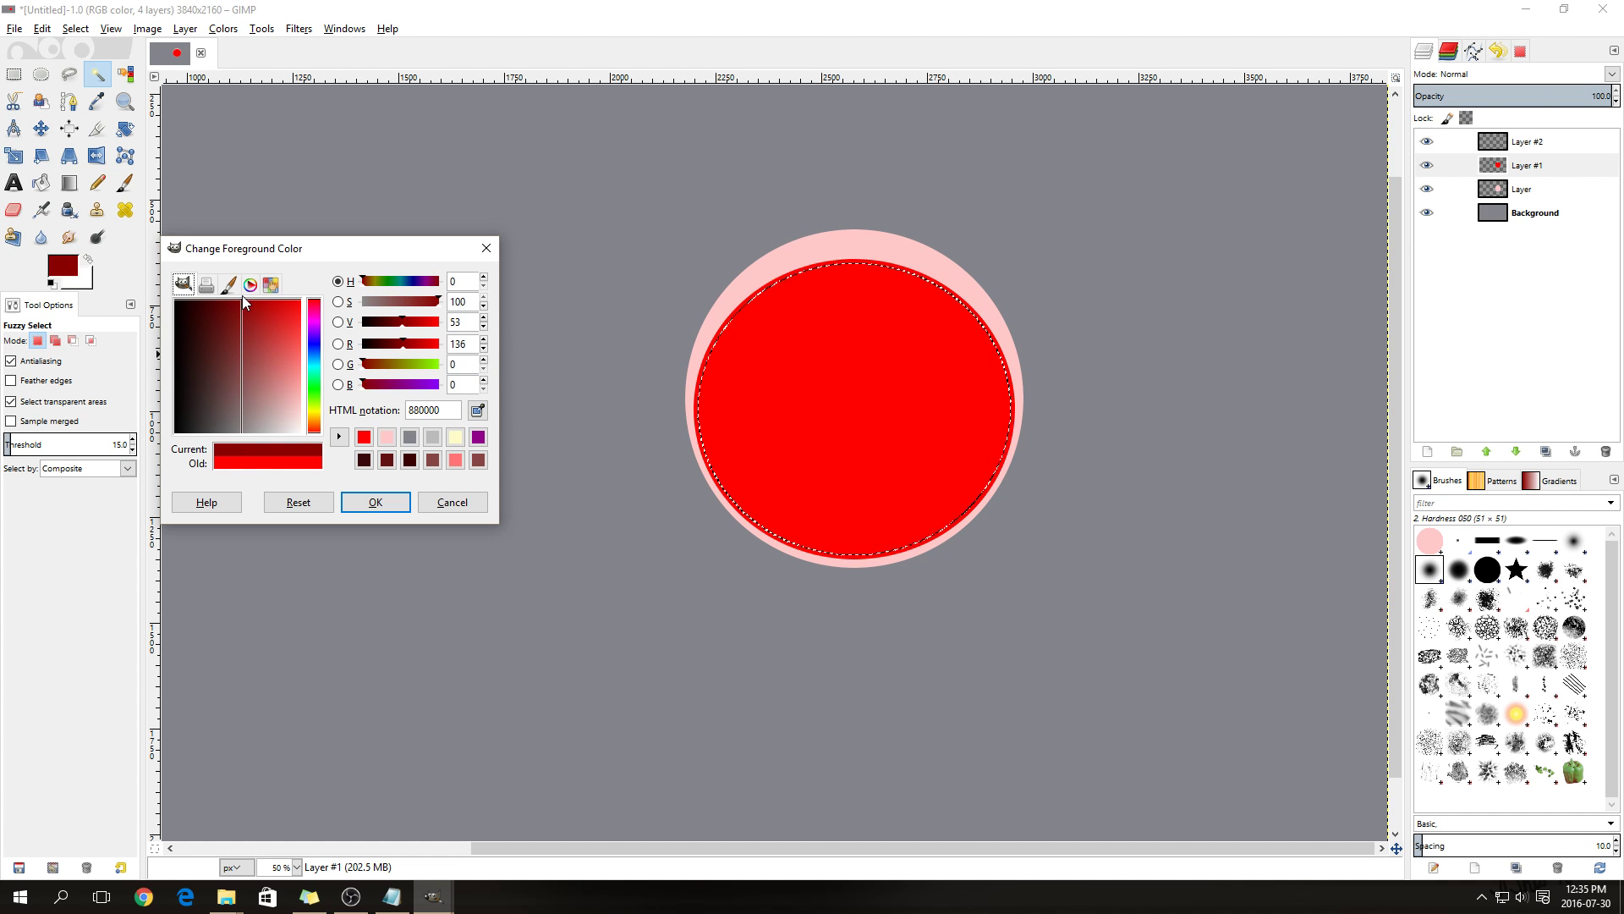
click(370, 504)
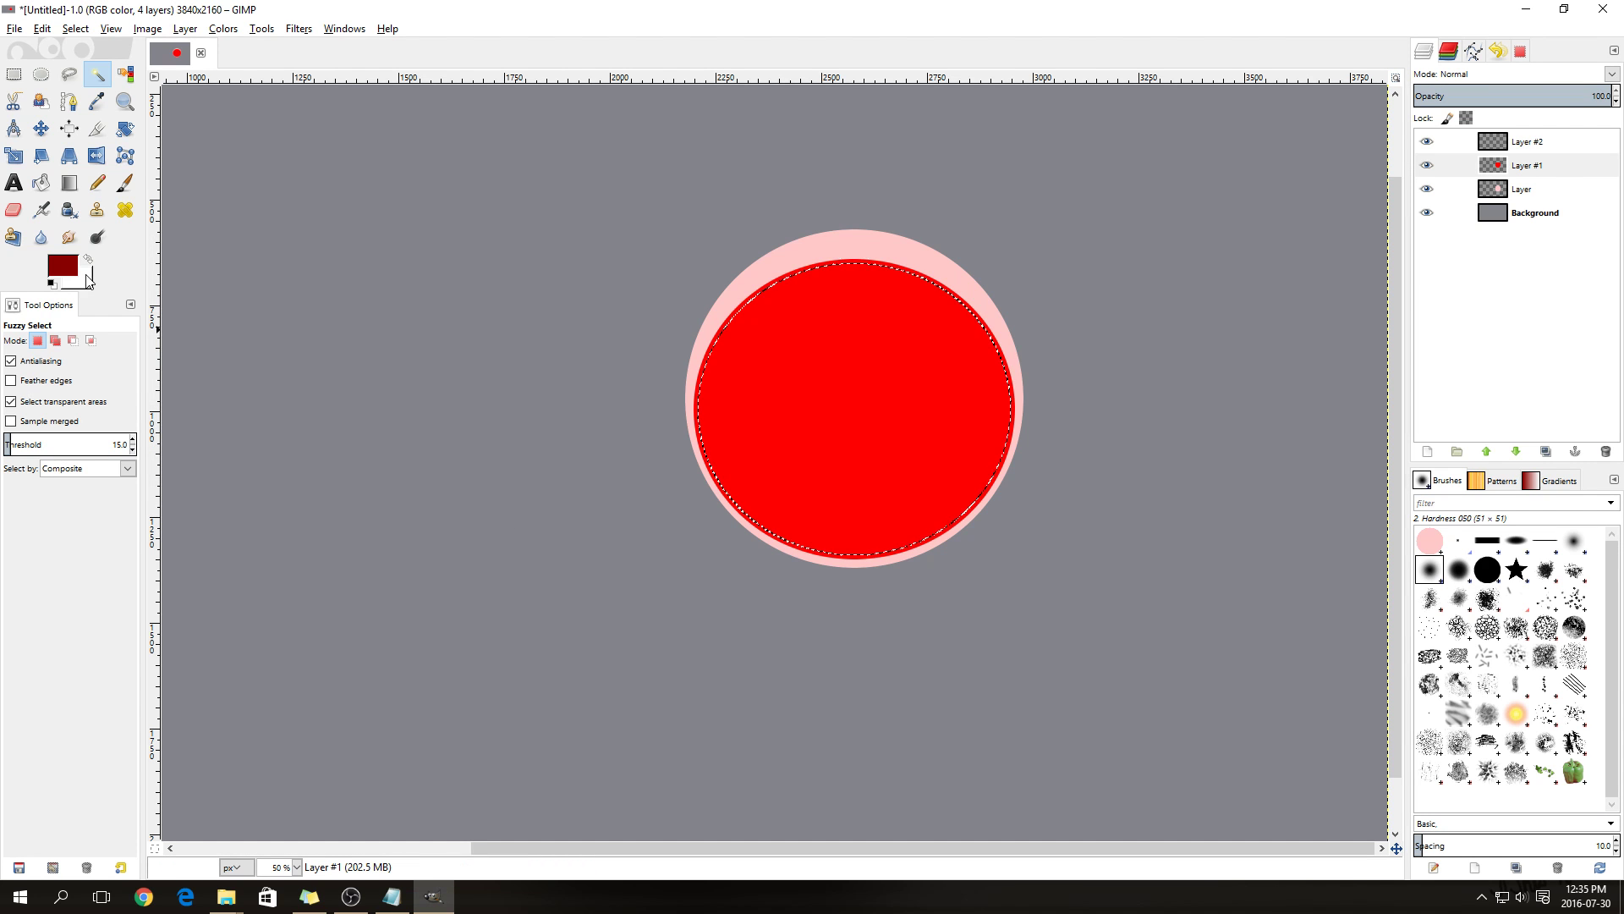
click(89, 279)
drag(240, 352, 303, 365)
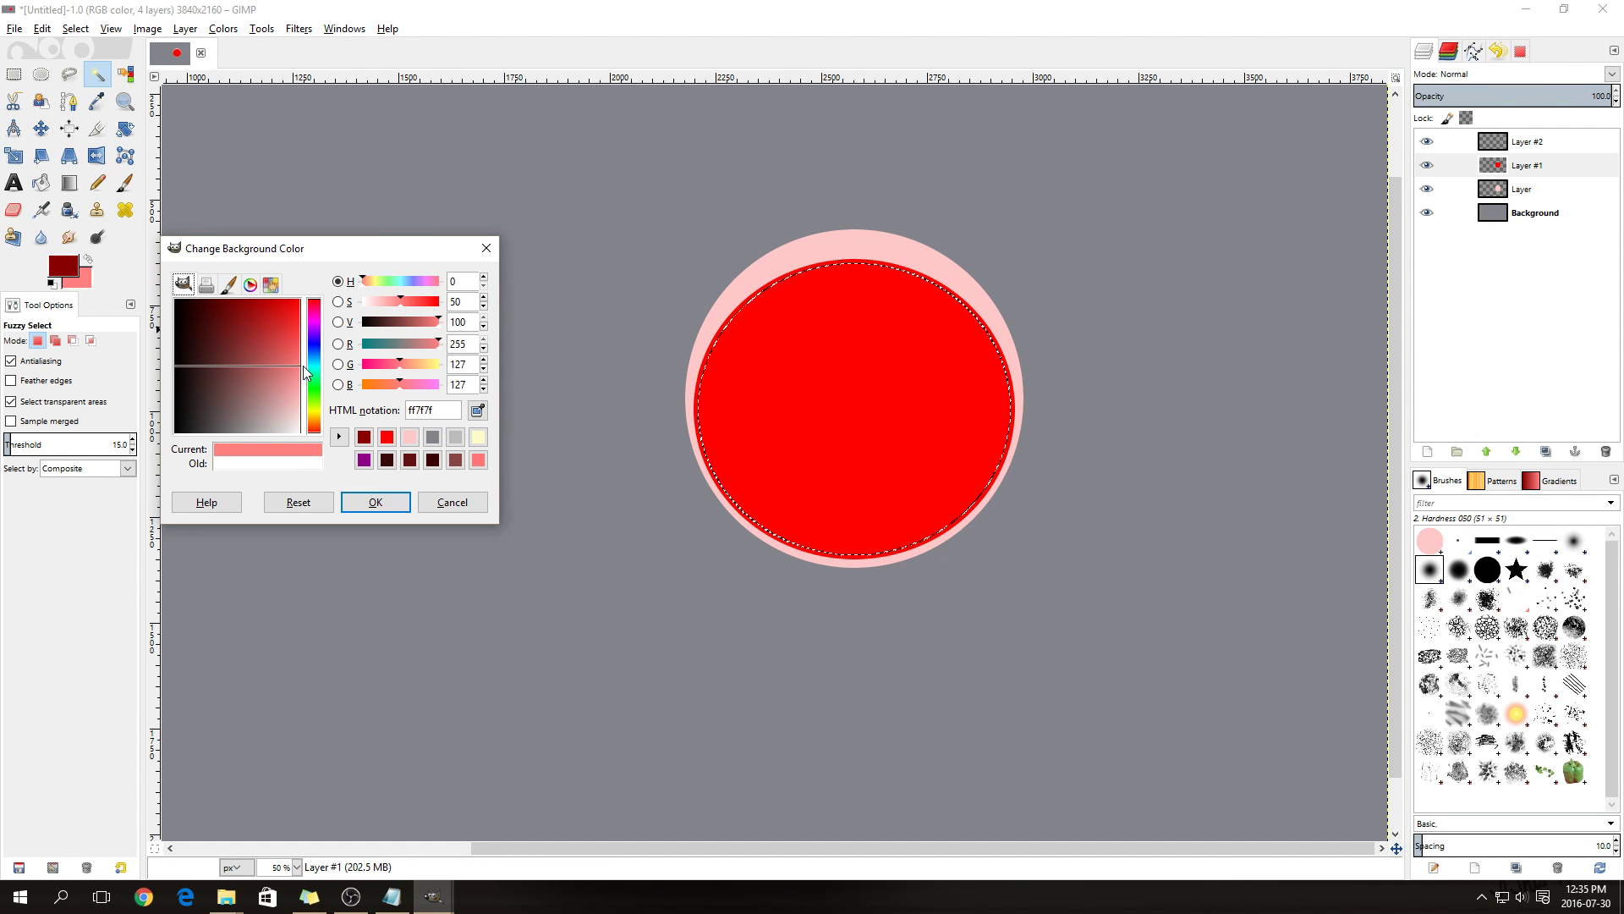
click(375, 502)
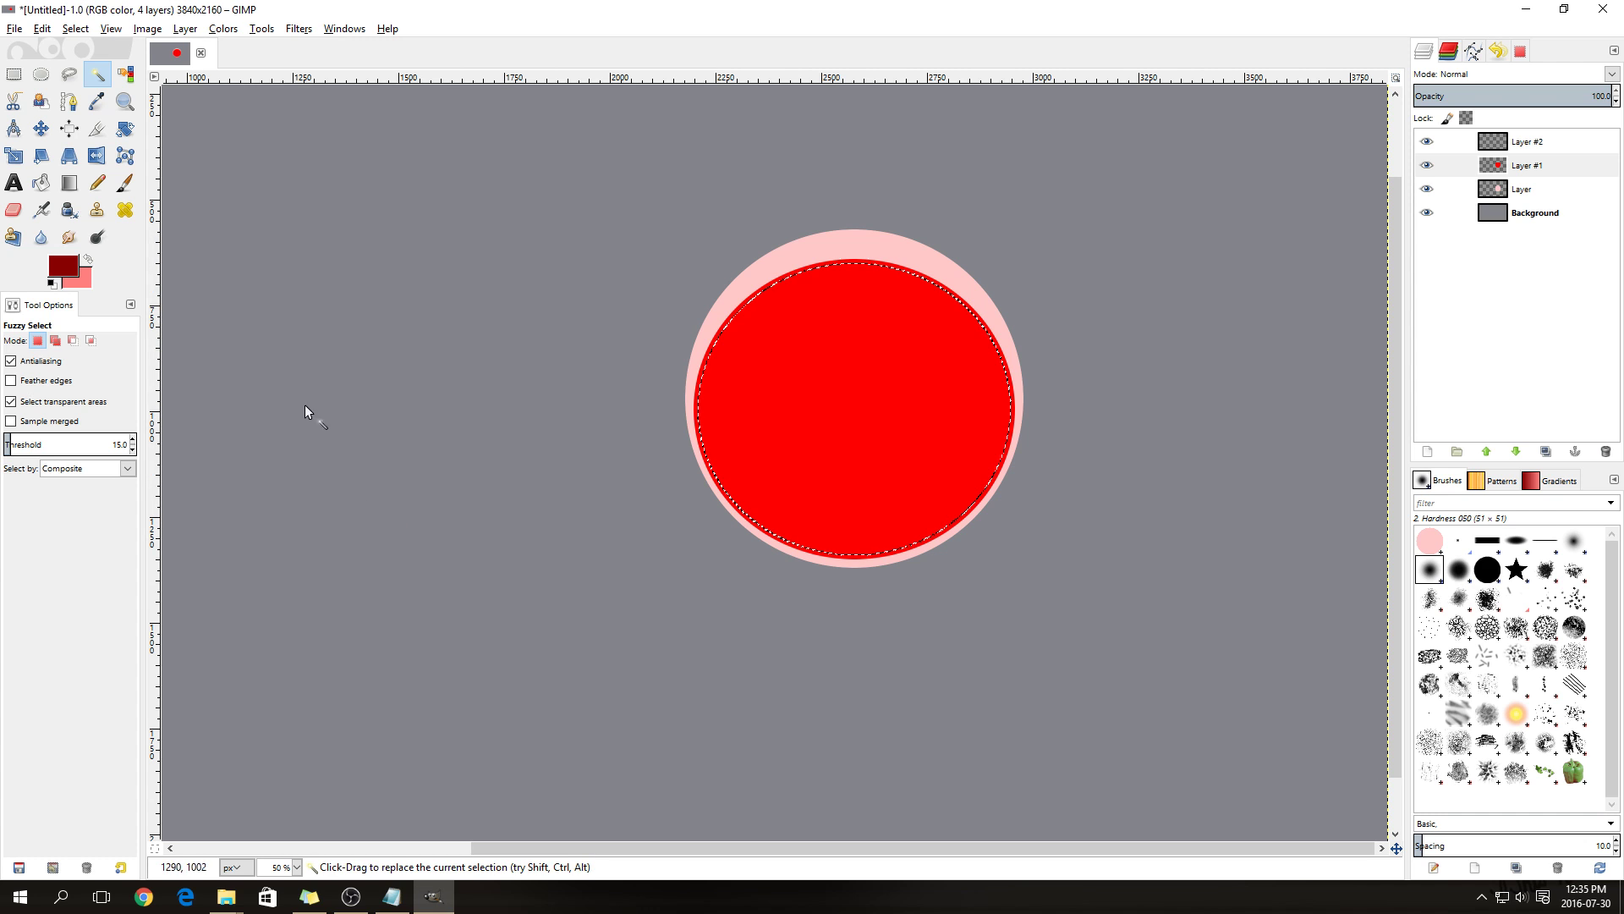
Set the Blend tool's shape to Radial, try the gradient diagonally across the selected circle from its upper left, and undo it
click(70, 184)
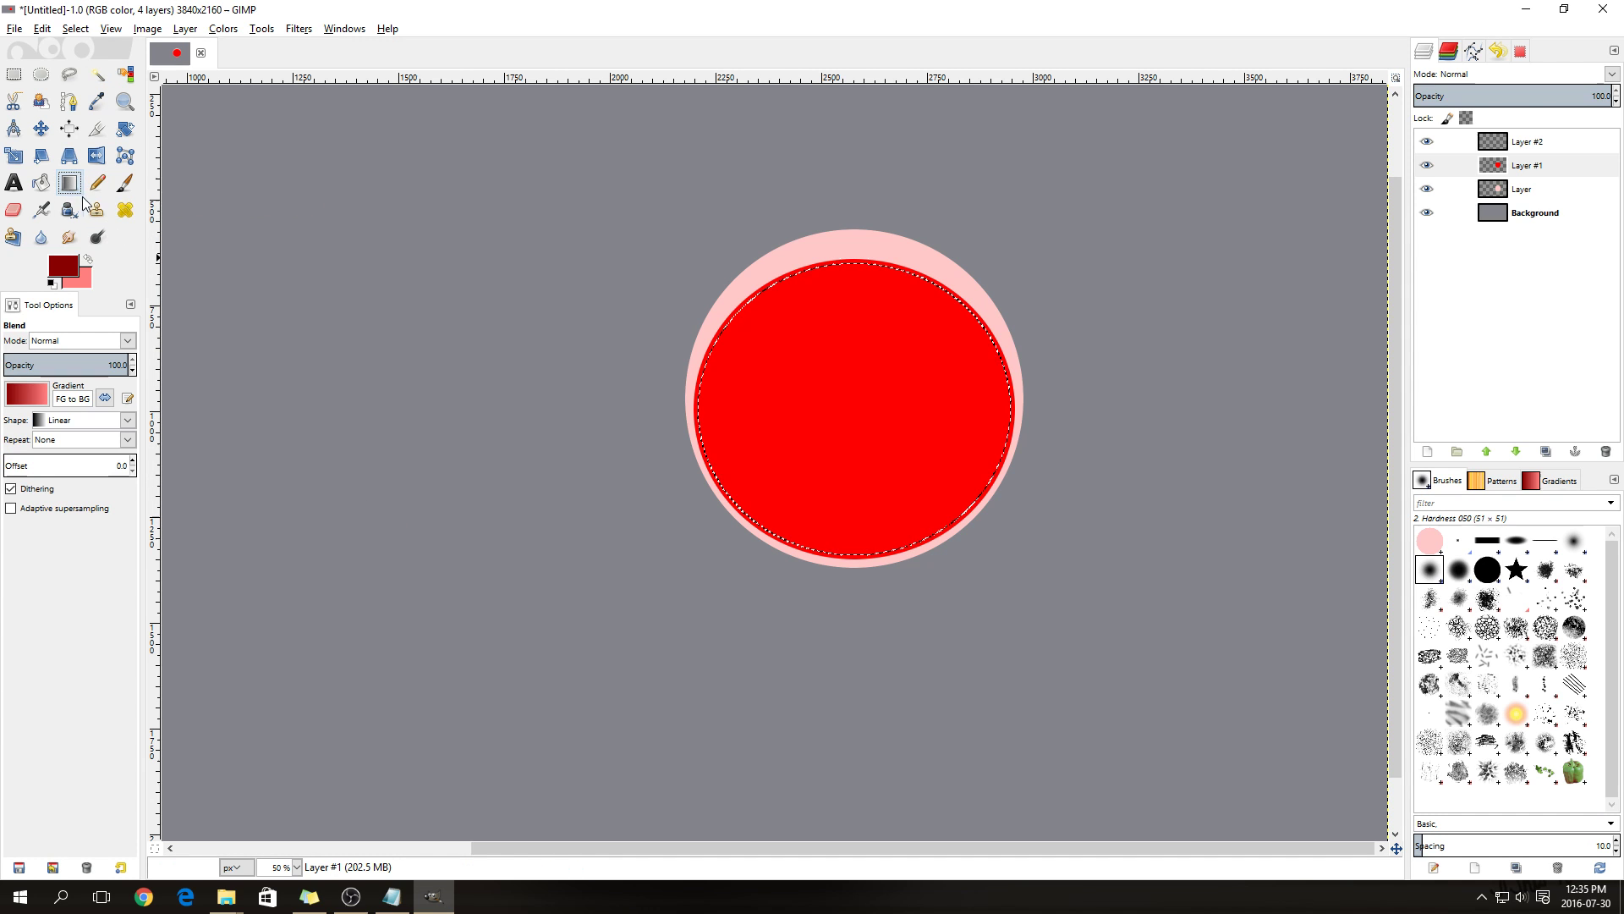
click(127, 423)
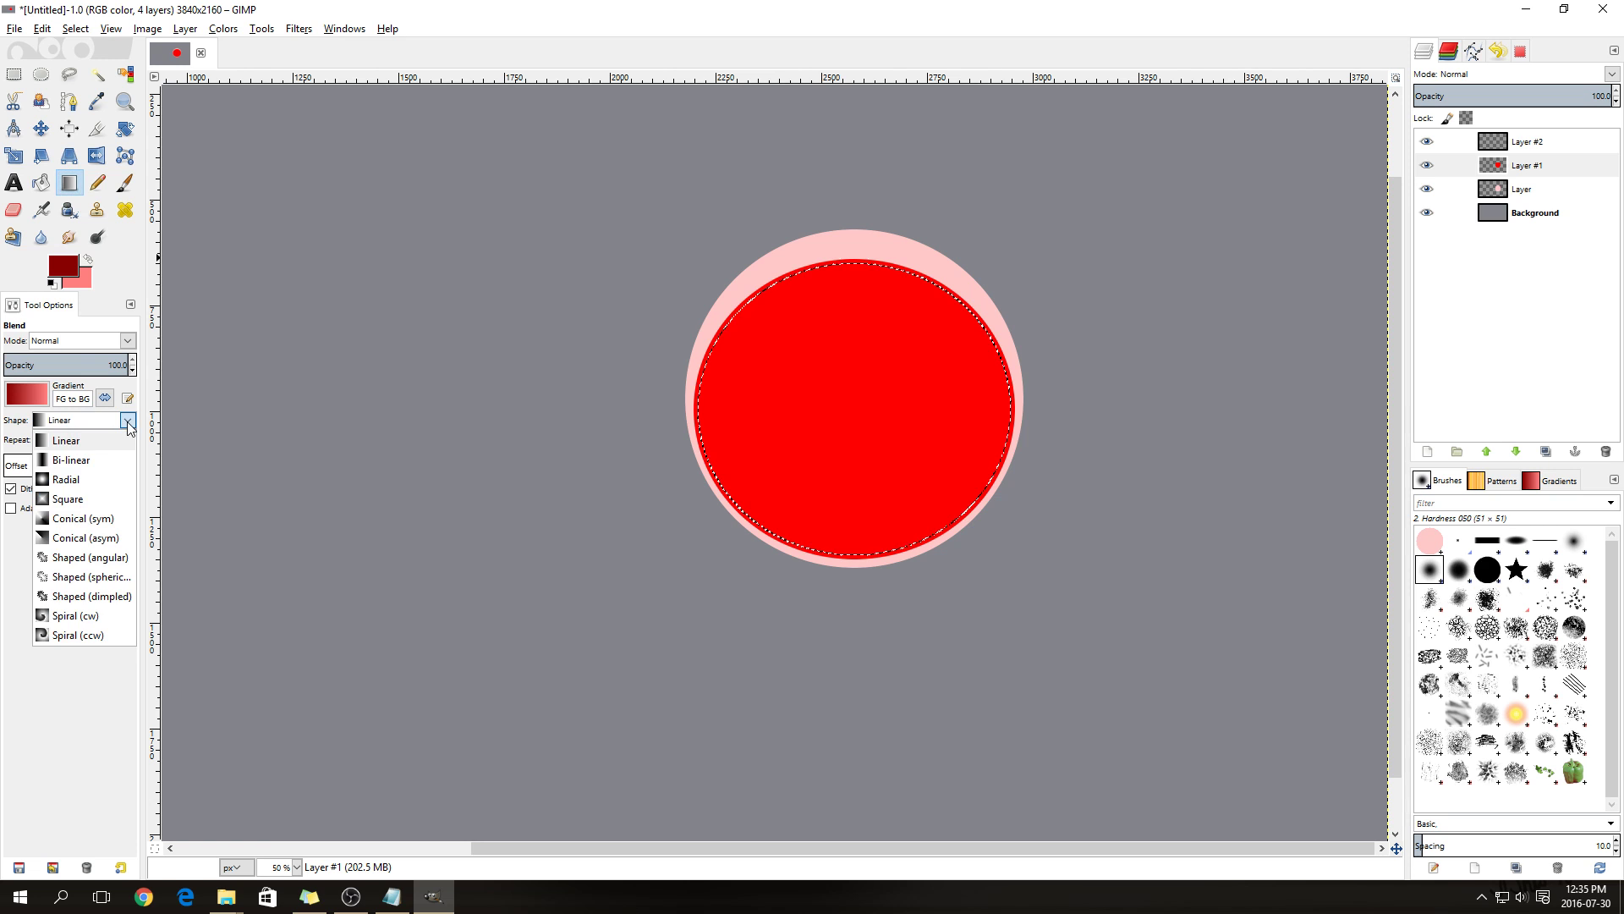
click(83, 478)
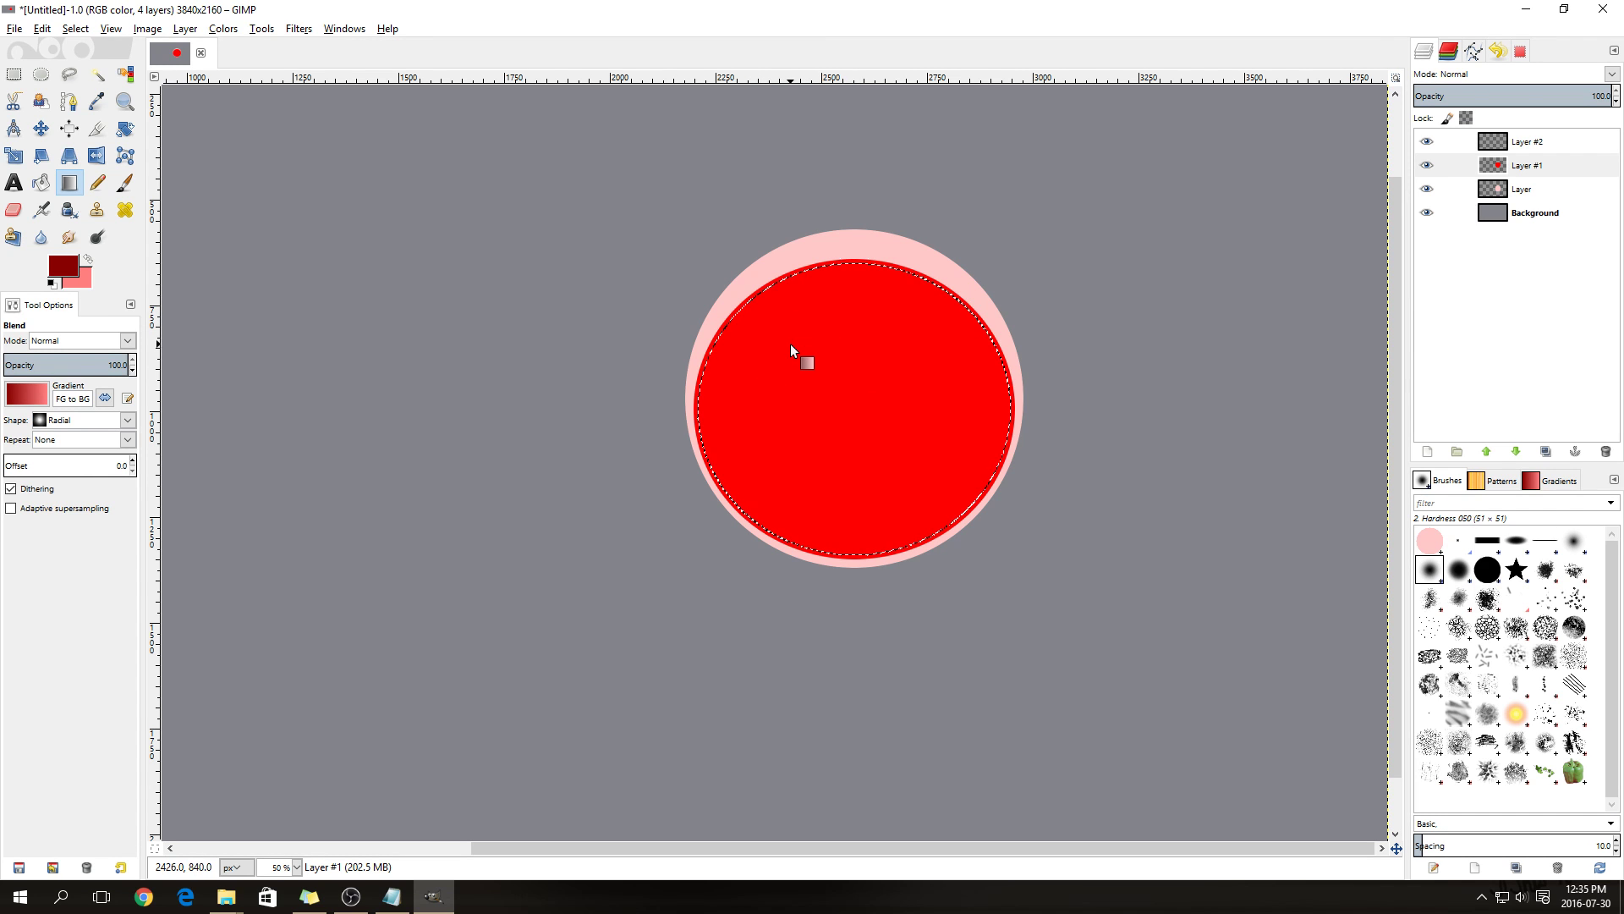
drag(787, 337, 958, 516)
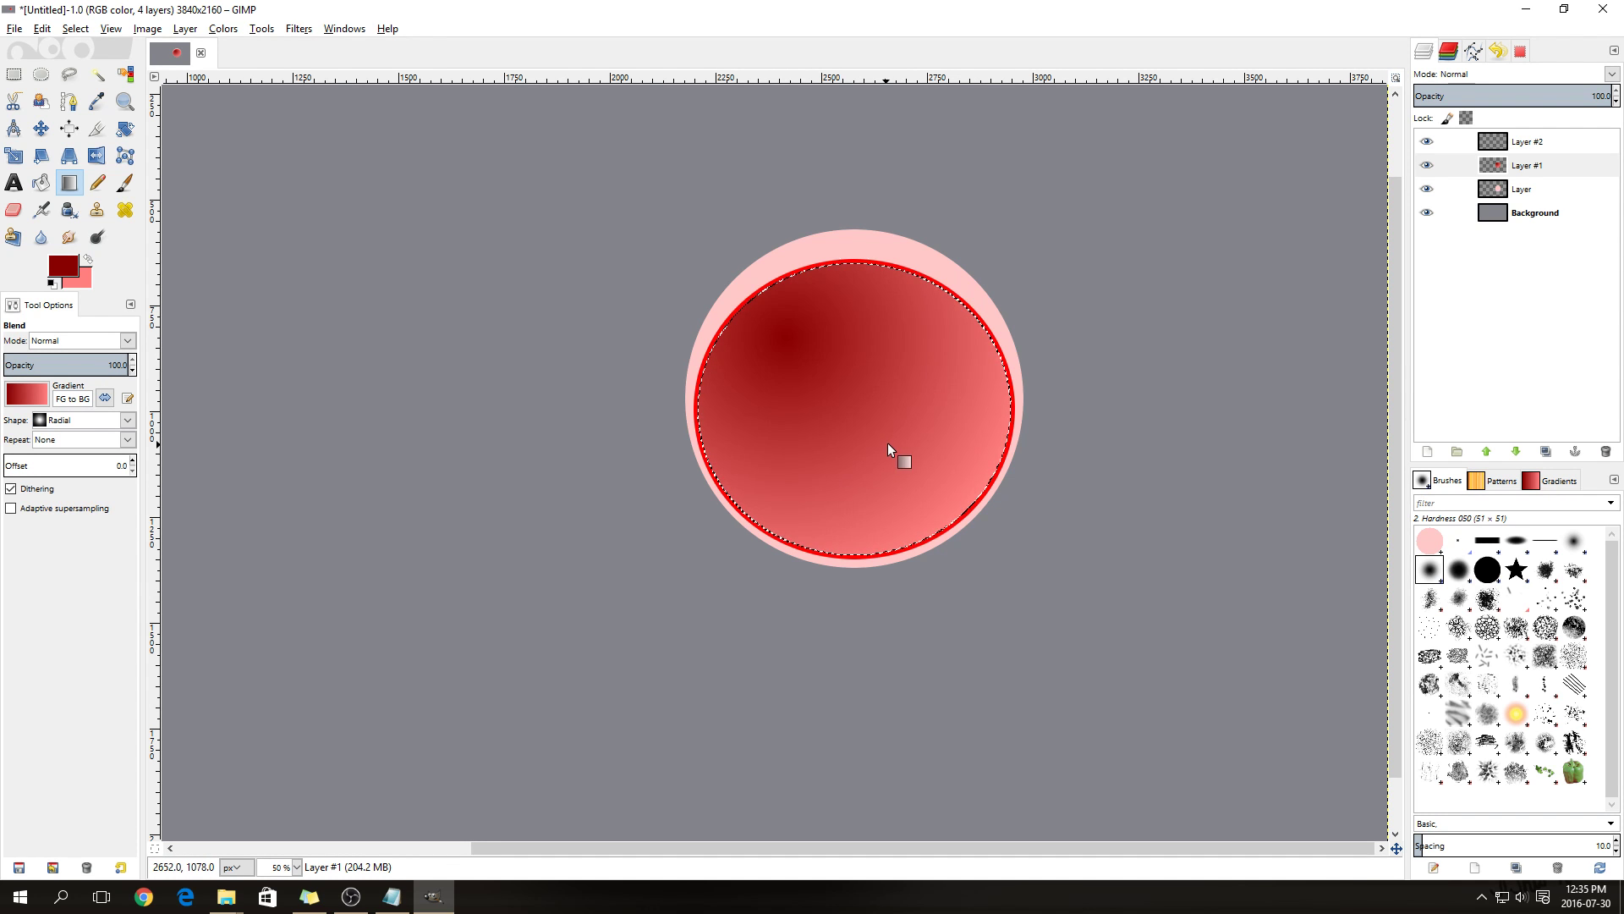
key(ctrl+z)
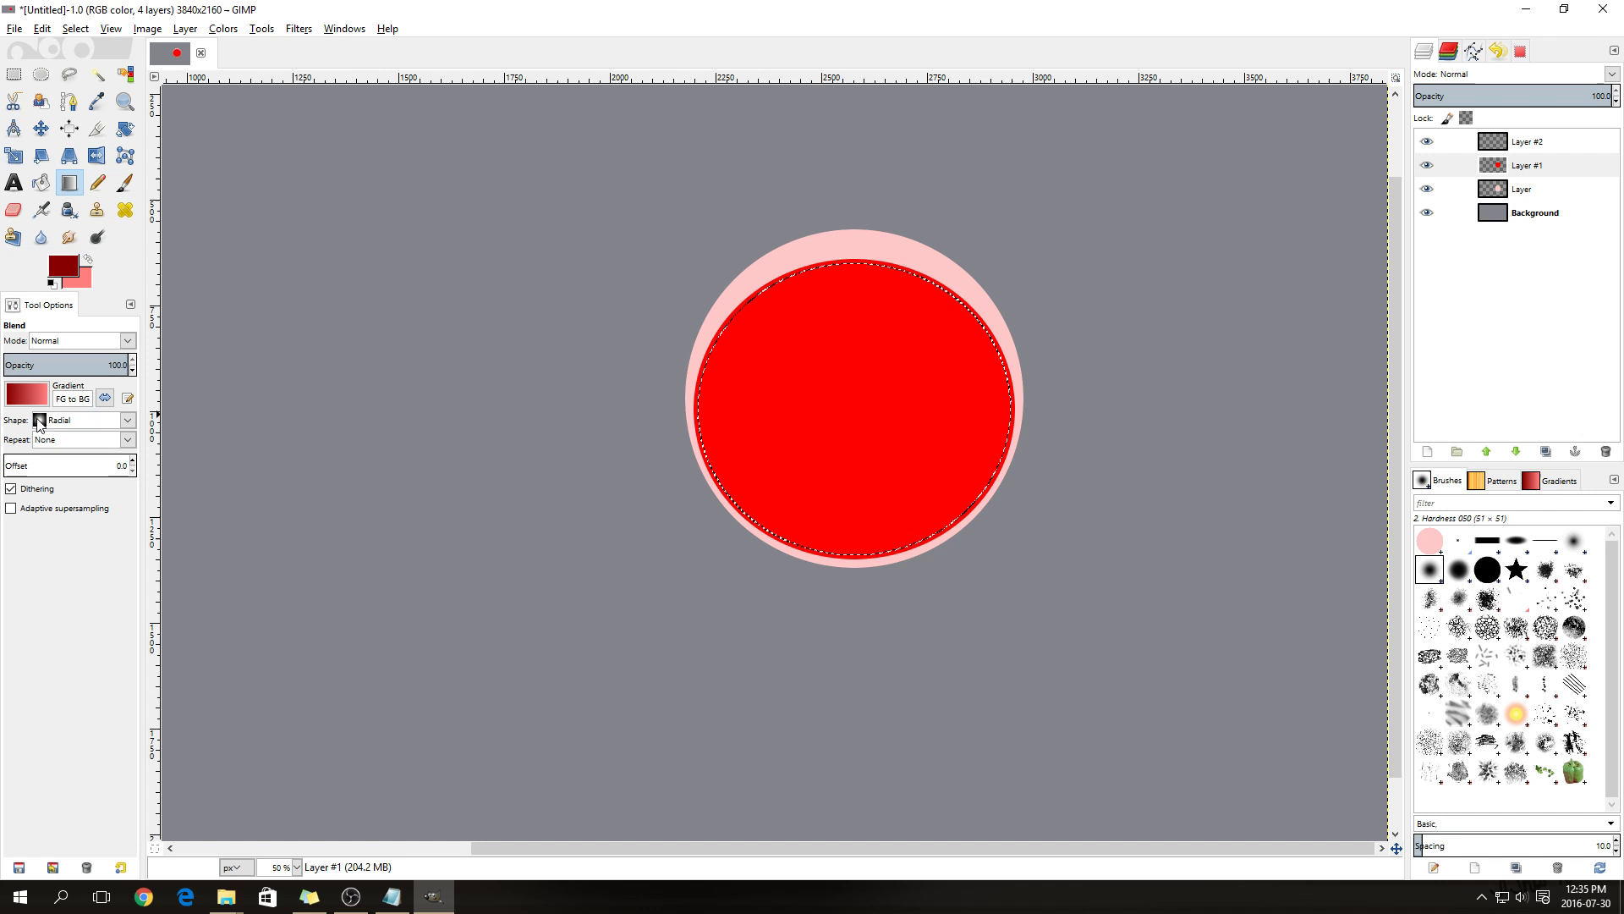
Reverse the gradient, try it on the red circle's layer from upper left to lower right, and undo that fill
click(105, 399)
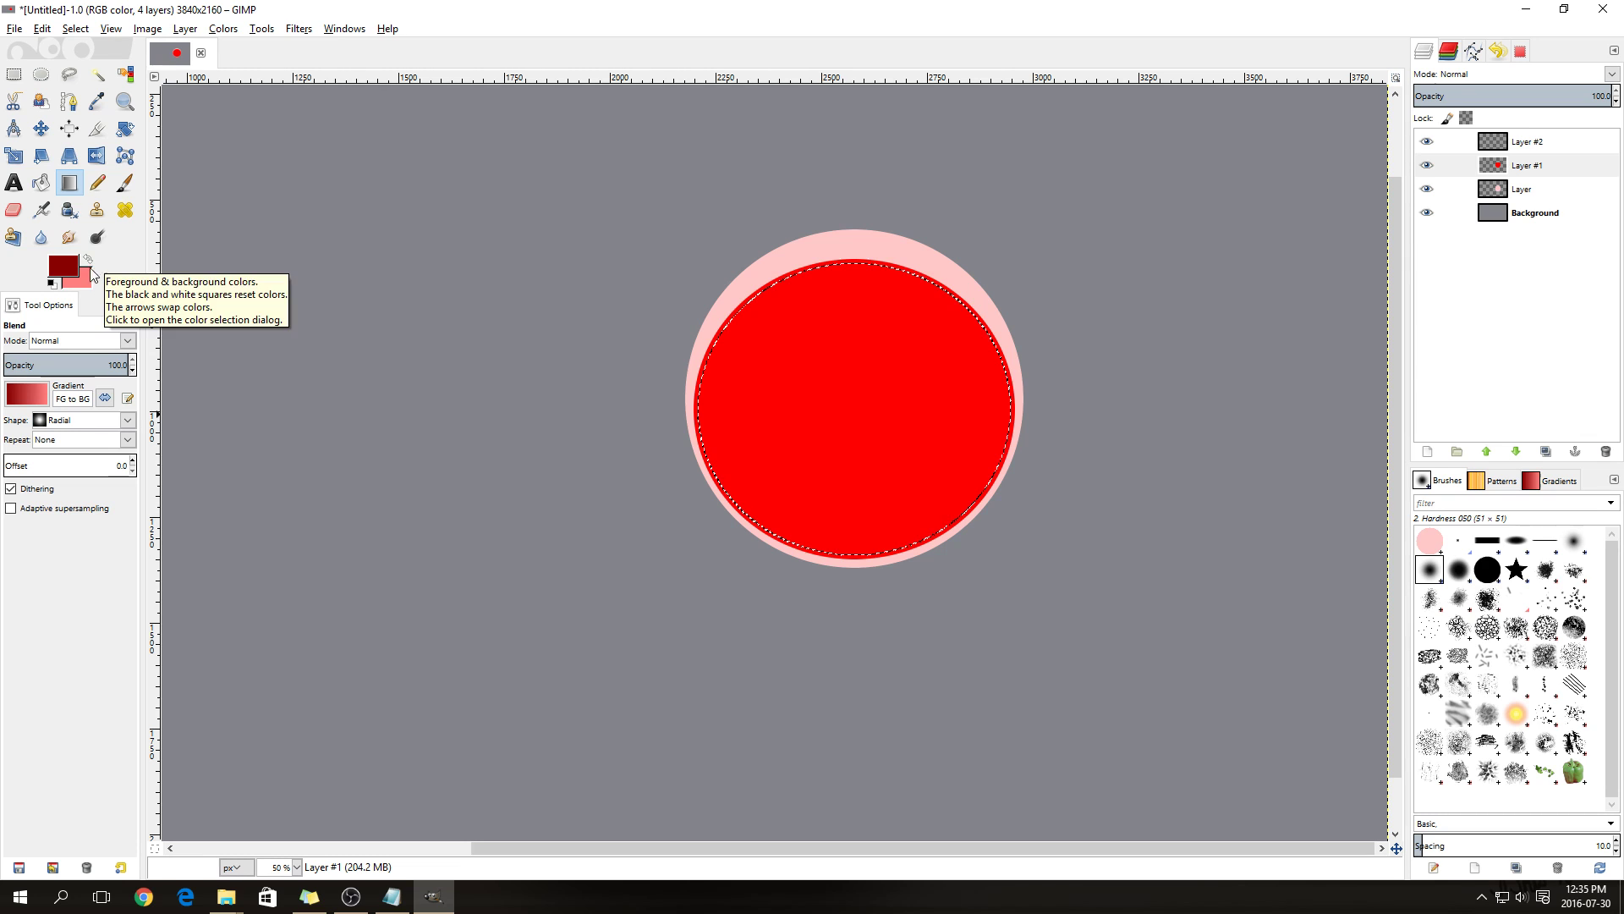
click(104, 399)
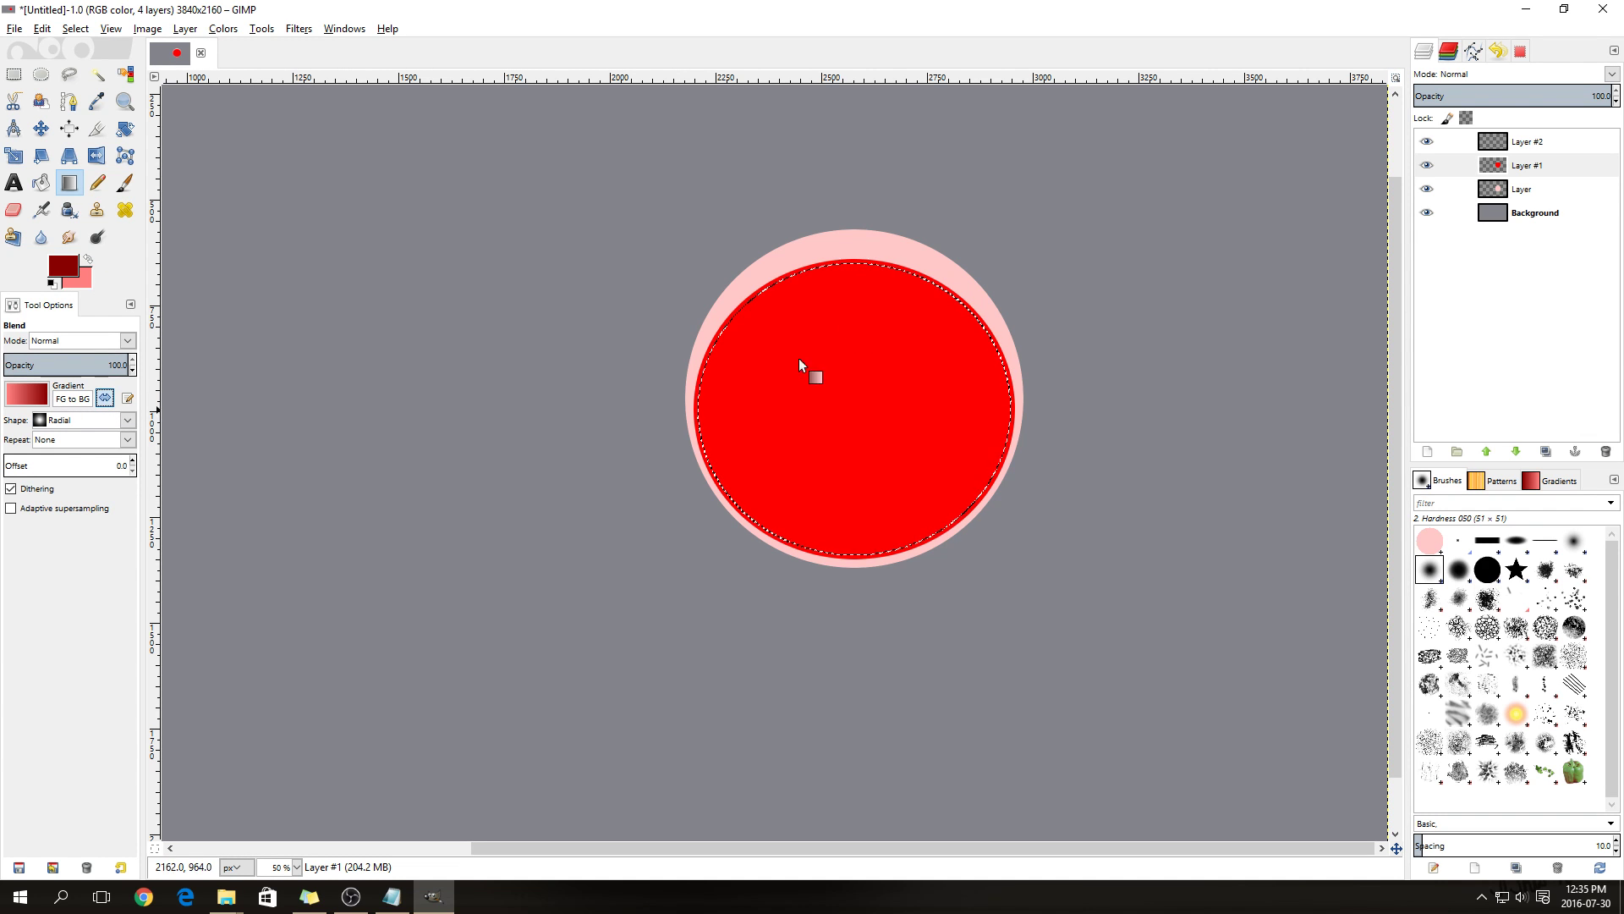
drag(782, 338, 961, 513)
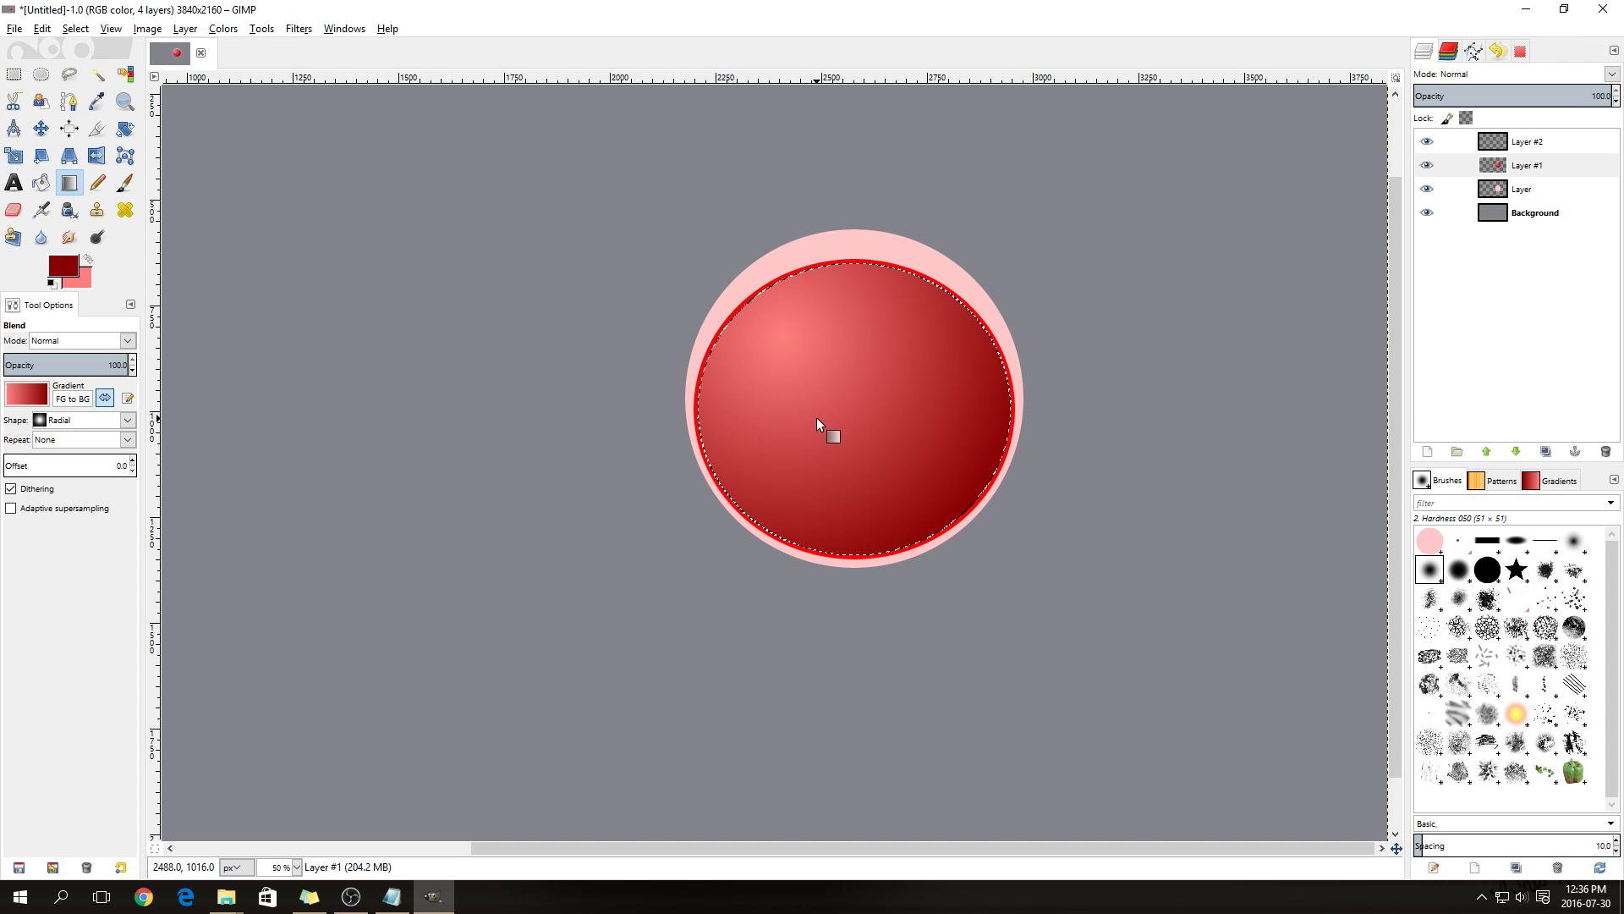
key(u)
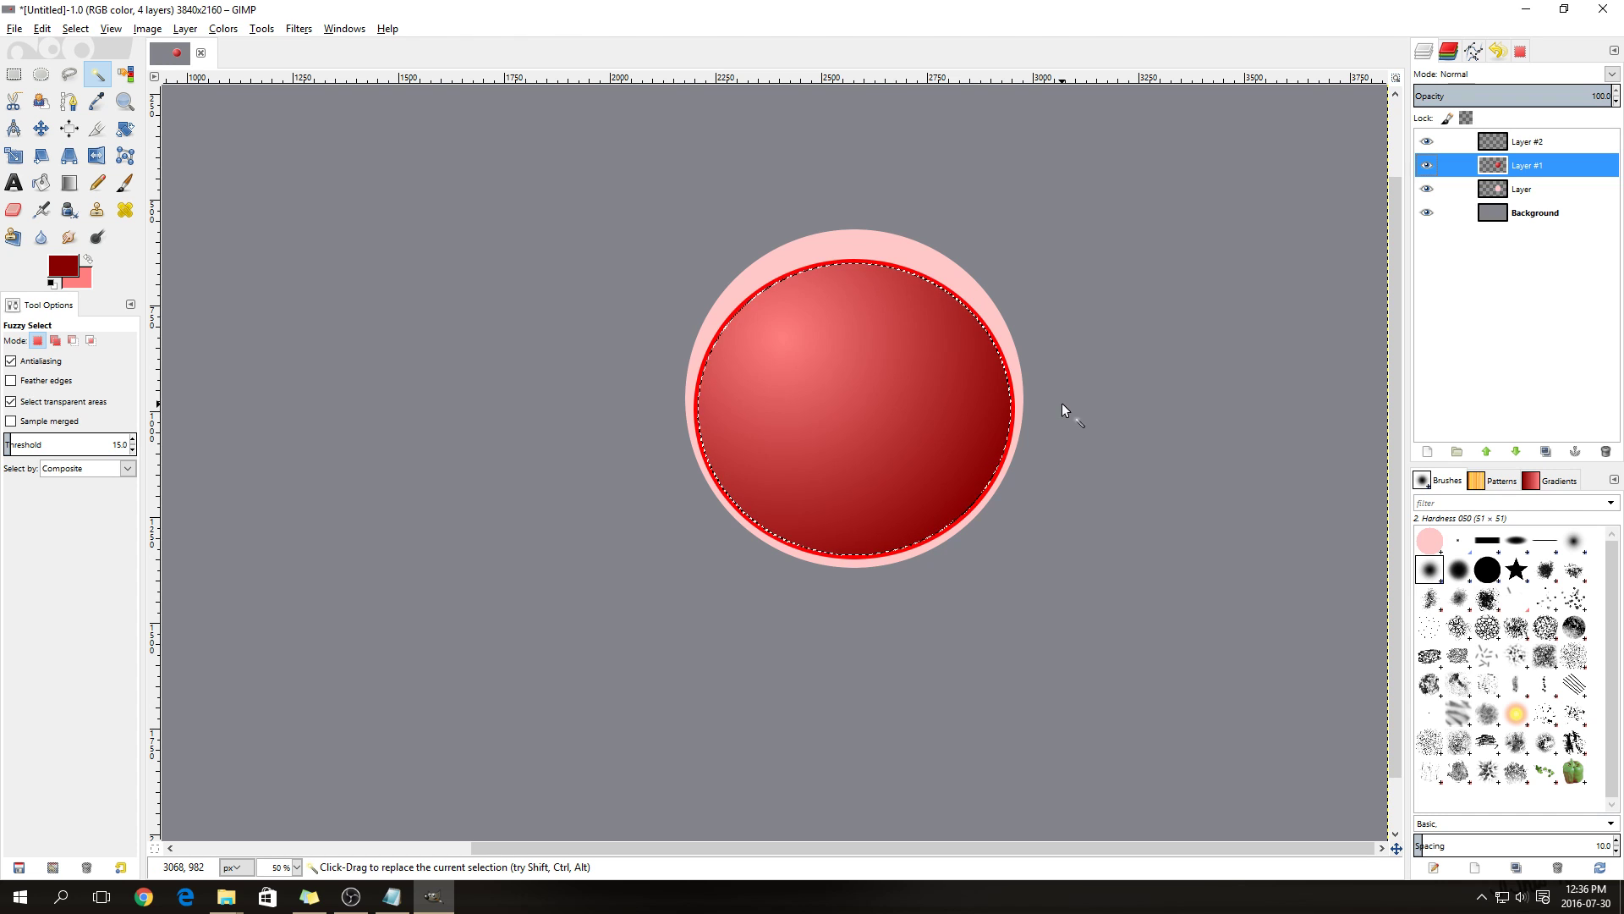
key(ctrl+z)
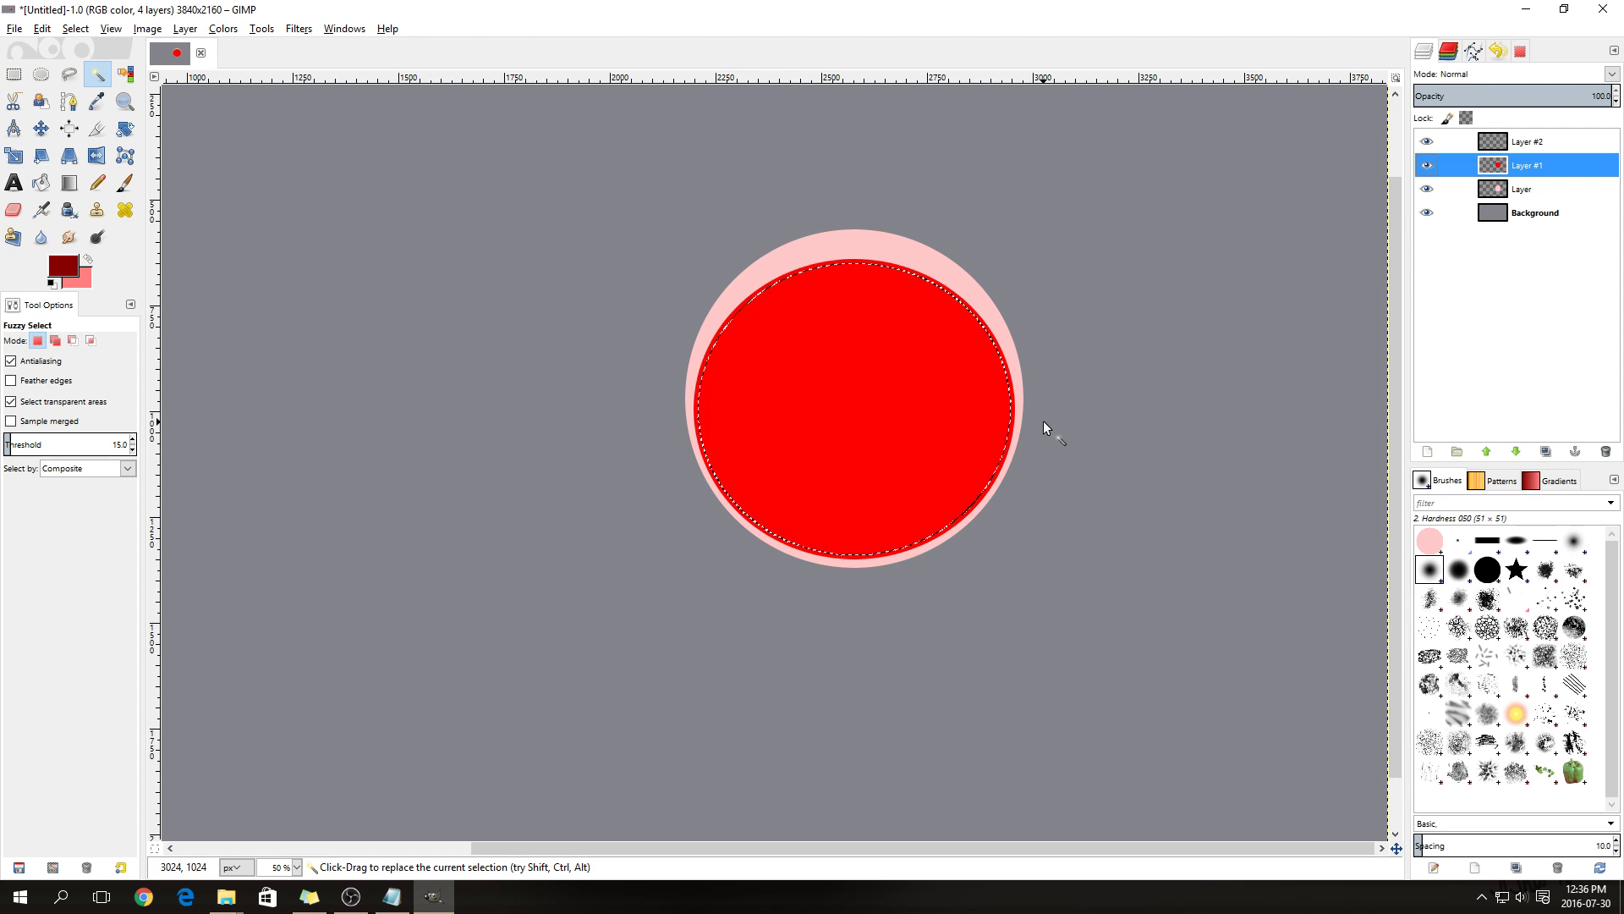
Reselect the whole red circle with Fuzzy Select and shrink the selection by 10 px
click(845, 444)
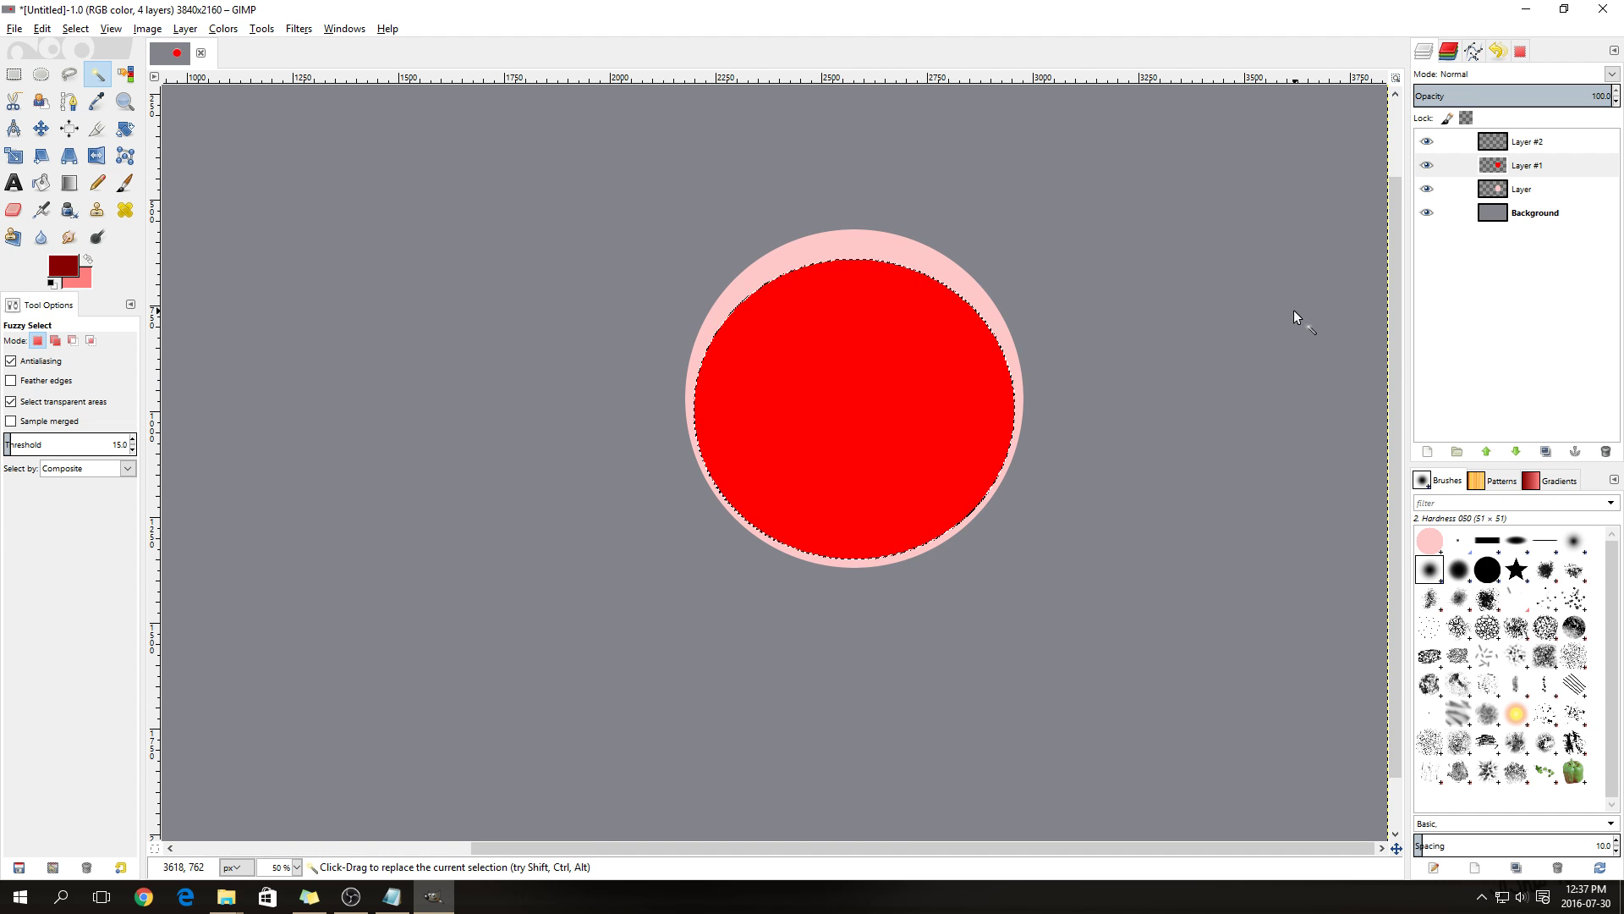
click(76, 28)
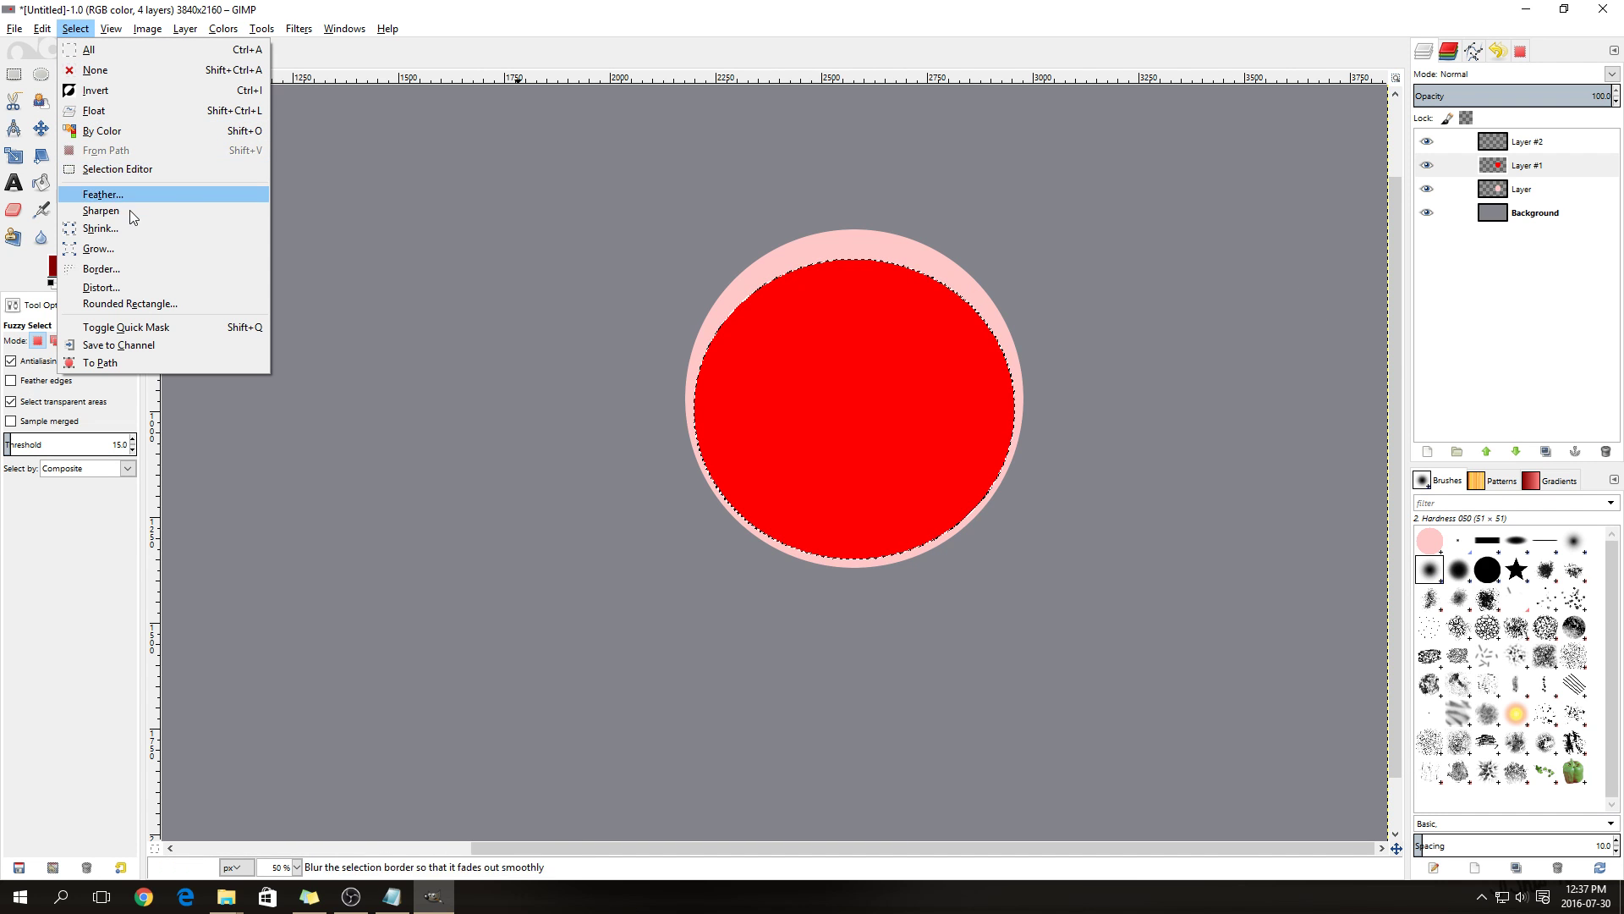
click(123, 229)
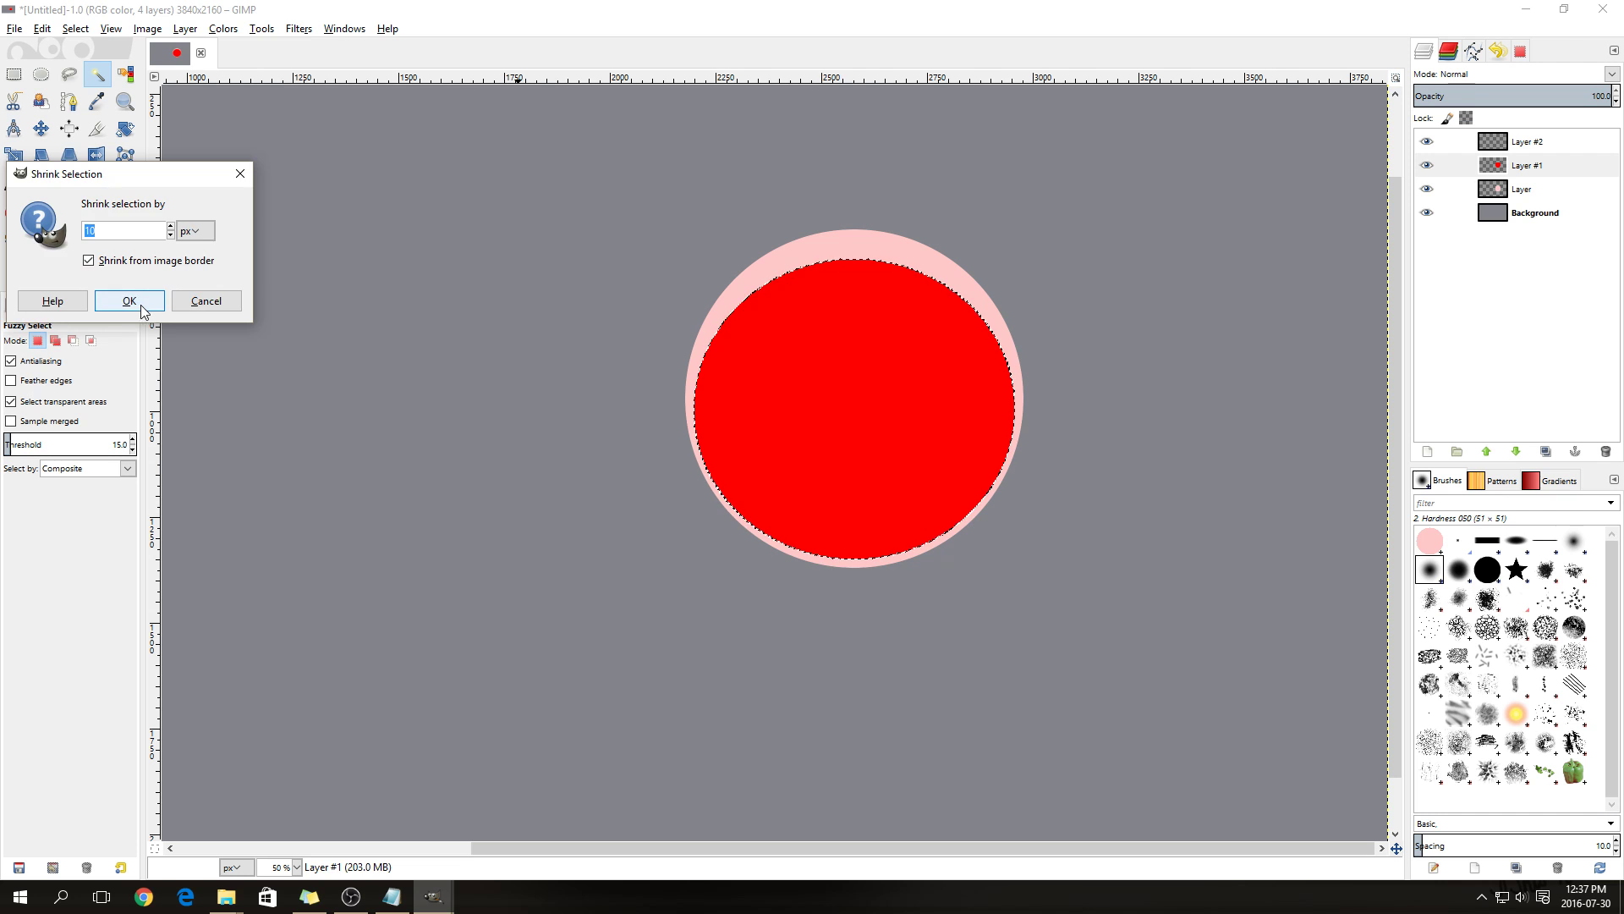
click(155, 309)
On the empty layer above the red circle, fill the selection with the reversed radial gradient from upper left to lower right
key(Page_Up)
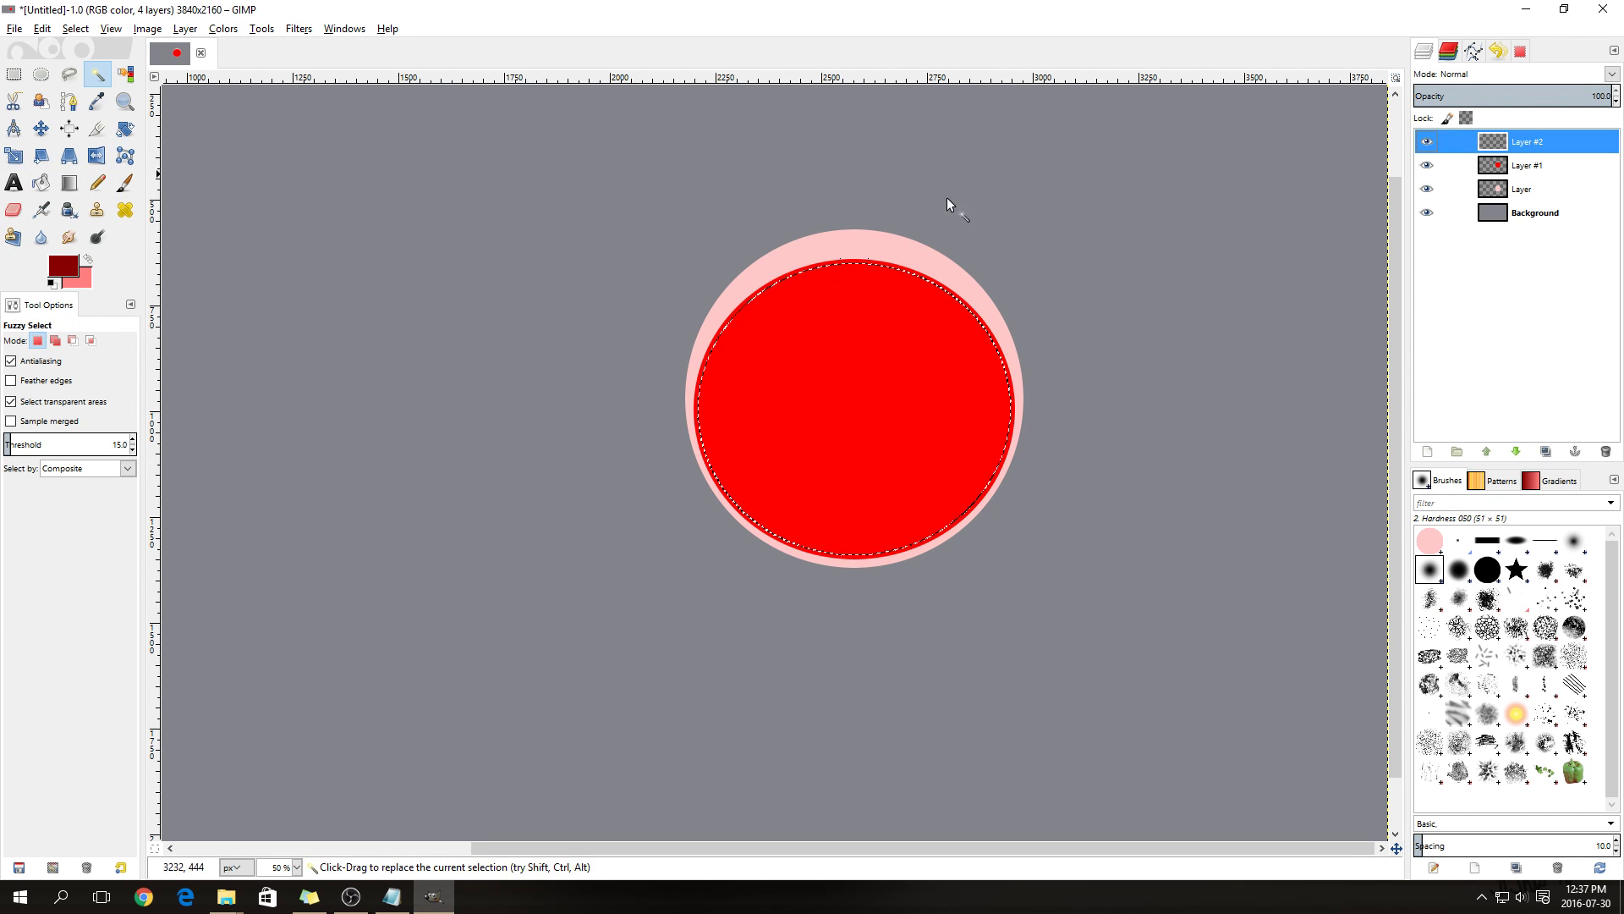
click(70, 183)
drag(794, 340, 967, 511)
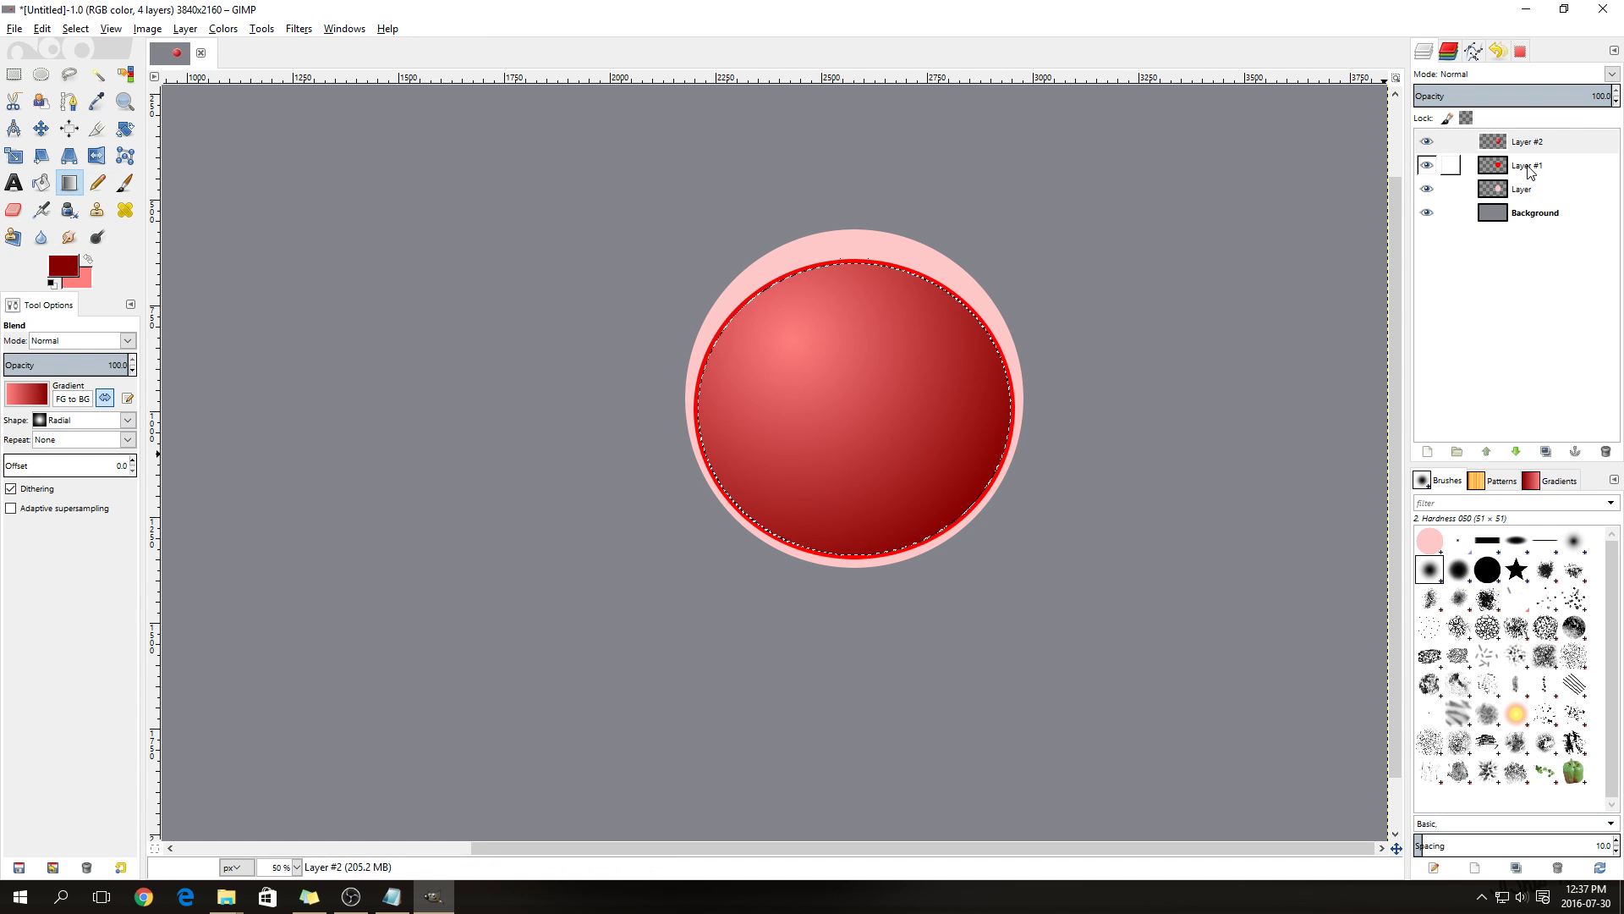
Activate the pink circle's layer and select the whole pink circle with Fuzzy Select
click(1520, 191)
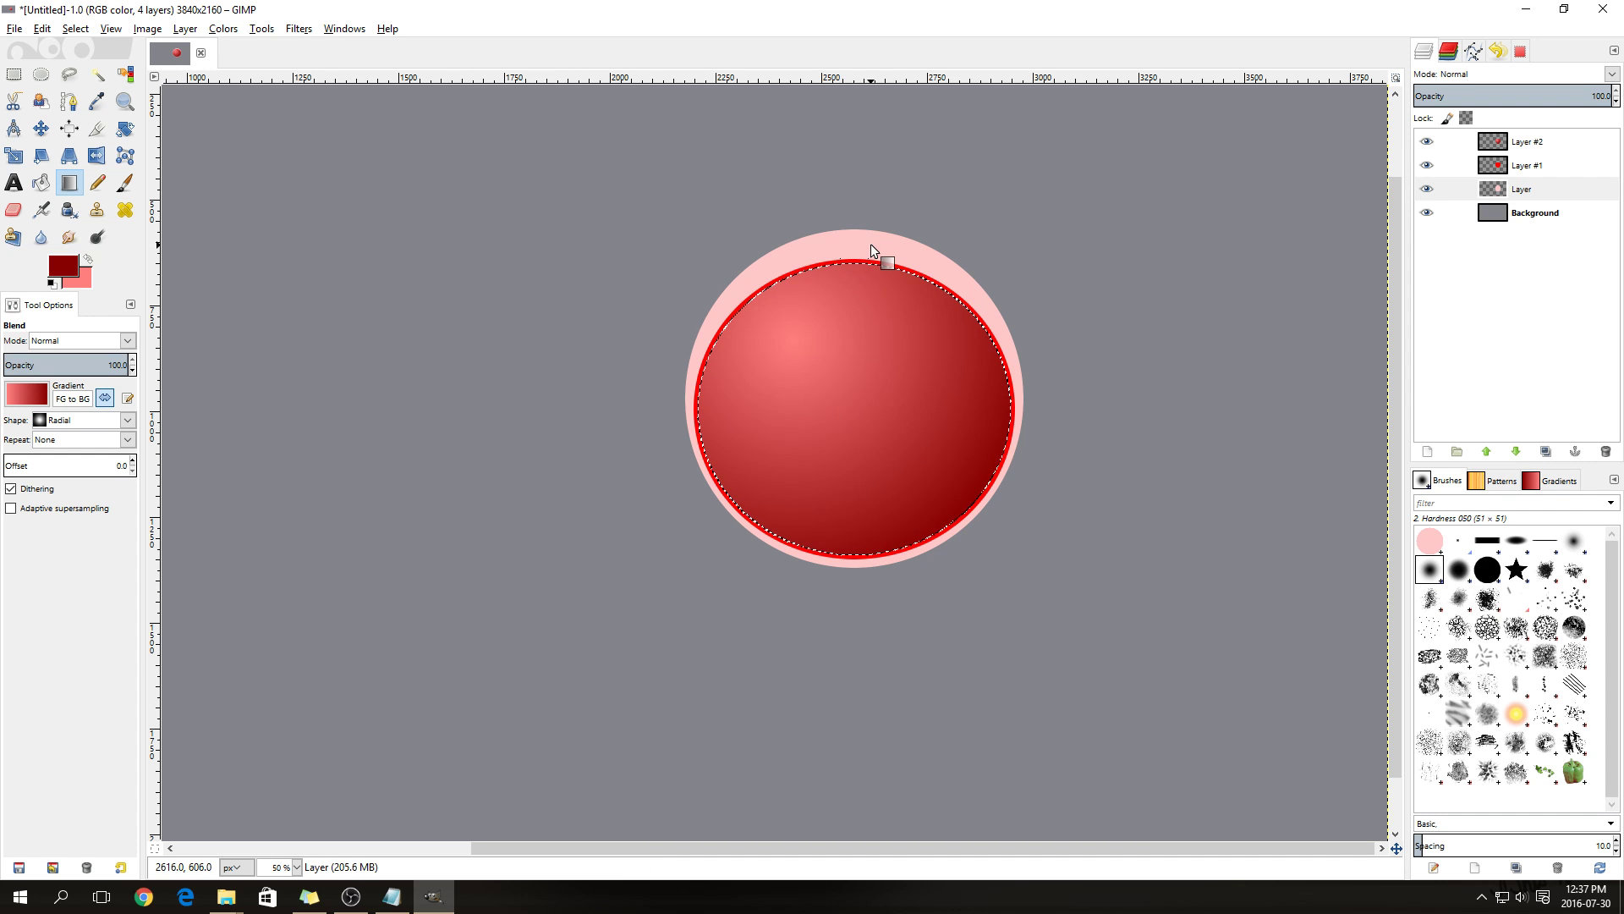
click(98, 74)
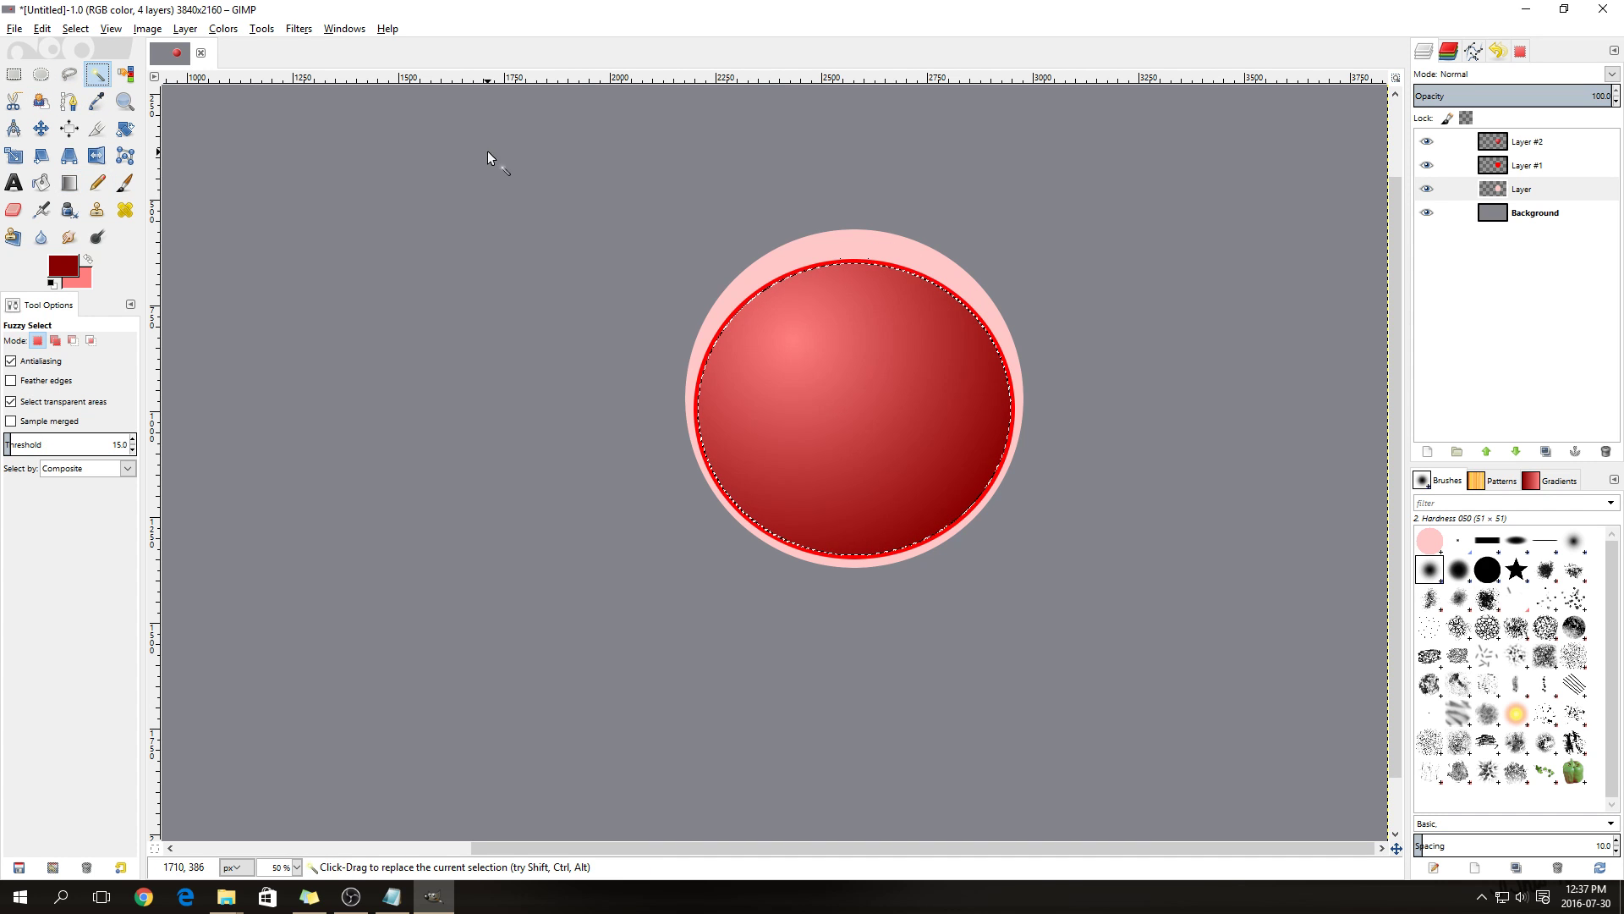
click(797, 252)
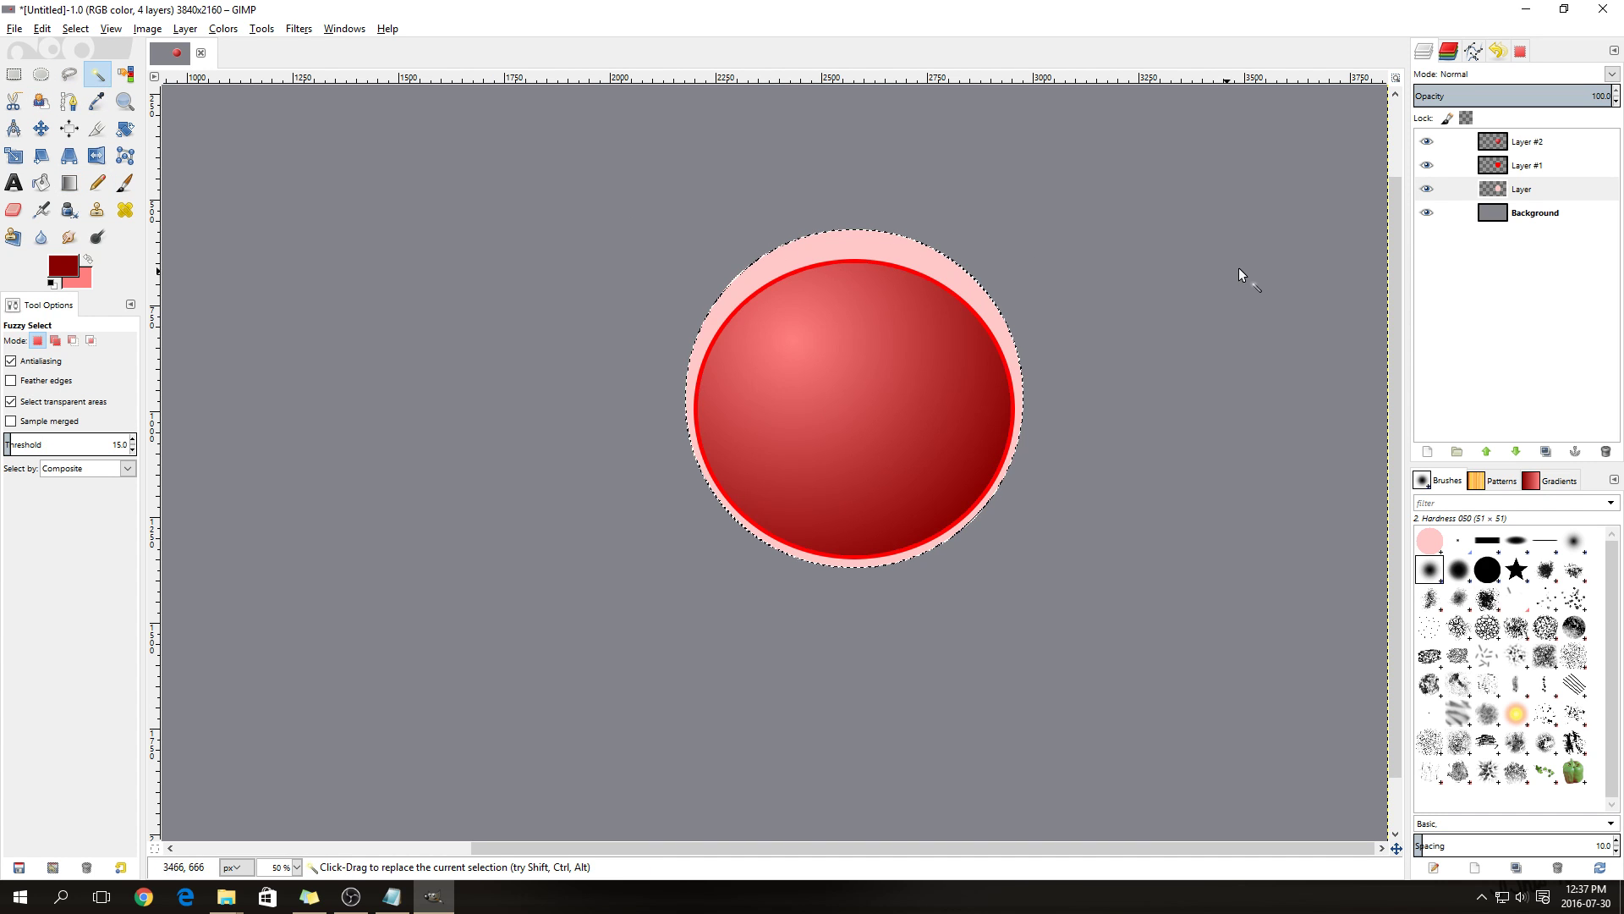
Blur the solid red circle's layer with Gaussian Blur at a 40 px horizontal and vertical radius
click(1536, 169)
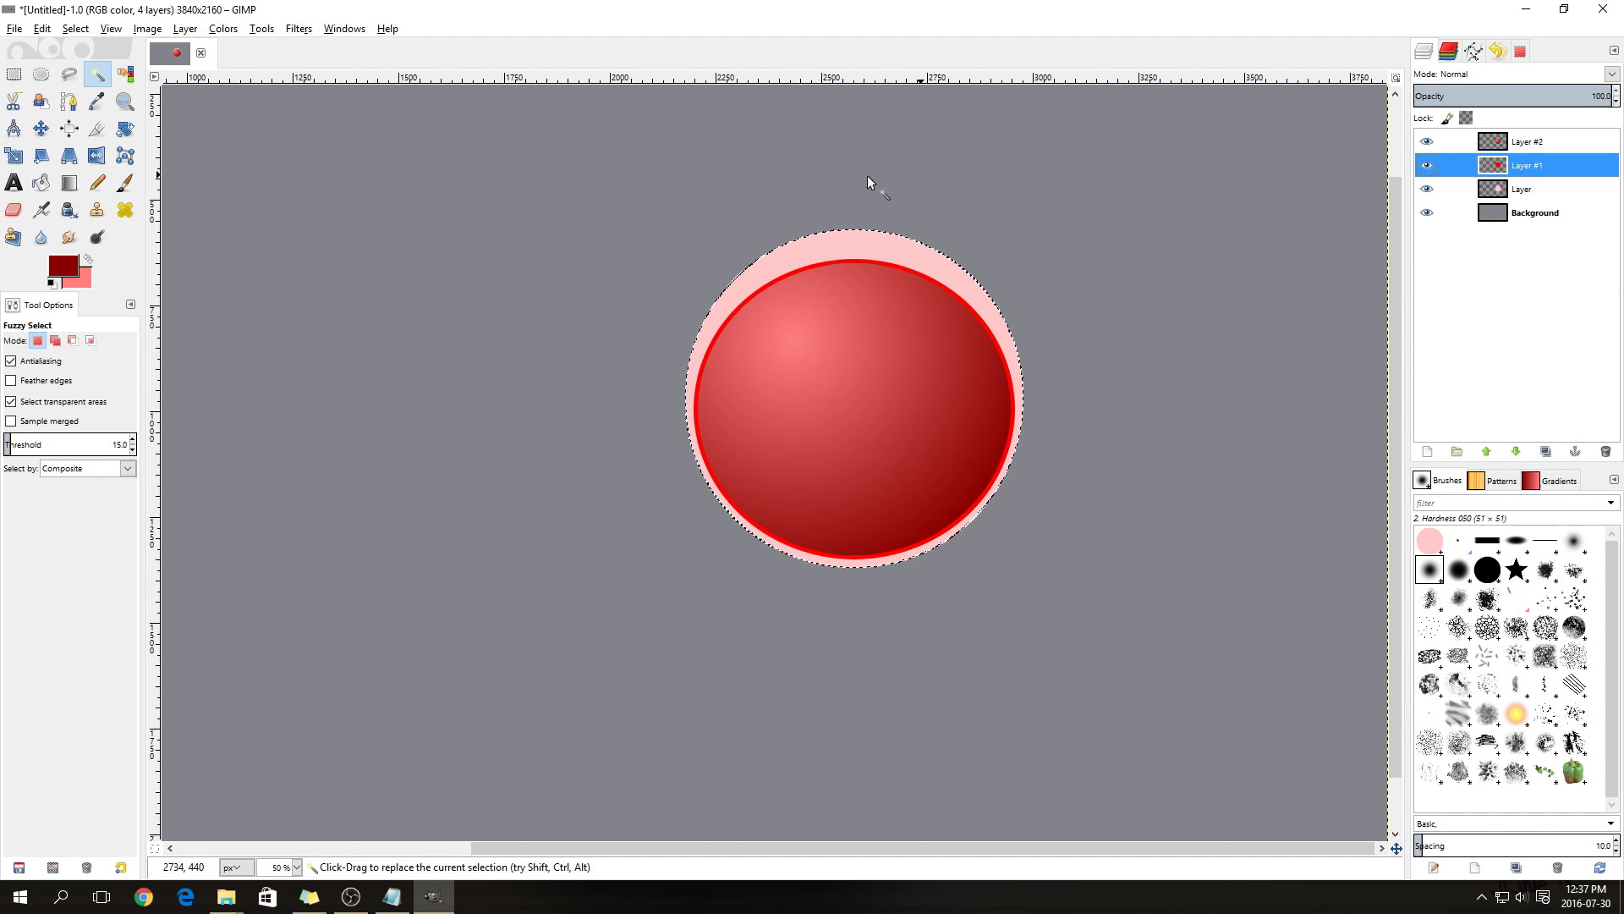
click(299, 28)
mouse_move(476, 117)
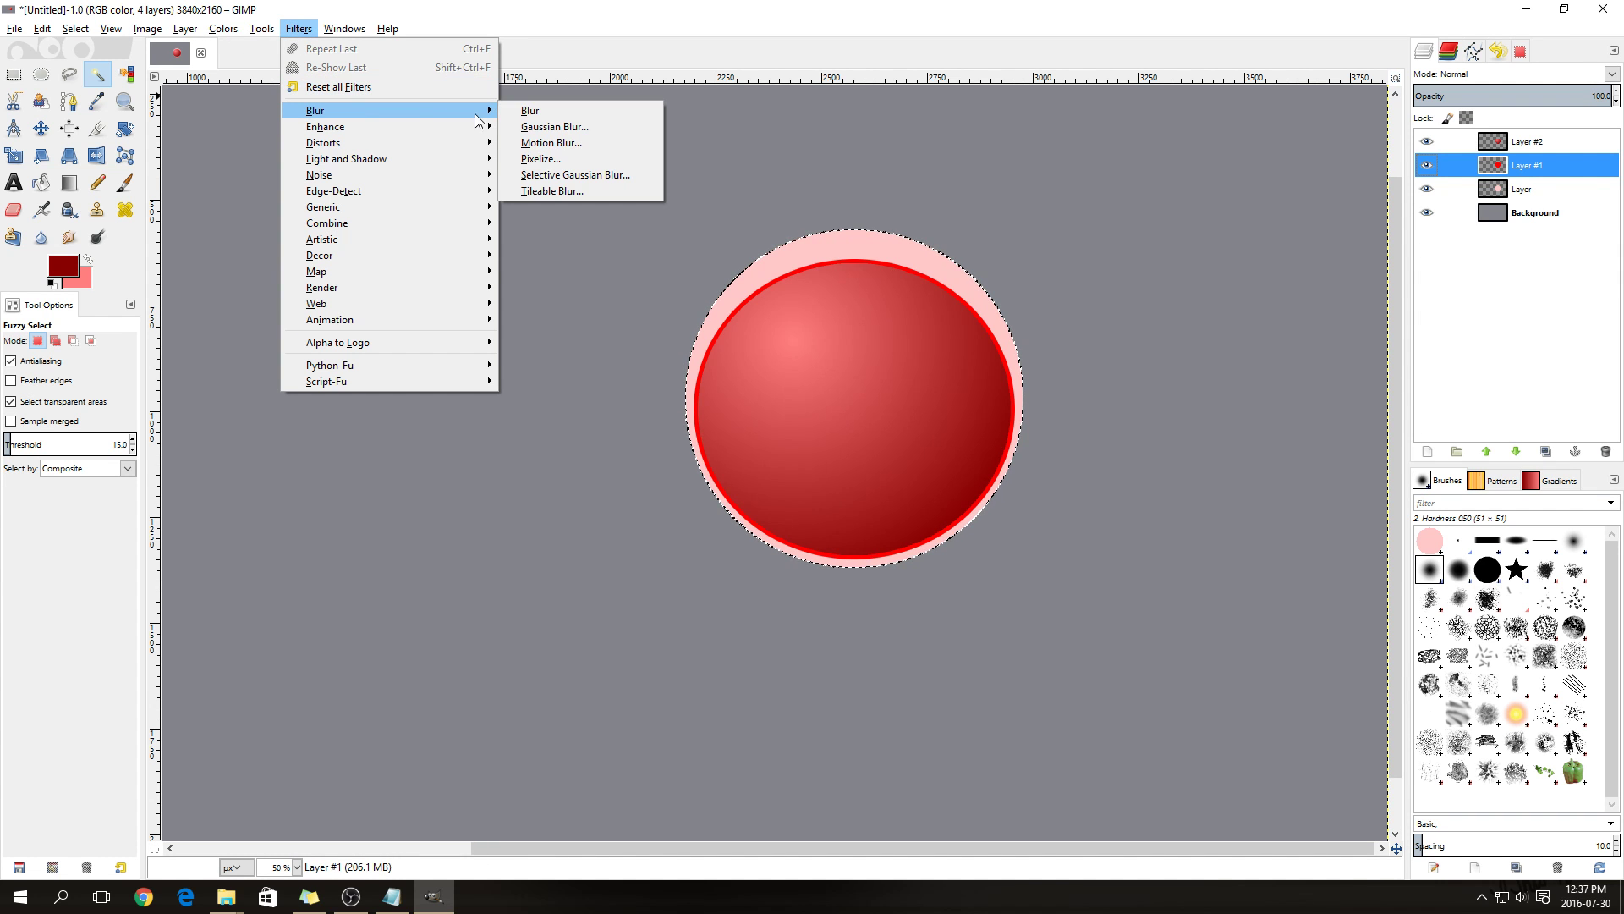
click(551, 126)
drag(776, 569, 747, 575)
text(40)
key(Tab)
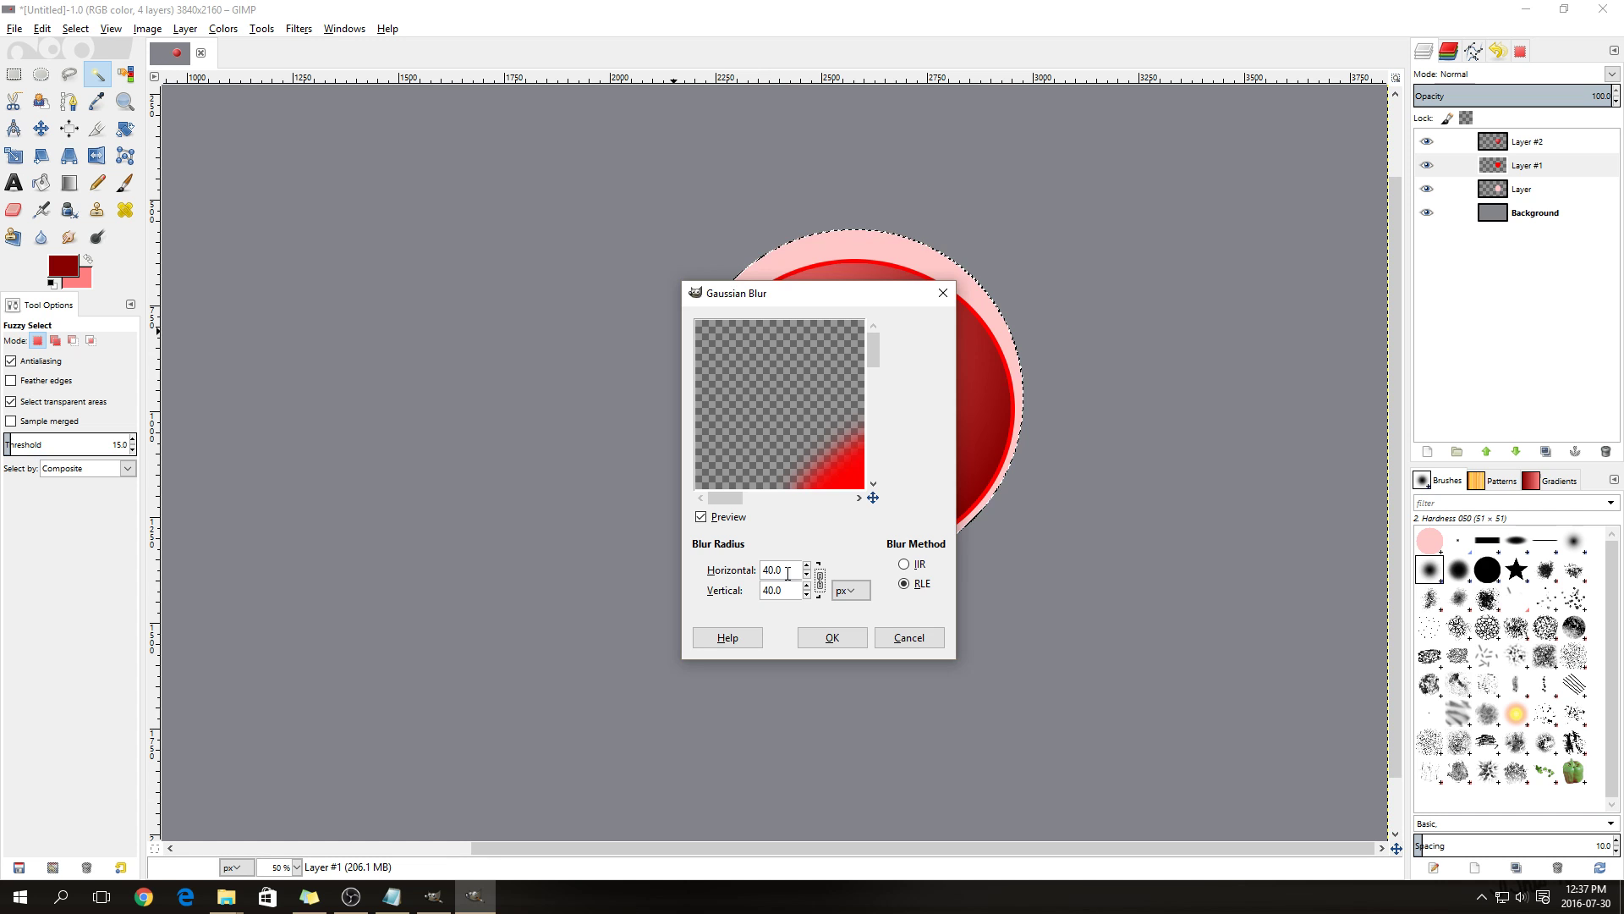
click(833, 638)
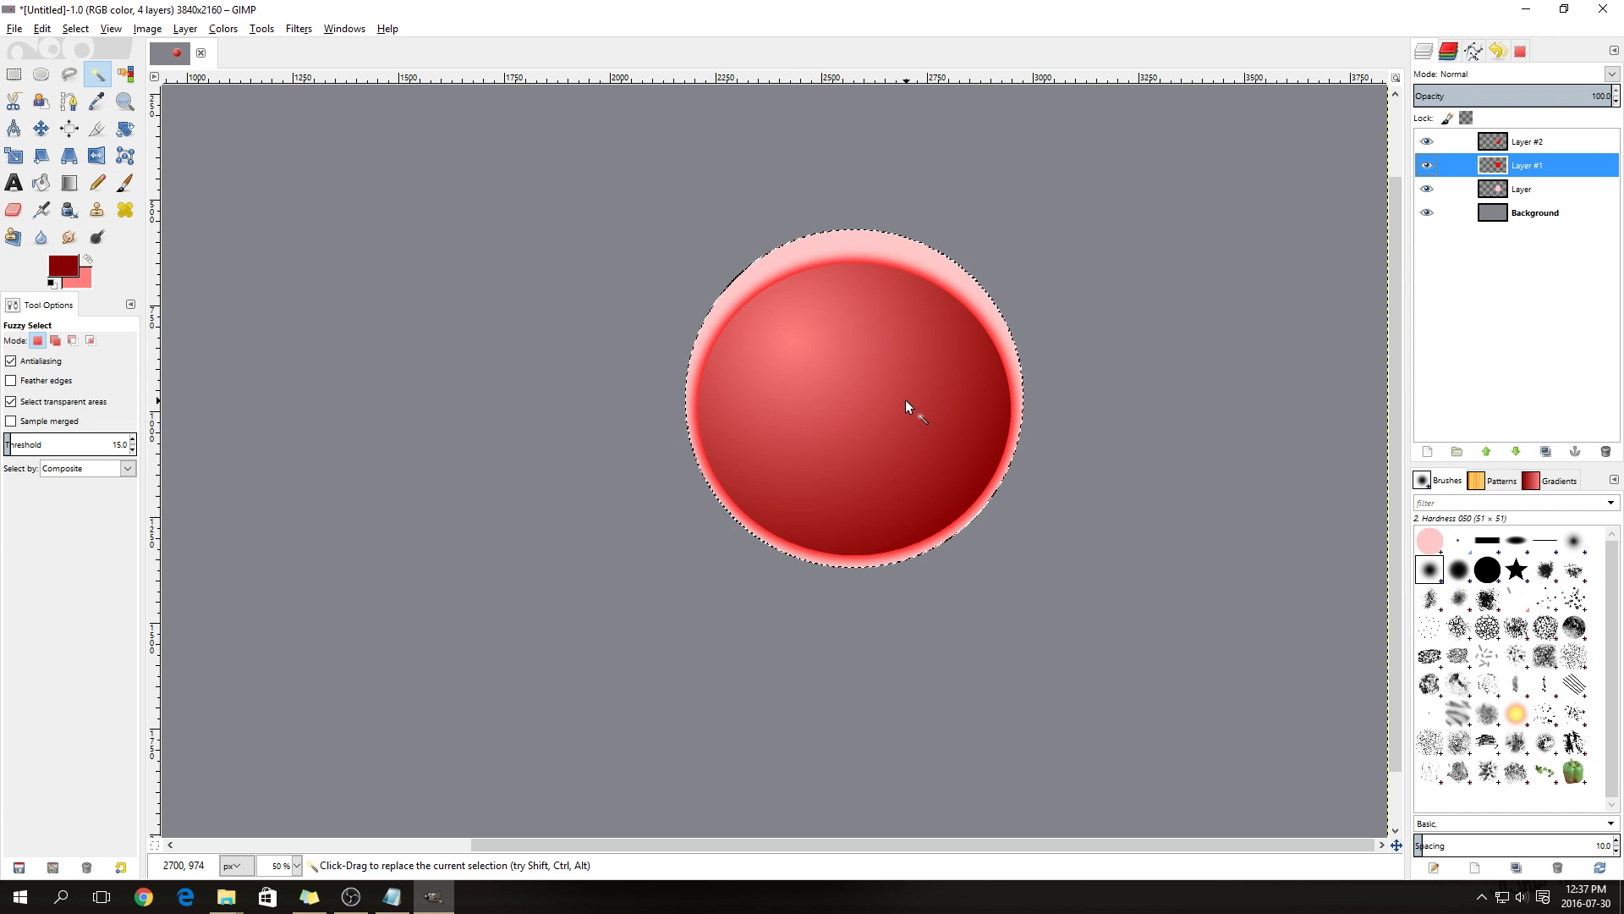
Add a new transparent layer above all others and set its blend mode to Multiply
key(ctrl+shift+n)
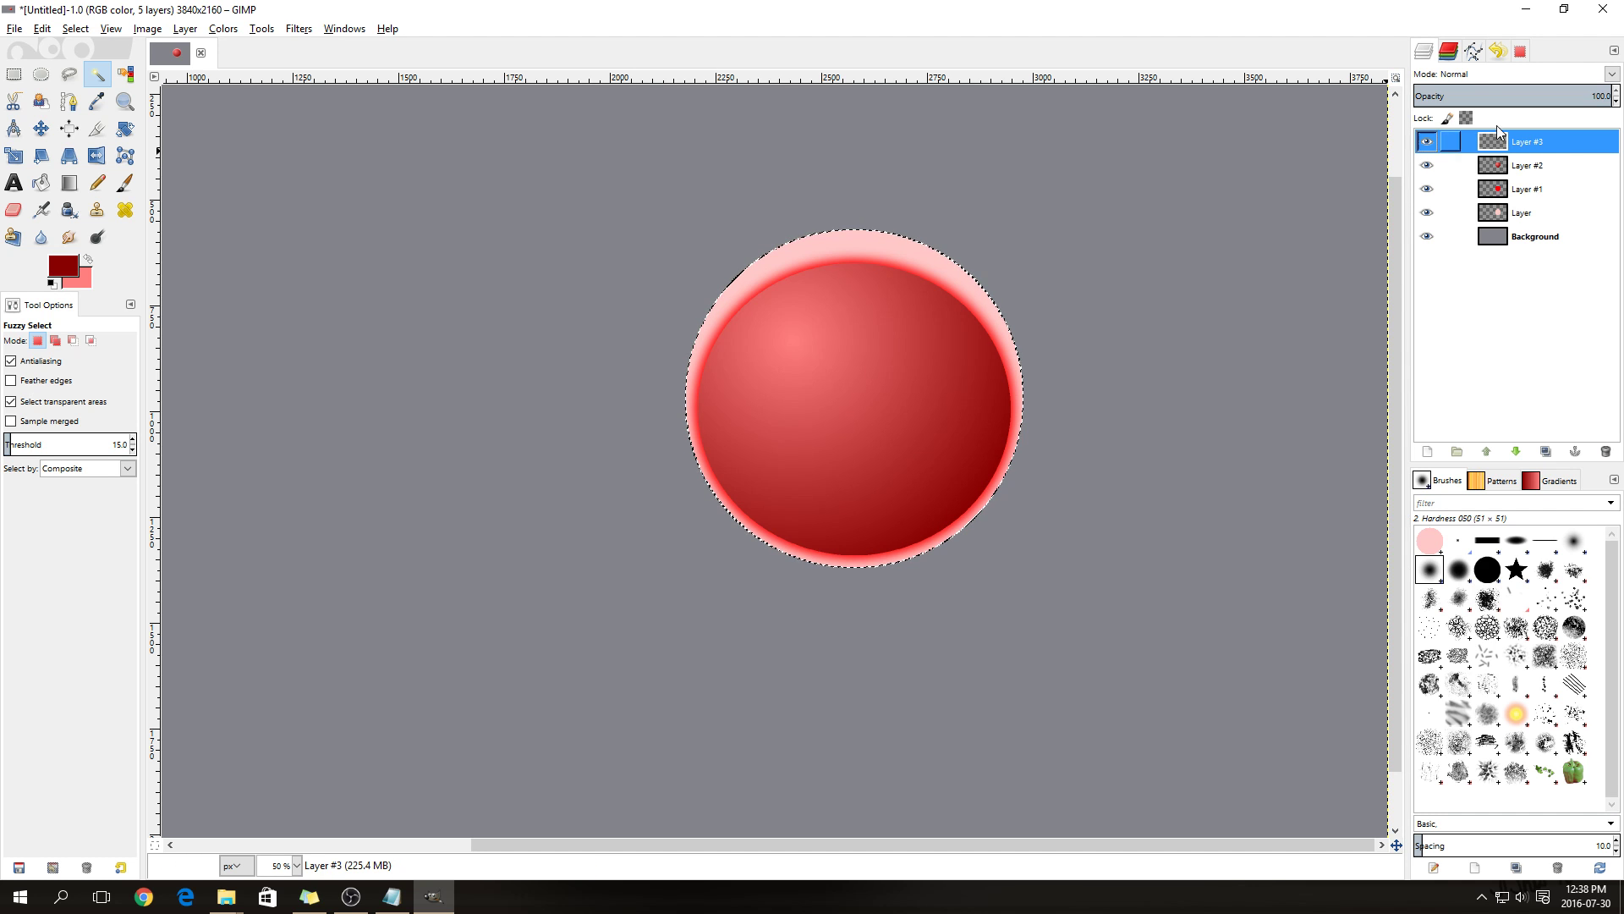
click(1472, 74)
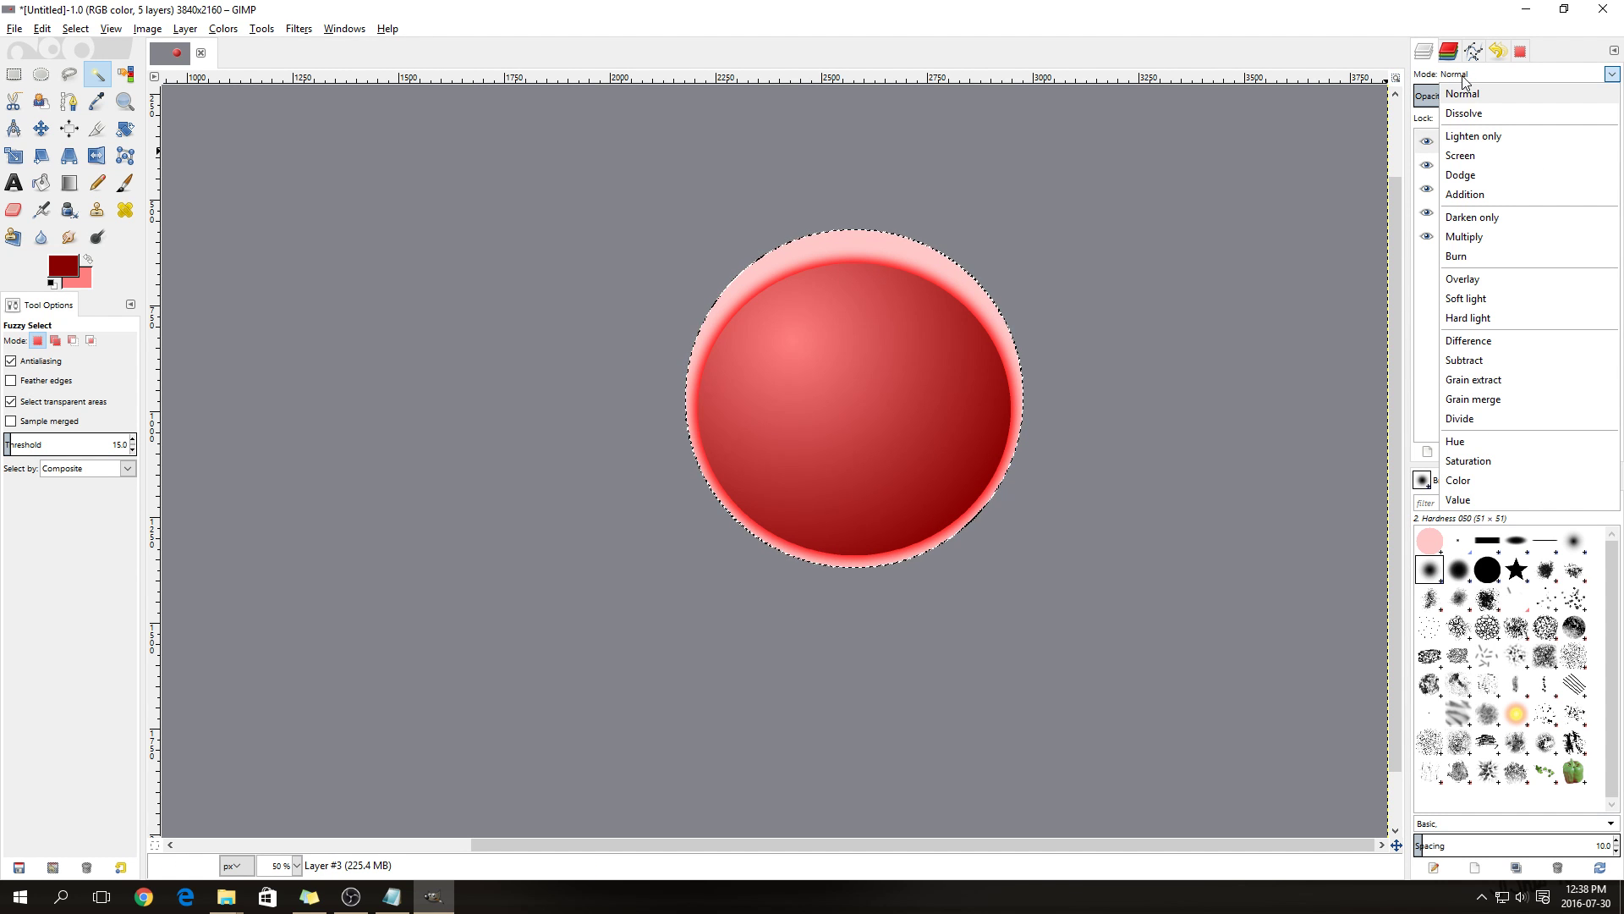
click(1470, 237)
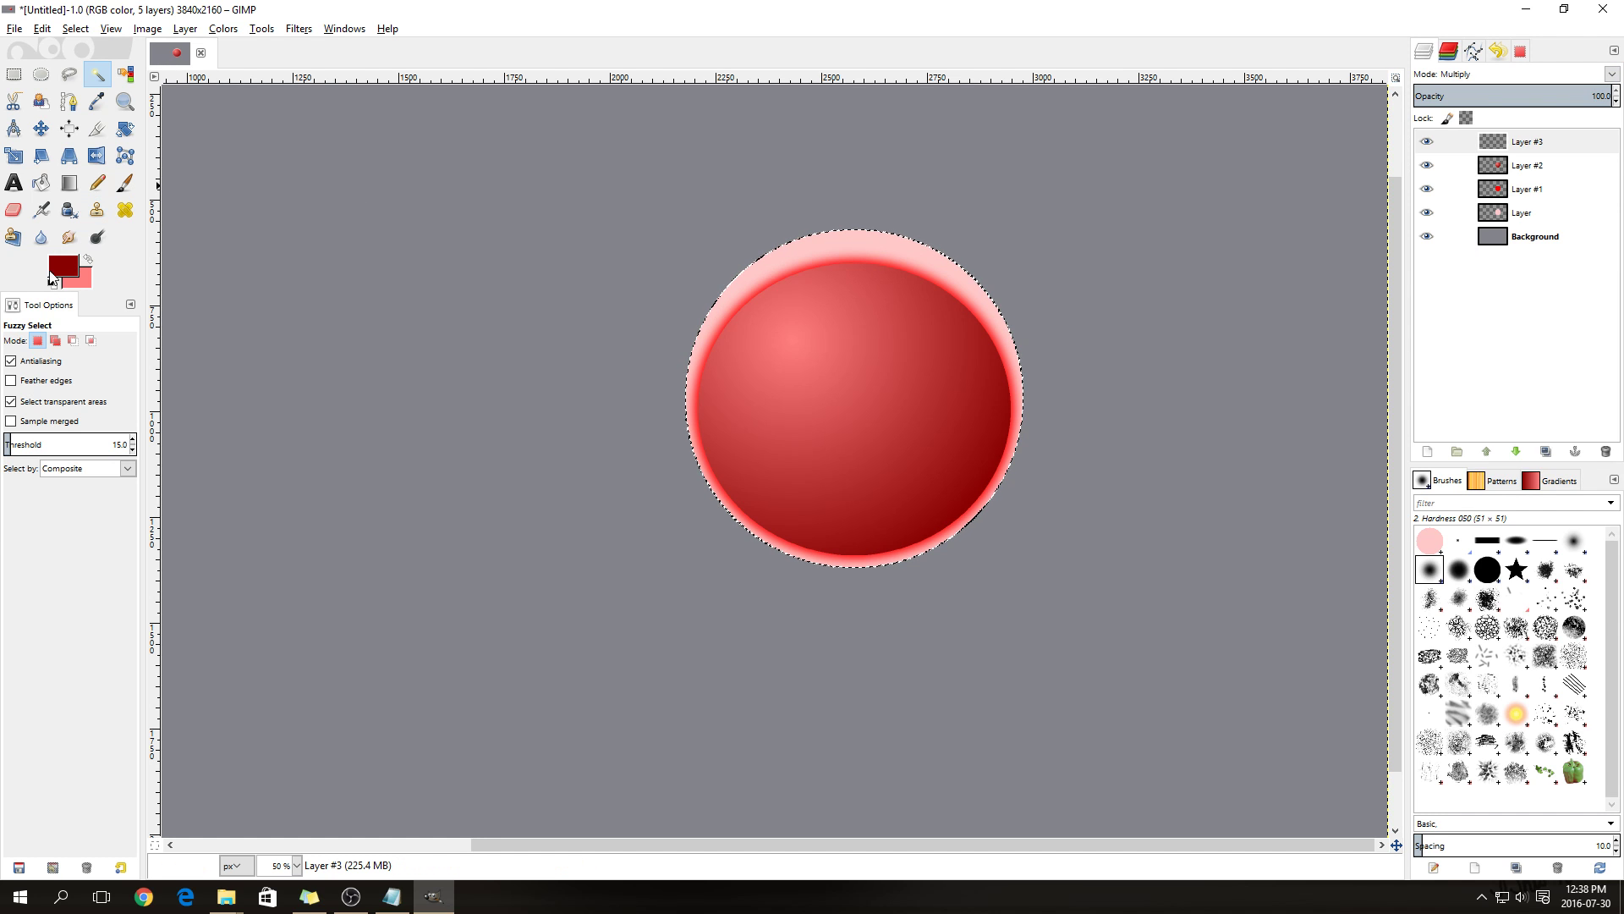
Choose the Airbrush and set its brush size to 500
click(64, 227)
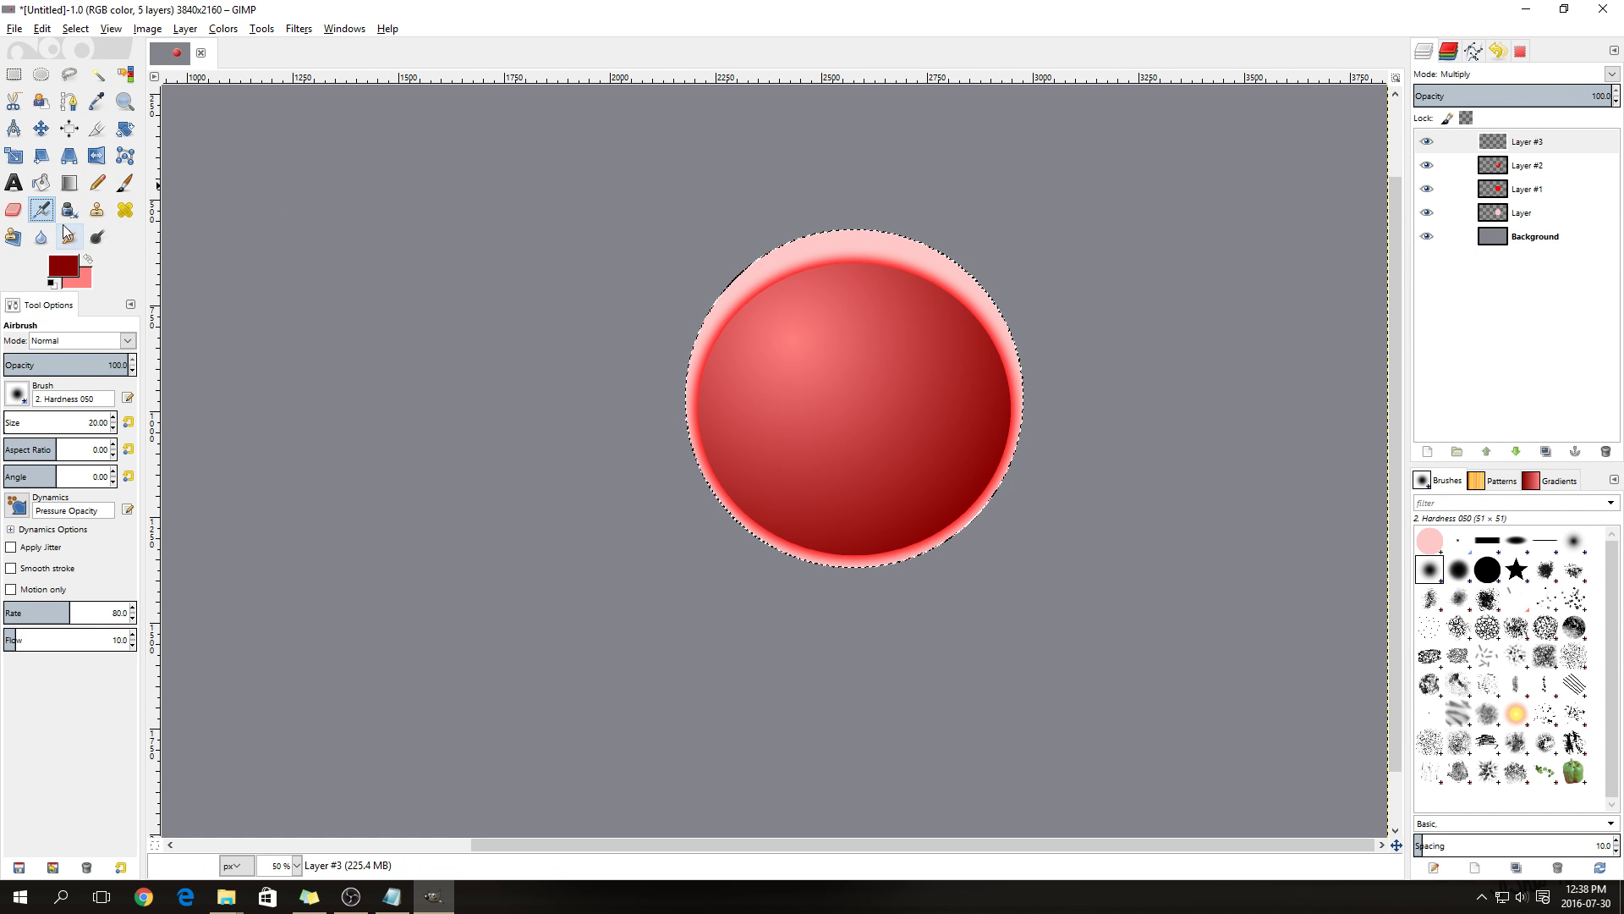
double_click(95, 423)
text(500)
key(Return)
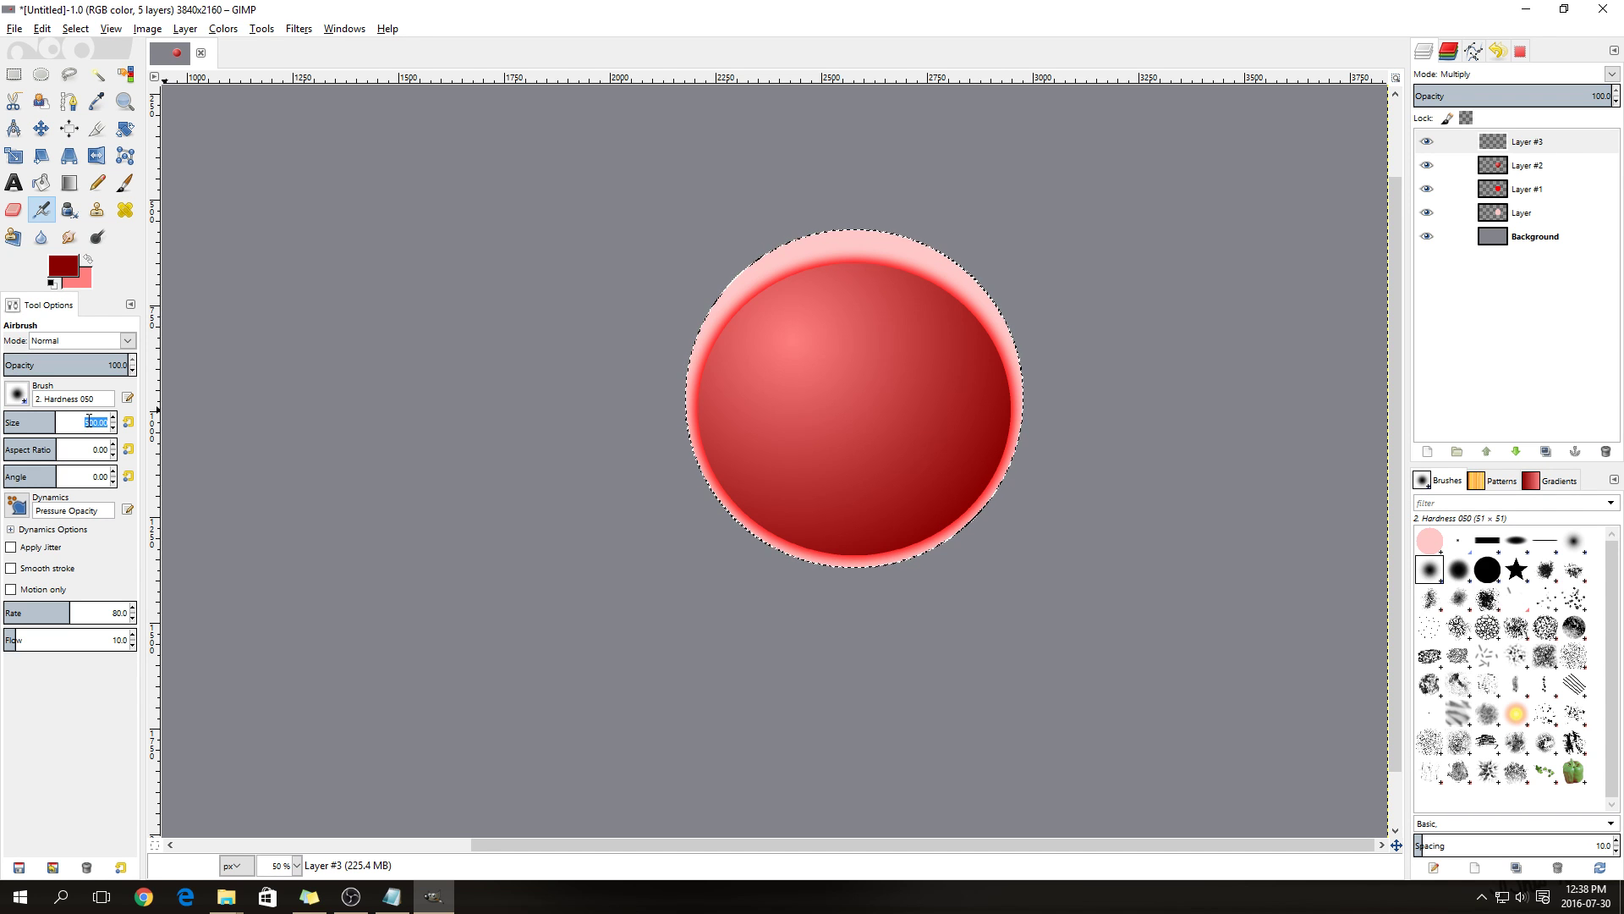
Activate the gradient-shaded circle's layer and select the whole circle with Fuzzy Select
key(Page_Down)
click(98, 77)
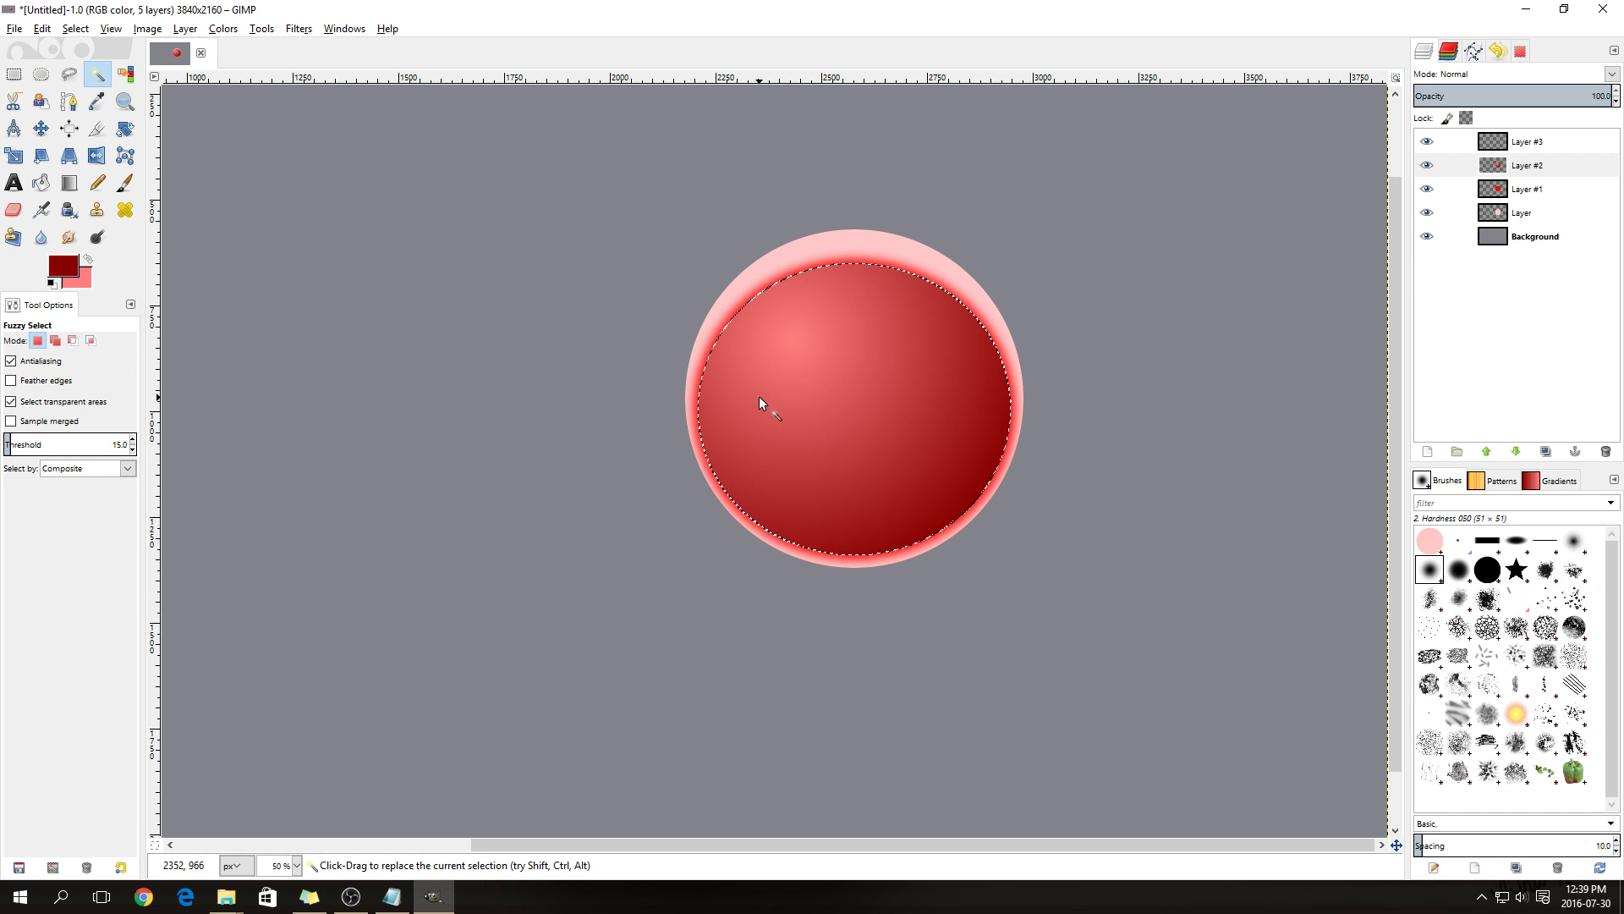
click(76, 28)
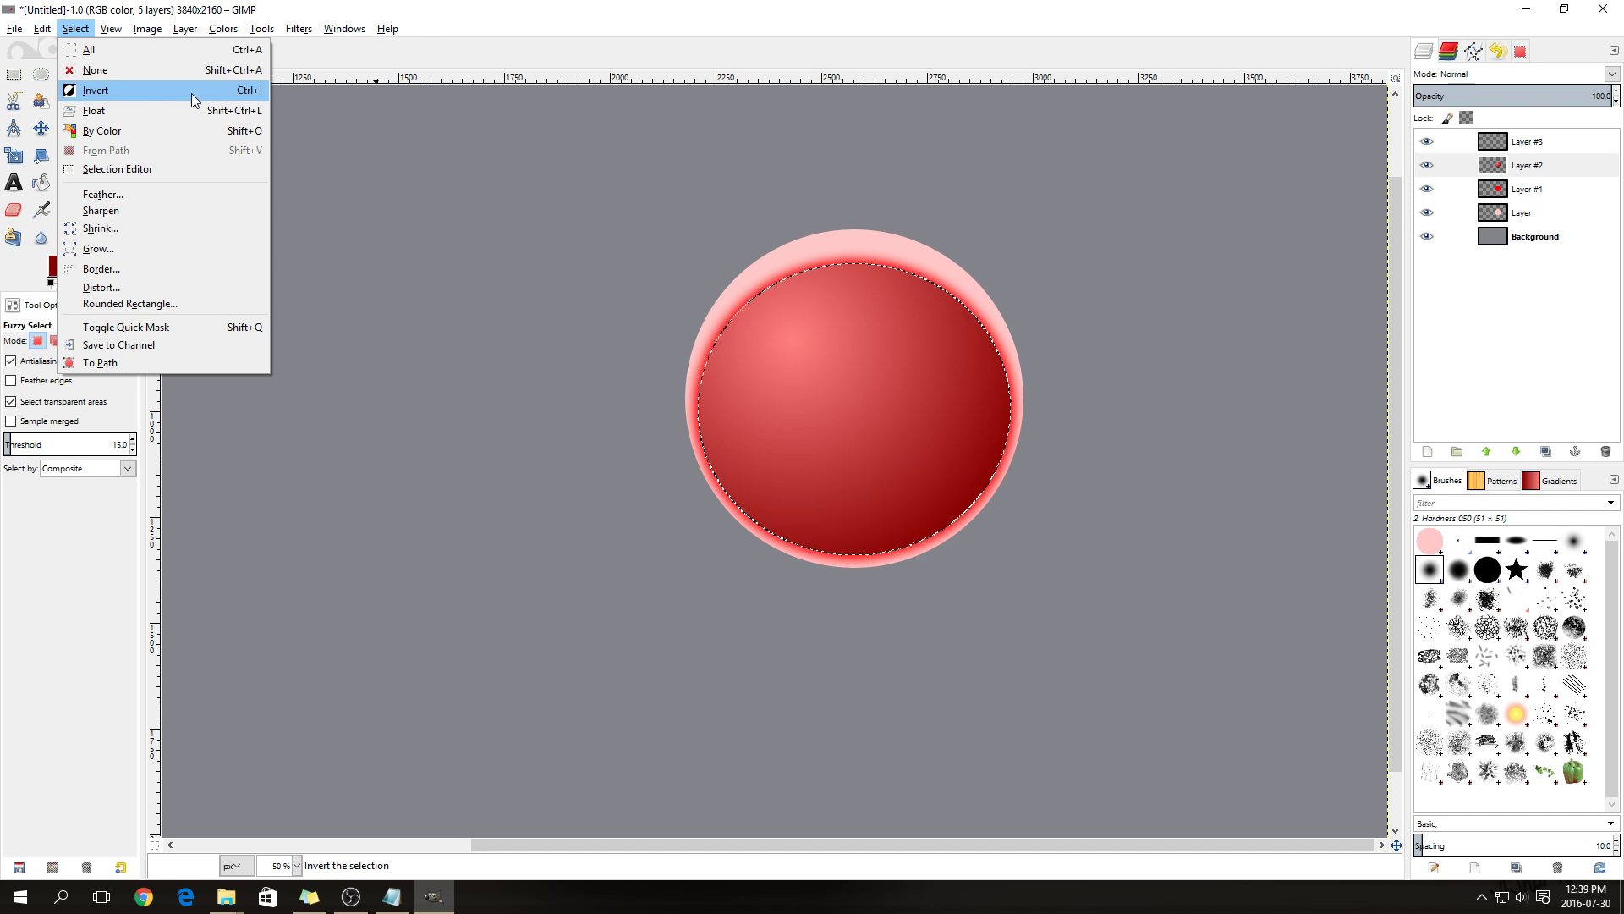
click(276, 78)
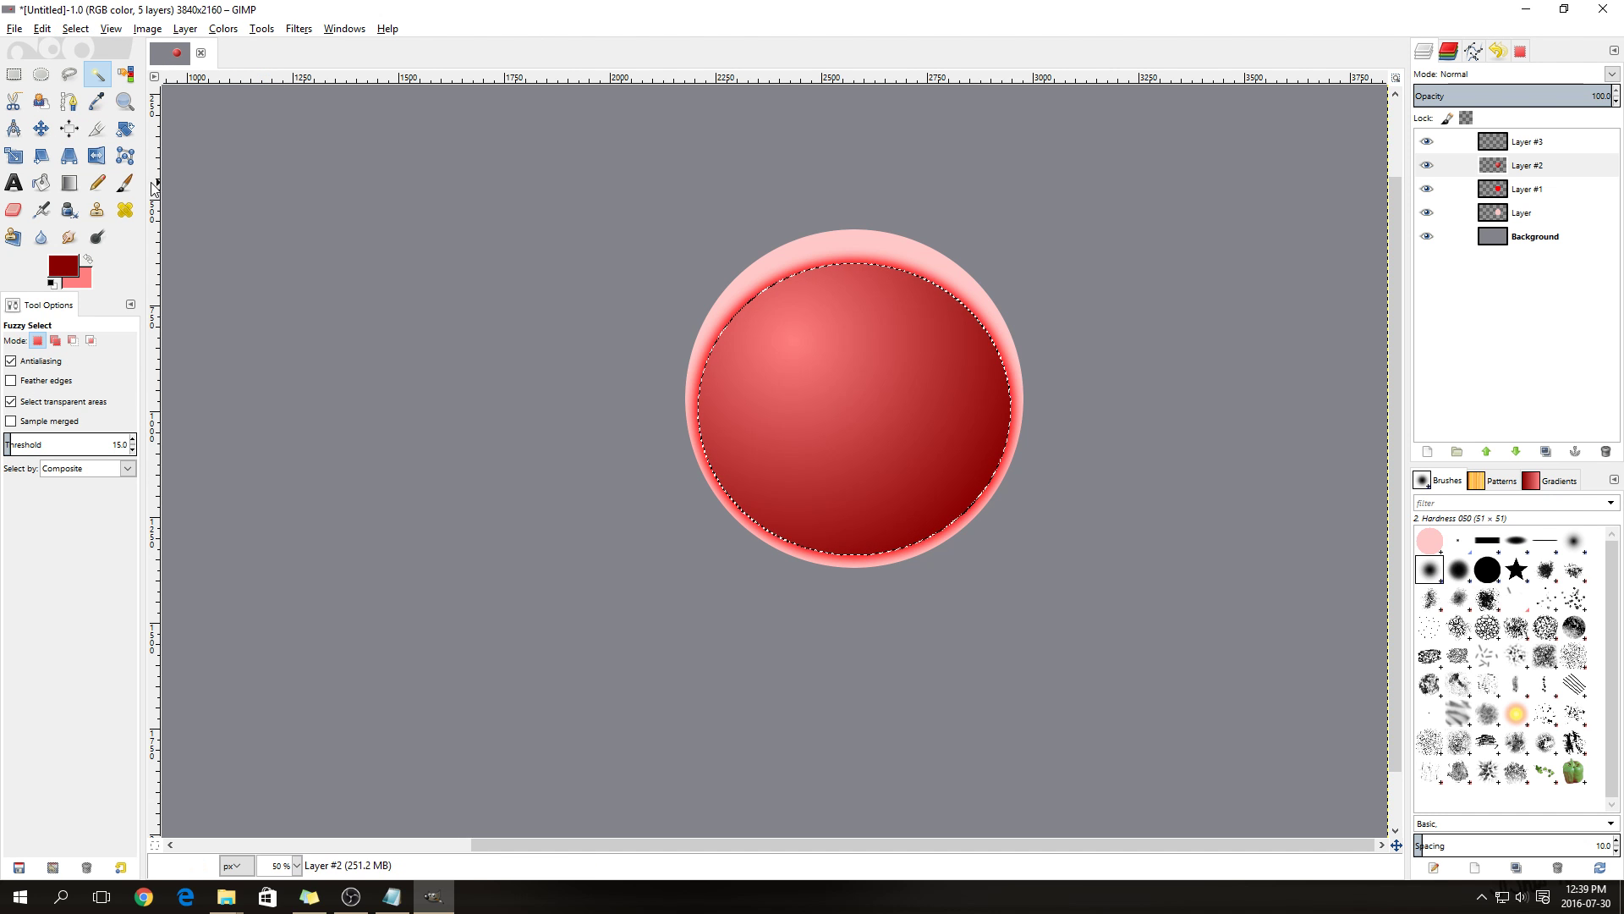
On the Multiply layer, airbrush dark red shading along the ball's lower and right edges with brush size 300
click(40, 209)
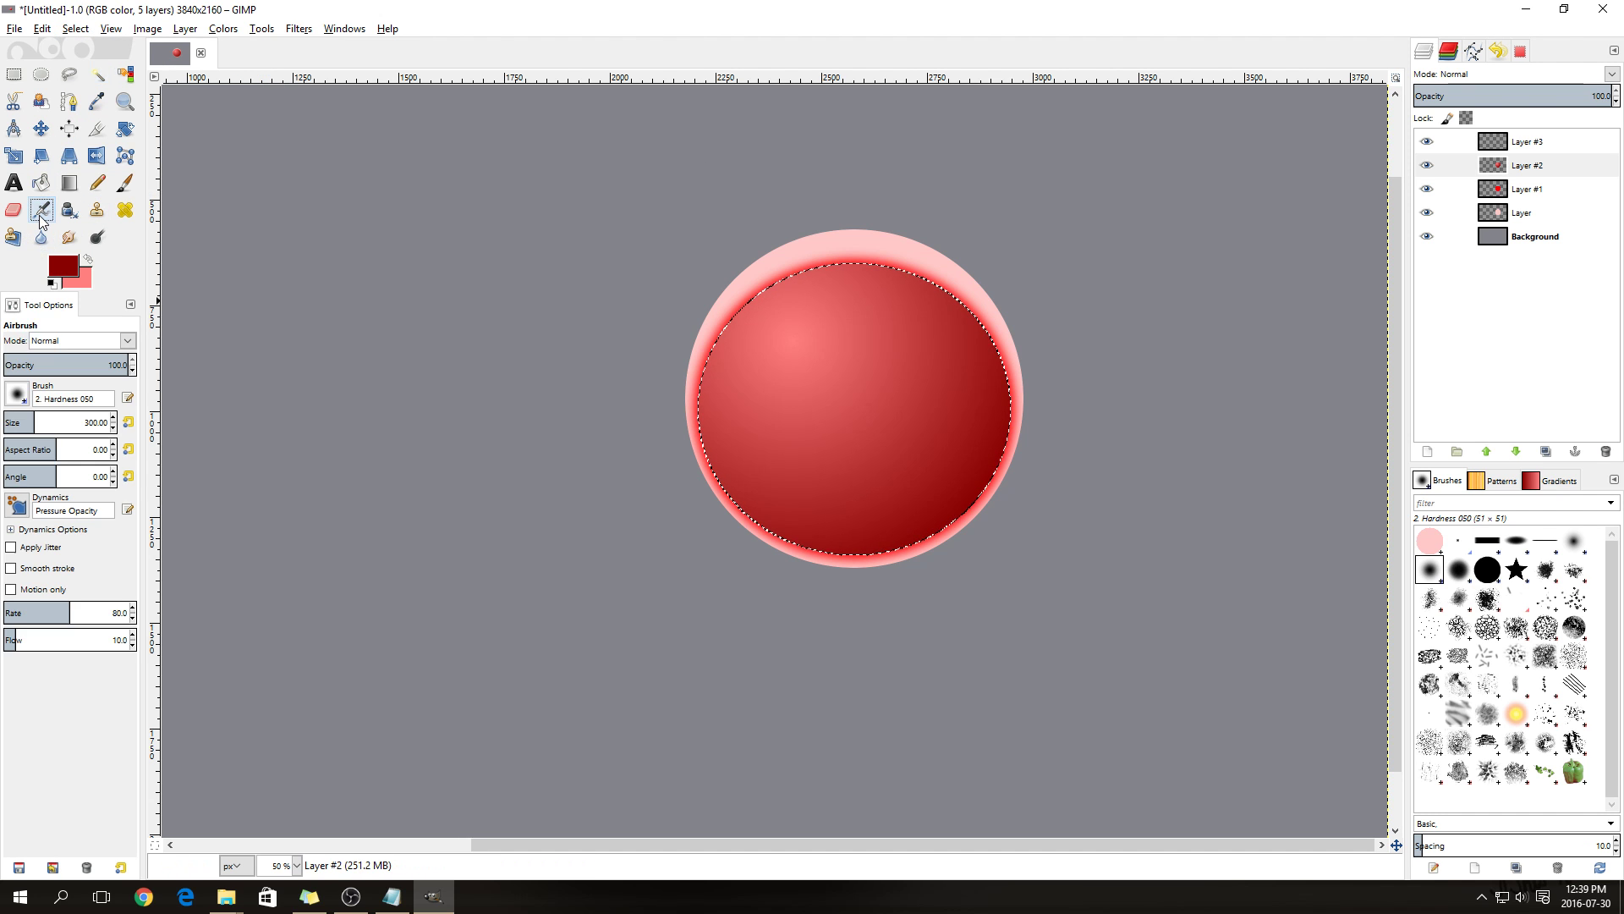
click(1525, 144)
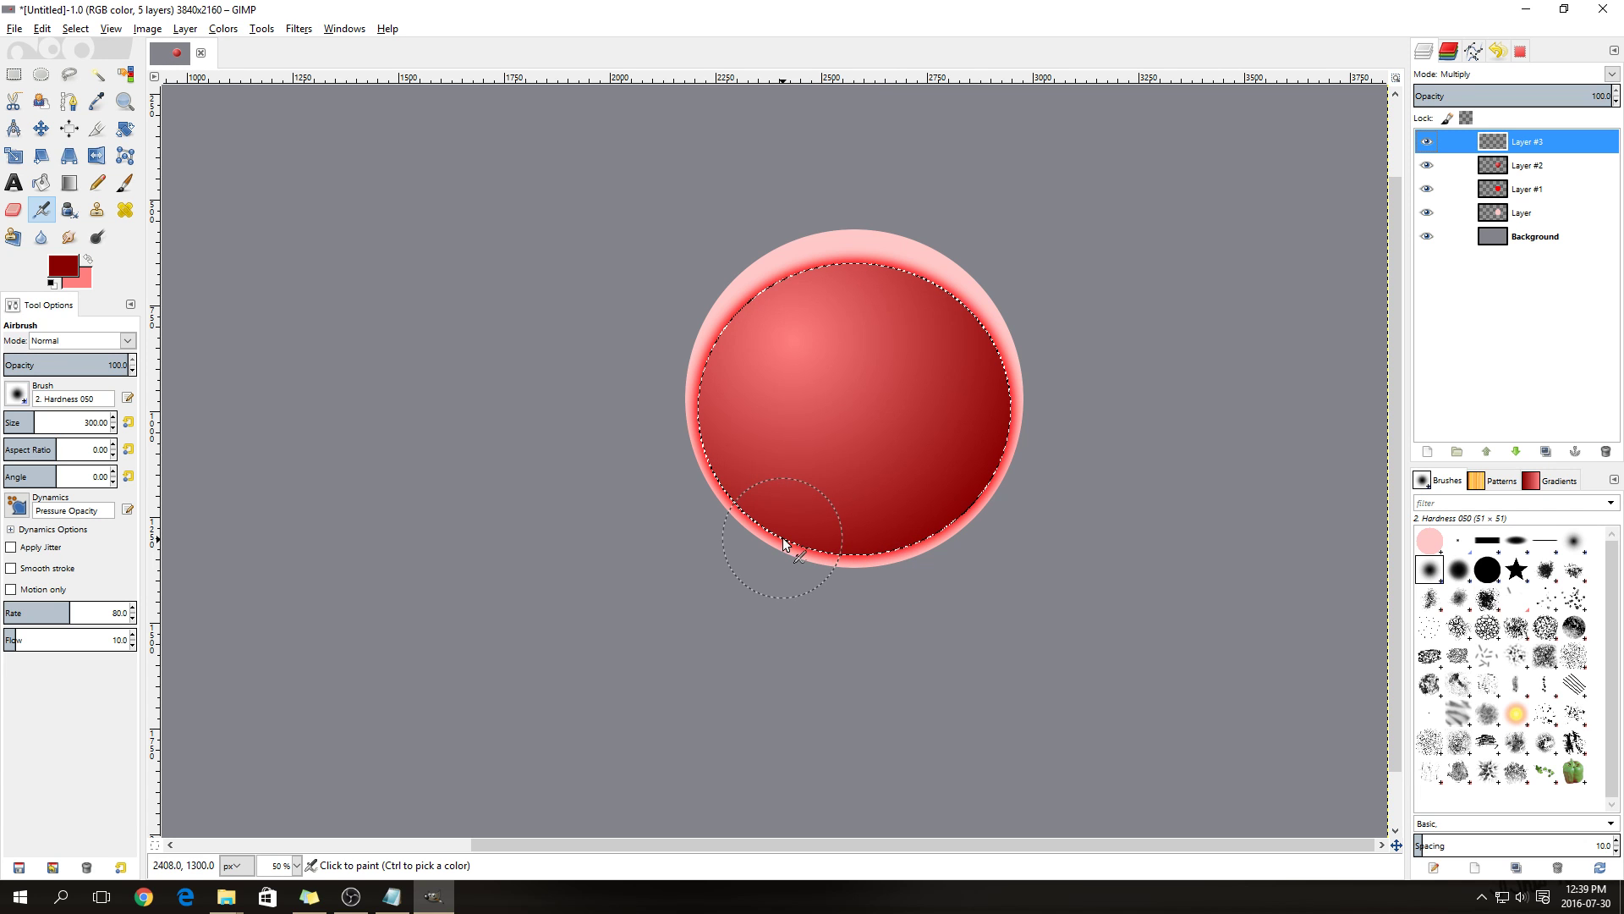
drag(784, 537, 822, 552)
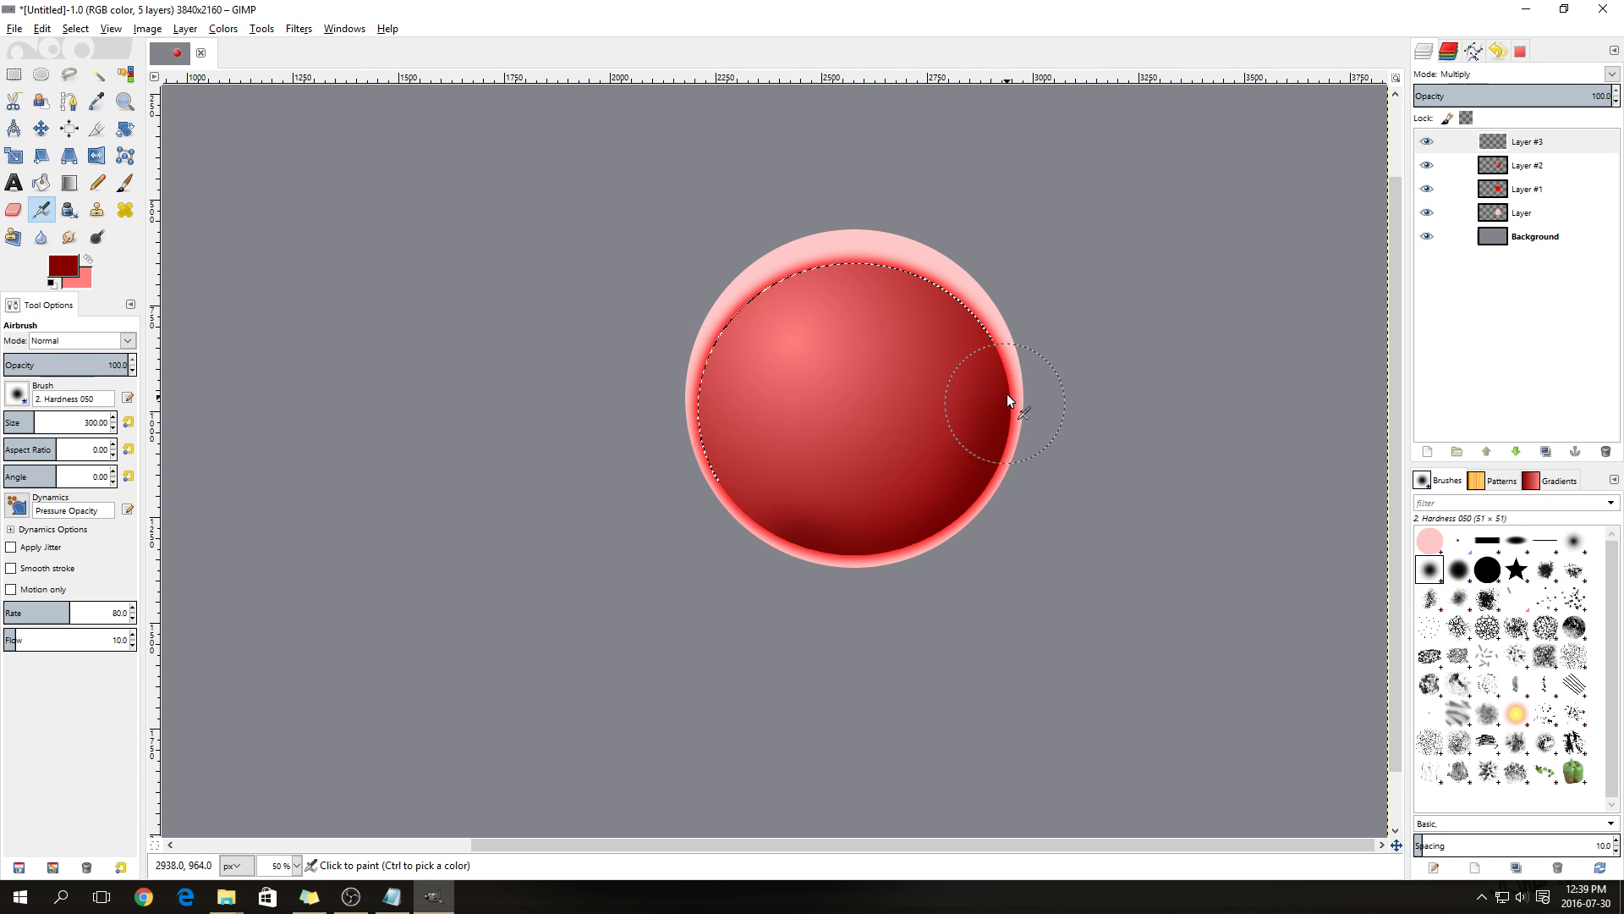
mouse_move(967, 308)
mouse_down()
mouse_move(952, 293)
mouse_move(965, 281)
mouse_up()
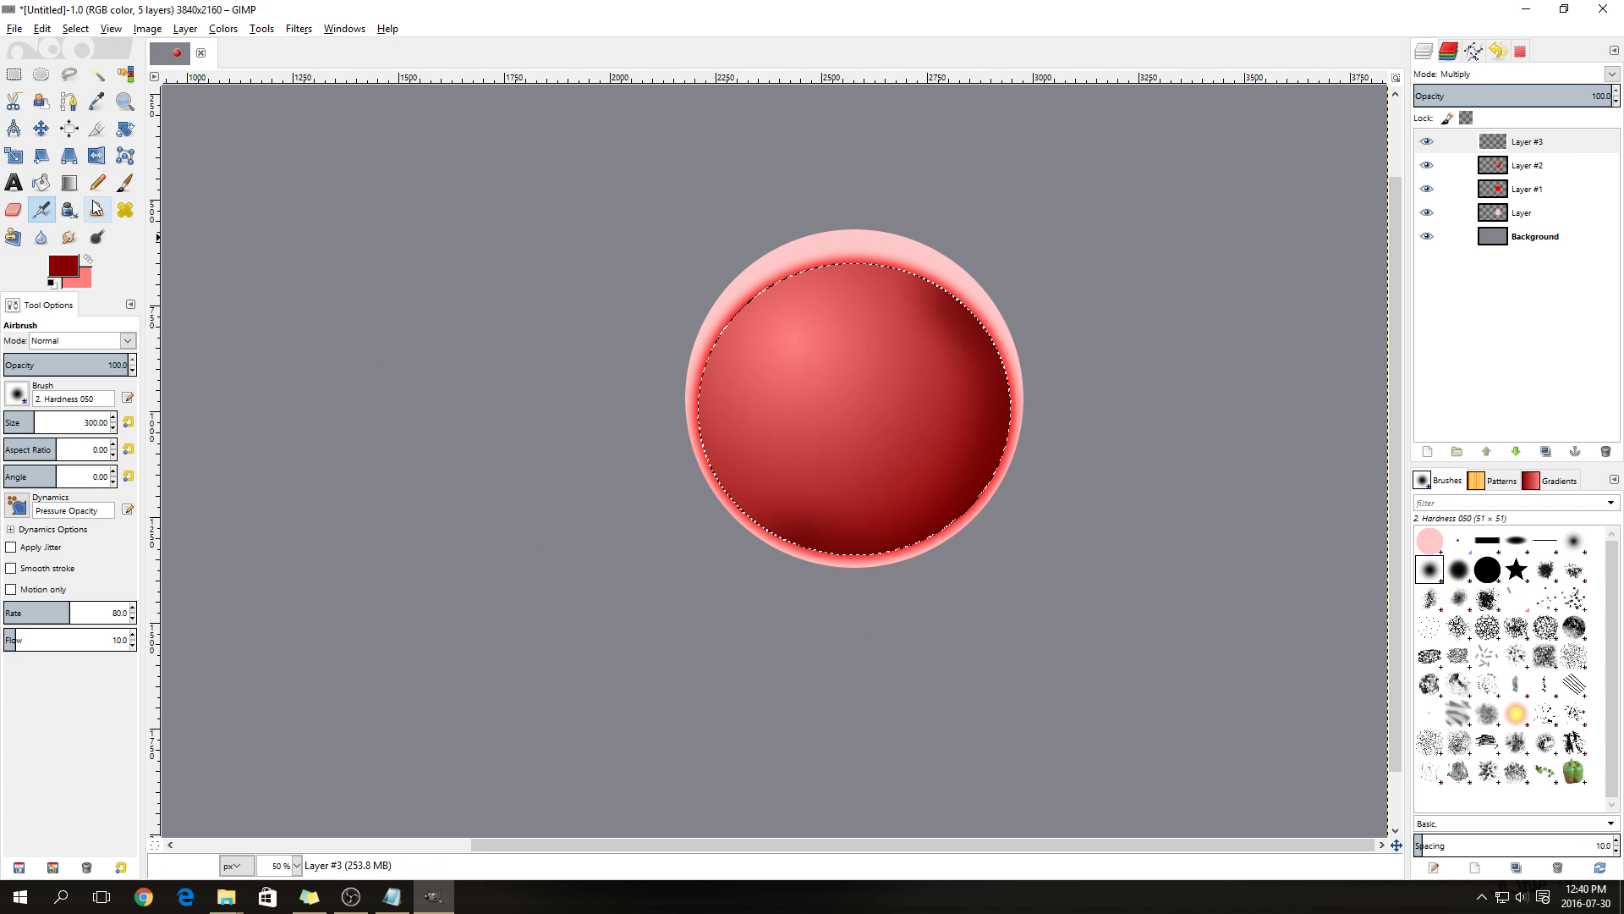
Set the foreground color to bright magenta and airbrush a tint along the ball's upper-left edge on the Multiply layer
click(64, 269)
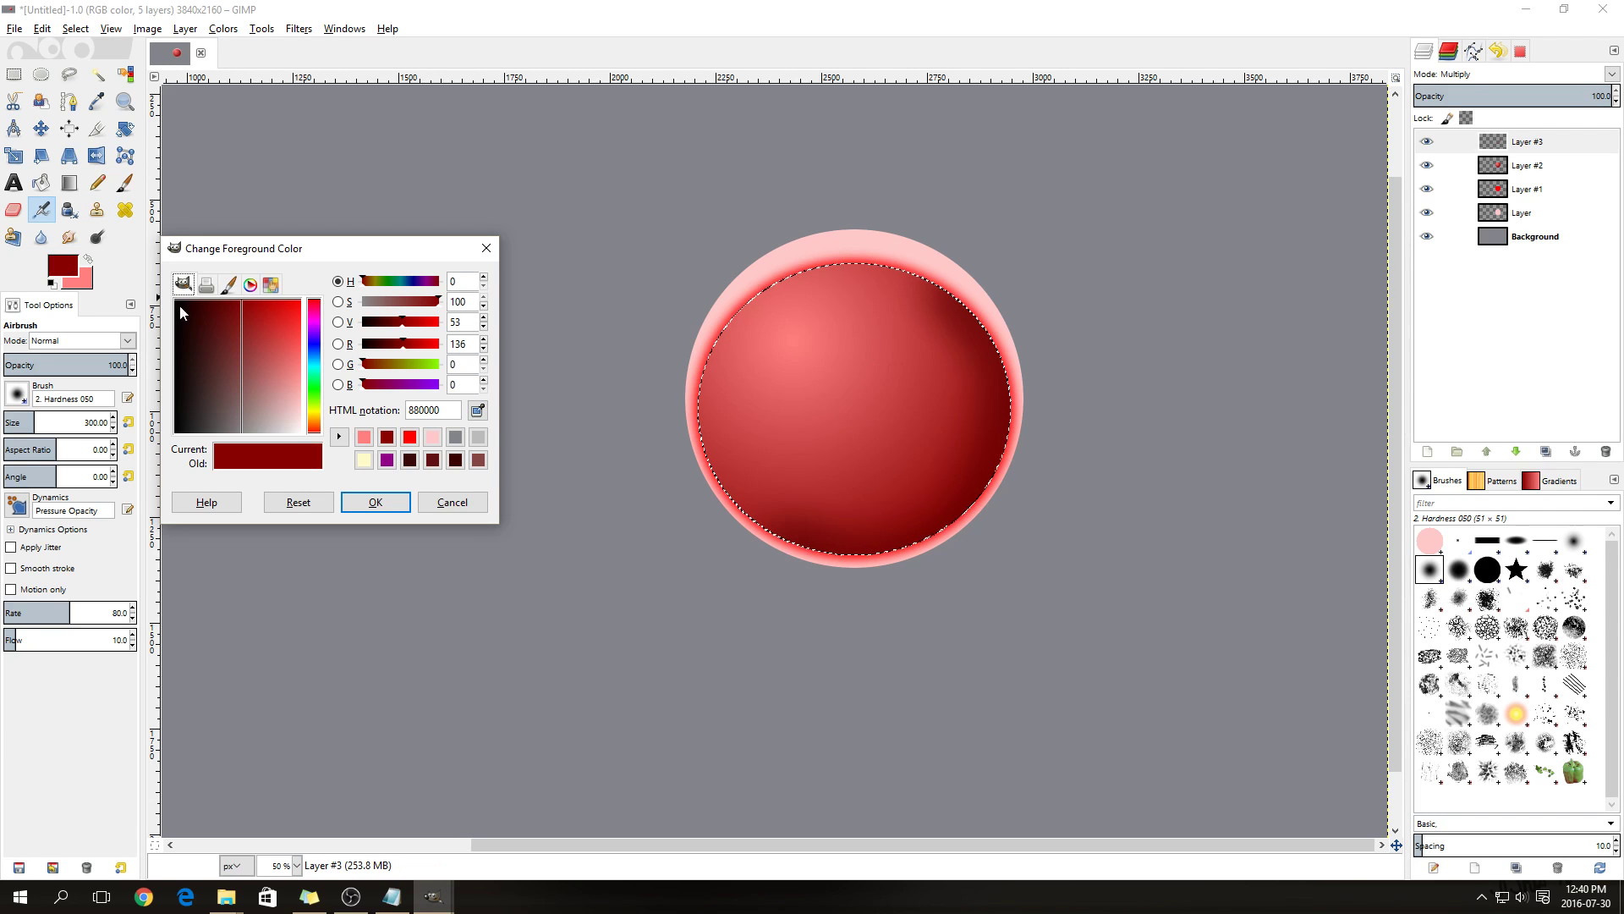
click(314, 322)
drag(269, 336, 301, 299)
click(367, 501)
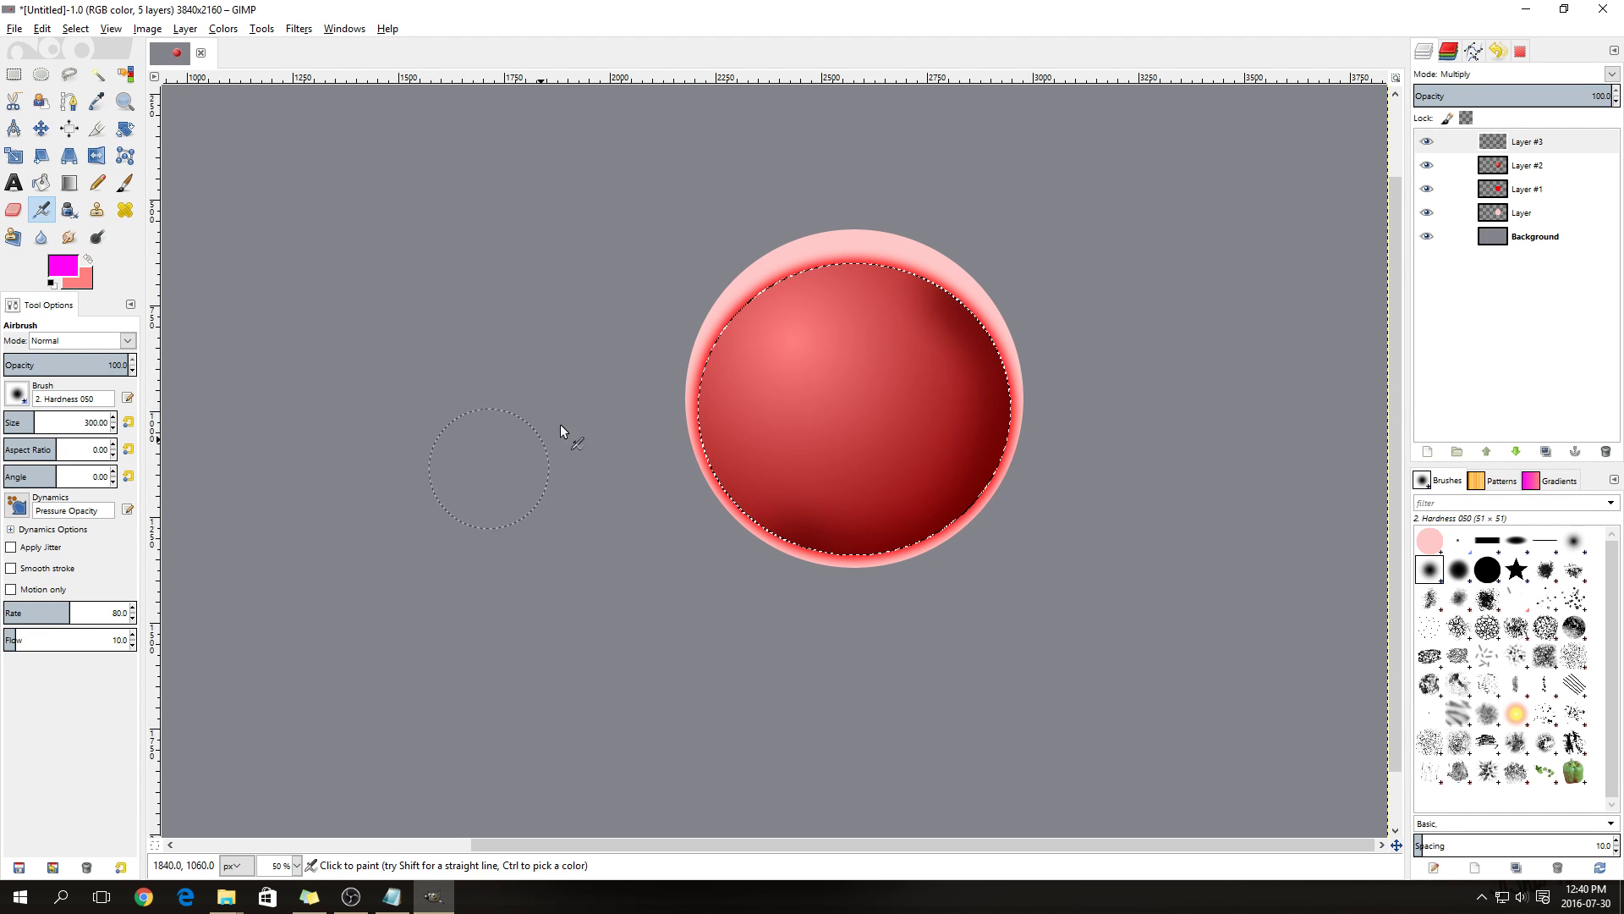
mouse_move(678, 394)
mouse_down()
mouse_move(704, 409)
mouse_move(724, 369)
mouse_up()
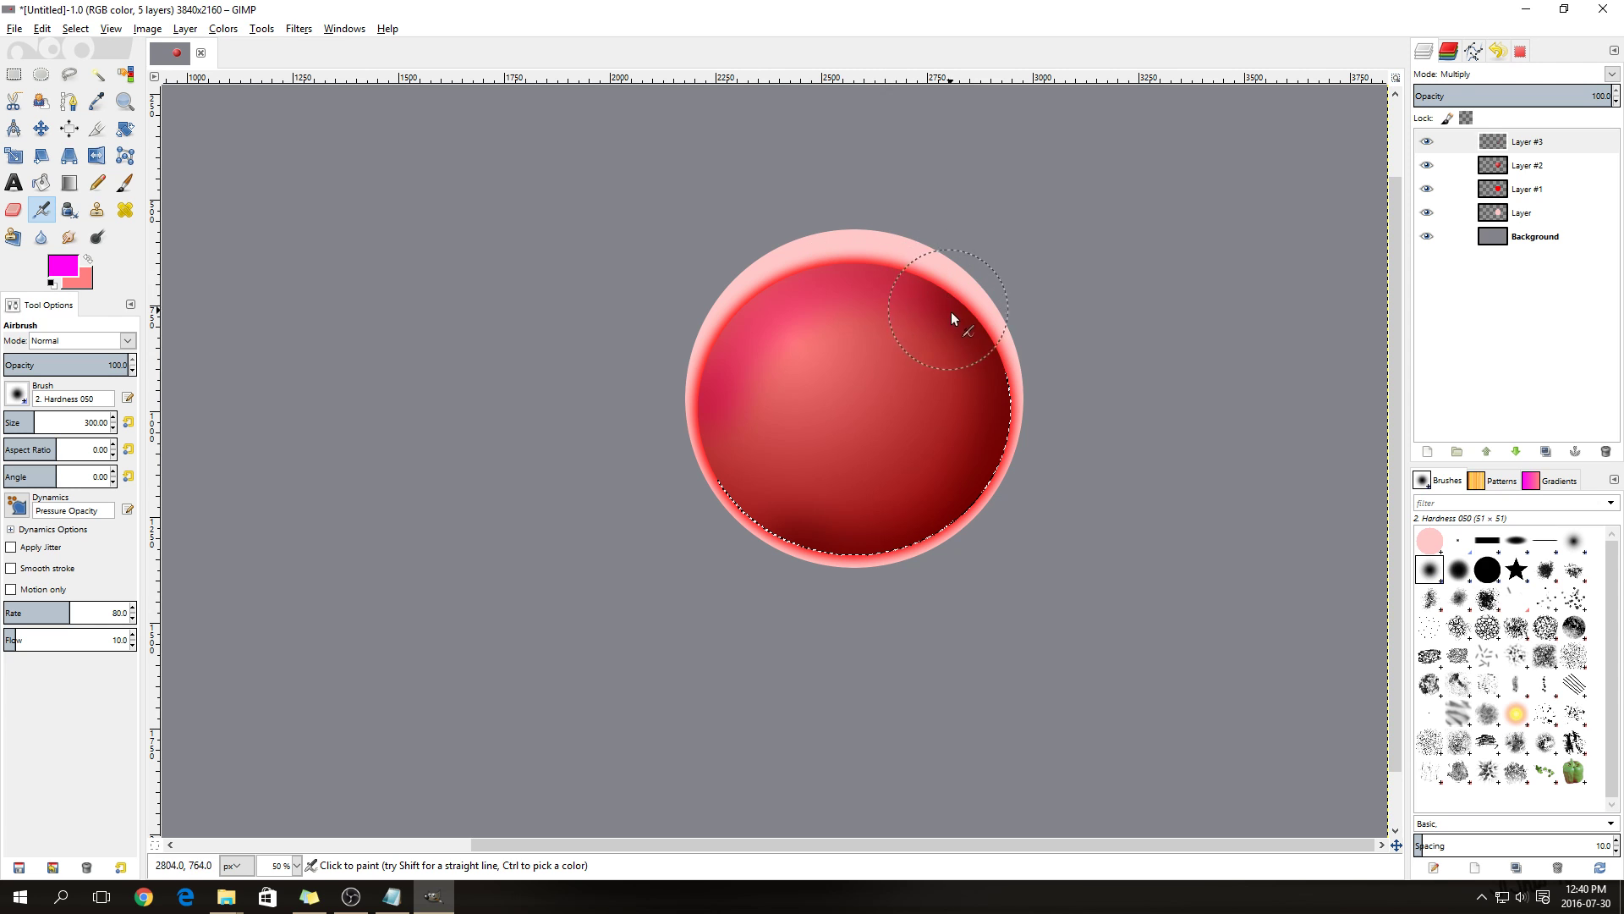
drag(1002, 399, 1002, 404)
Reselect the whole pink circle with Fuzzy Select and merge the Multiply shading layer down into the gradient-shaded circle's layer
key(u)
right_click(1528, 146)
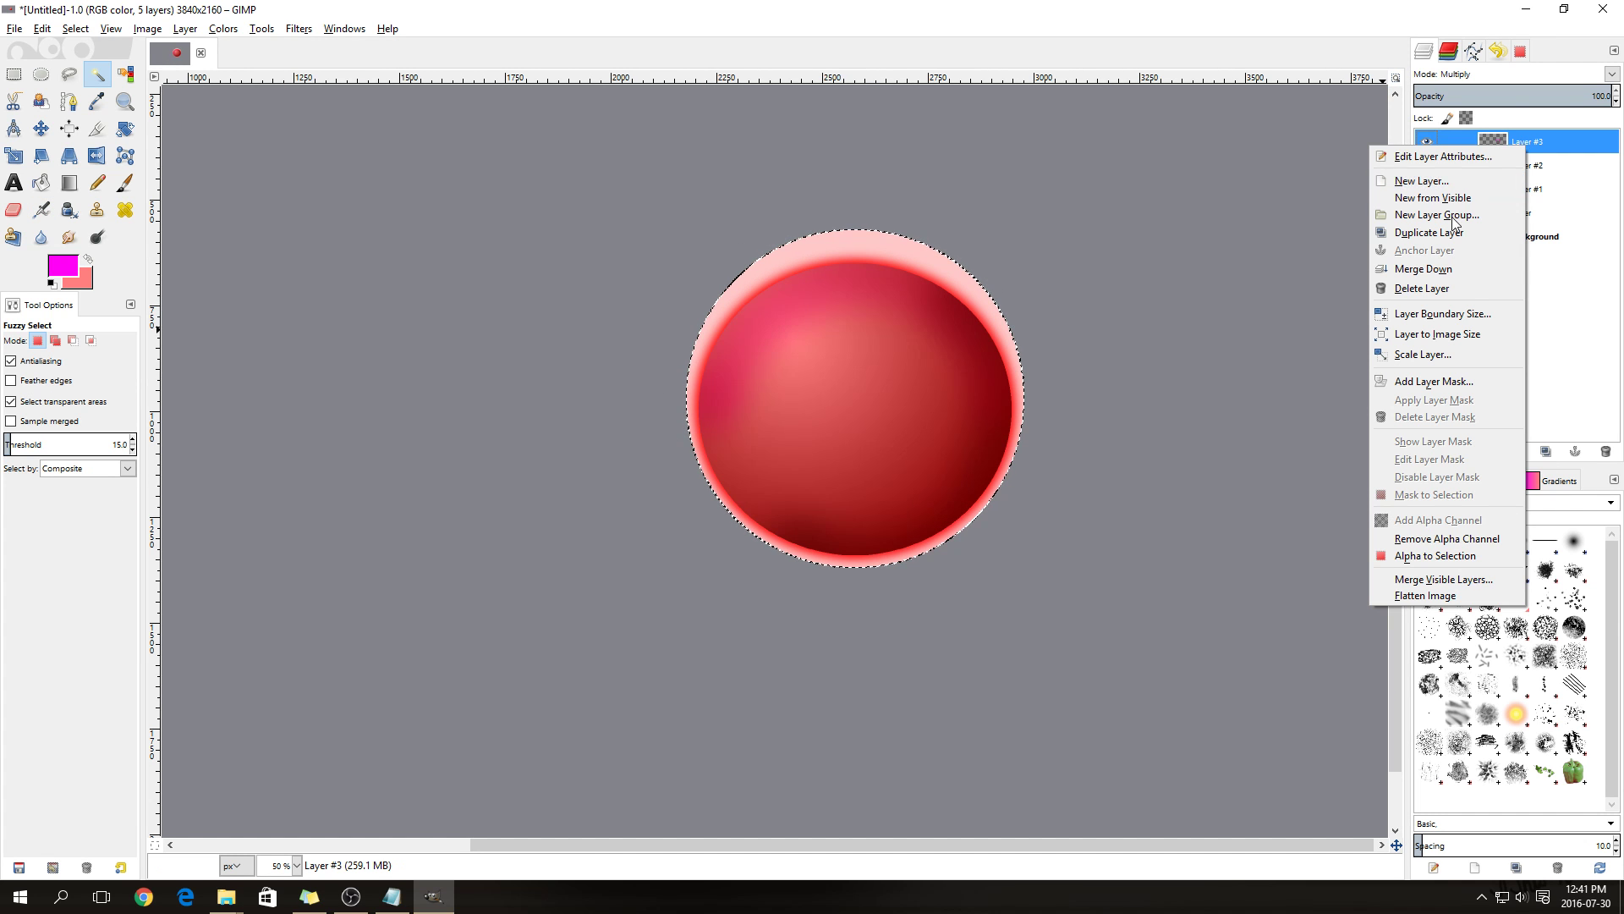
click(1438, 270)
Toggle the merged circle layer's visibility to compare the ball with and without it
click(1426, 142)
click(1426, 142)
click(1426, 142)
click(1426, 142)
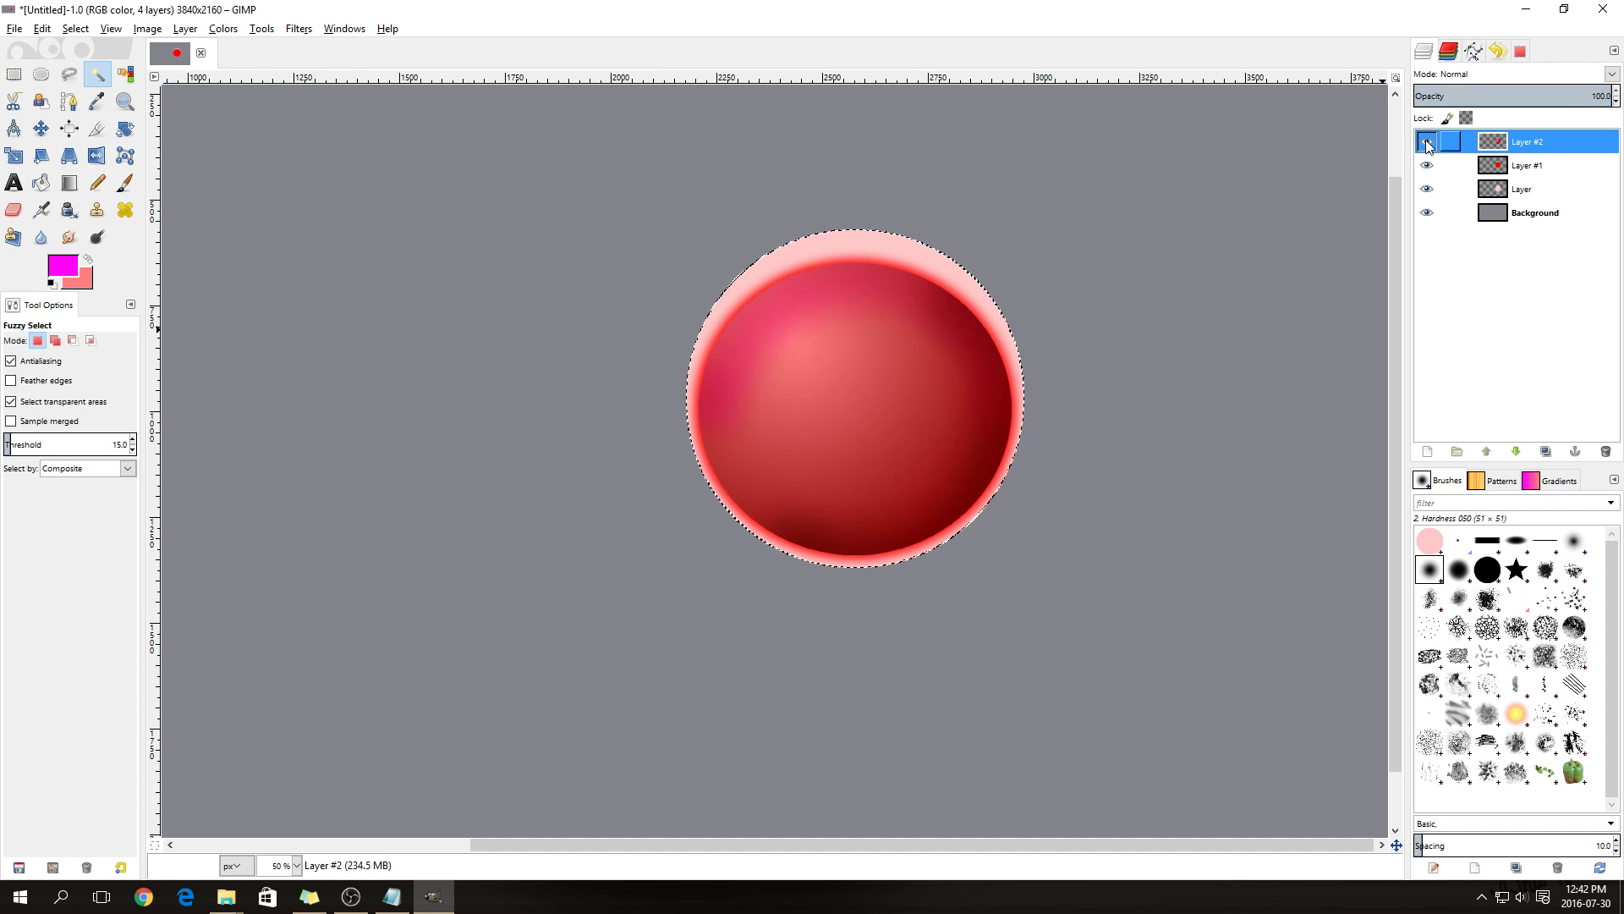
click(1426, 142)
click(1427, 142)
Blur the merged circle layer with Gaussian Blur at a 40 px radius
click(298, 28)
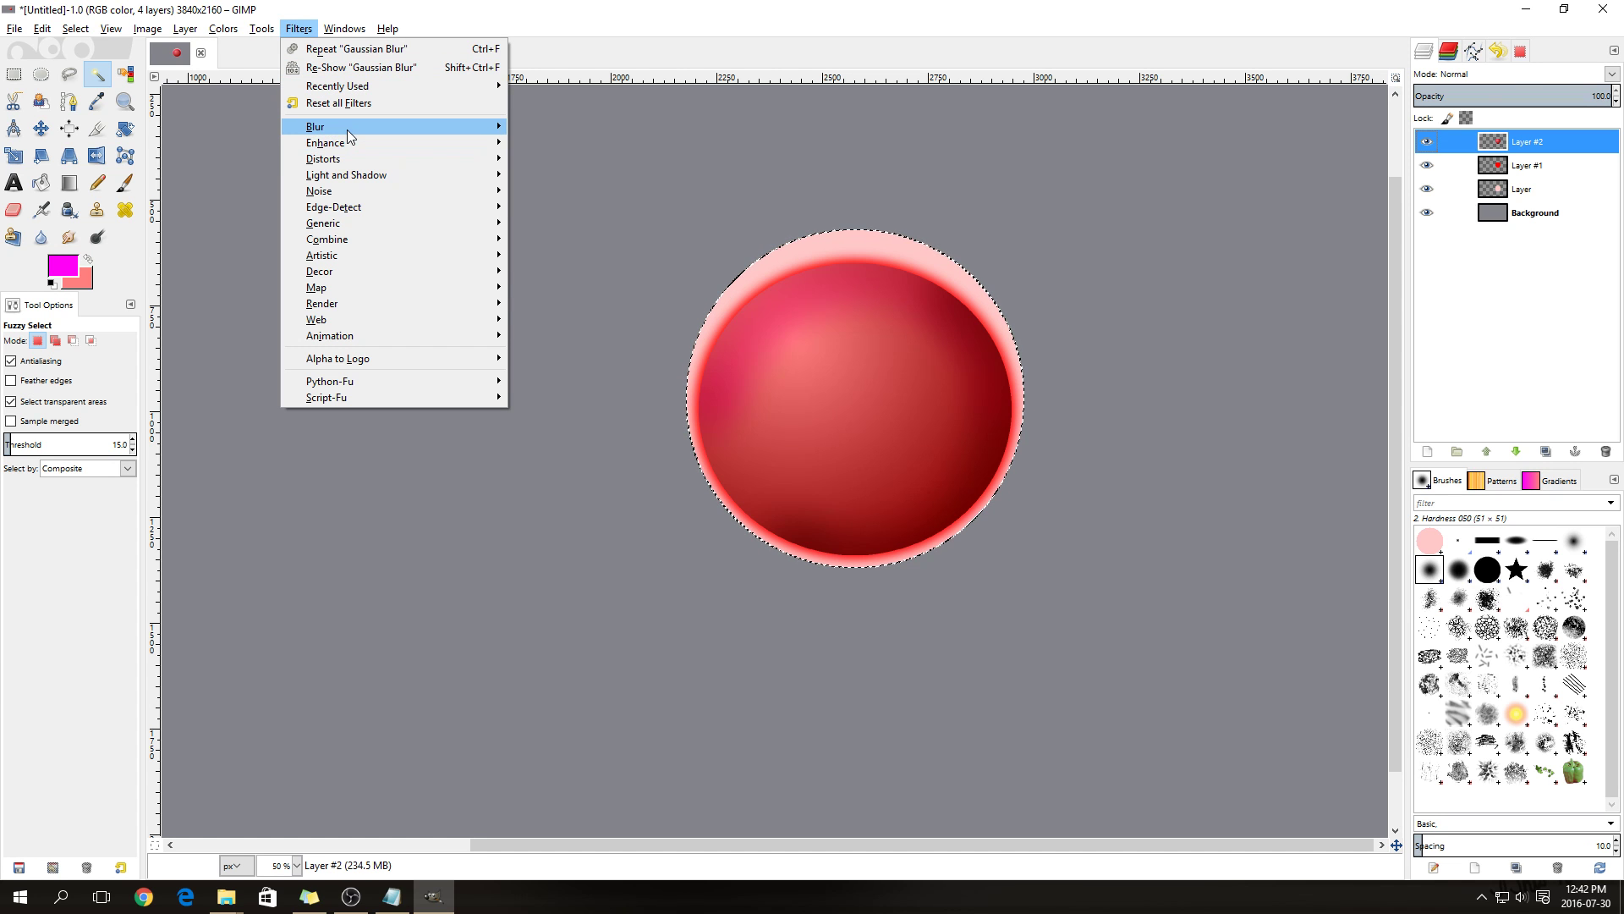
mouse_move(347, 129)
click(584, 142)
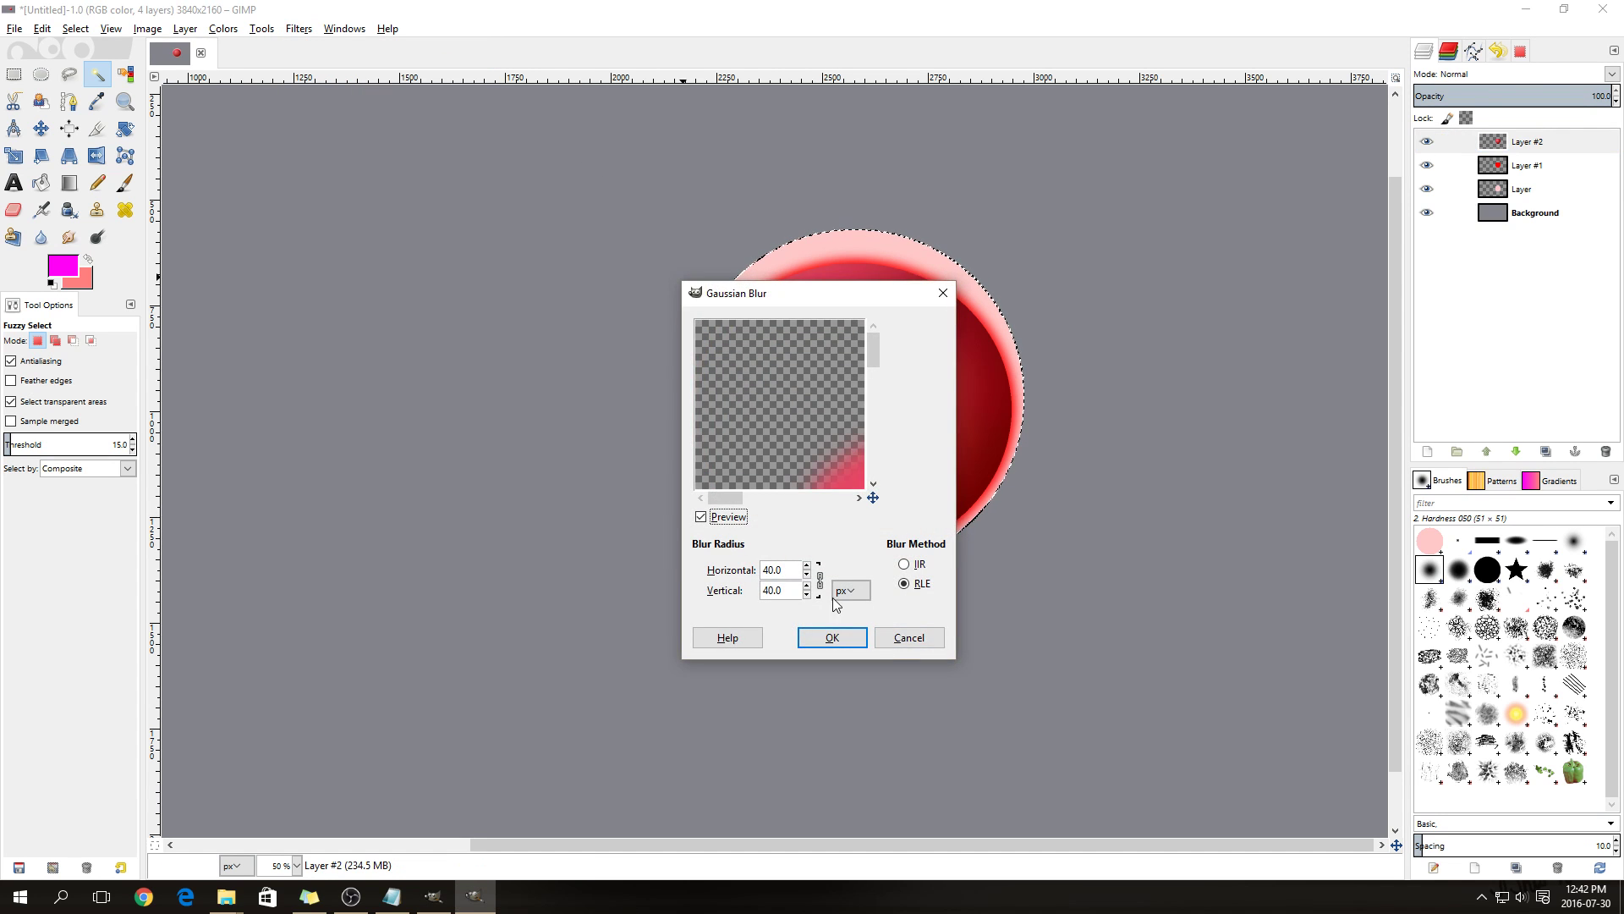
click(832, 638)
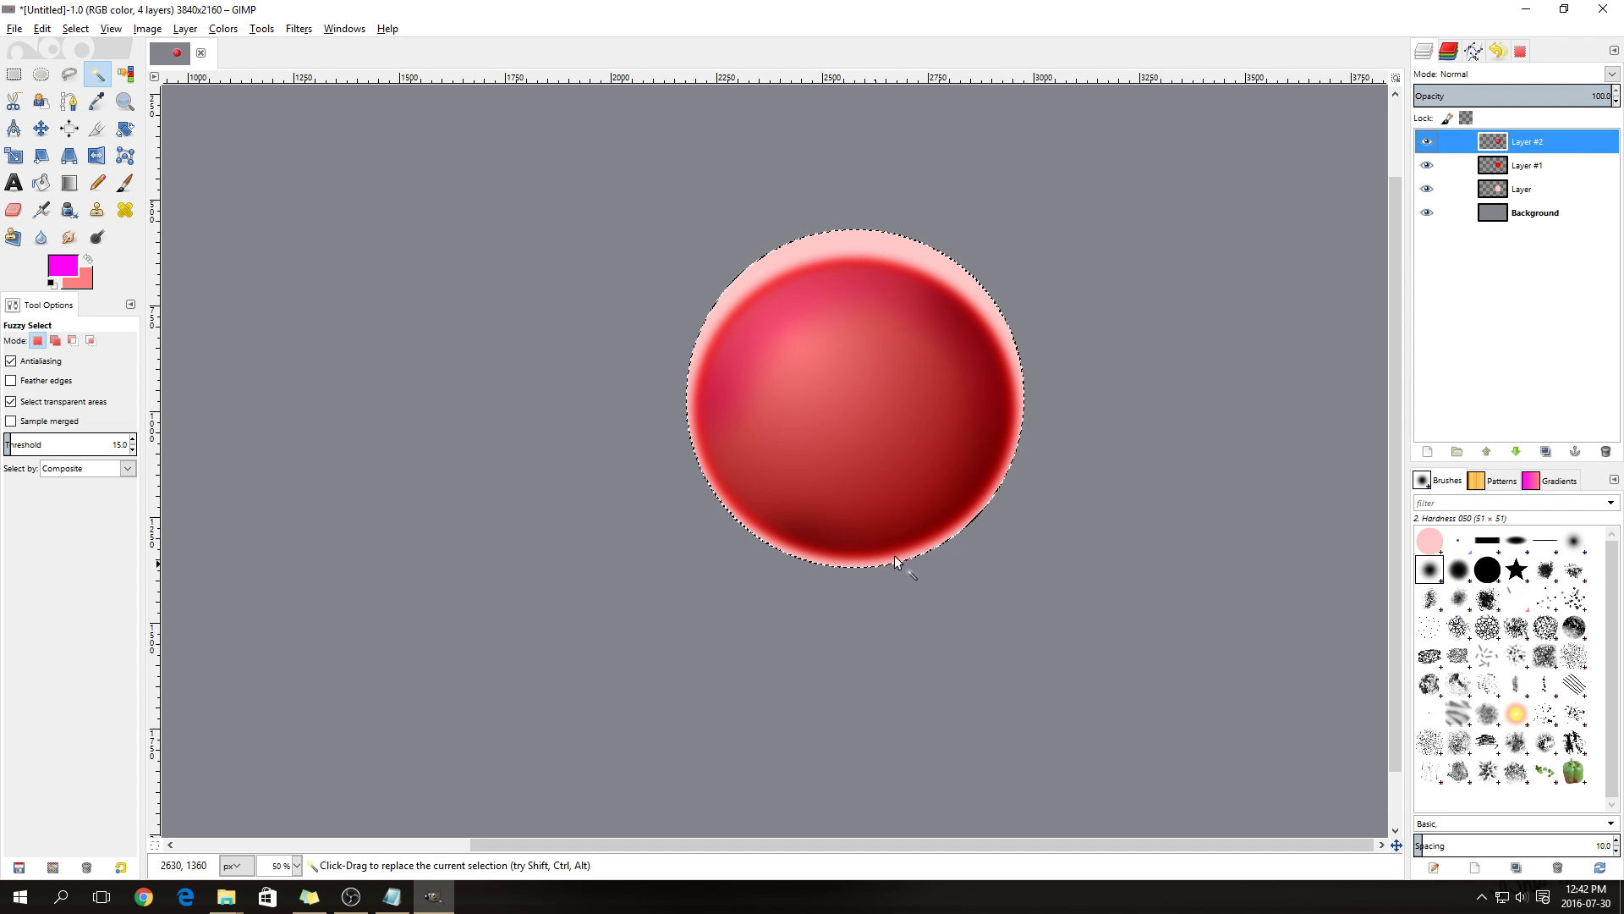
Add a new transparent layer in Normal mode above the blurred circle layer
right_click(1530, 148)
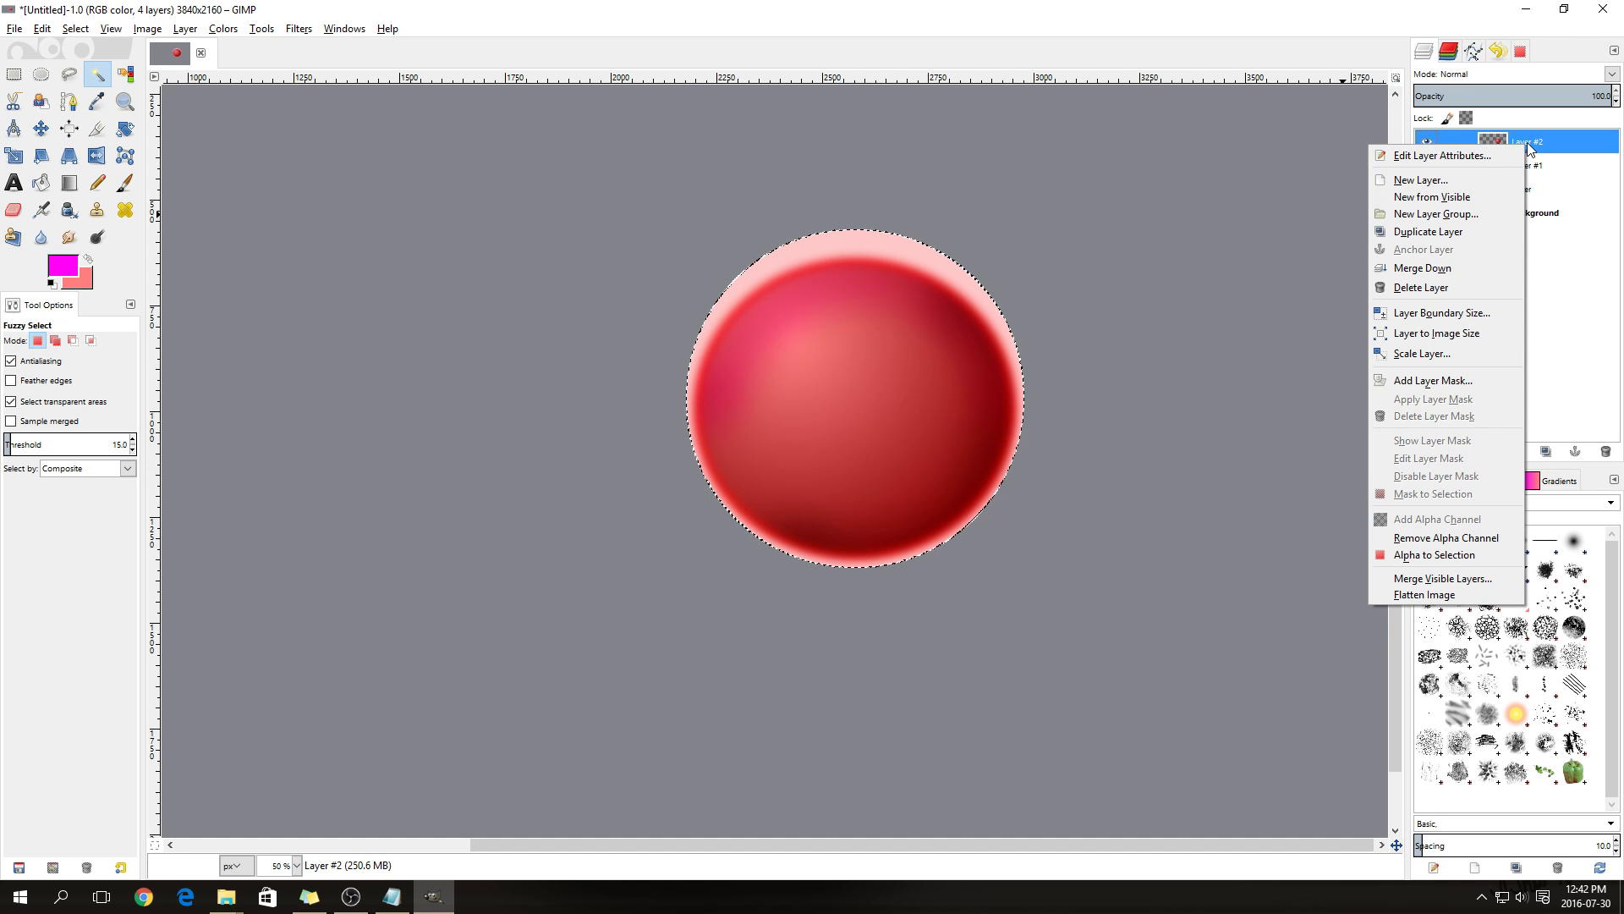
click(1445, 180)
click(1452, 320)
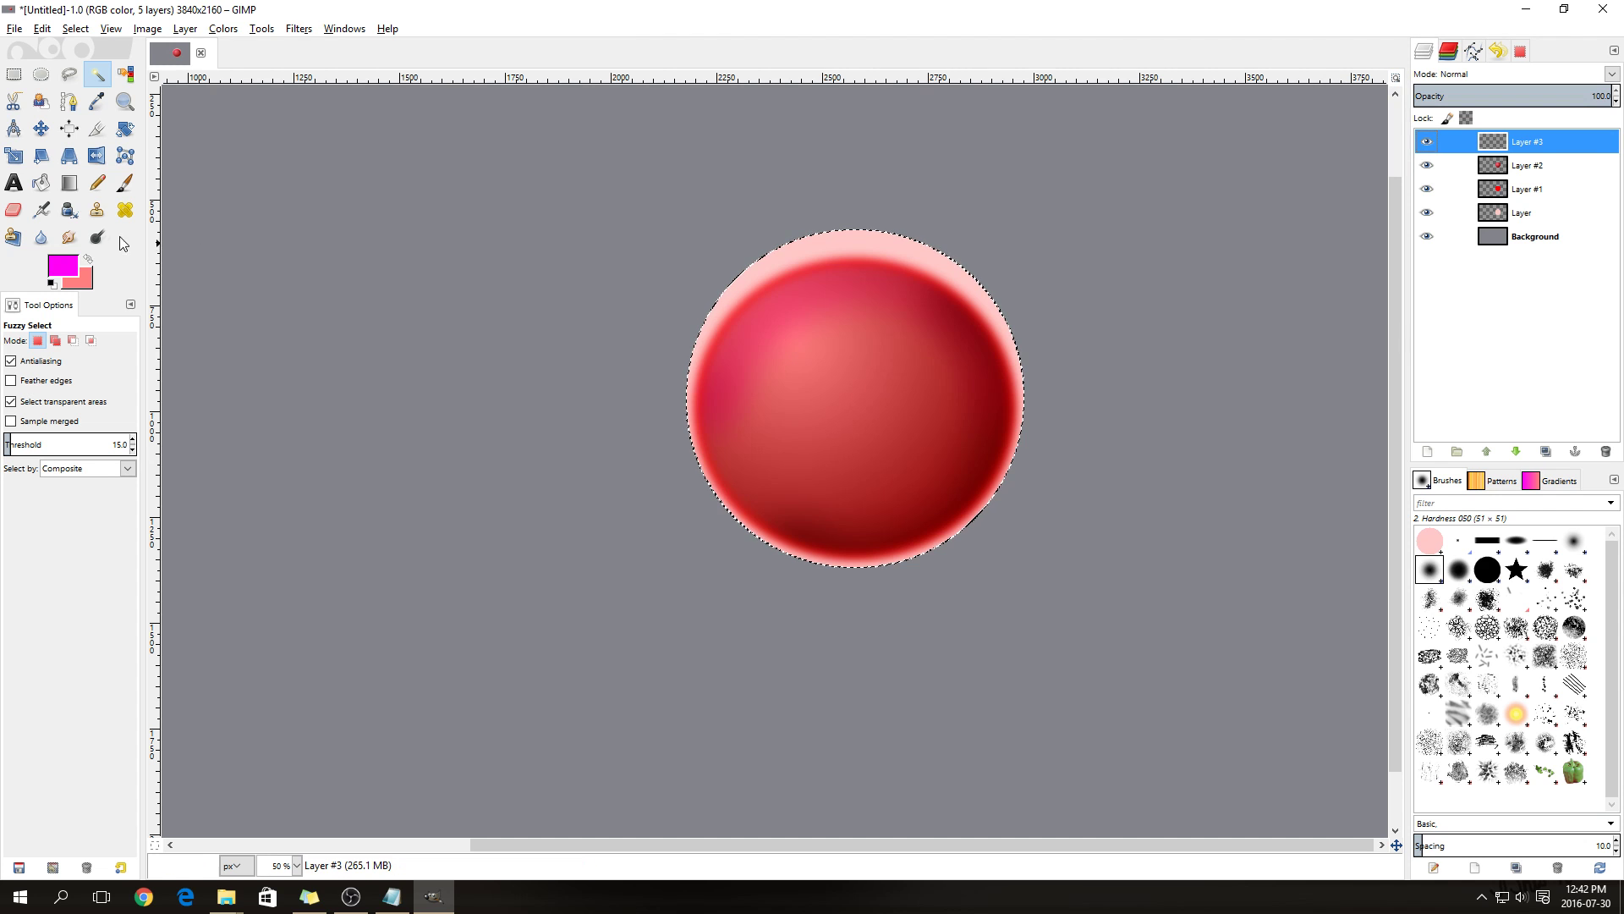
Set the foreground color to pale yellow, fffdcb
click(62, 265)
drag(263, 404, 301, 410)
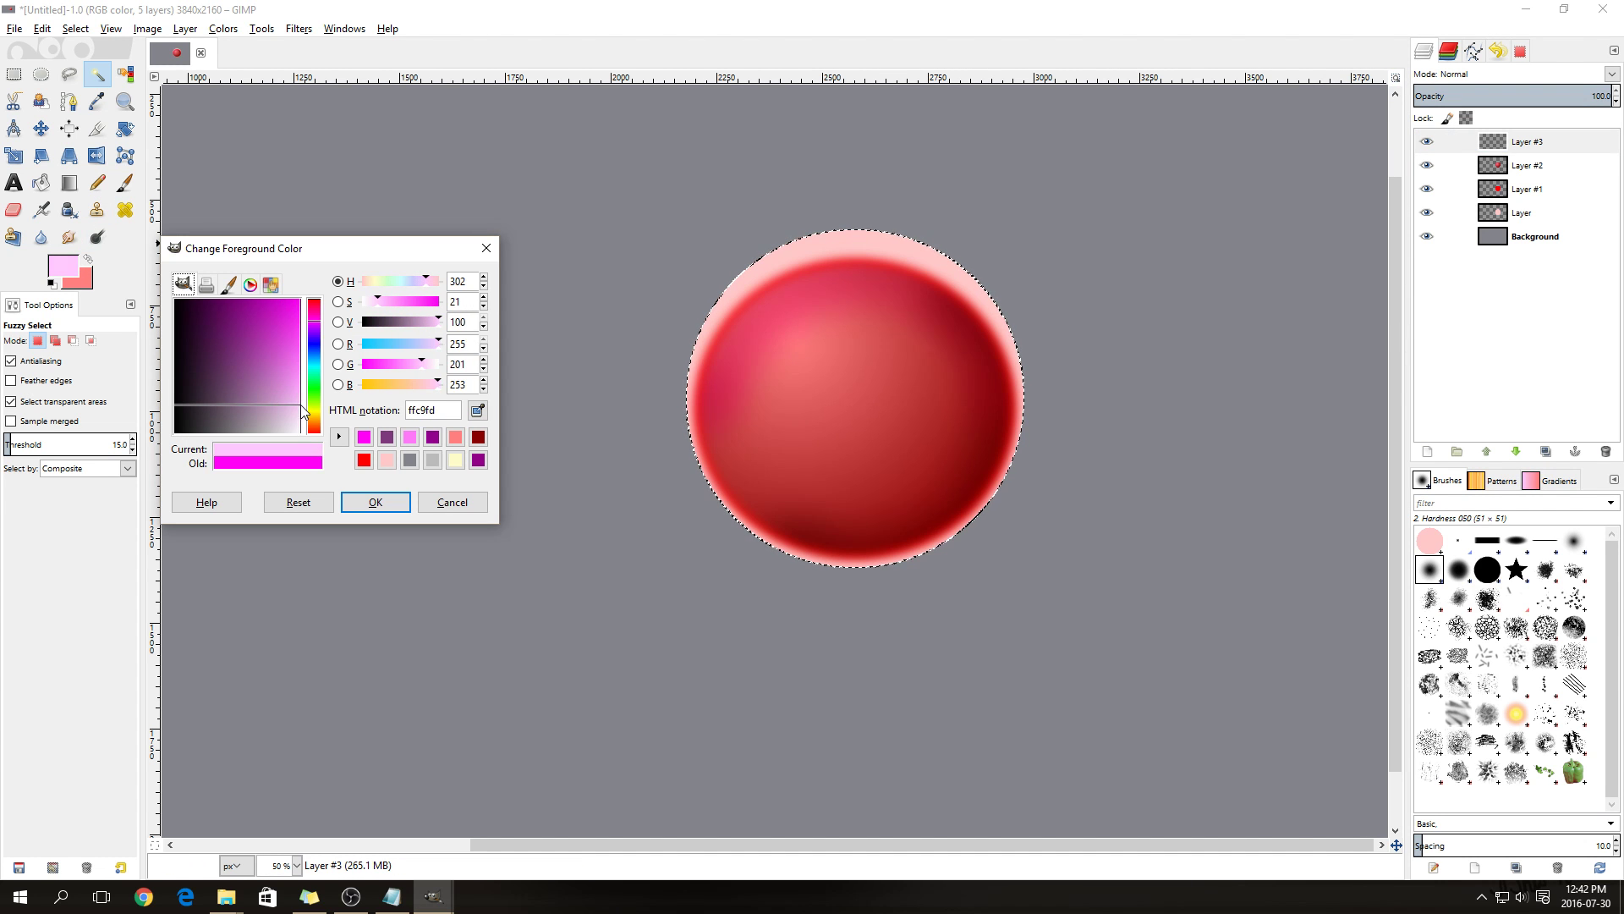
click(313, 412)
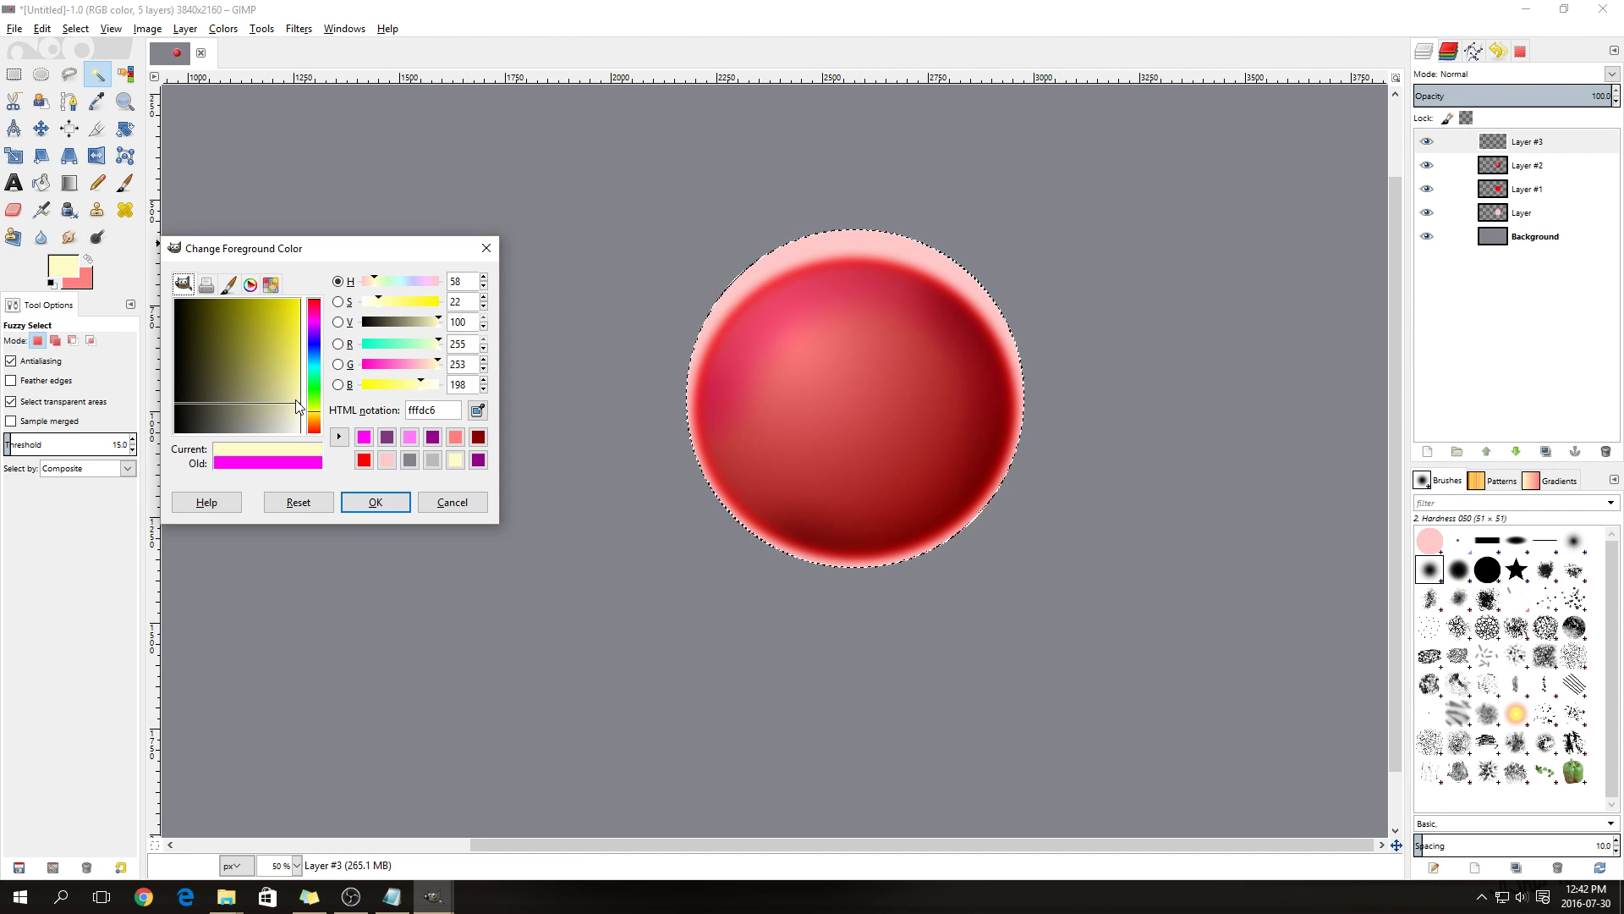
drag(298, 406, 301, 407)
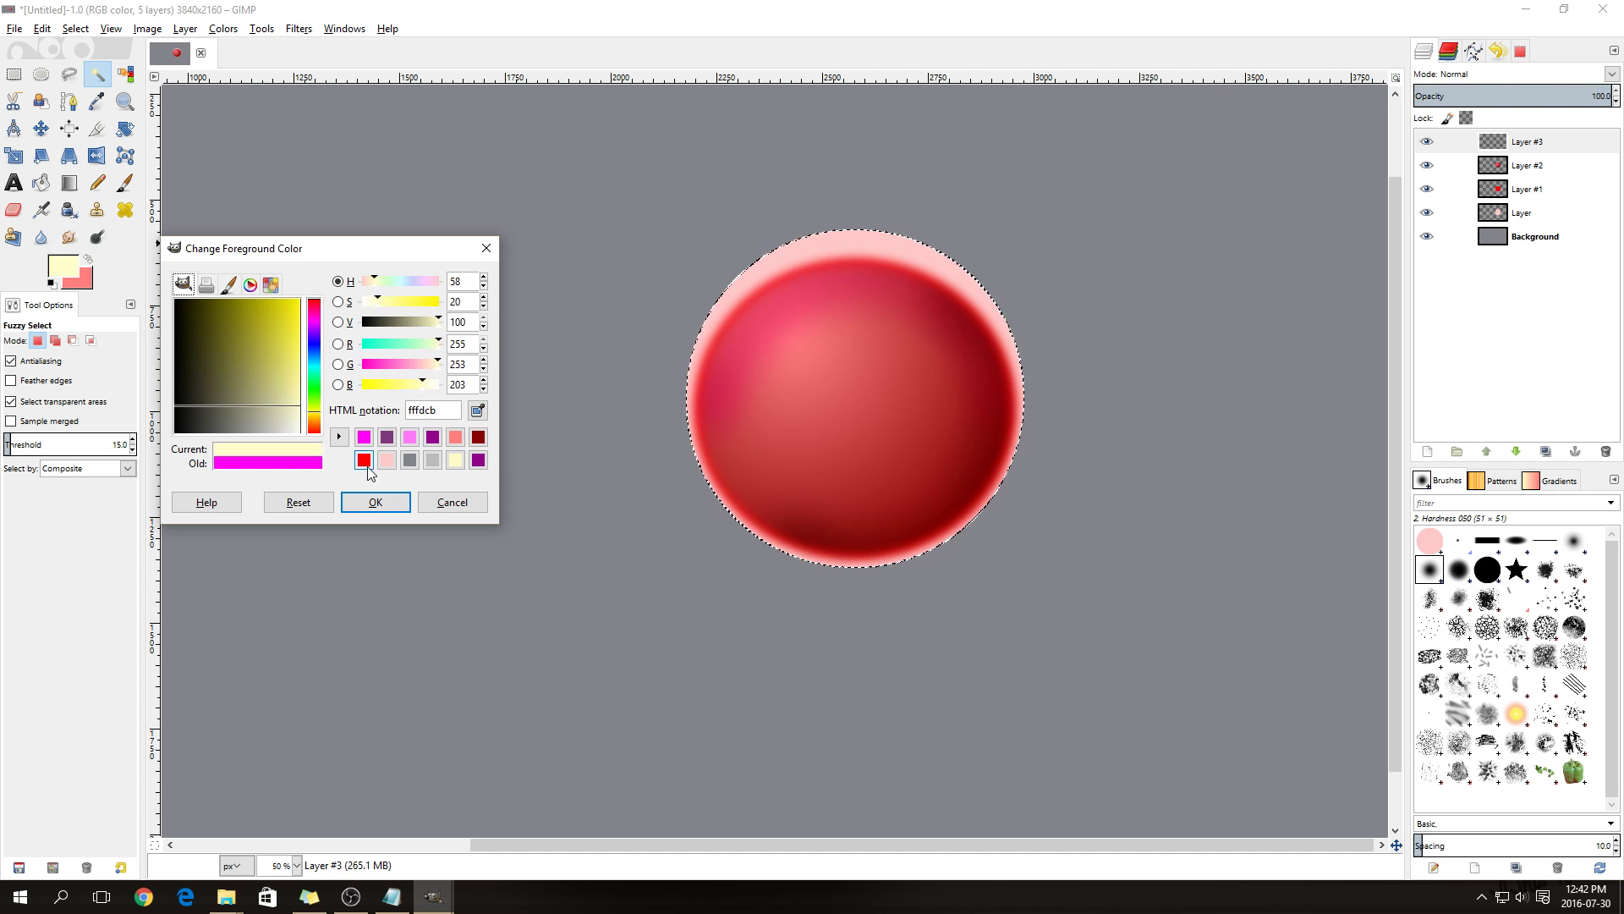
click(387, 505)
With the Airbrush at size 50, paint a small pale yellow highlight on the upper-left part of the ball
click(40, 209)
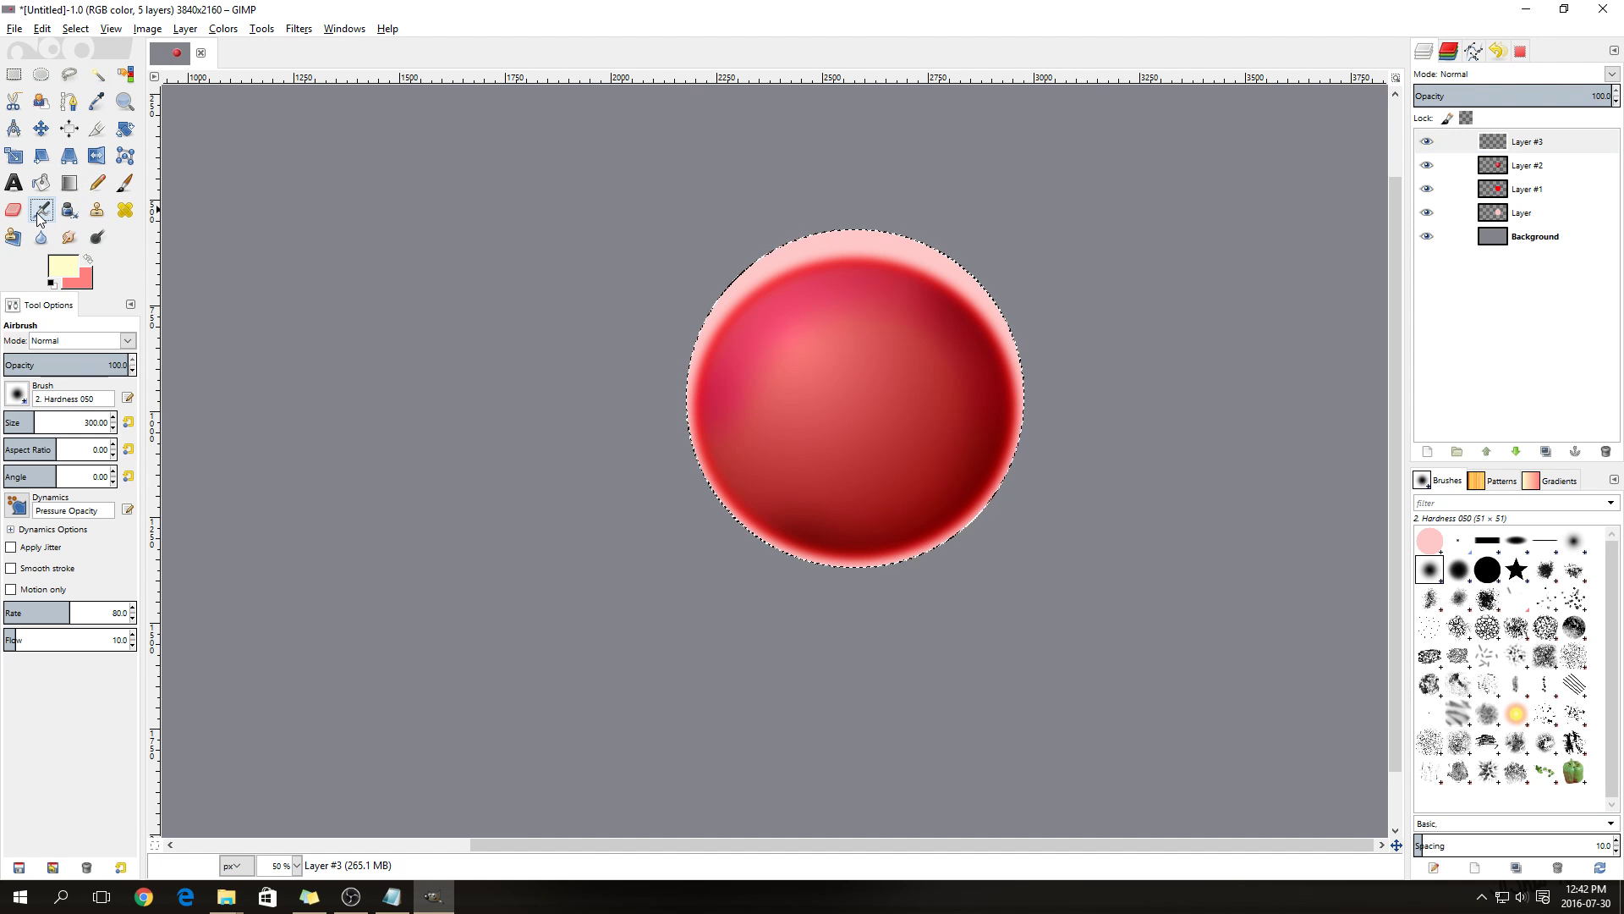
triple_click(96, 422)
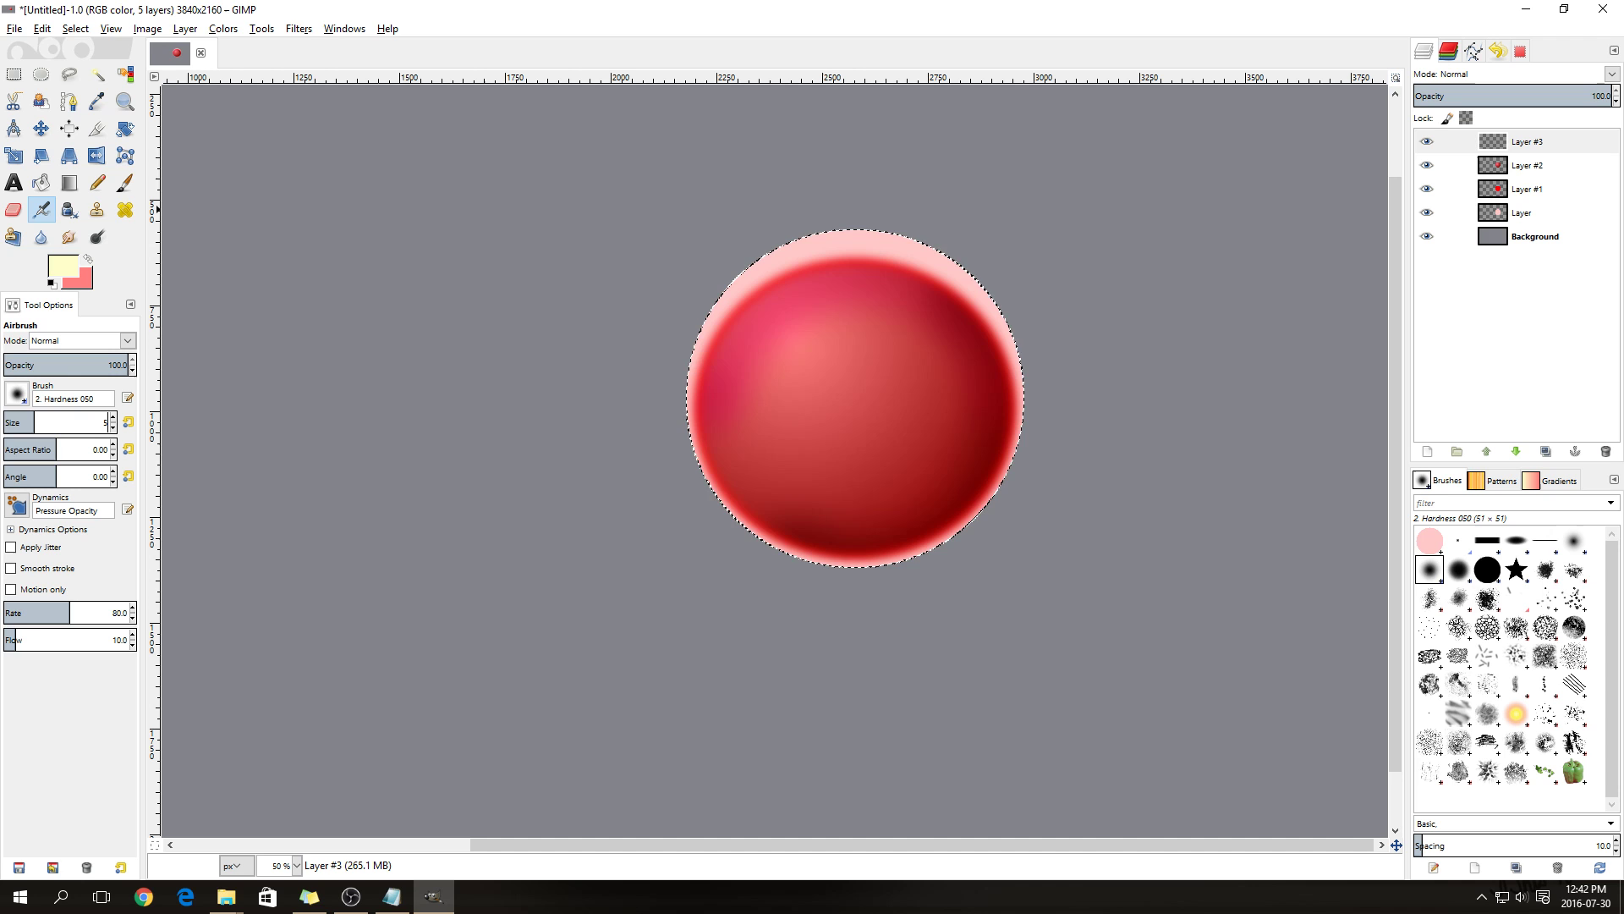
text(50)
key(Return)
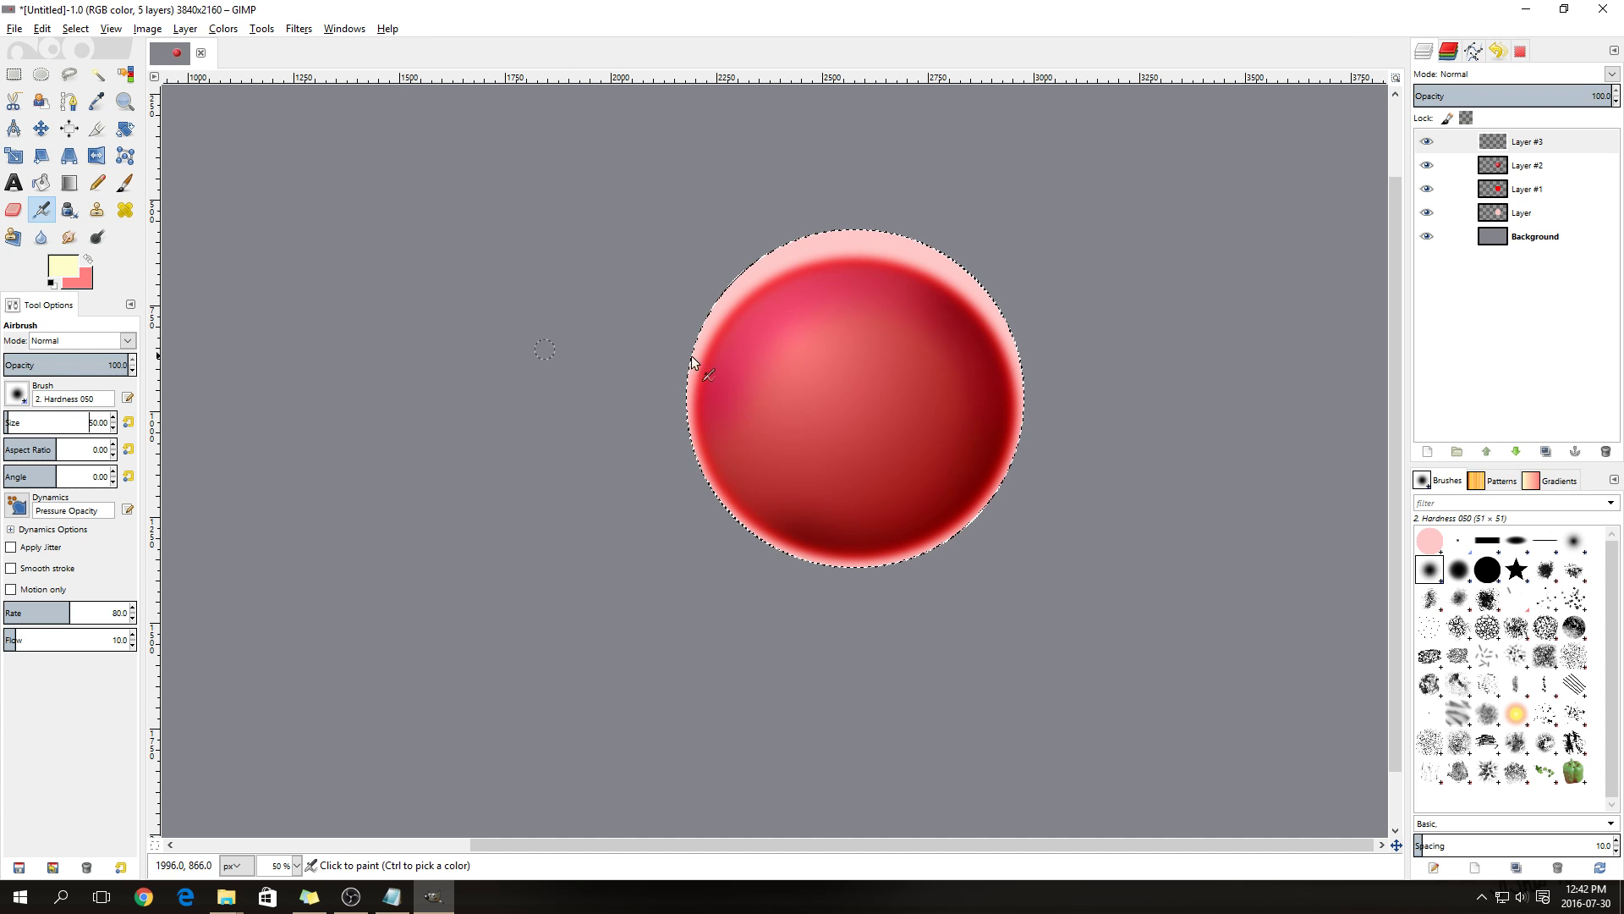
click(800, 349)
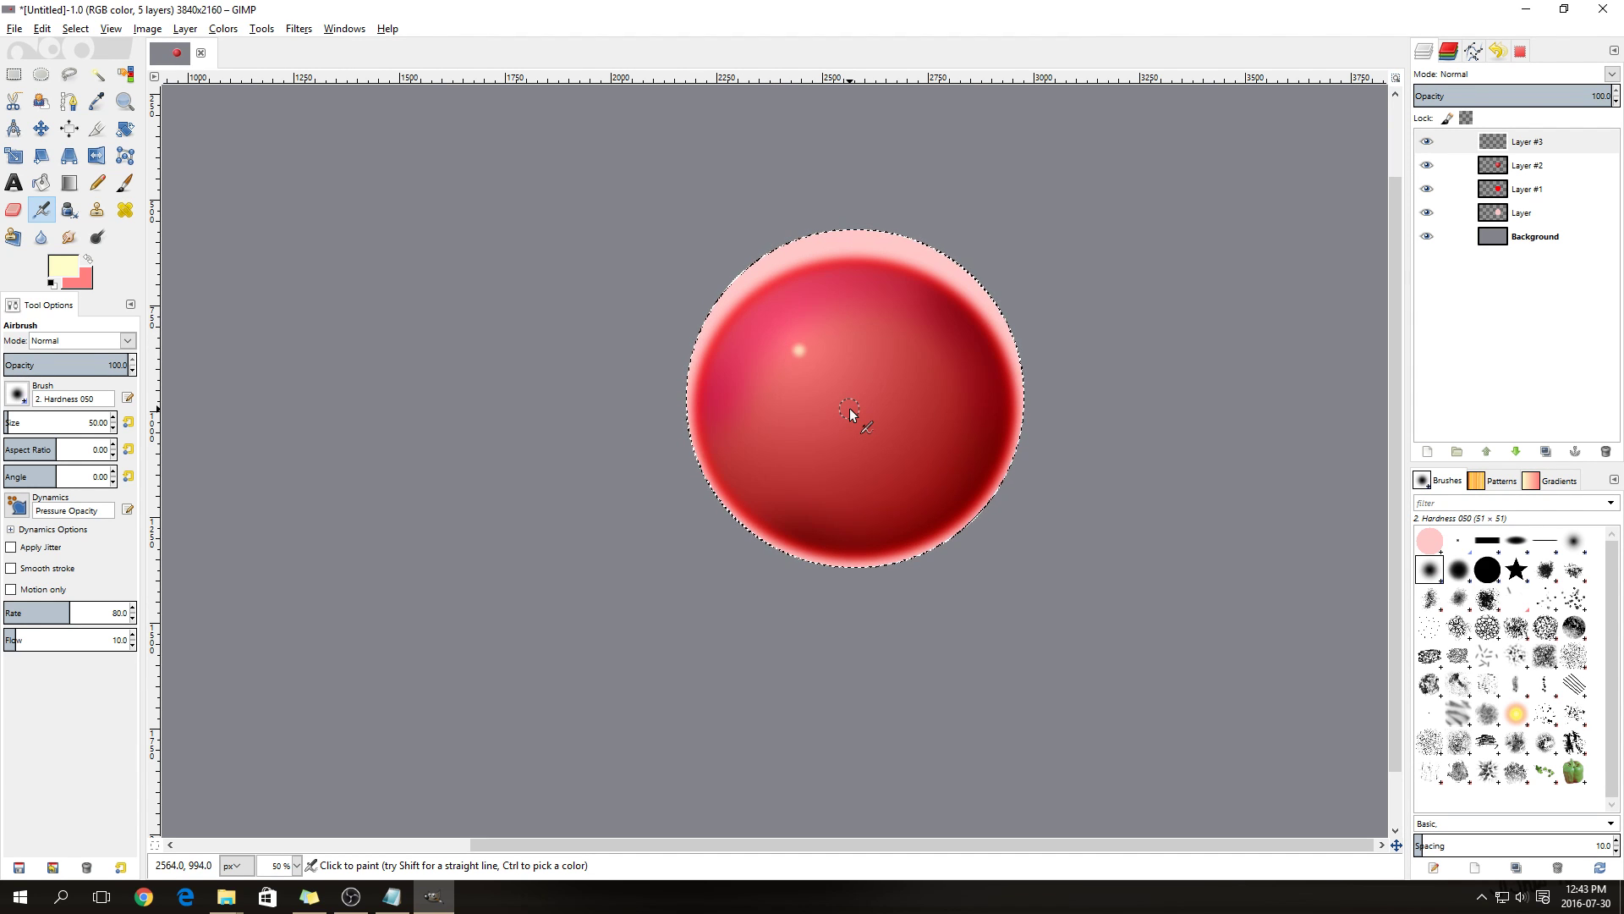
Widen the pale yellow highlight on the ball's upper-left part with Airbrush dabs at brush sizes 100 and 200
double_click(97, 422)
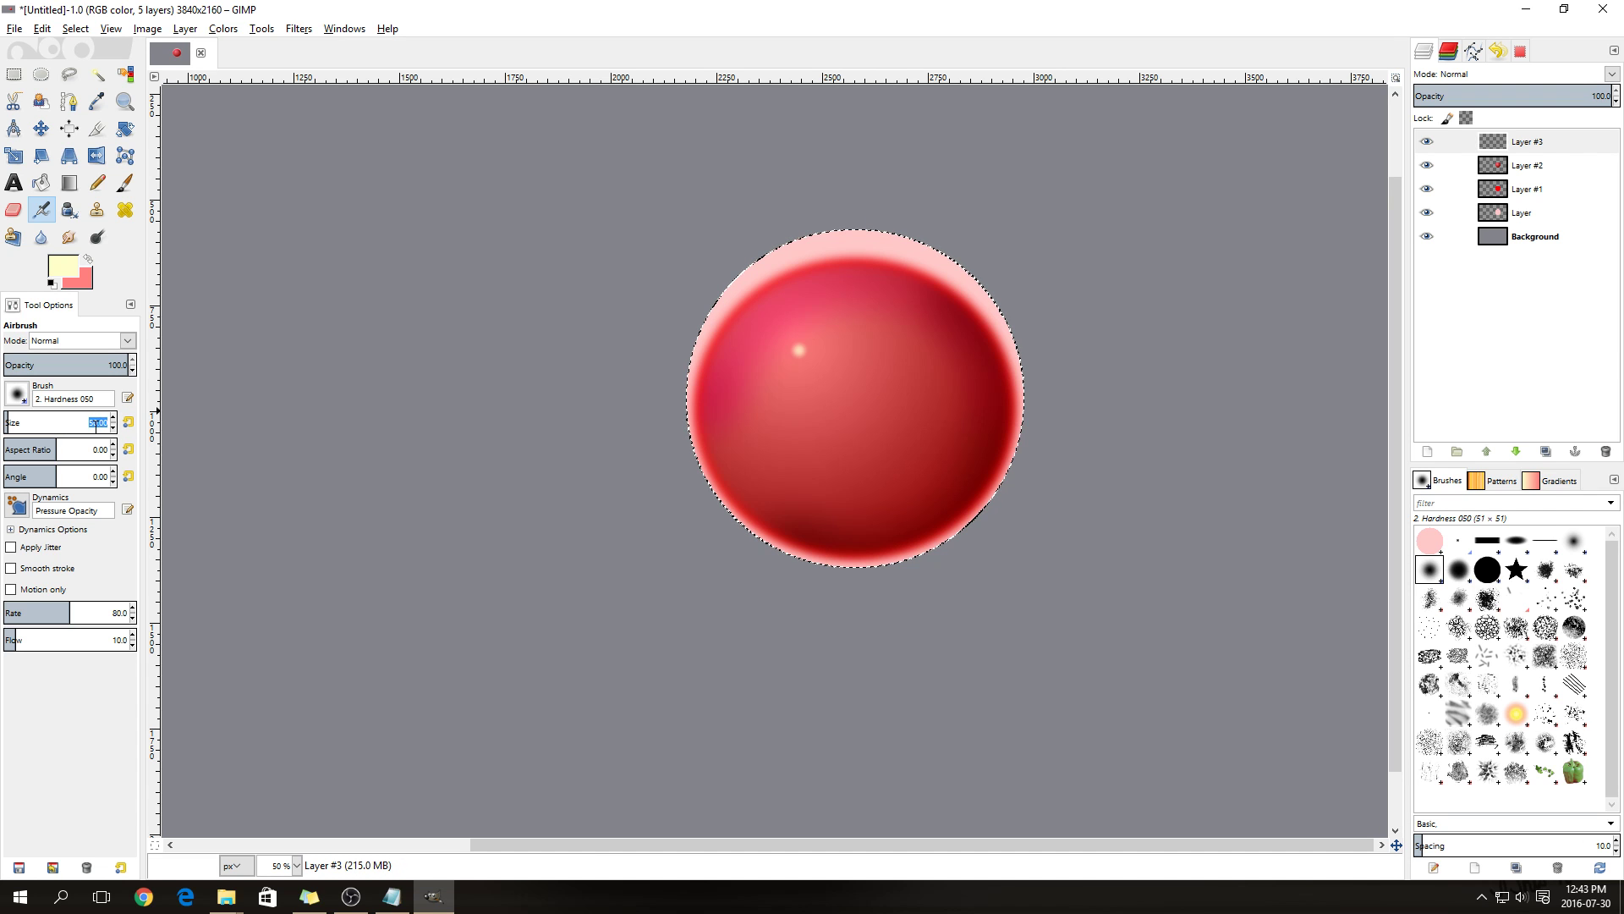
text(1)
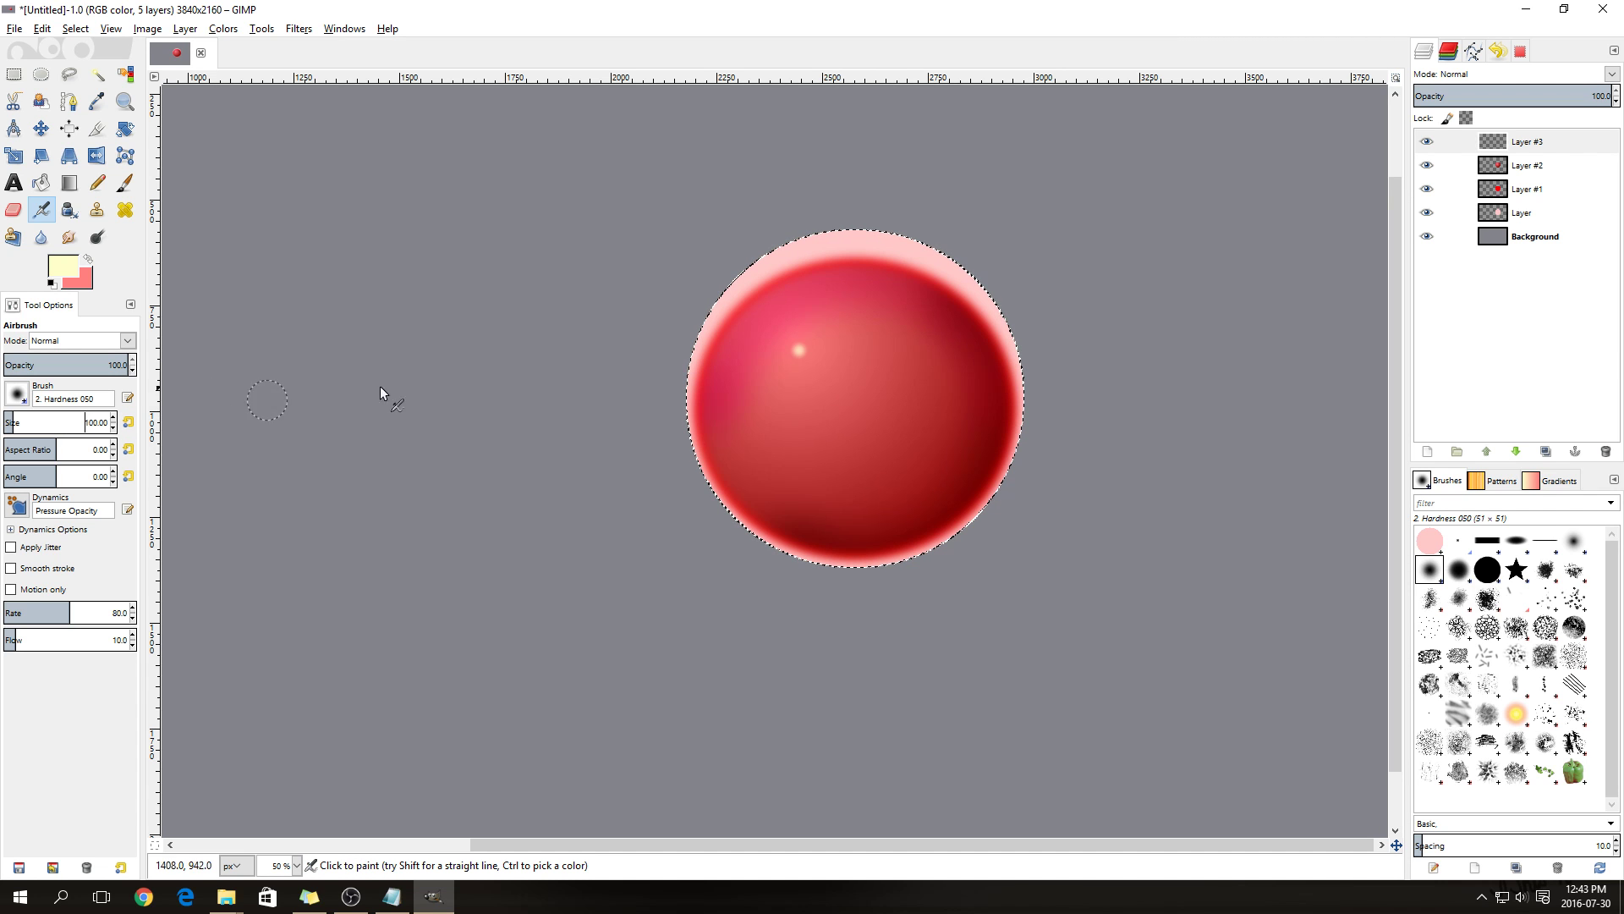
click(798, 350)
click(108, 422)
drag(108, 422, 102, 423)
key(BackSpace)
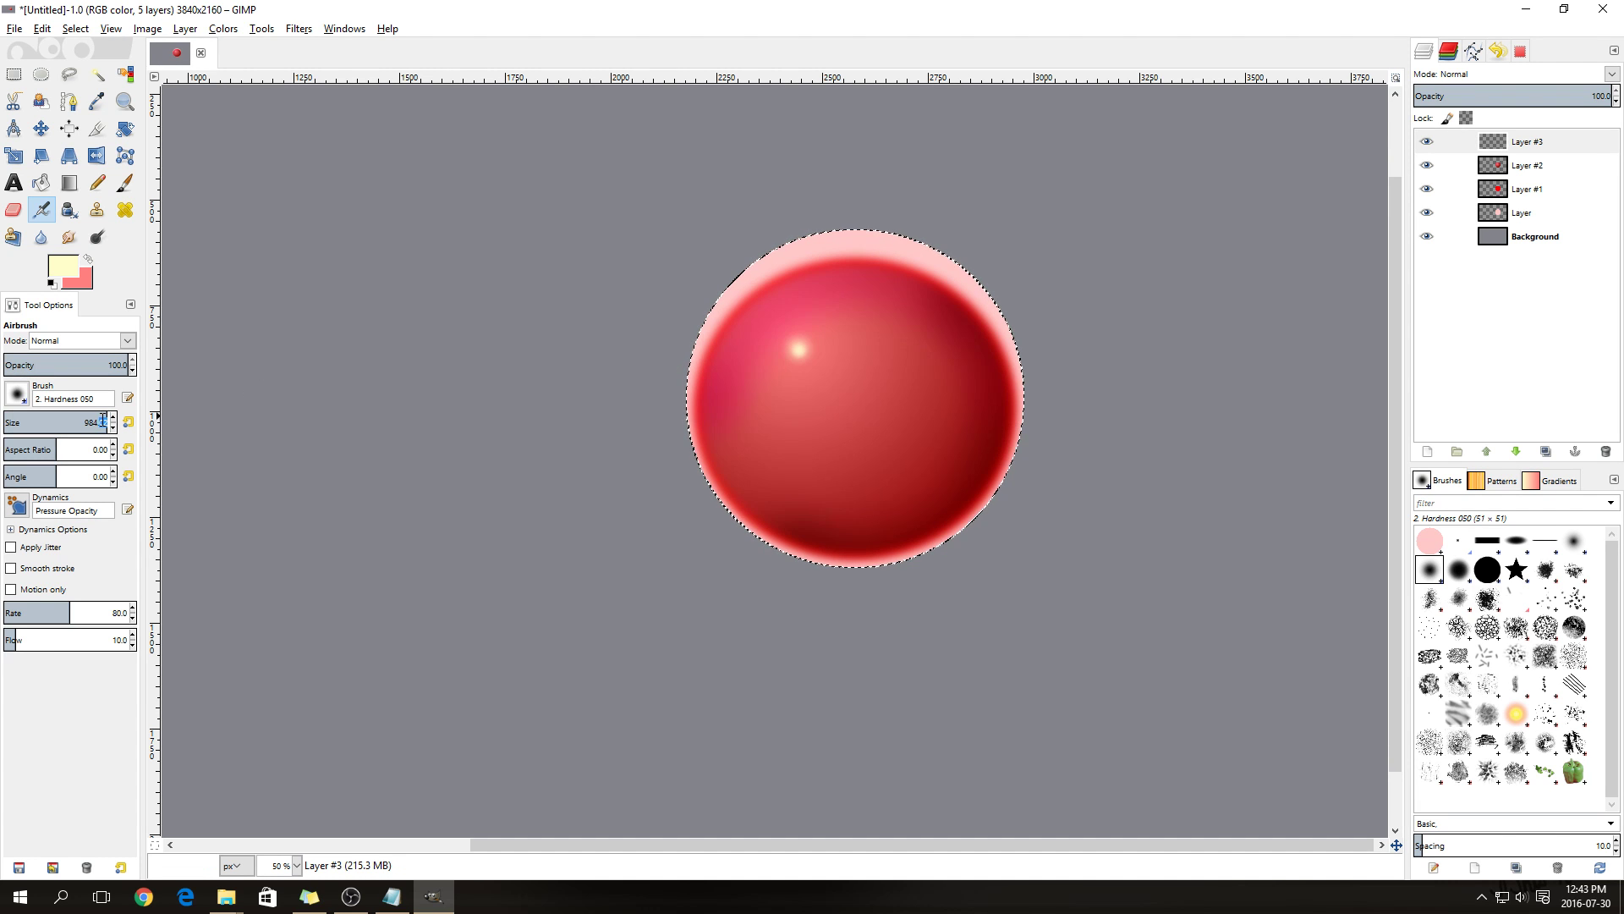
text(200)
key(Return)
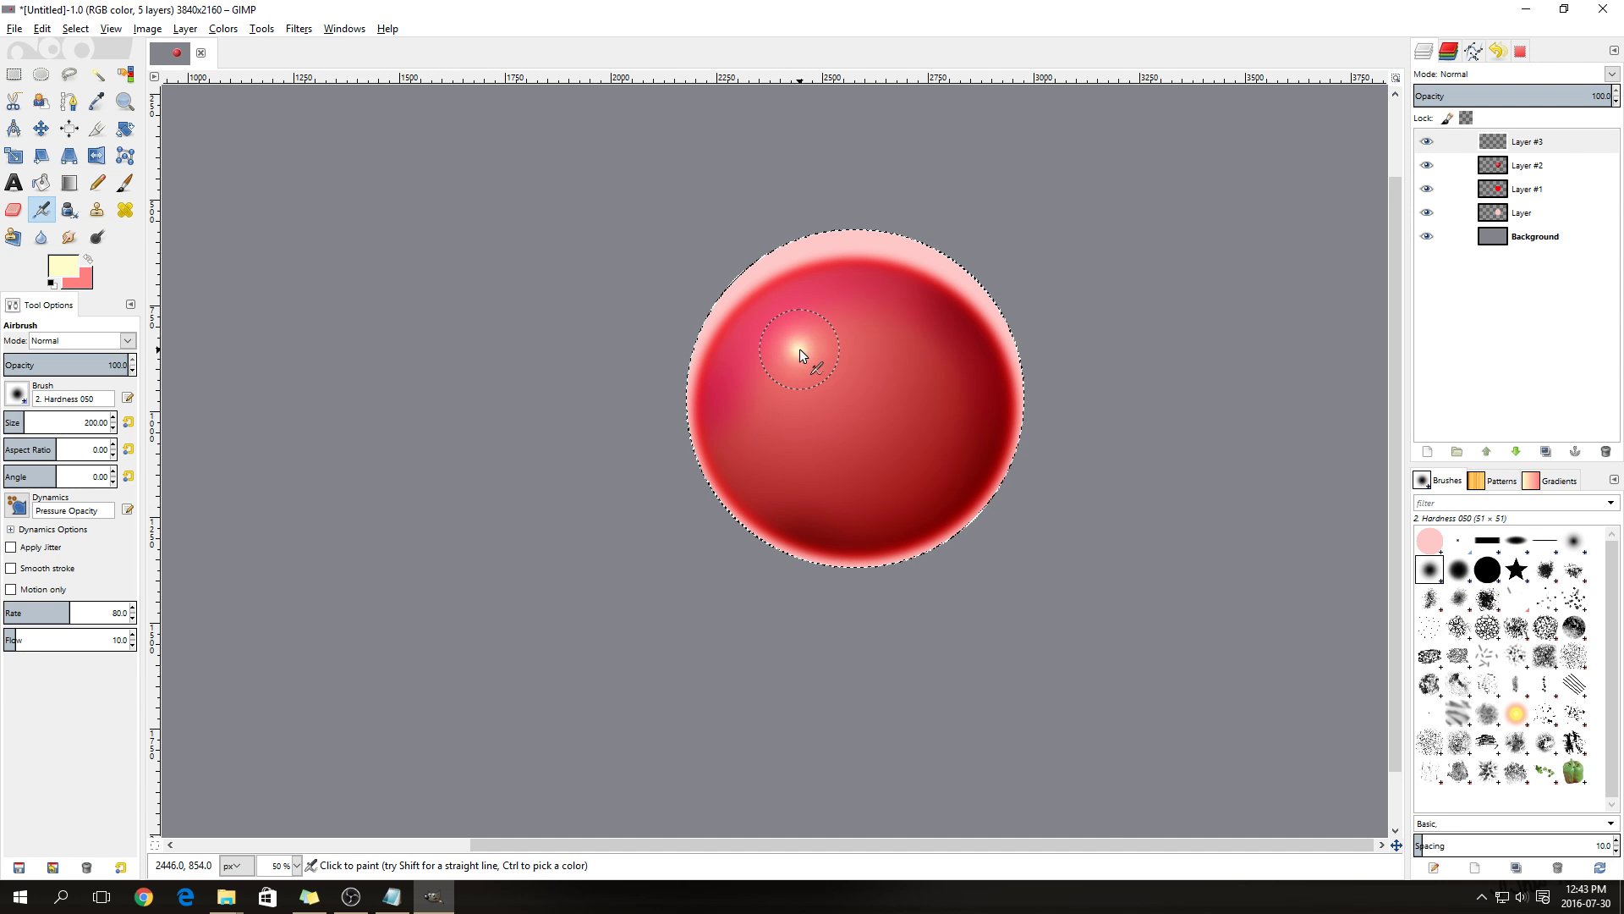
Airbrush a larger soft glow over the highlight with the brush size set to 300
triple_click(105, 422)
text(300)
key(Return)
drag(801, 350, 800, 349)
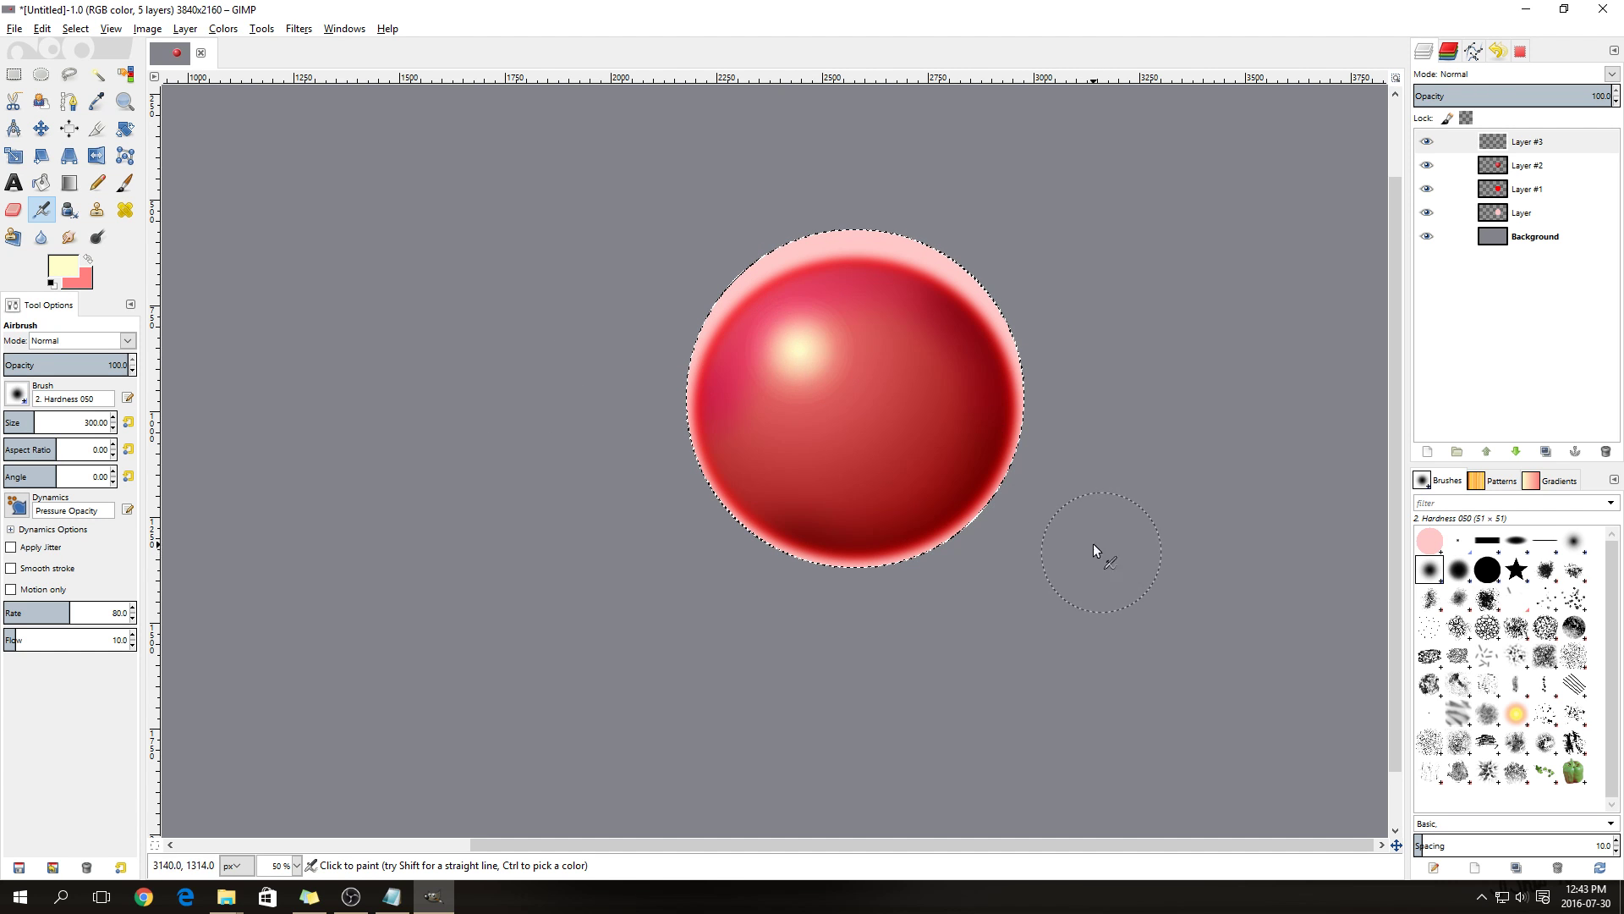
Soften the pale yellow highlight layer with a Gaussian Blur
ctrl+scroll(840, 325, up, 3)
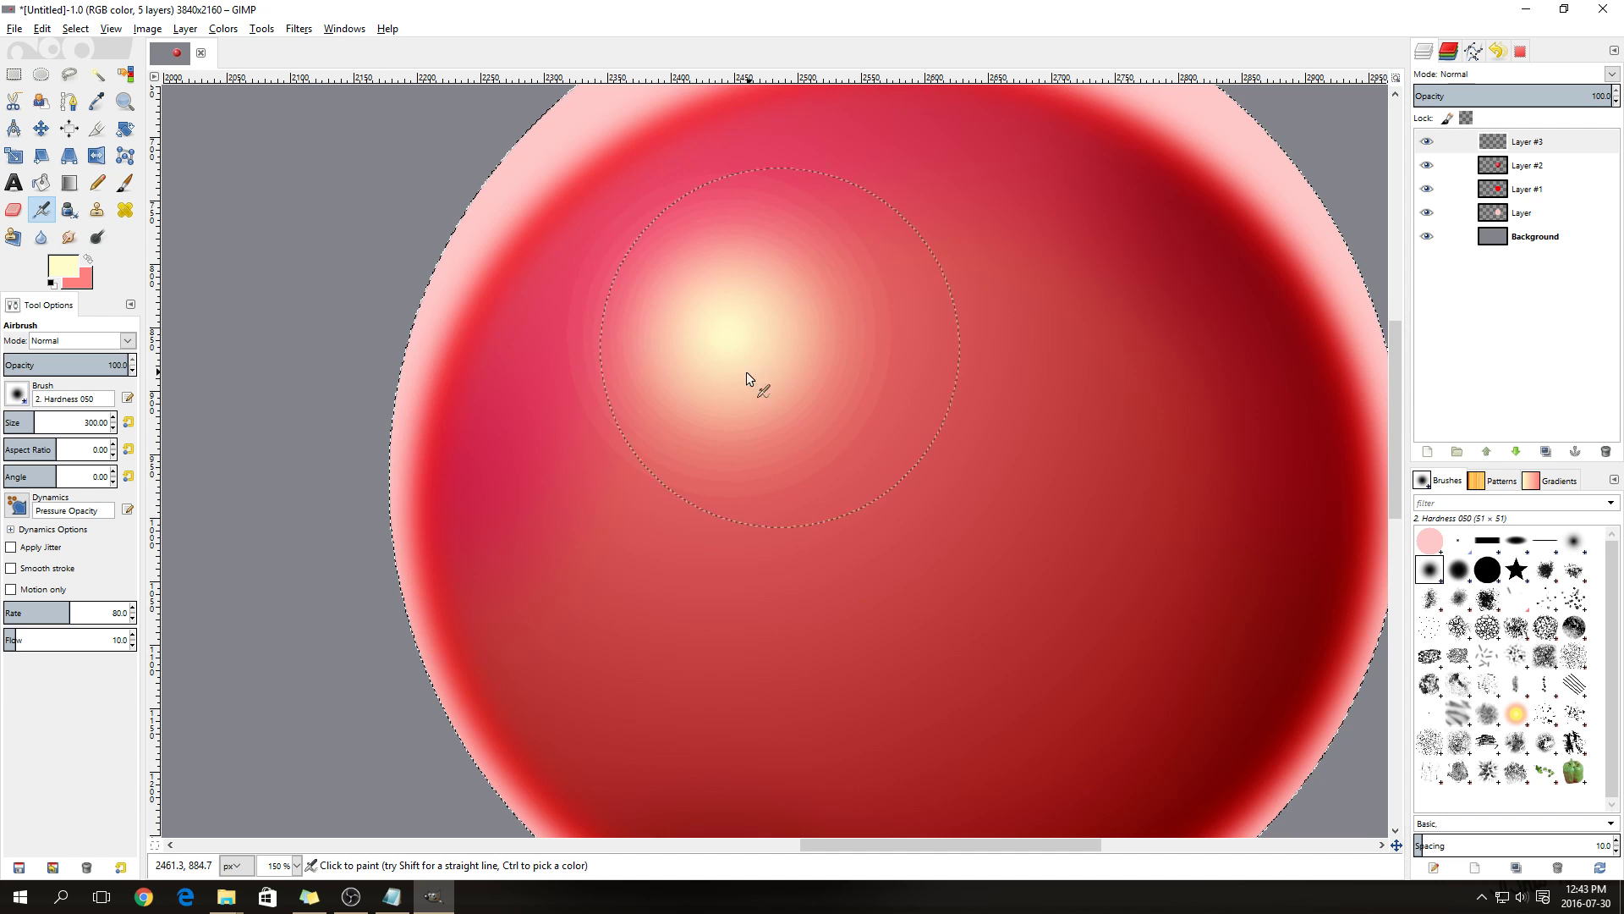
ctrl+scroll(787, 489, down, 1)
ctrl+scroll(785, 491, down, 1)
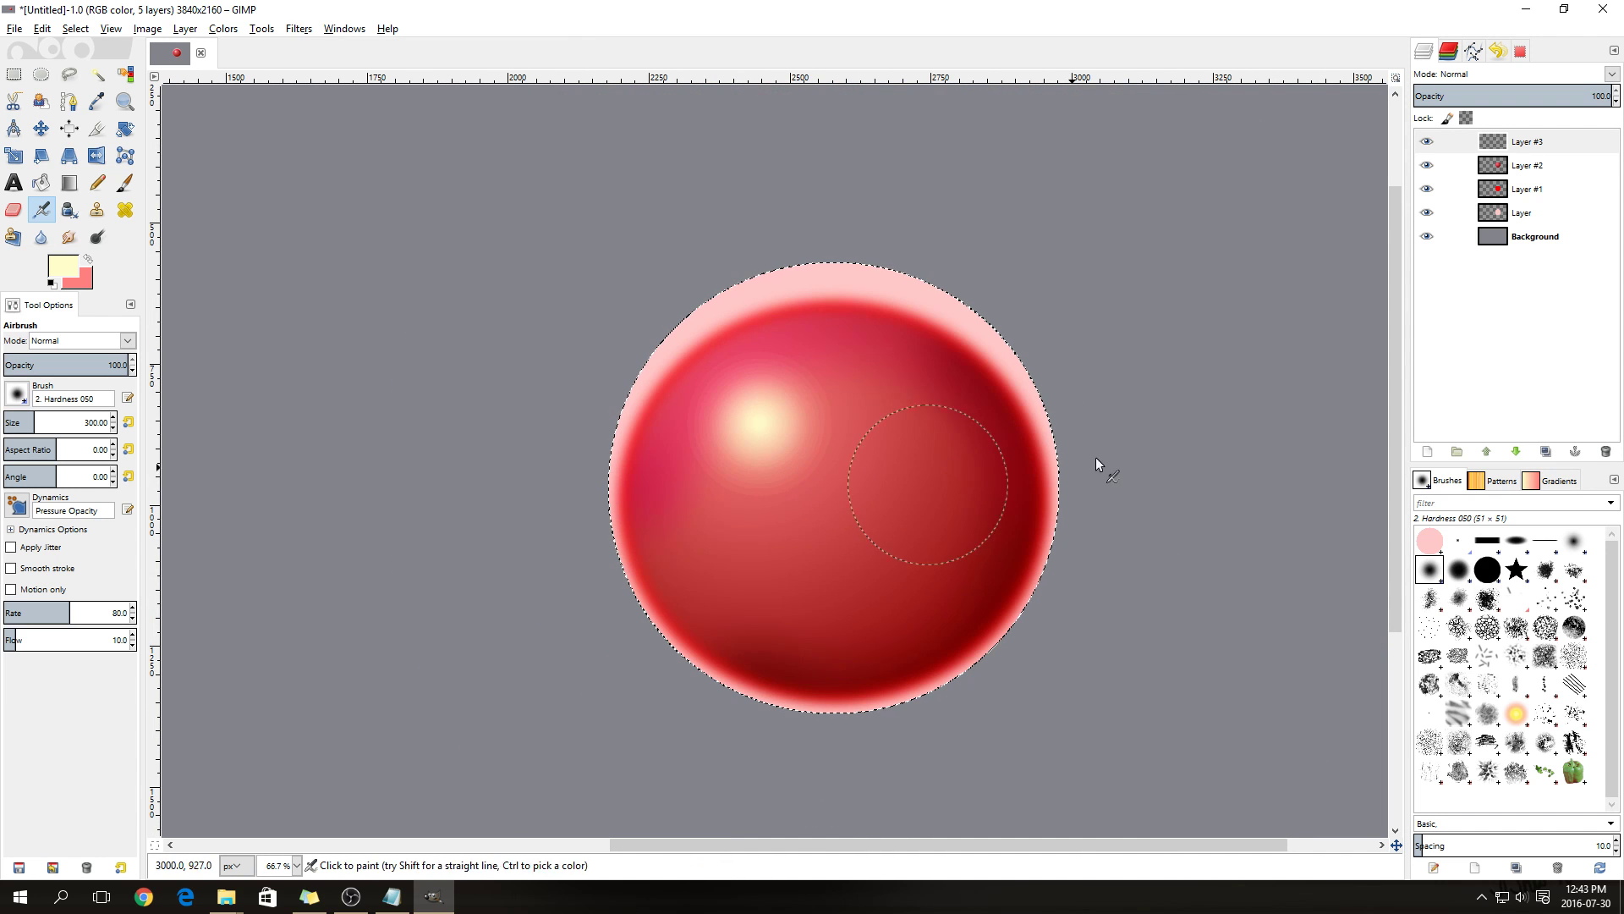
click(1543, 141)
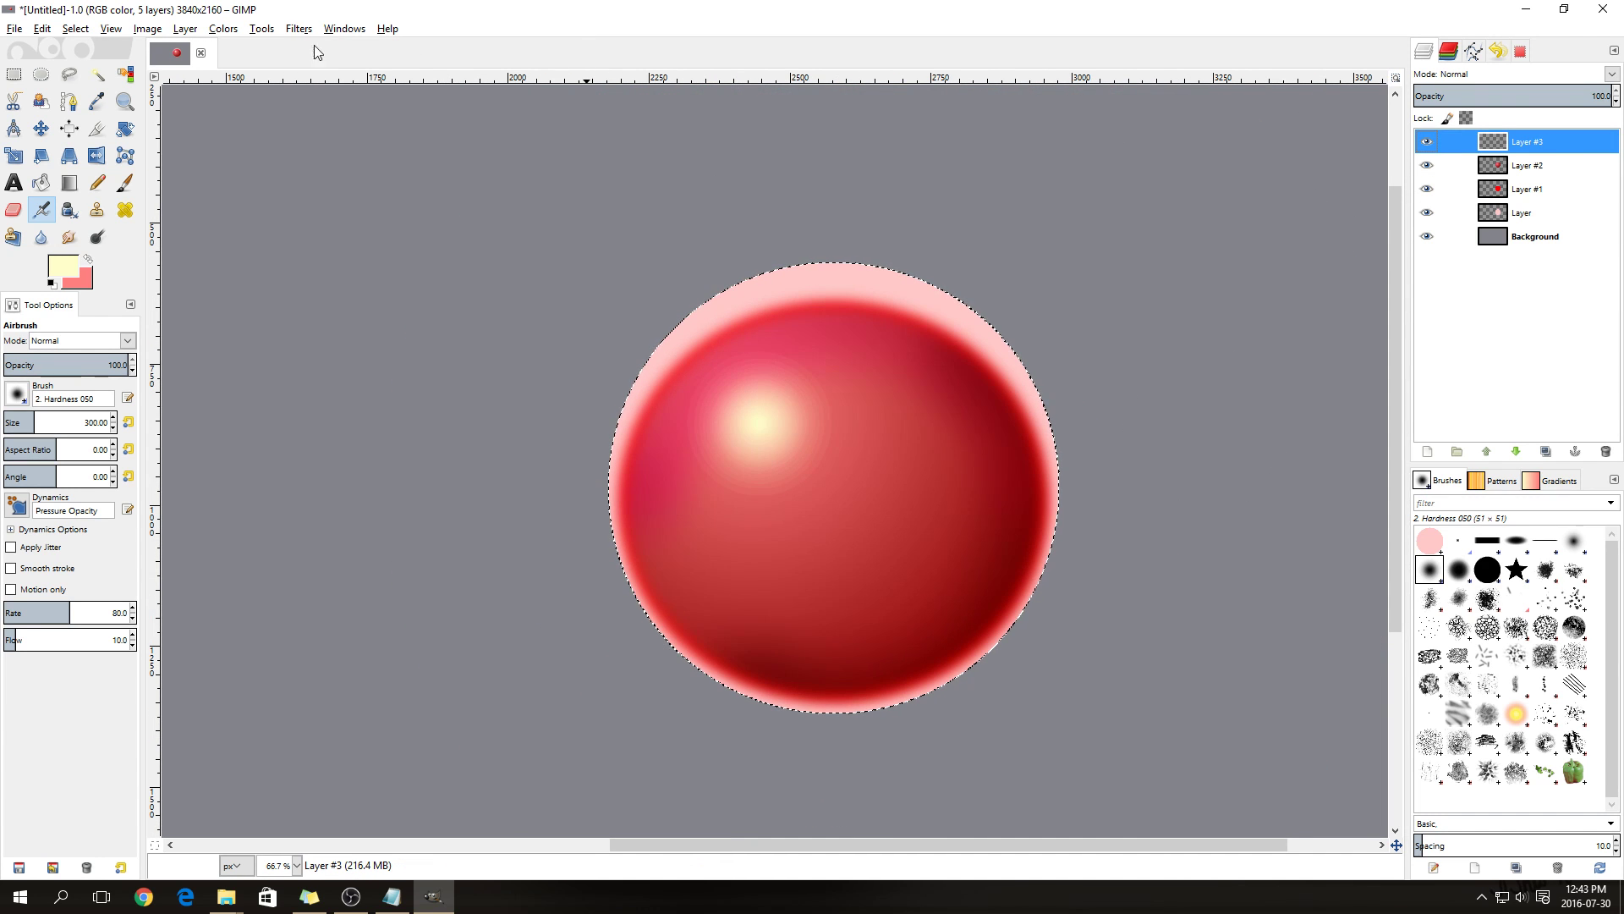
click(297, 30)
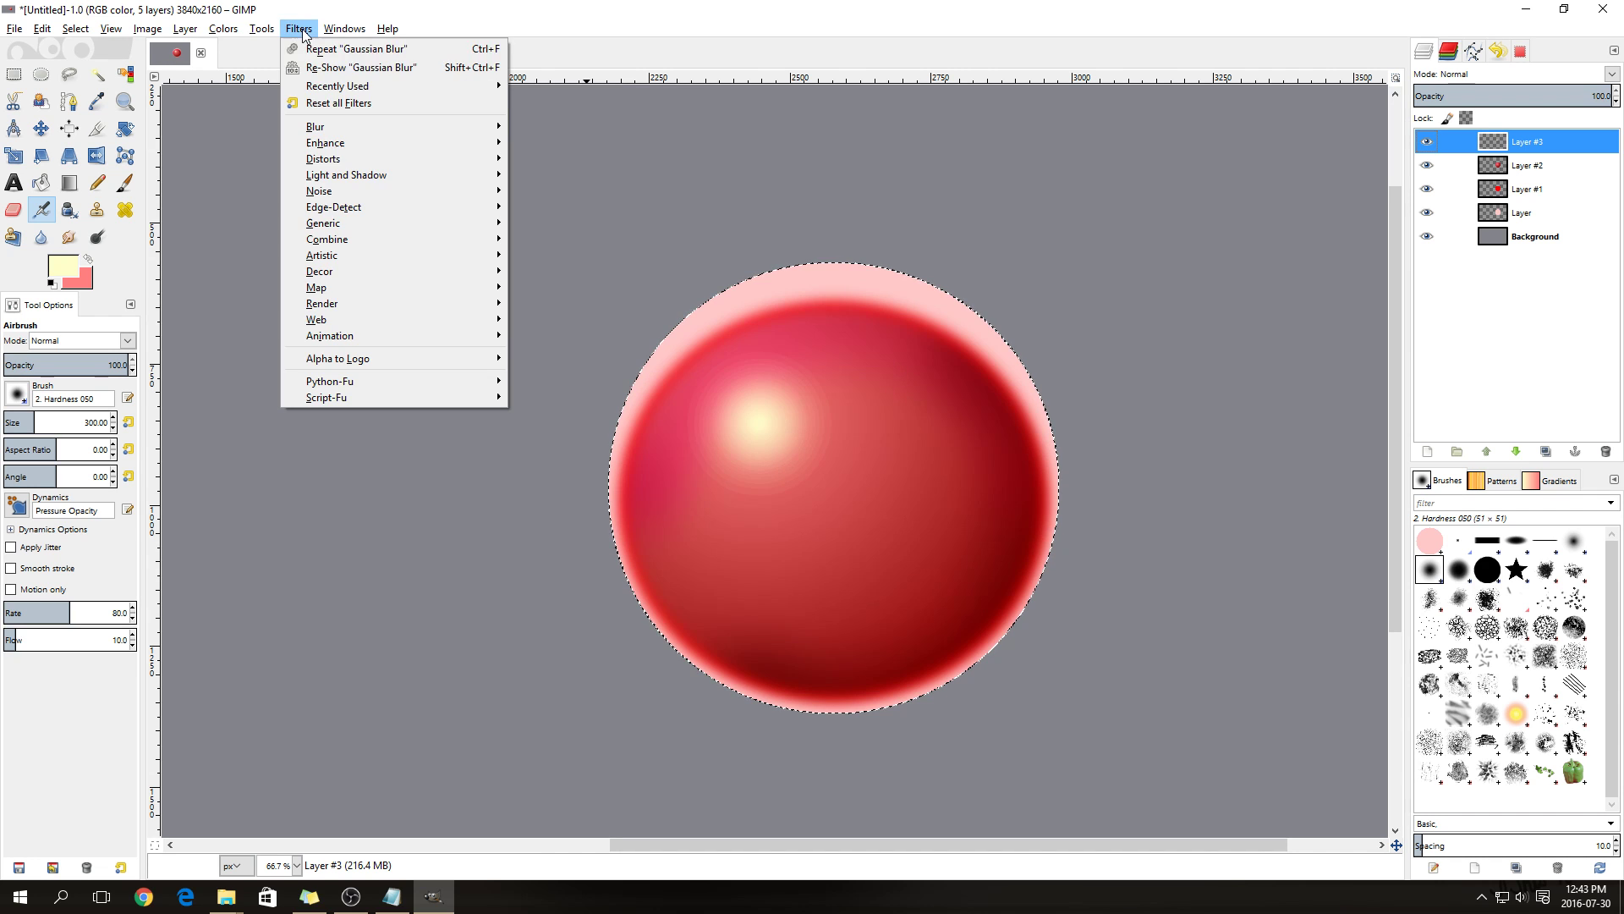
mouse_move(352, 126)
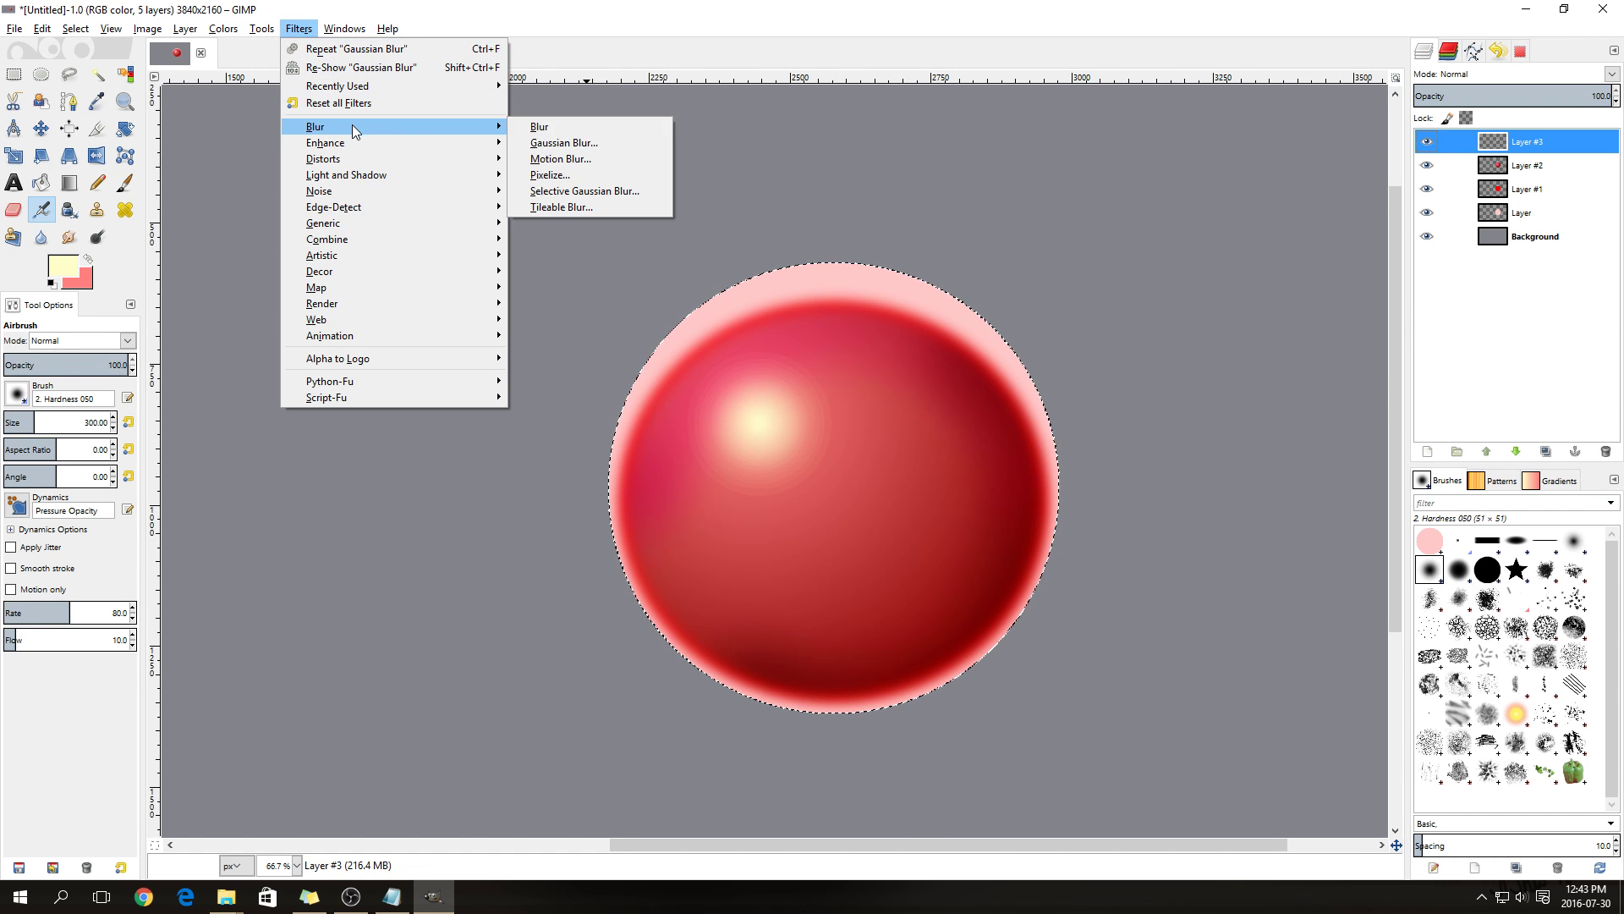
click(578, 144)
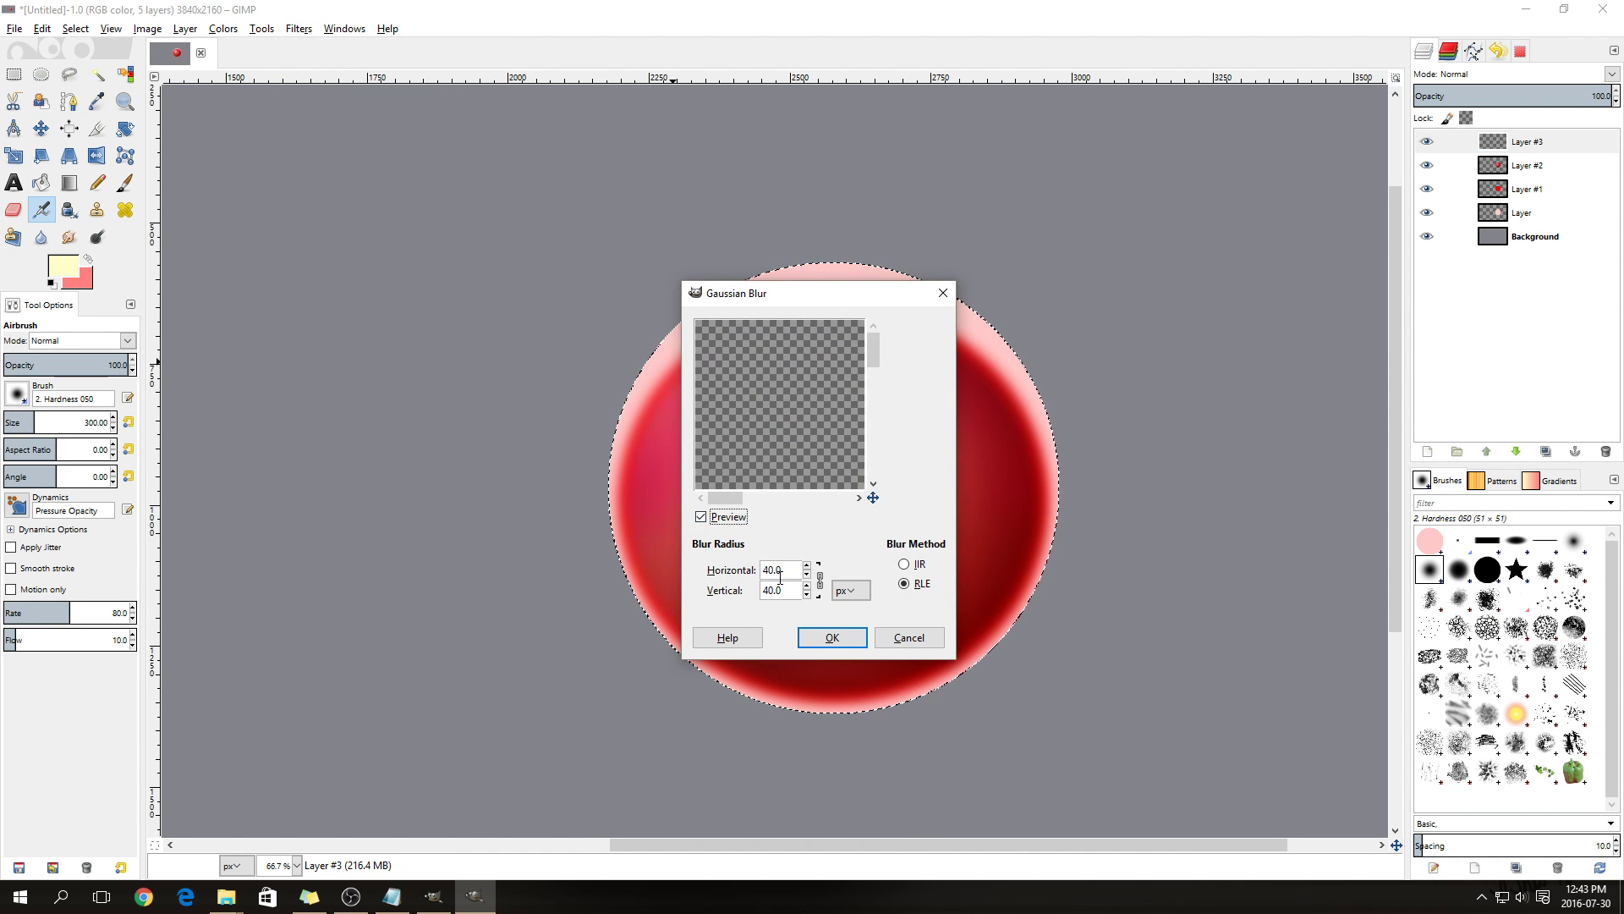
key(Tab)
click(848, 639)
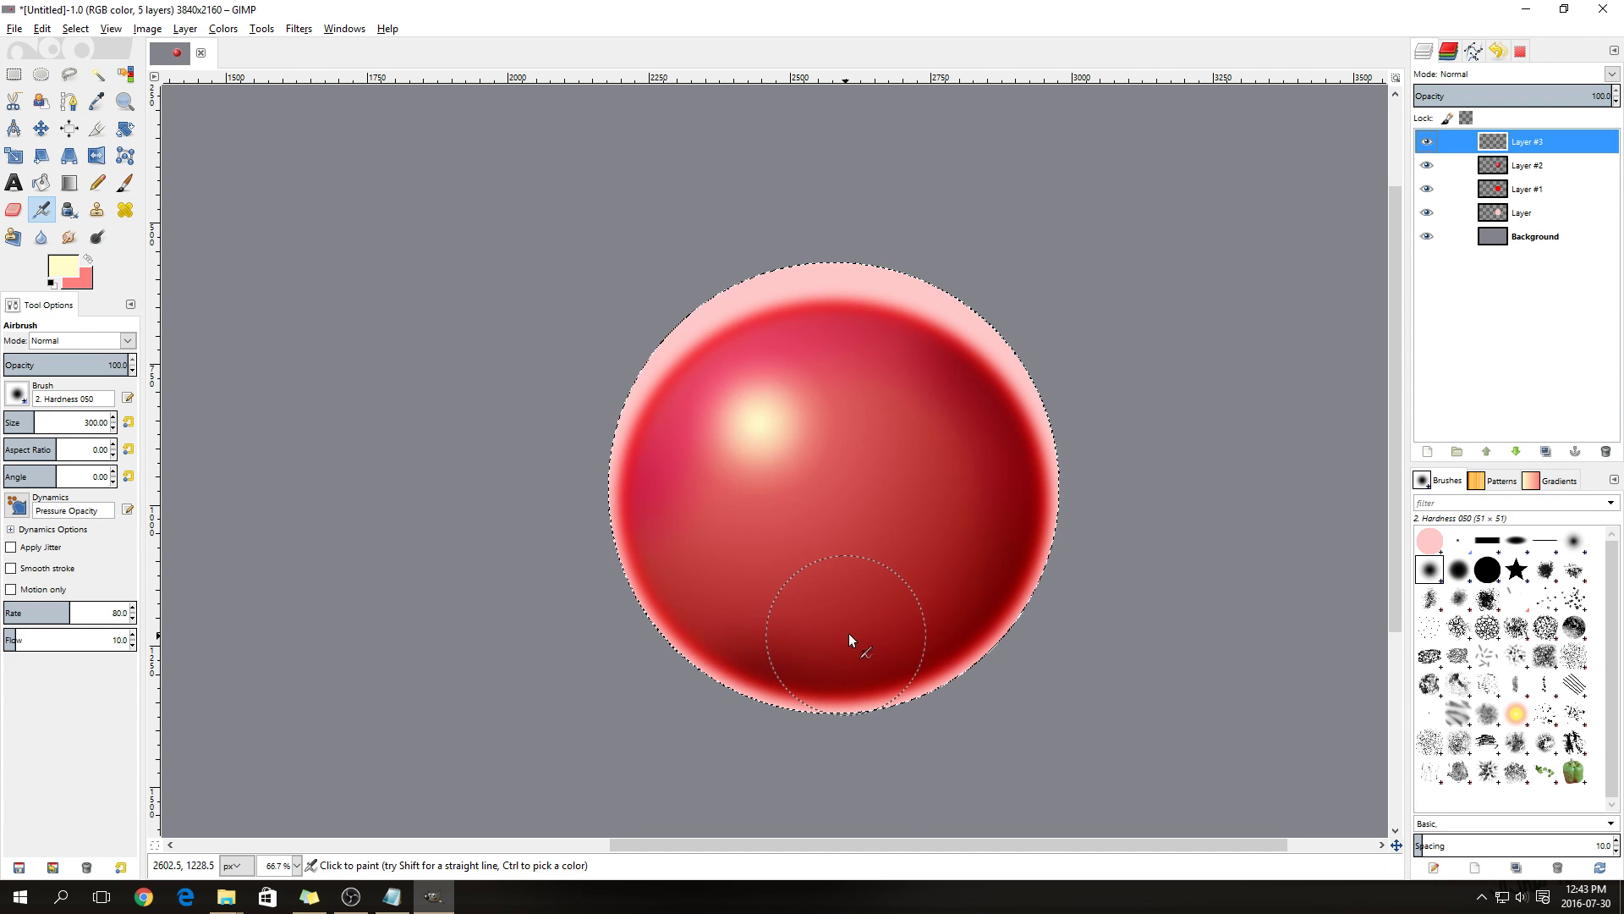
Inspect the blurred highlight up close and merge all the ball's layers into a single layer above the background
key(2)
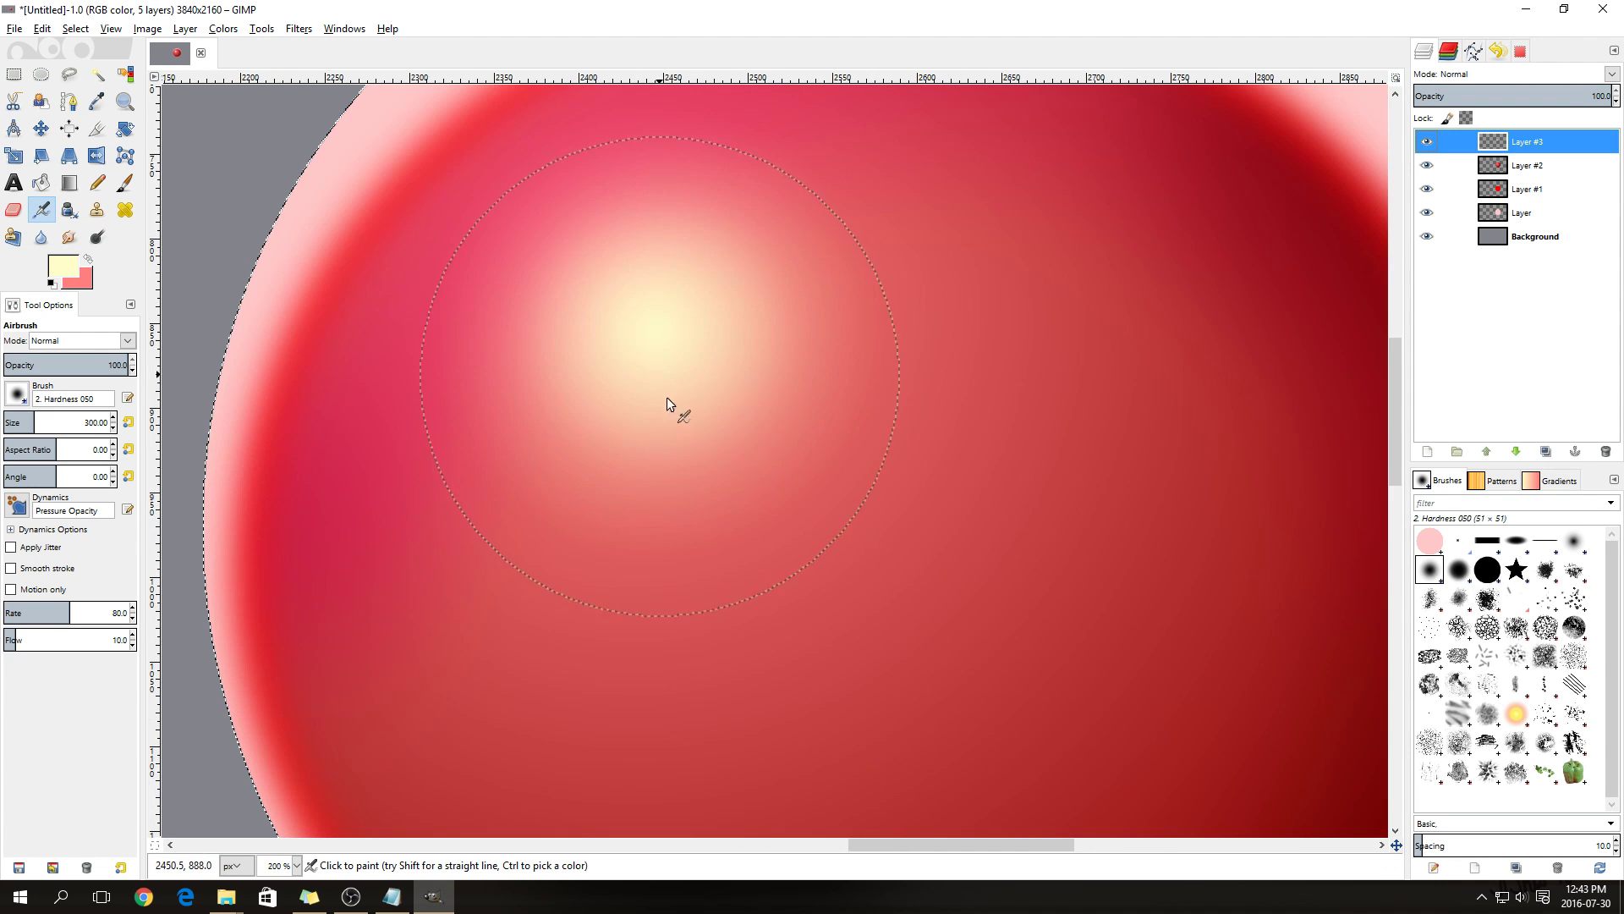
key(minus)
key(minus)
key(minus)
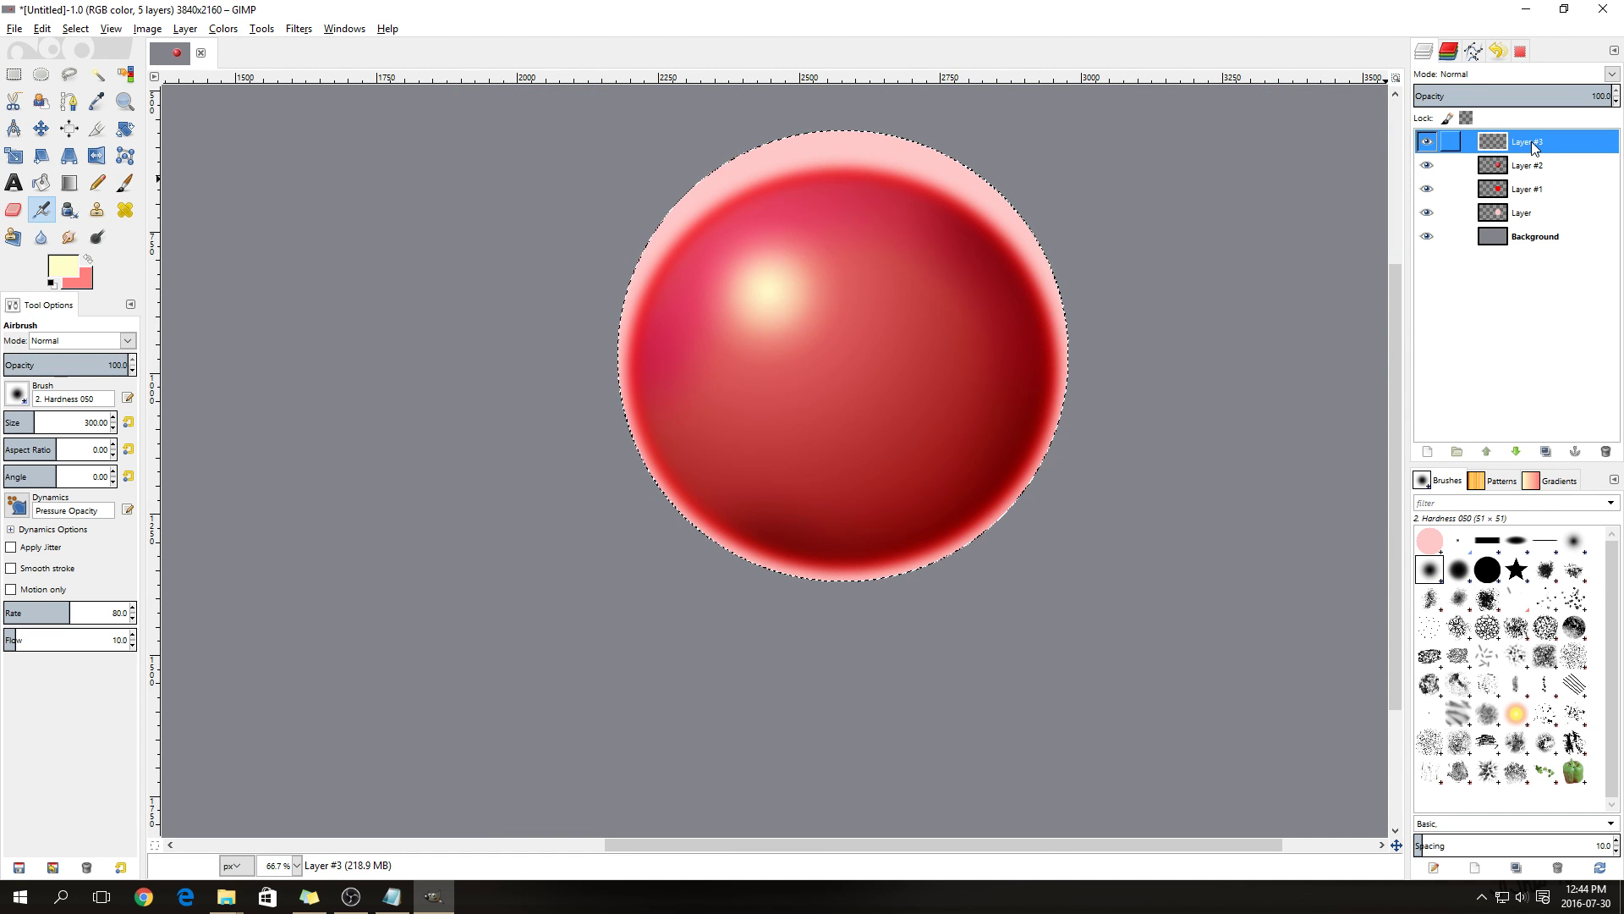
key(ctrl+m)
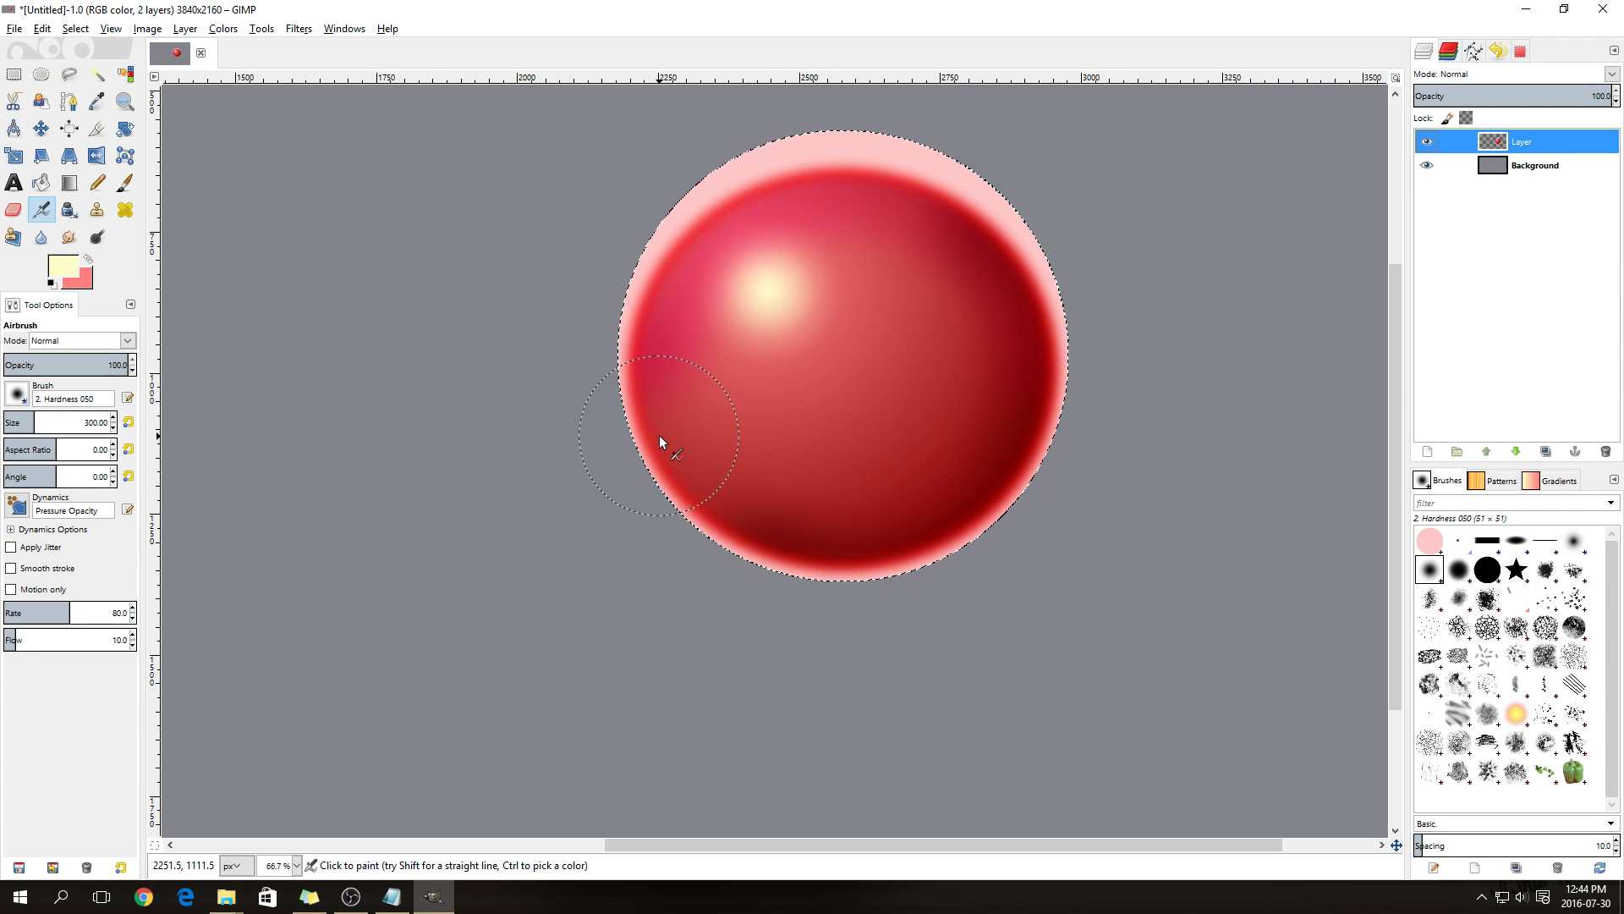
Draw an elliptical selection and fit it closely around the whole ball, about 816 by 812 px
click(40, 75)
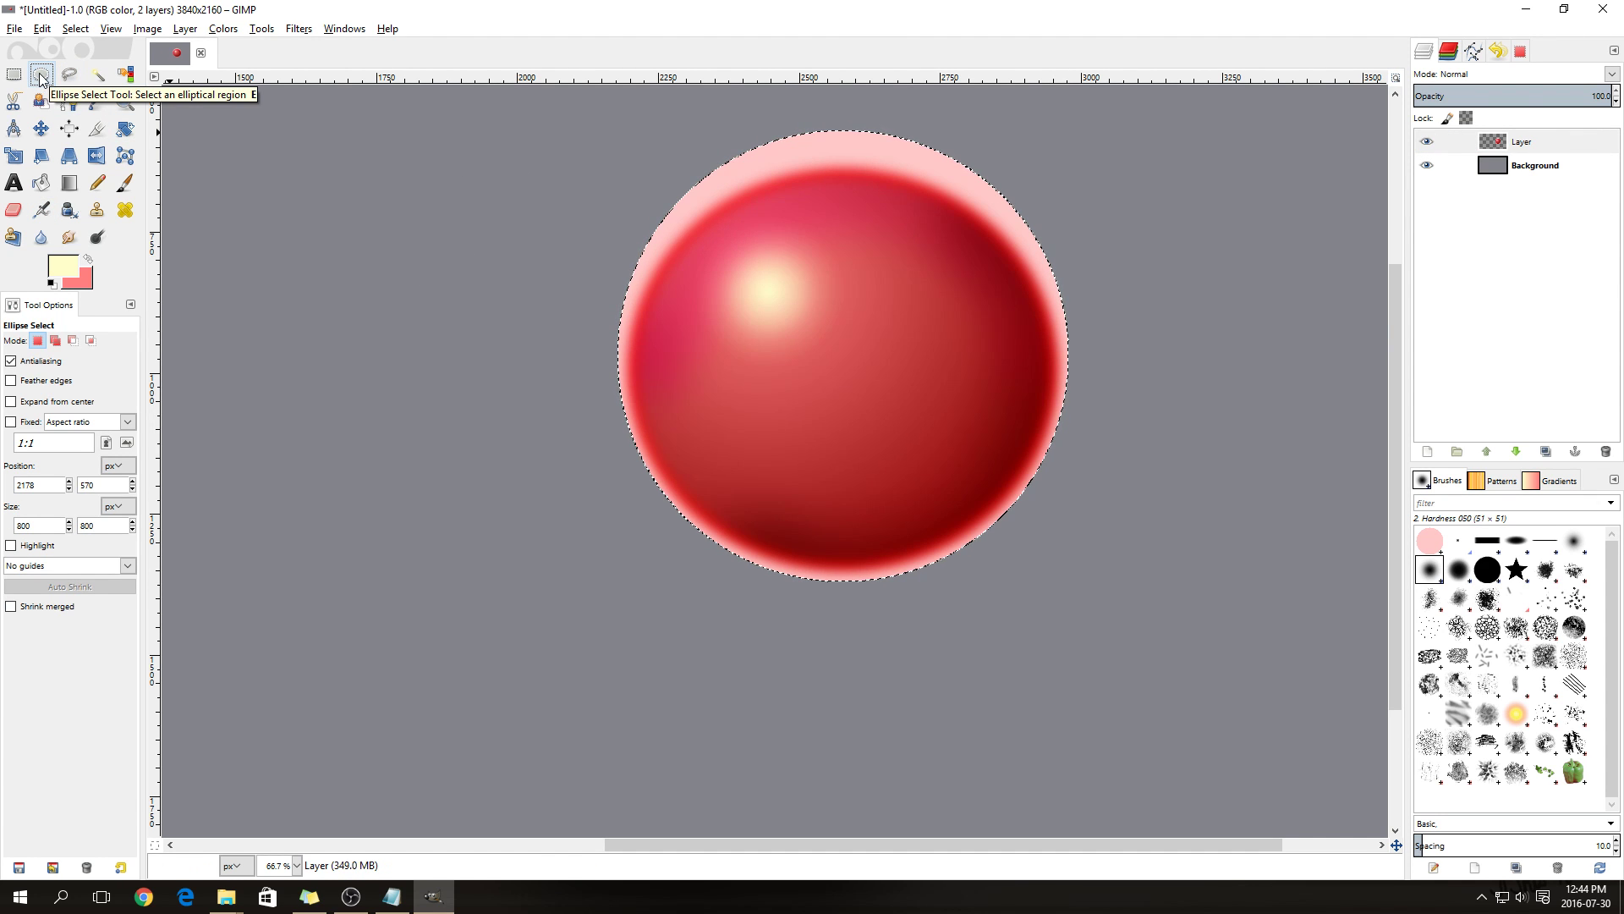
drag(585, 111, 1097, 606)
drag(1071, 512, 1067, 357)
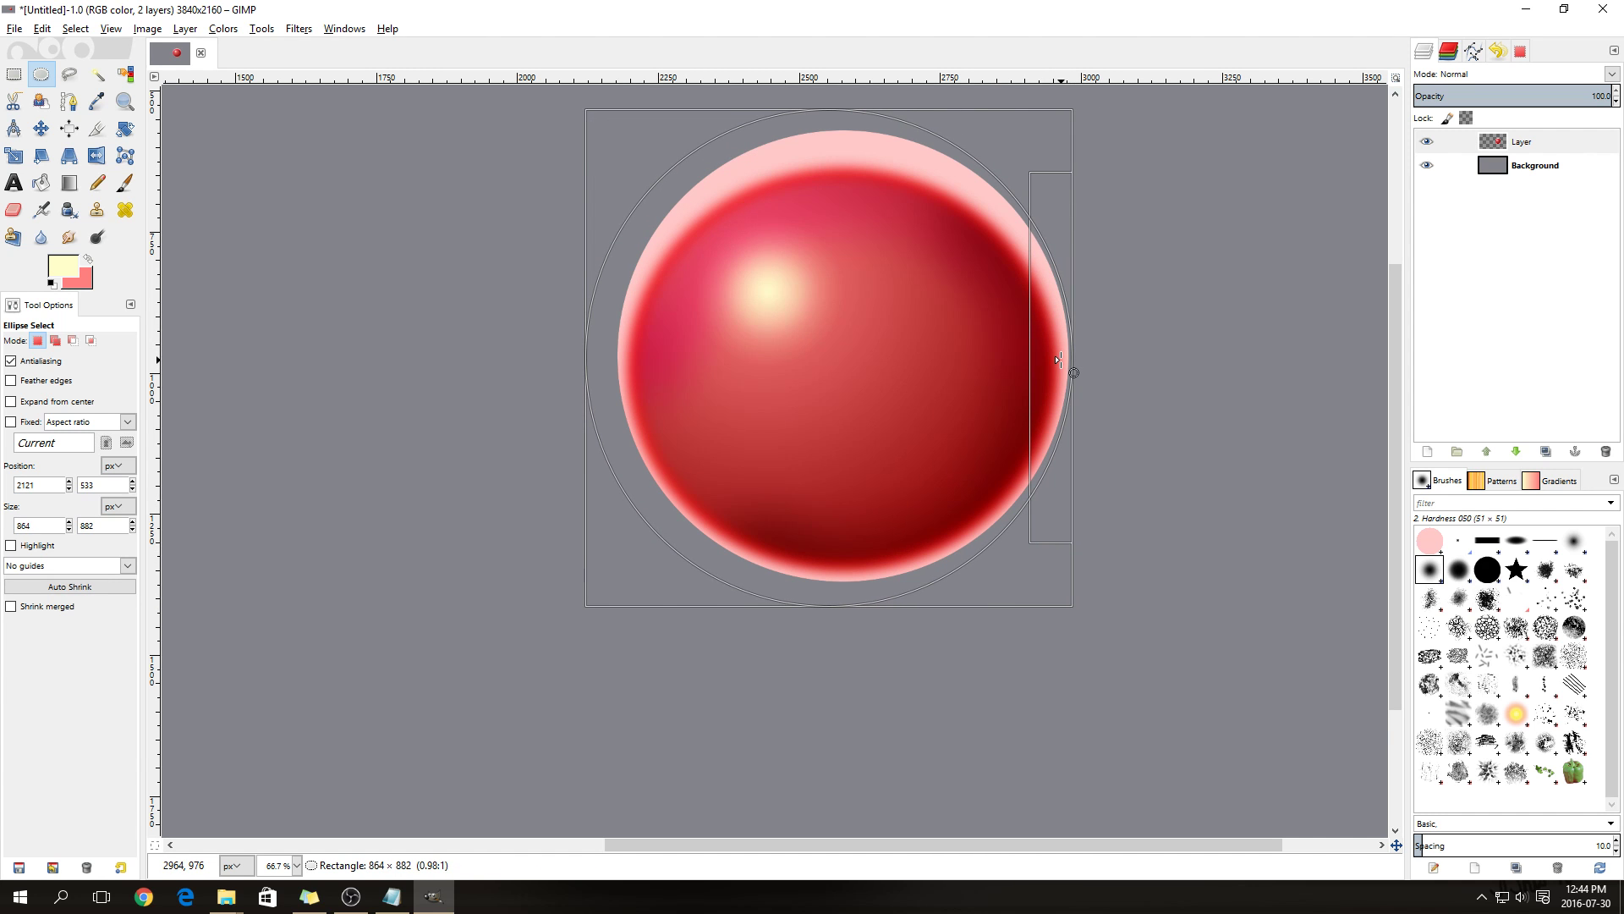
drag(589, 342, 624, 338)
drag(838, 137, 838, 155)
drag(845, 596, 847, 576)
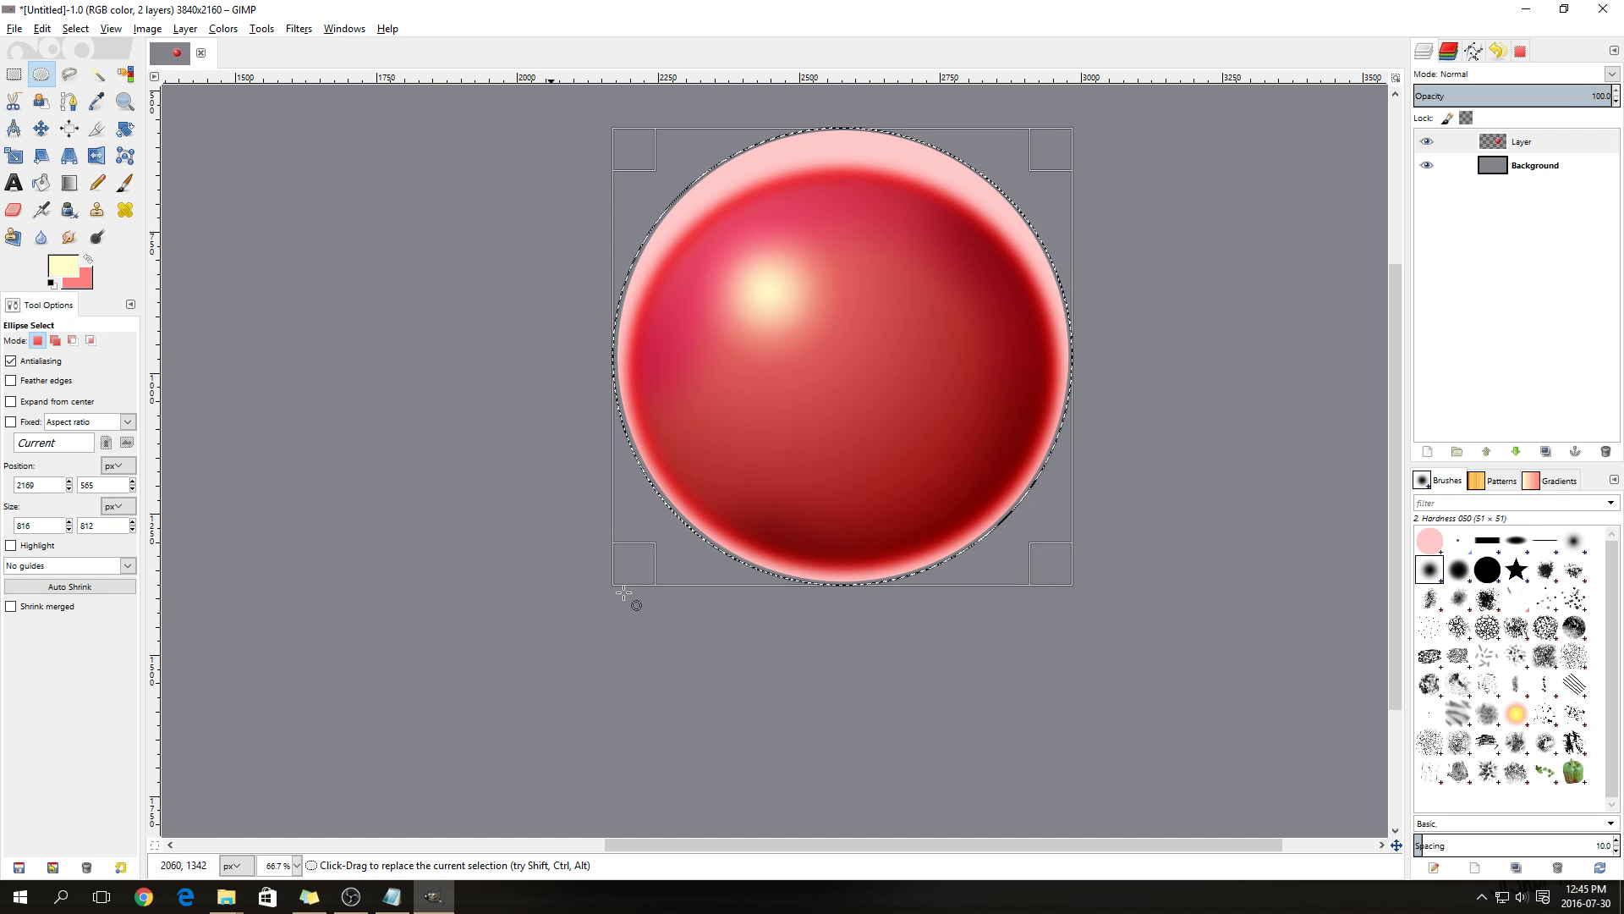
Shorten the elliptical selection from below to about 636 px high, so that it leaves out a crescent along the ball's bottom
drag(844, 572, 844, 471)
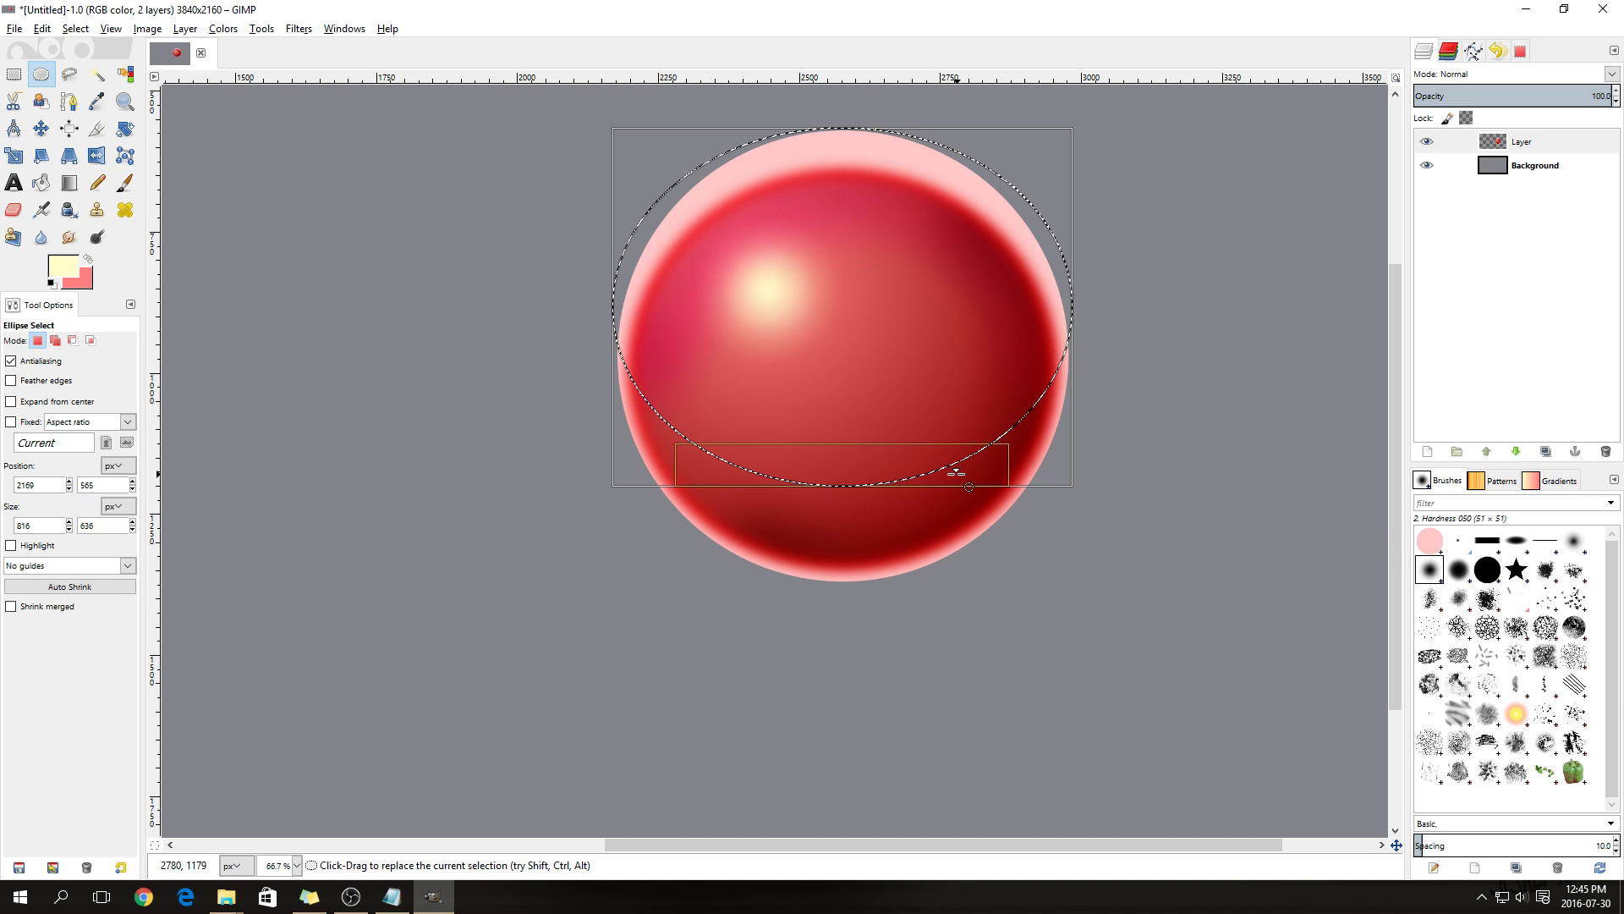
key(ctrl)
click(914, 456)
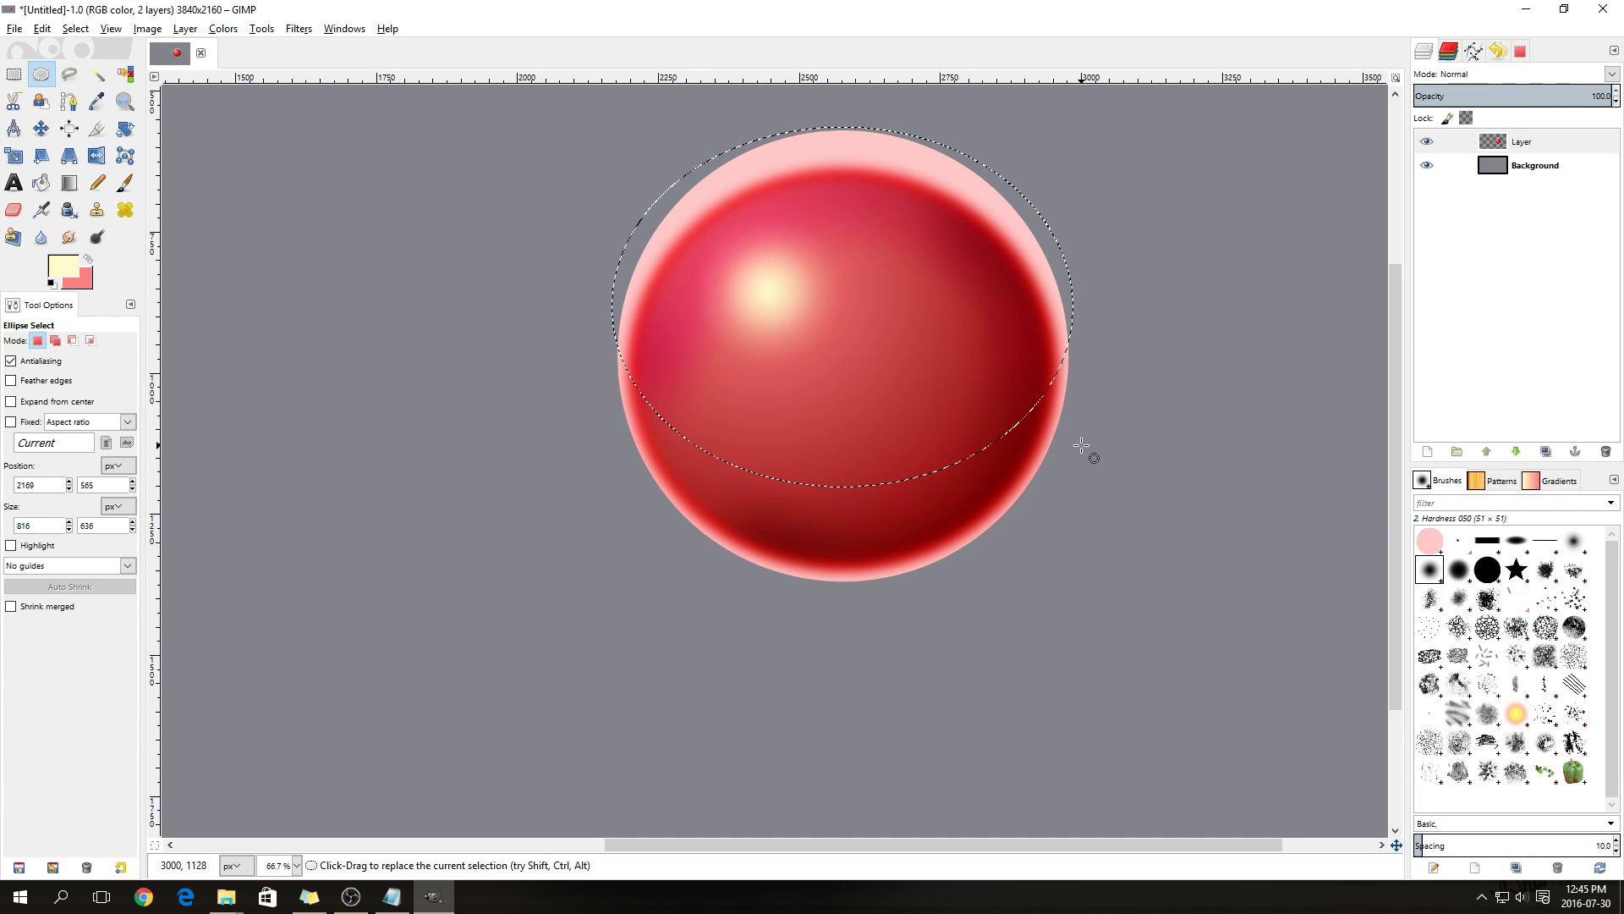
Add a new transparent layer above the merged ball layer
right_click(1464, 142)
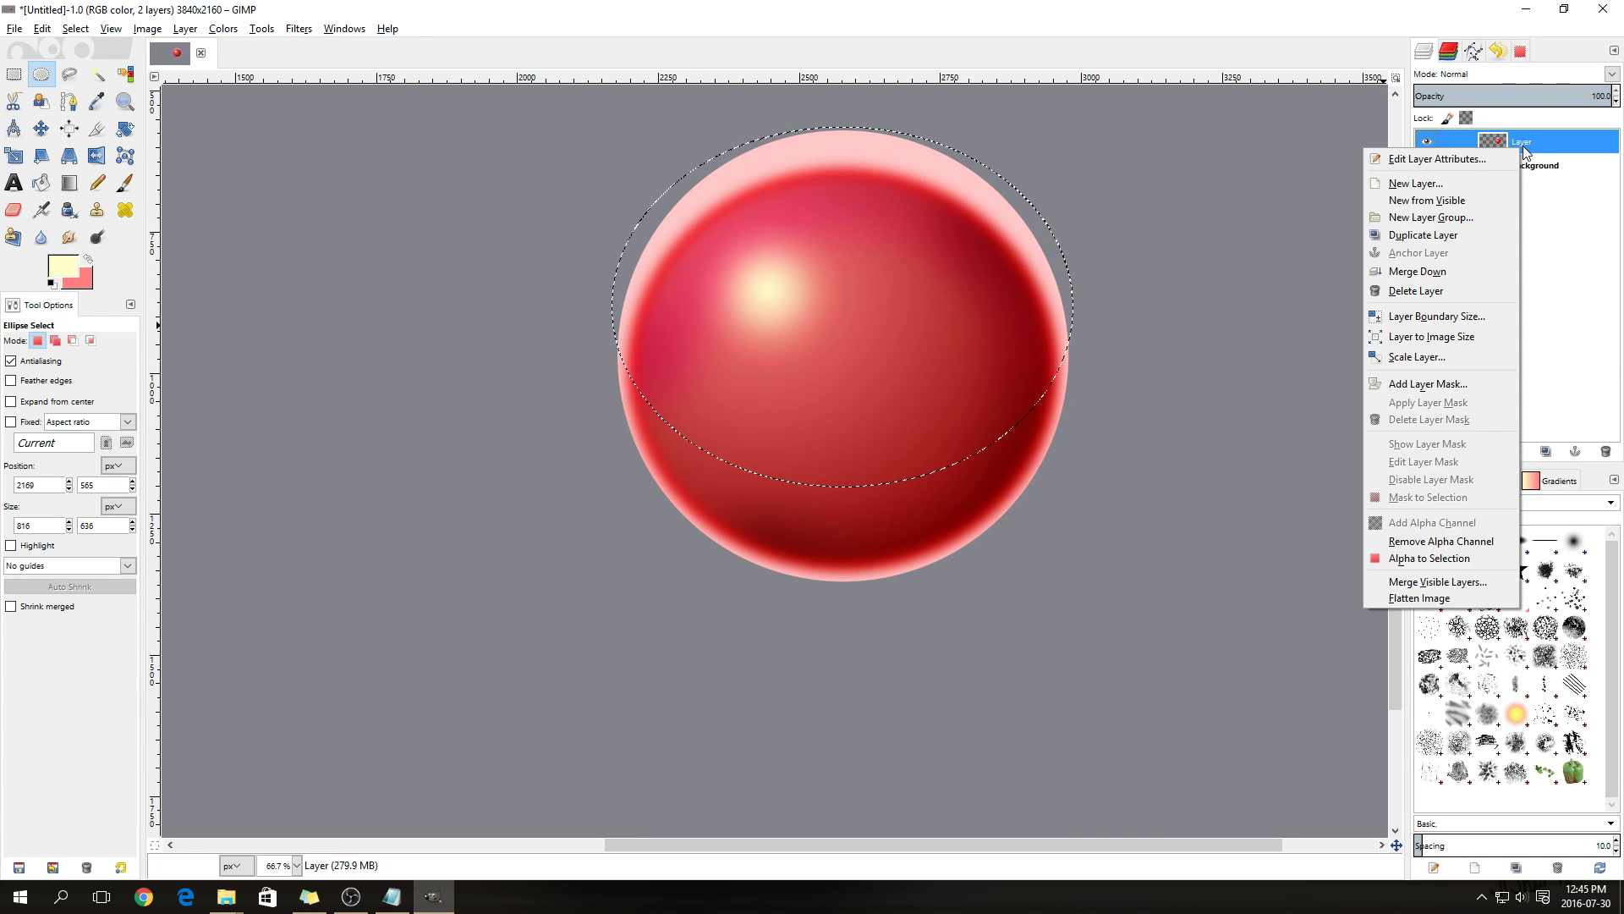
click(1464, 183)
click(1479, 321)
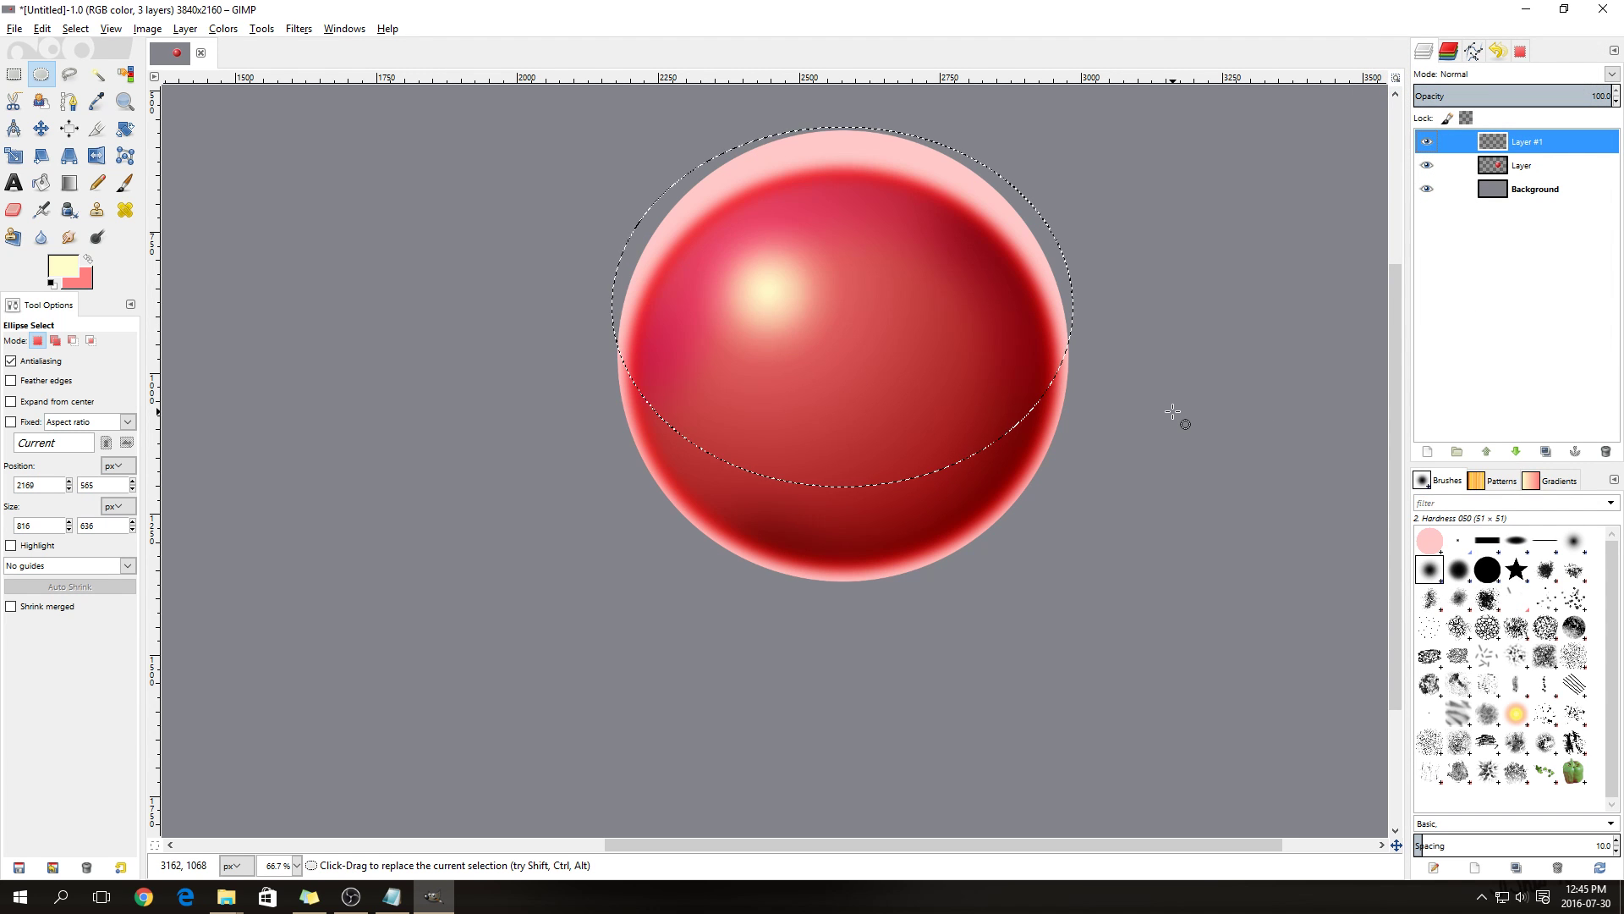
Copy the ball's crescent below the ellipse by inverting the selection, then paste and anchor it onto the new layer
key(ctrl+c)
key(ctrl+v)
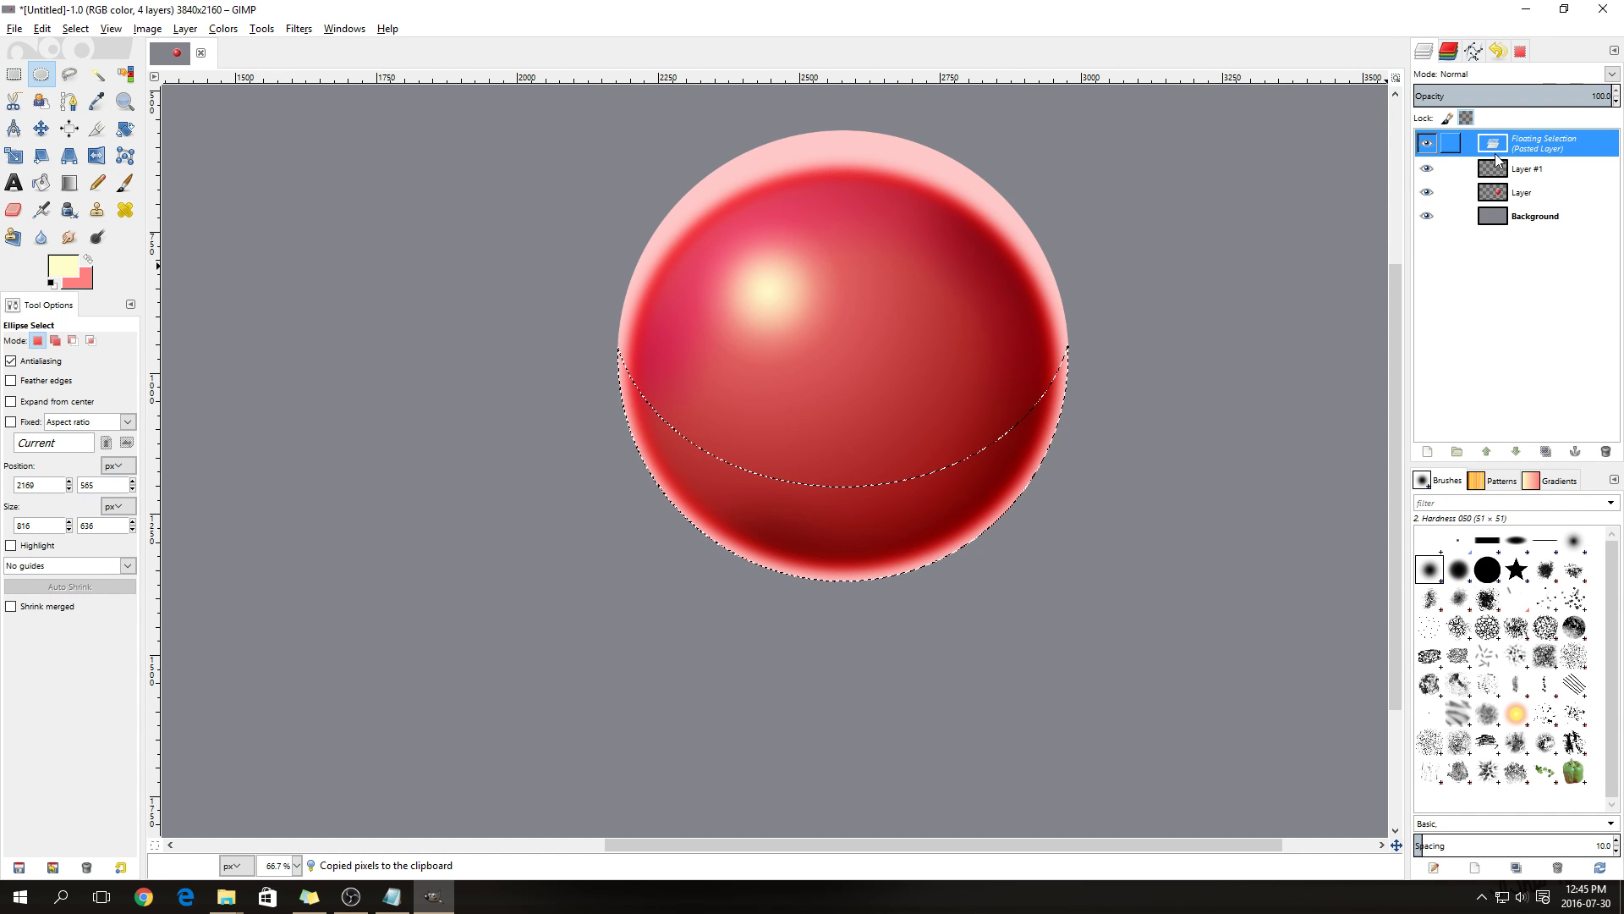
click(1427, 193)
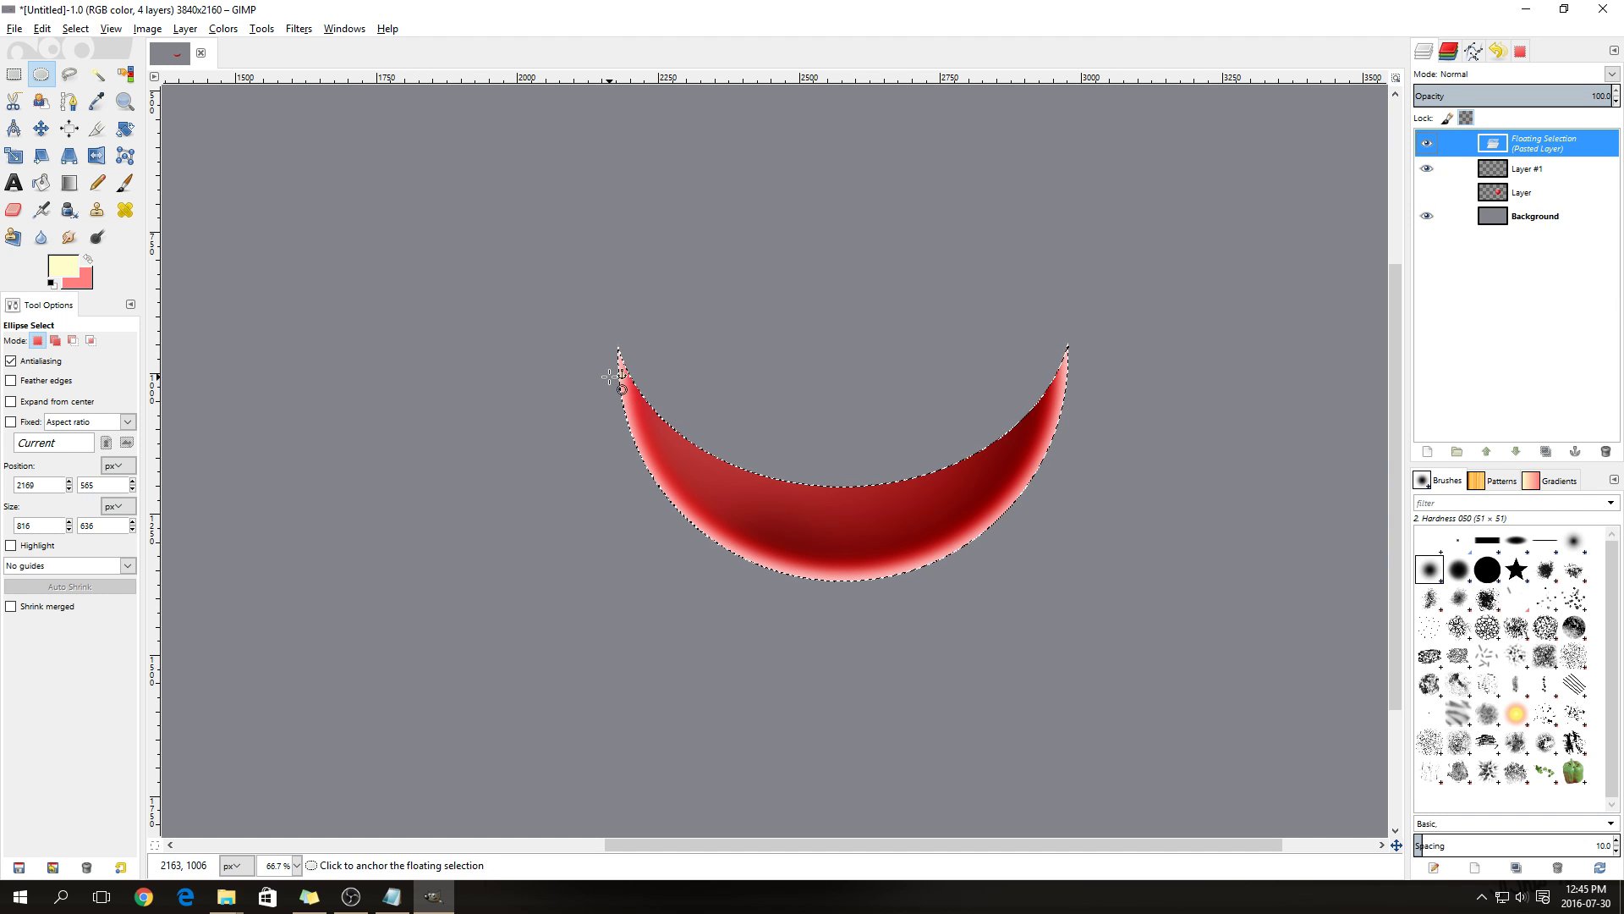
click(1423, 193)
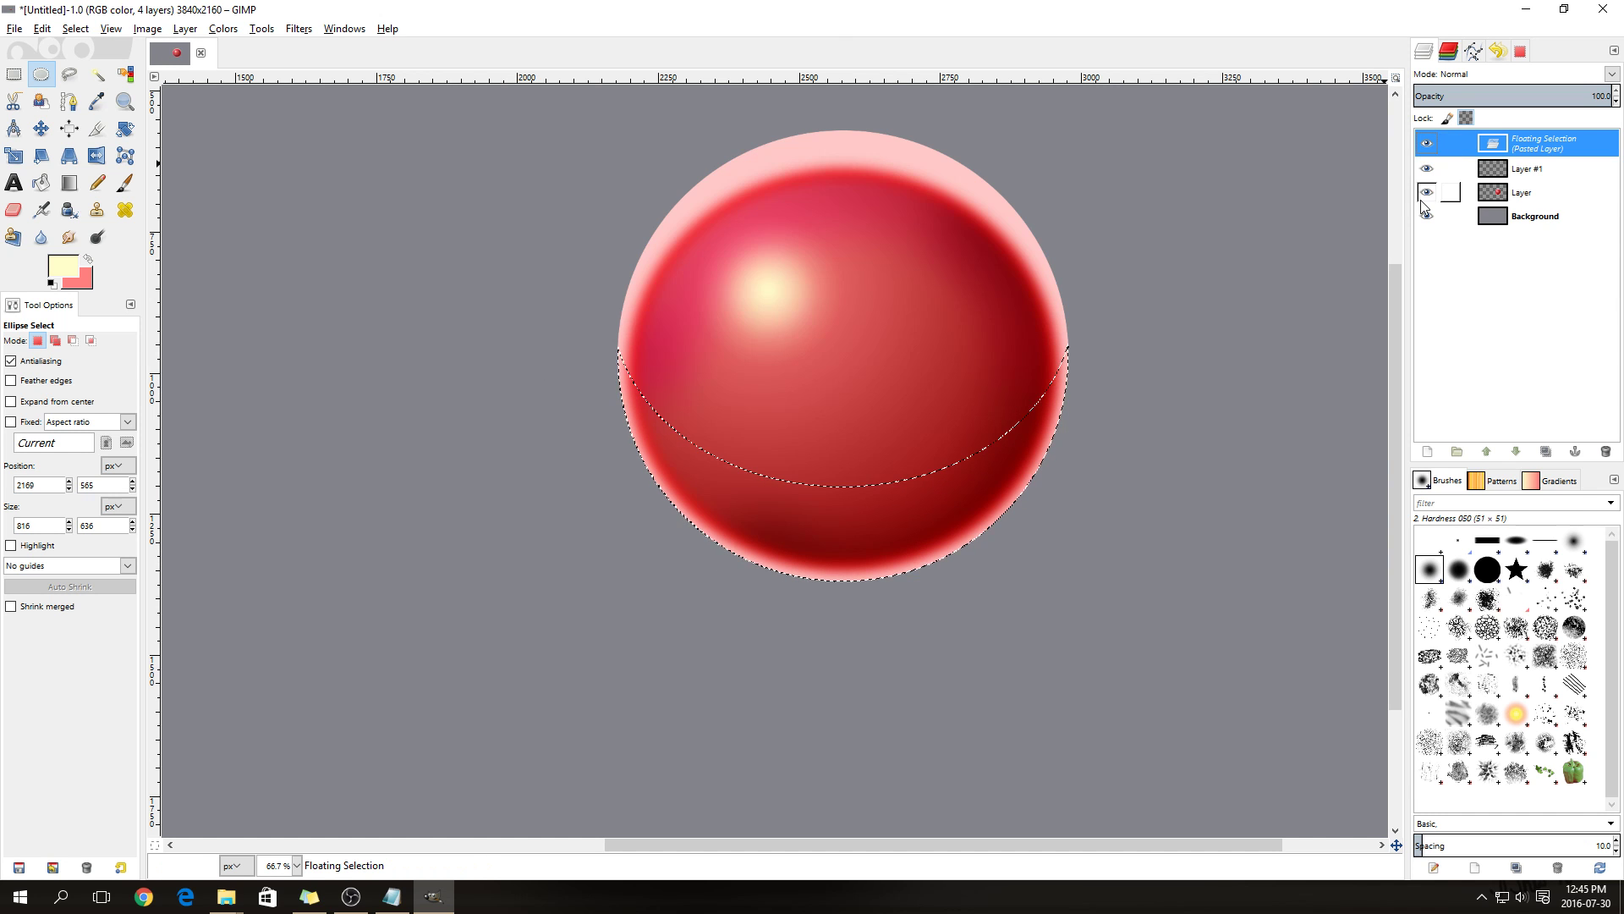
right_click(1543, 148)
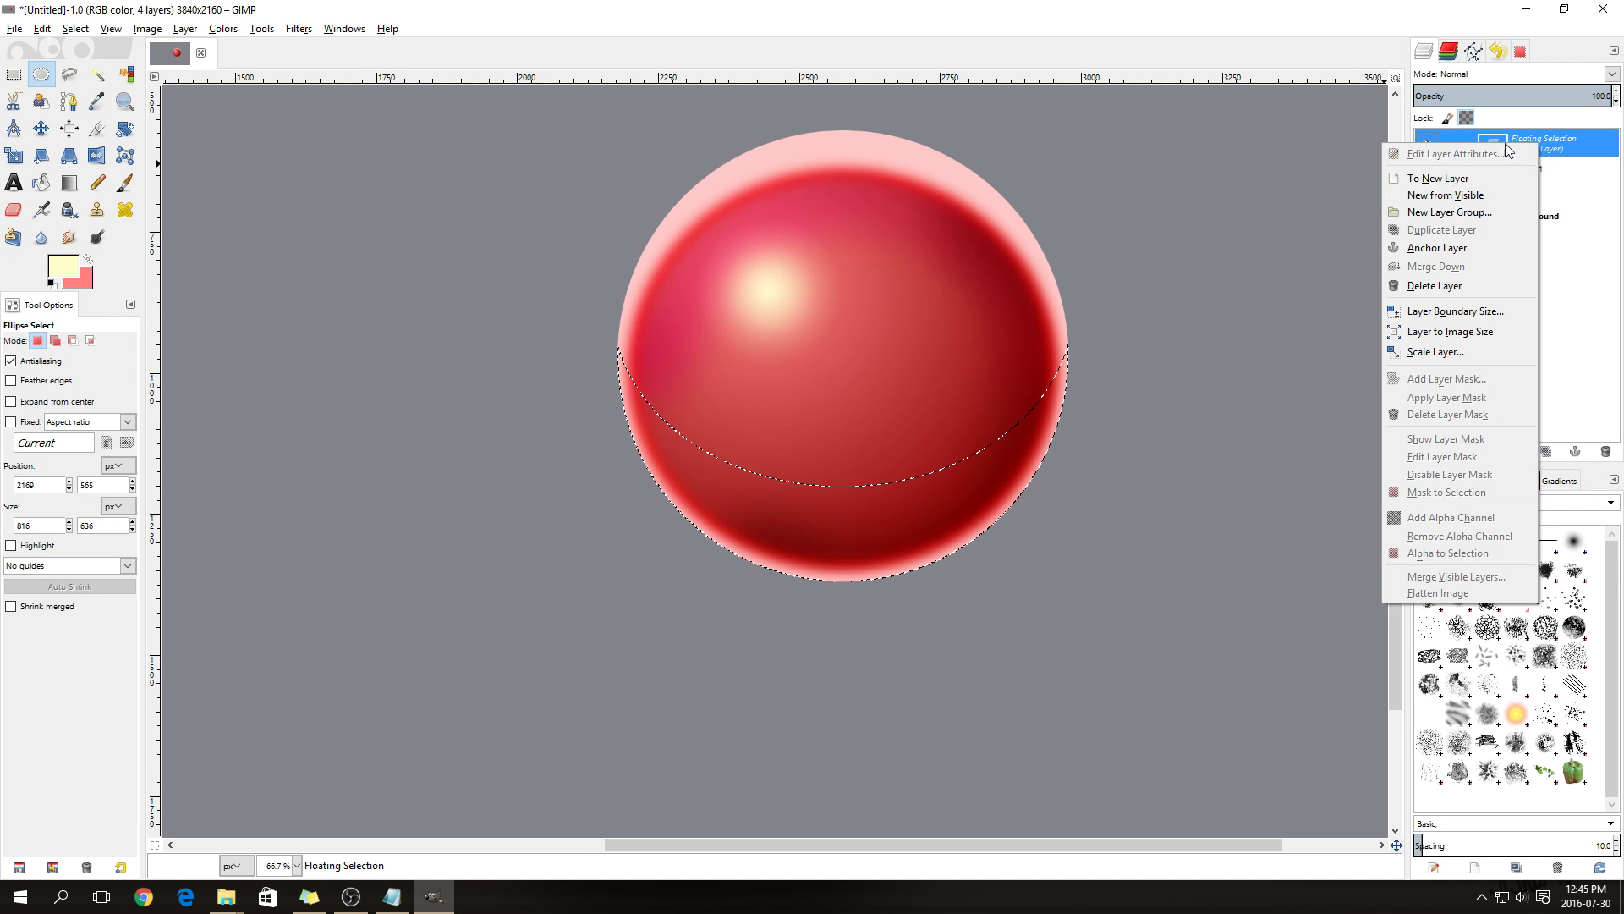
click(1463, 246)
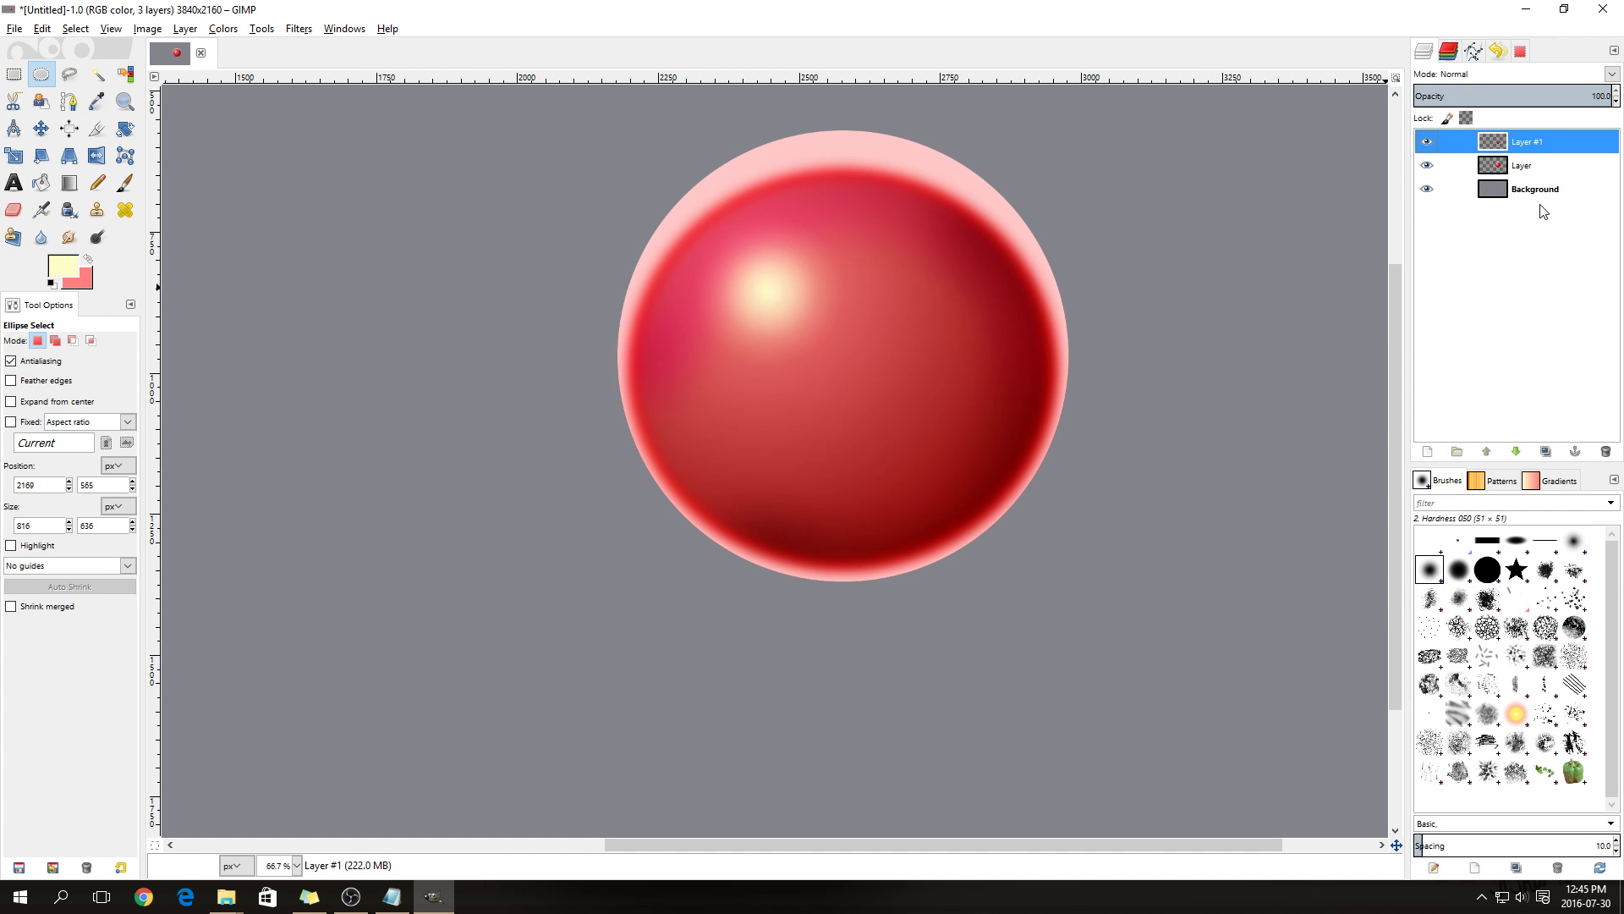
Colorize the lower crescent layer with hue 30, saturation 10 and lightness 65
click(220, 30)
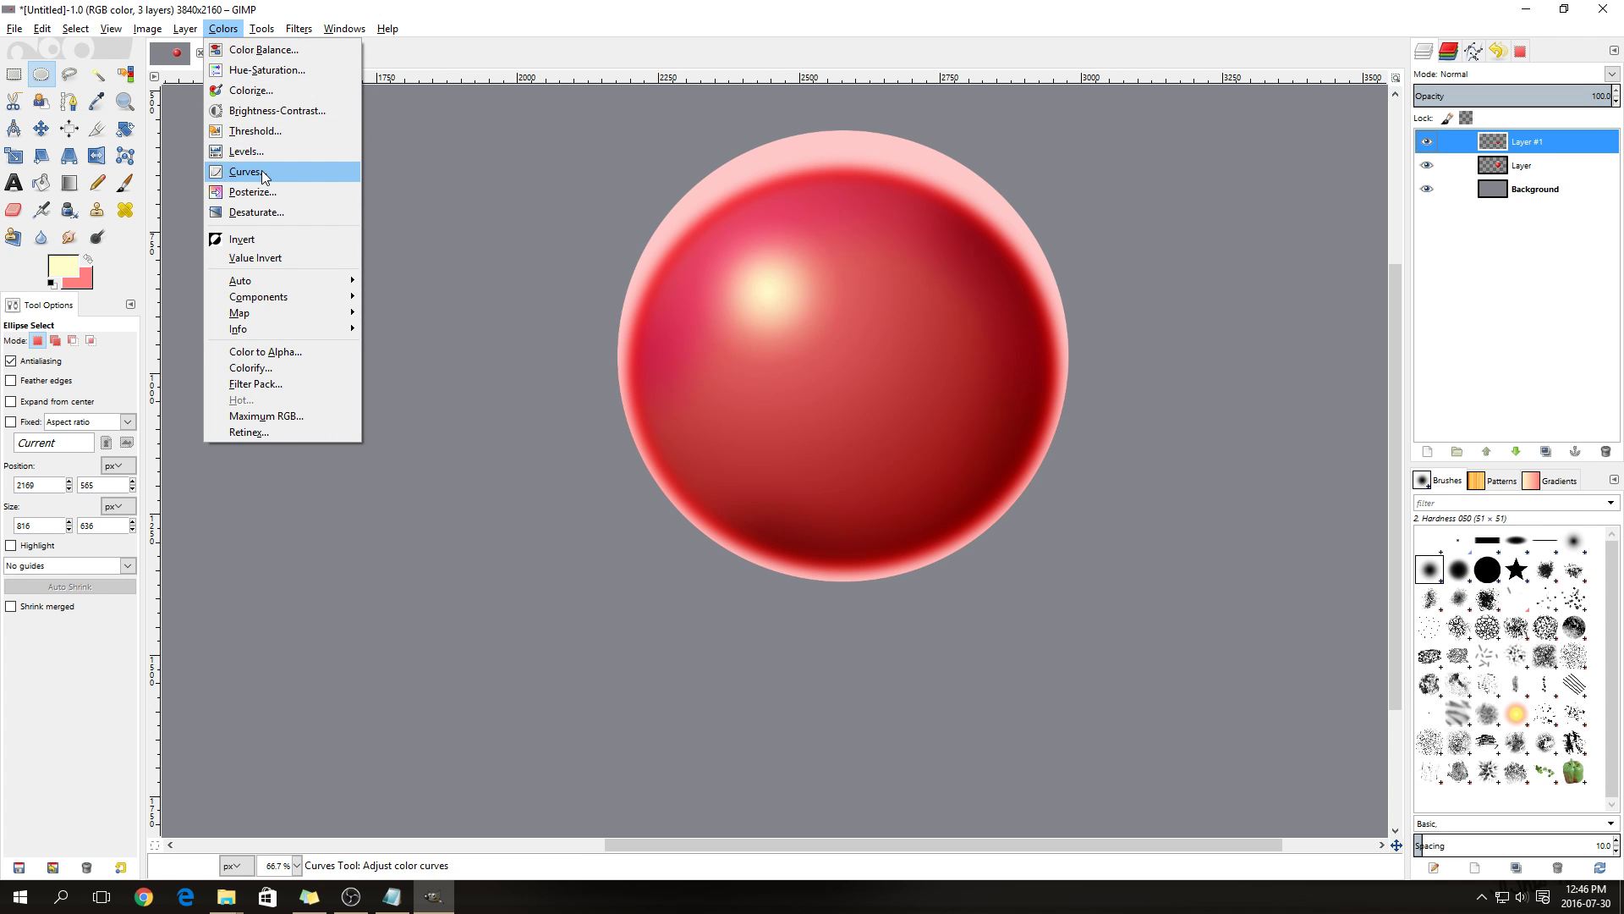
click(270, 91)
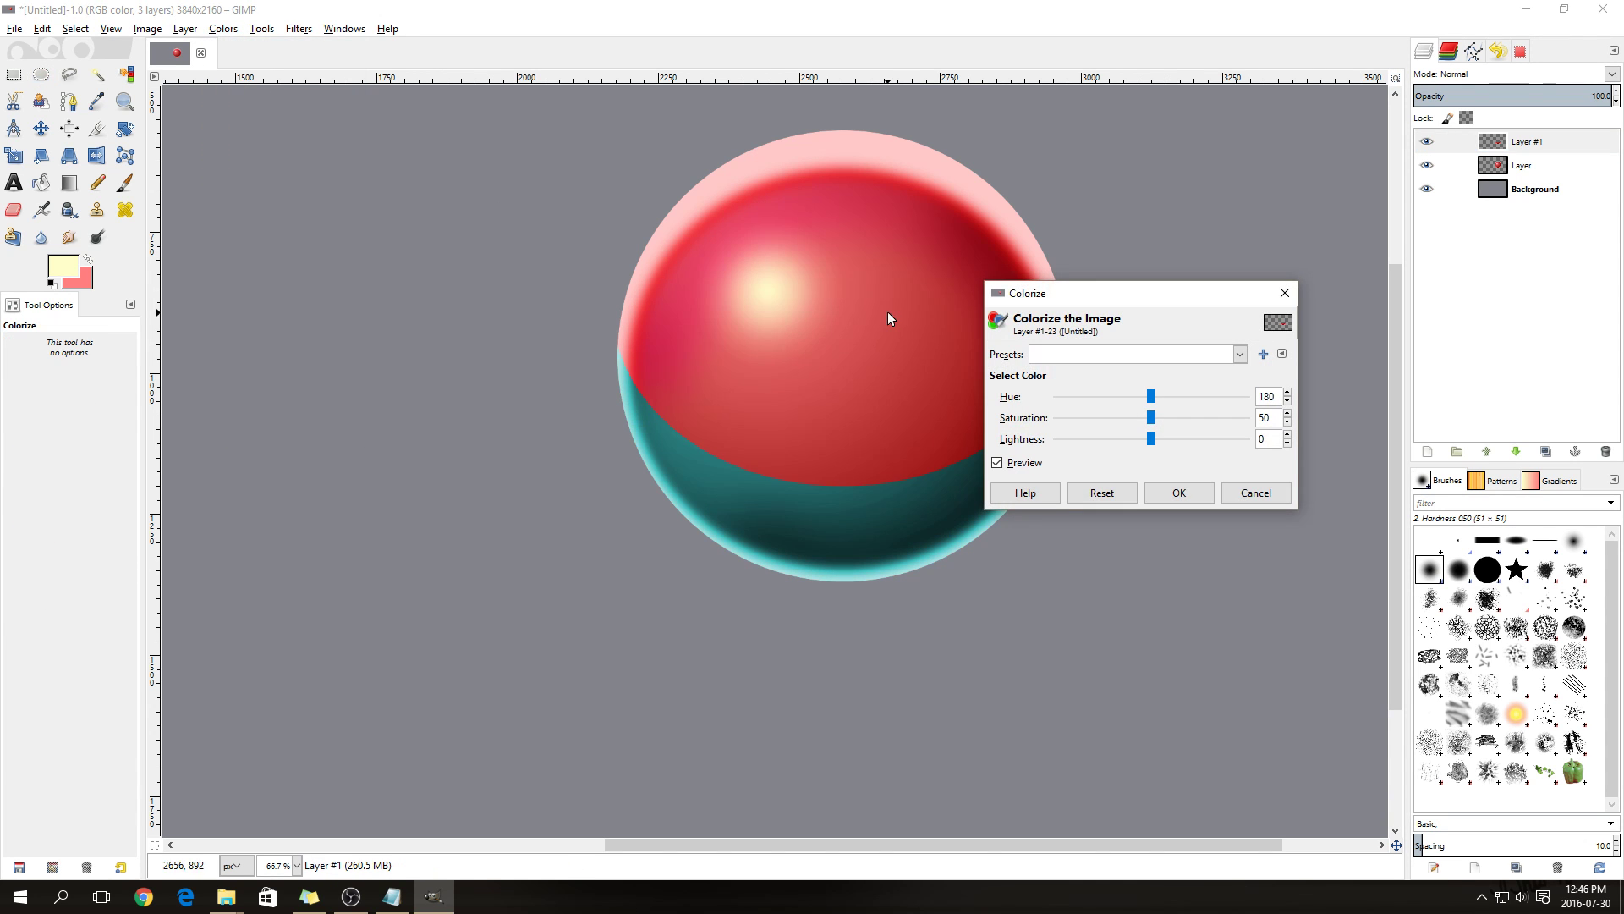
drag(1138, 300, 1165, 498)
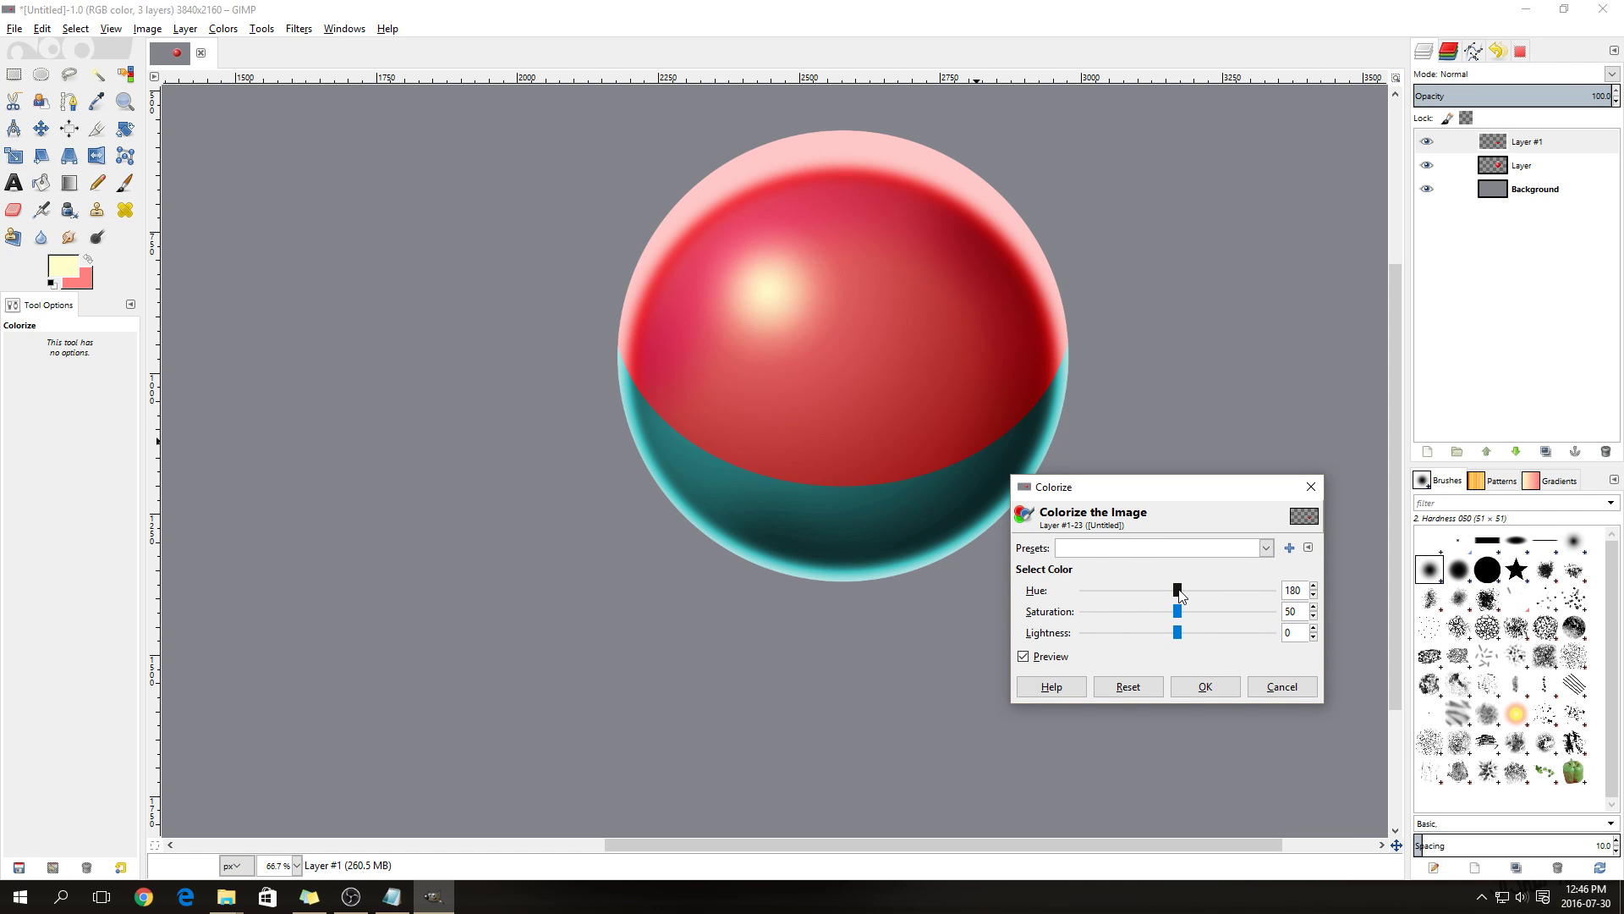
double_click(1293, 590)
text(30)
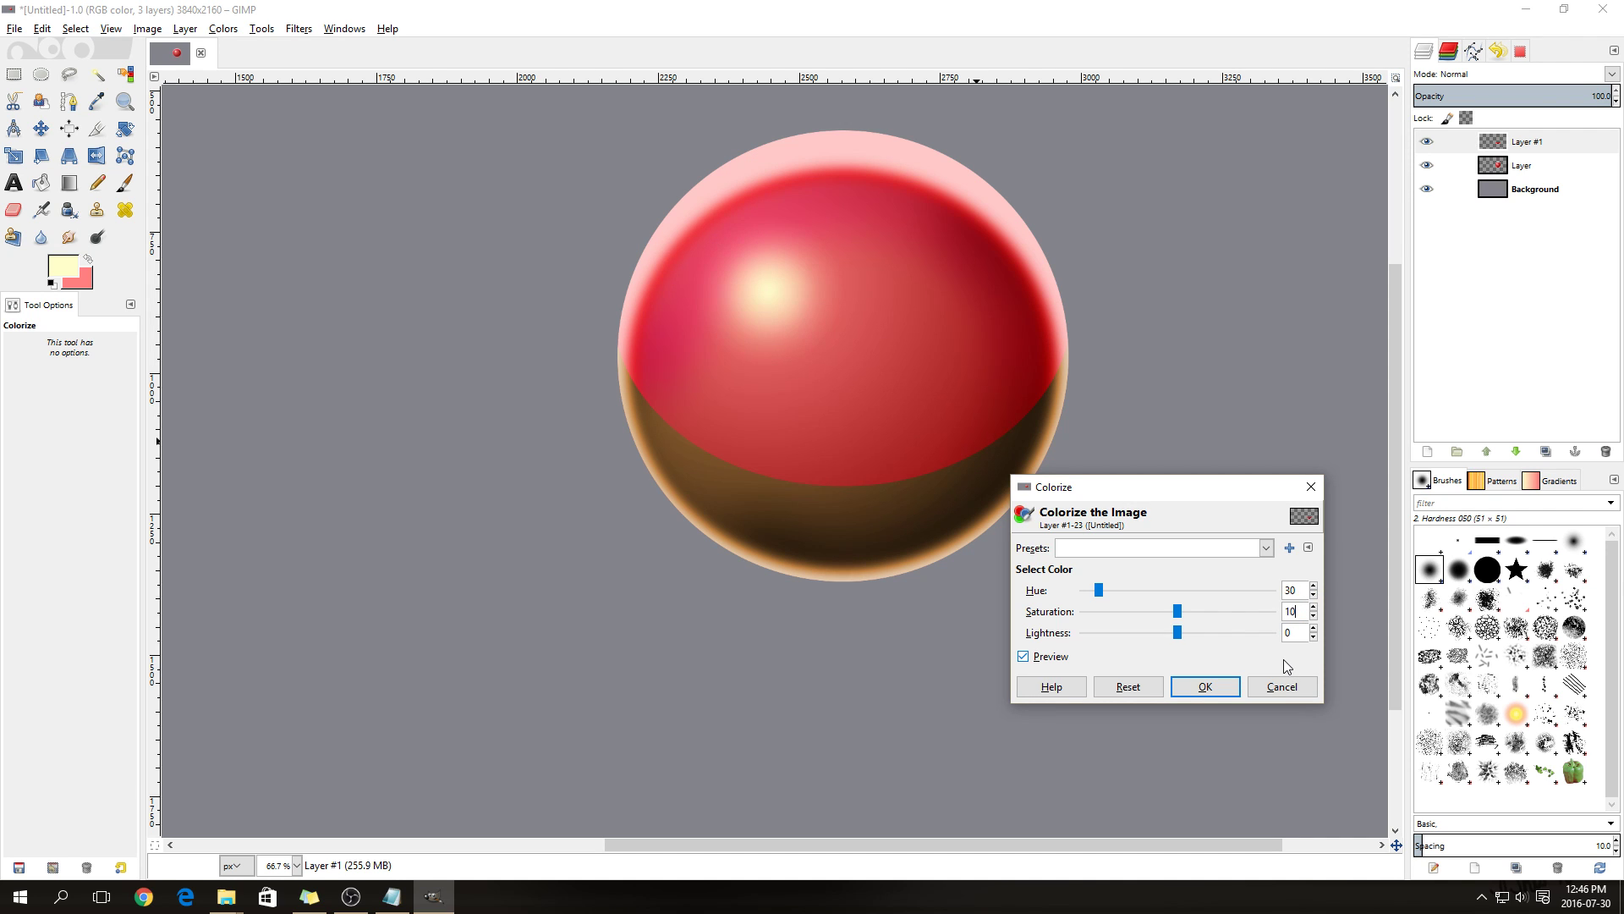
key(Tab)
key(Tab)
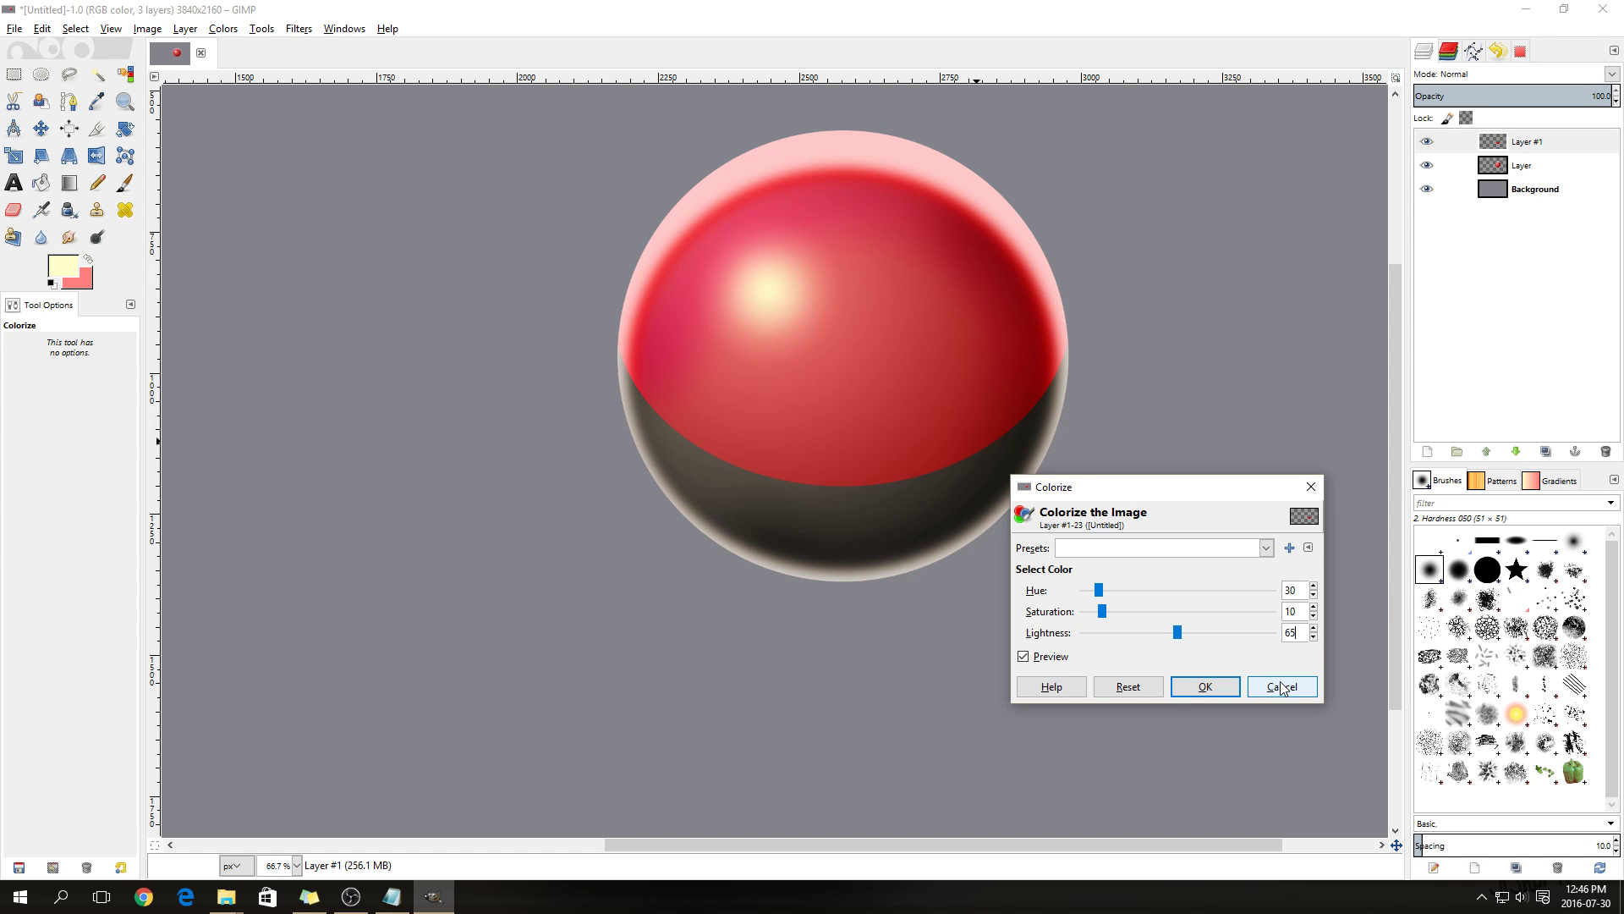
key(Tab)
click(1207, 687)
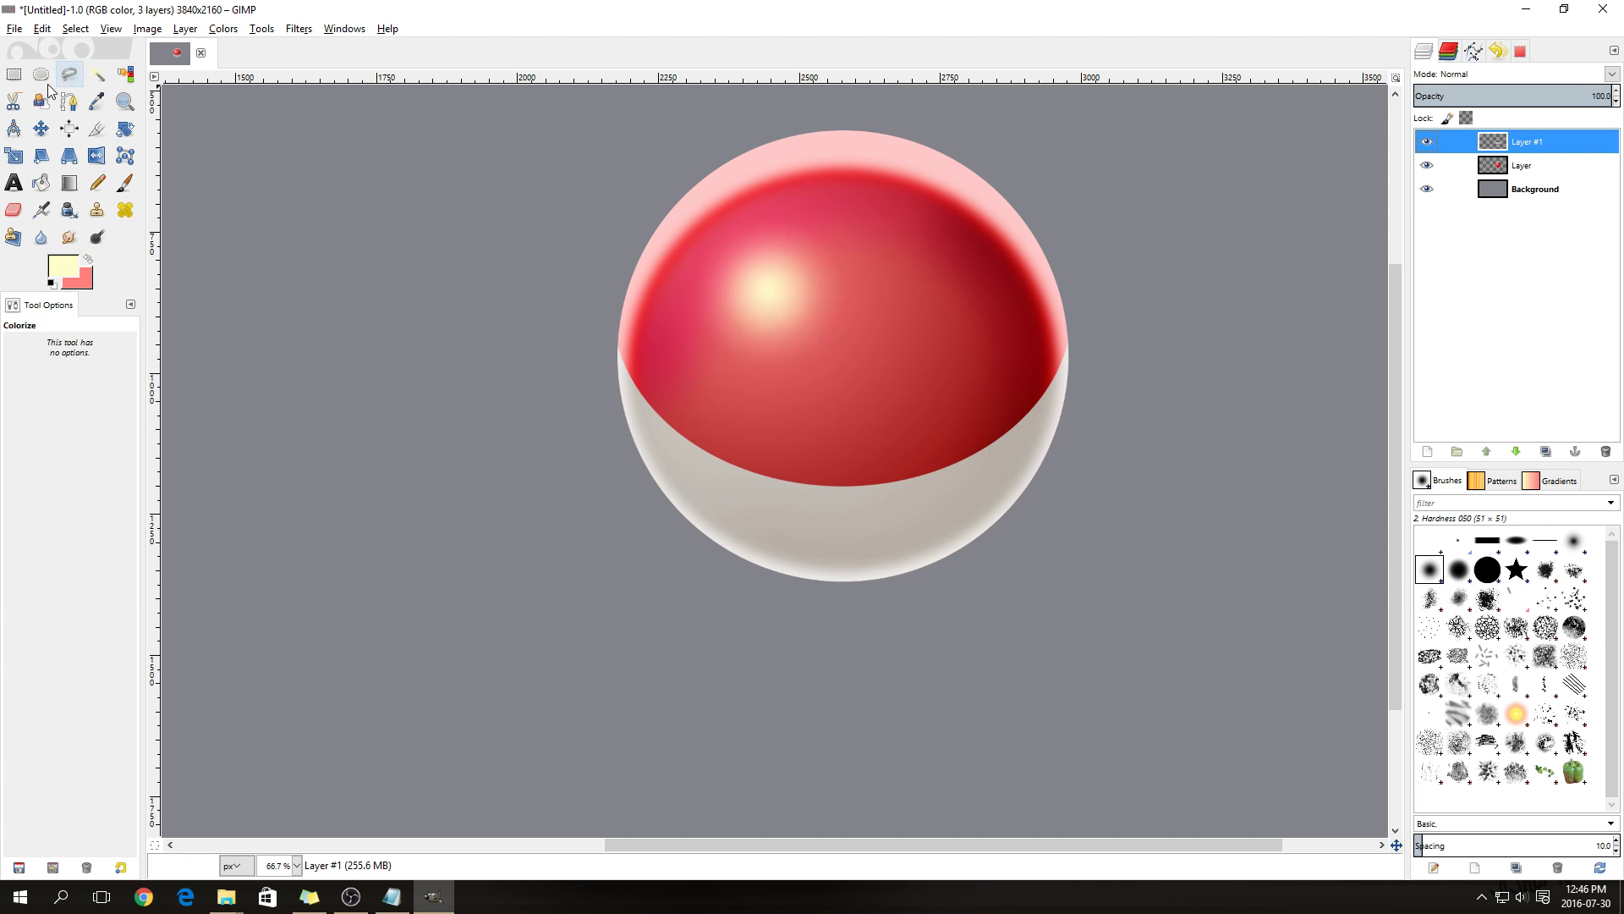
Add a new transparent layer above the gray-white lower crescent layer
right_click(1533, 142)
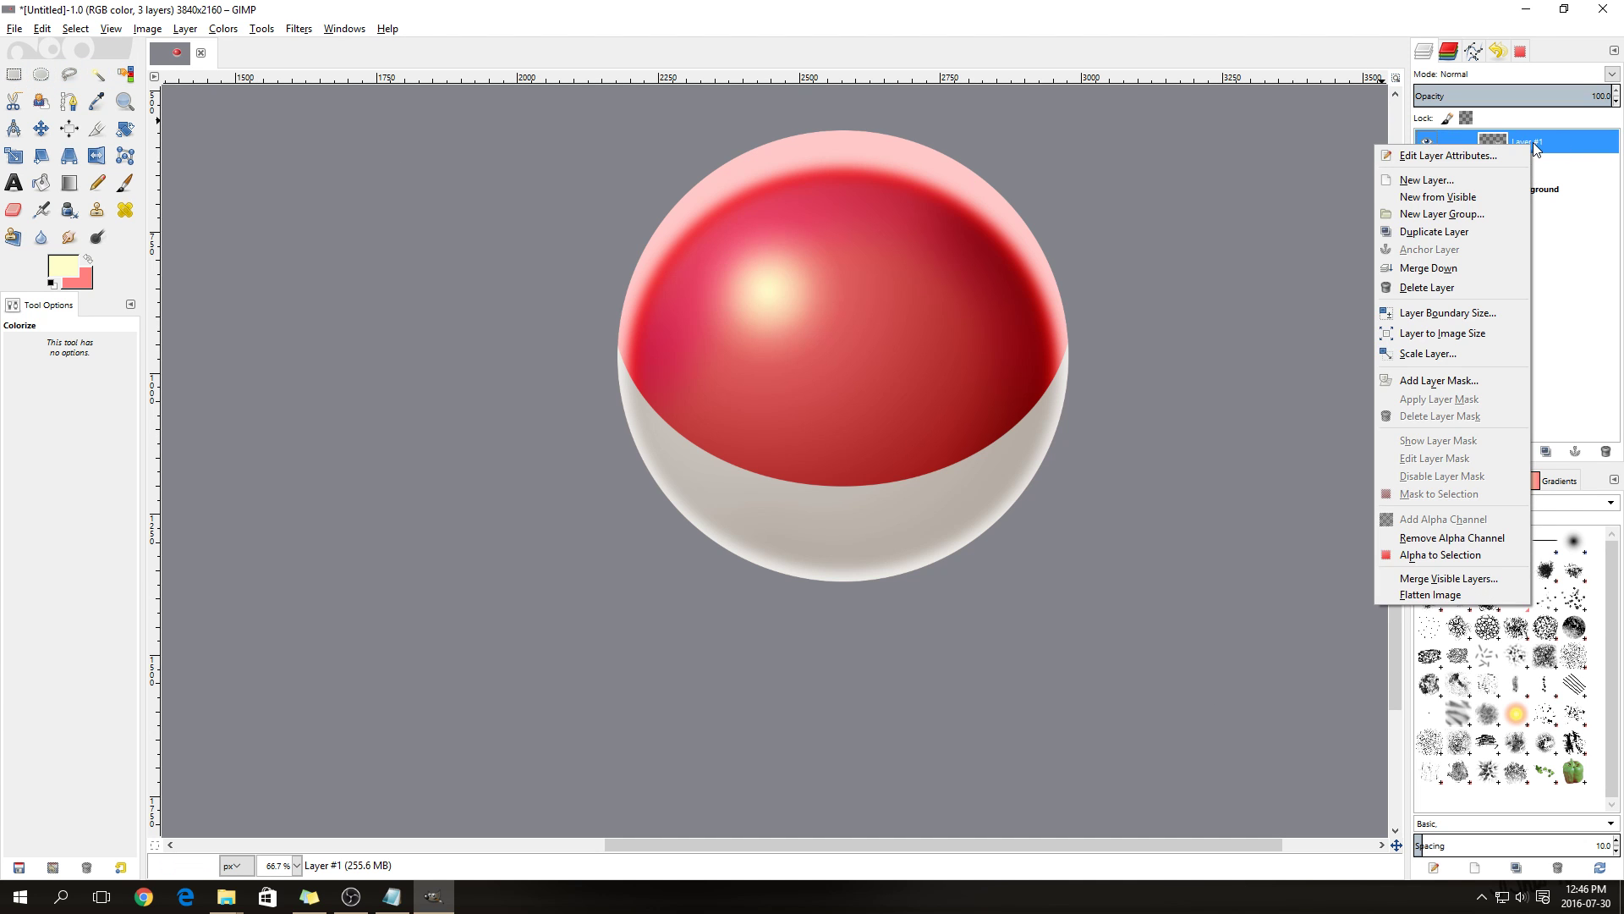
click(1444, 180)
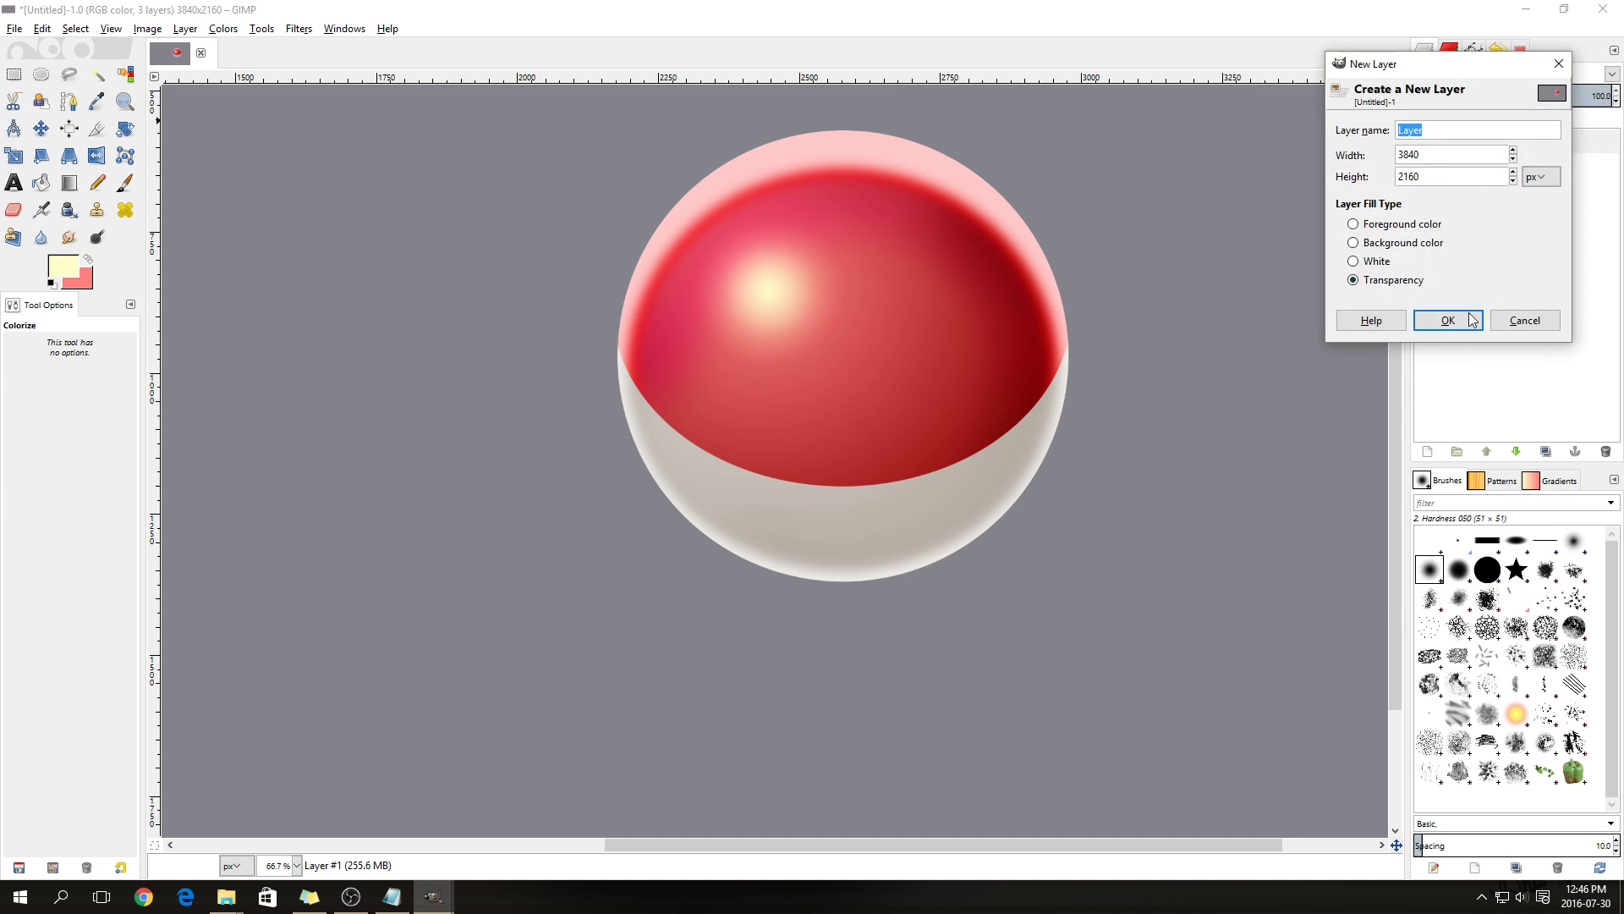
click(1443, 319)
With the lower crescent layer active, draw an elliptical selection about 812 by 675 px over the ball, reaching slightly below the crescent's upper edge
click(1531, 169)
click(1427, 165)
click(1427, 165)
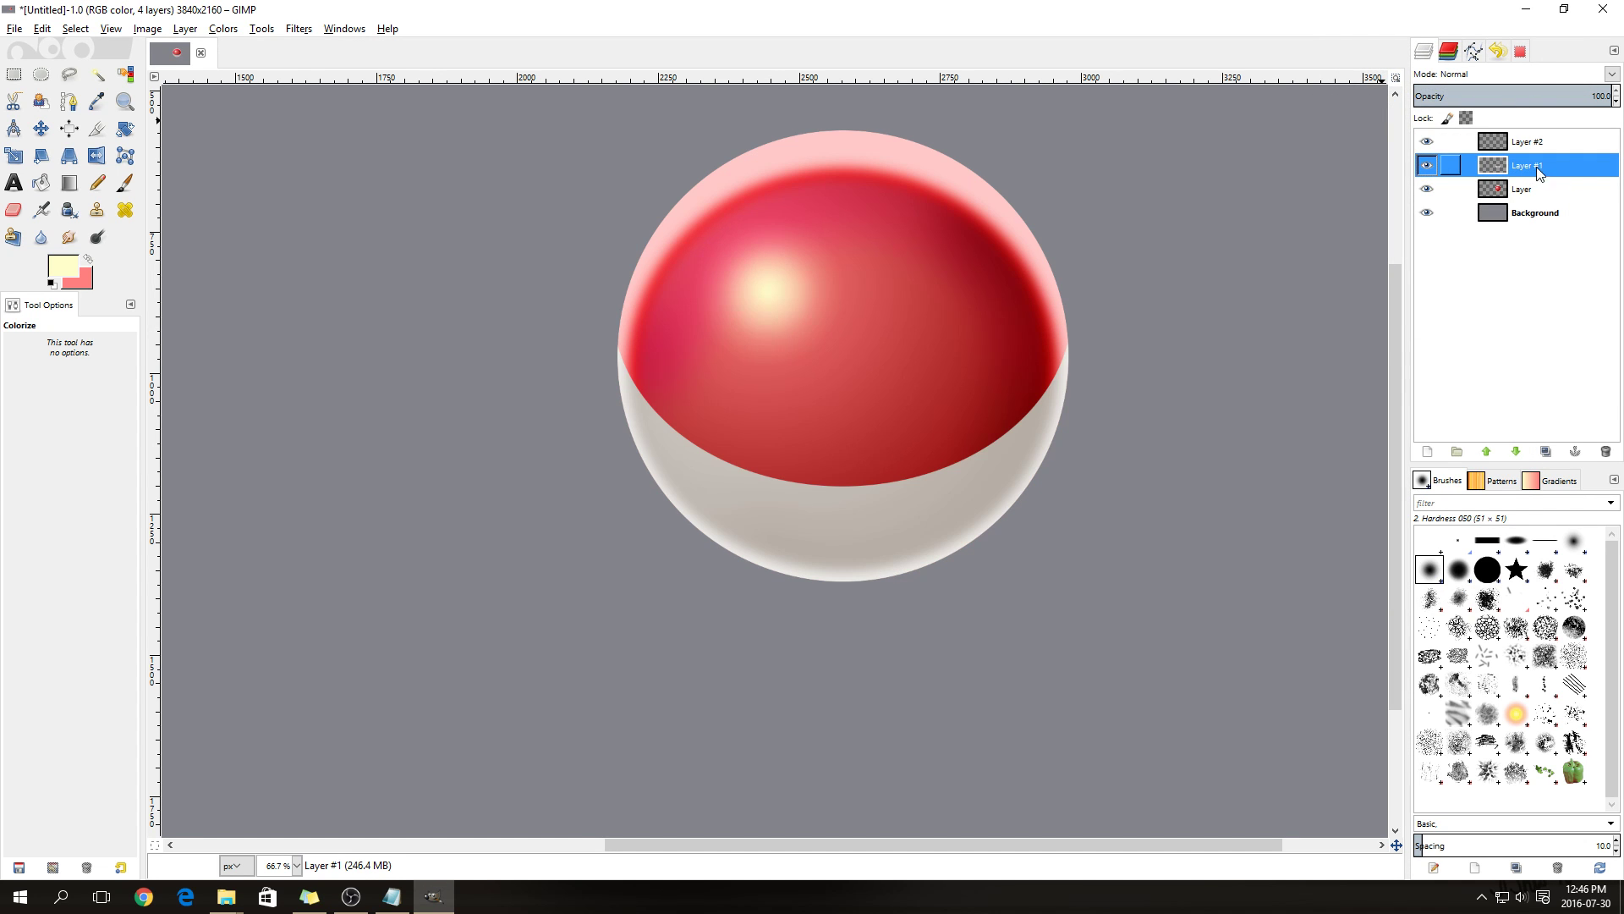
click(40, 81)
drag(586, 125, 1077, 591)
drag(1072, 410, 1066, 408)
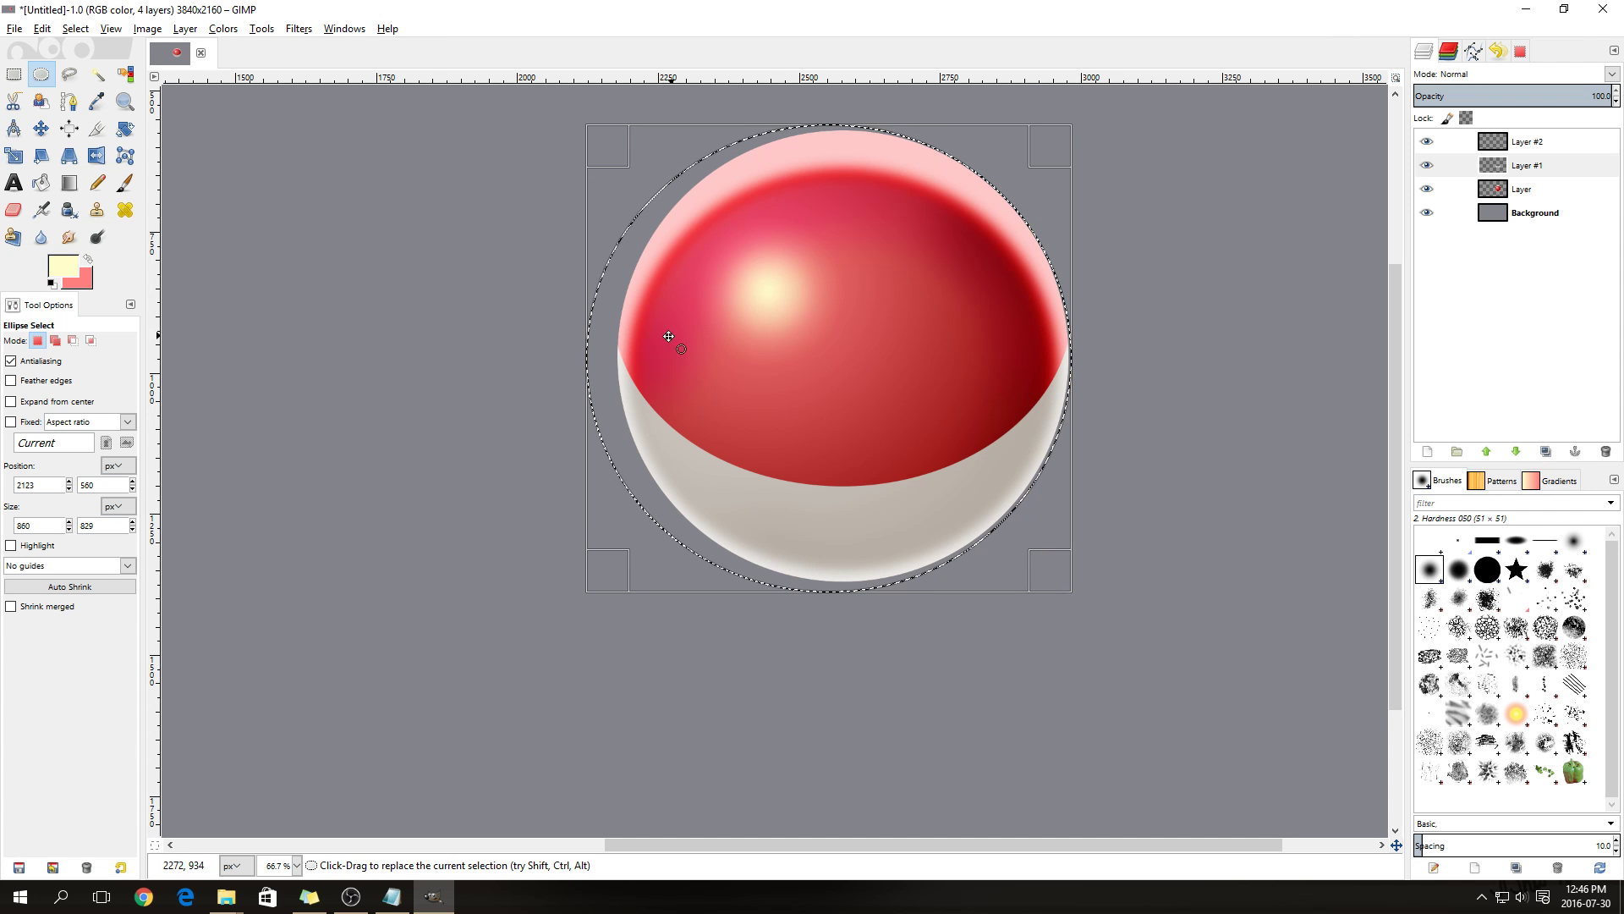
drag(621, 357, 648, 357)
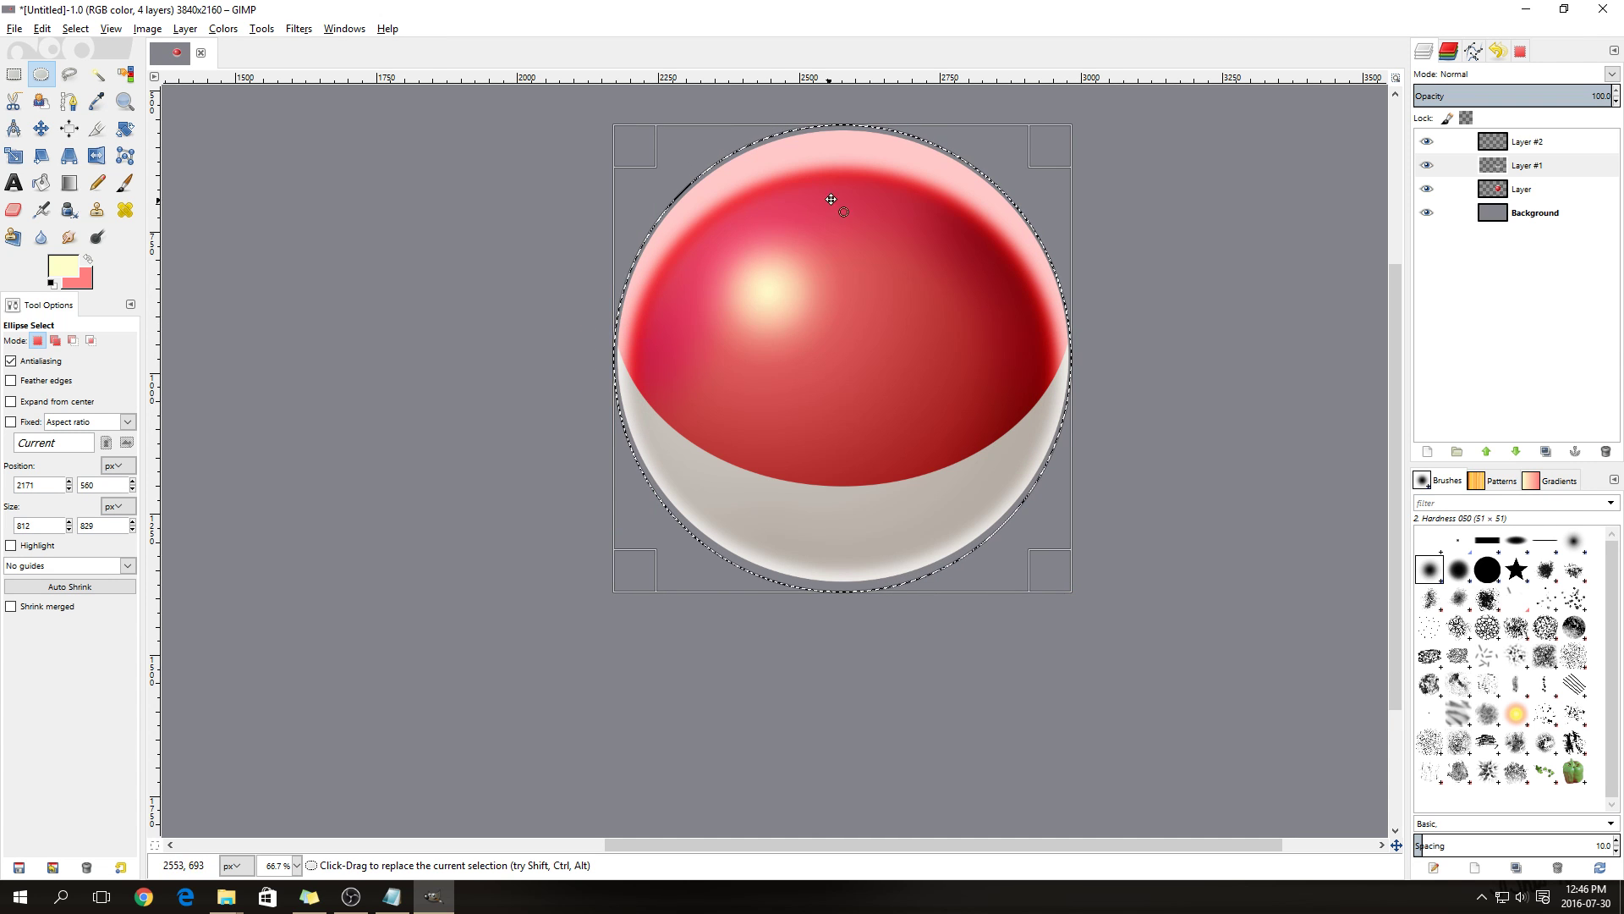
drag(847, 139, 848, 142)
drag(844, 558, 843, 493)
Copy the selected strip of the lower crescent layer, then paste and anchor it onto the new top layer
key(ctrl+c)
click(1514, 171)
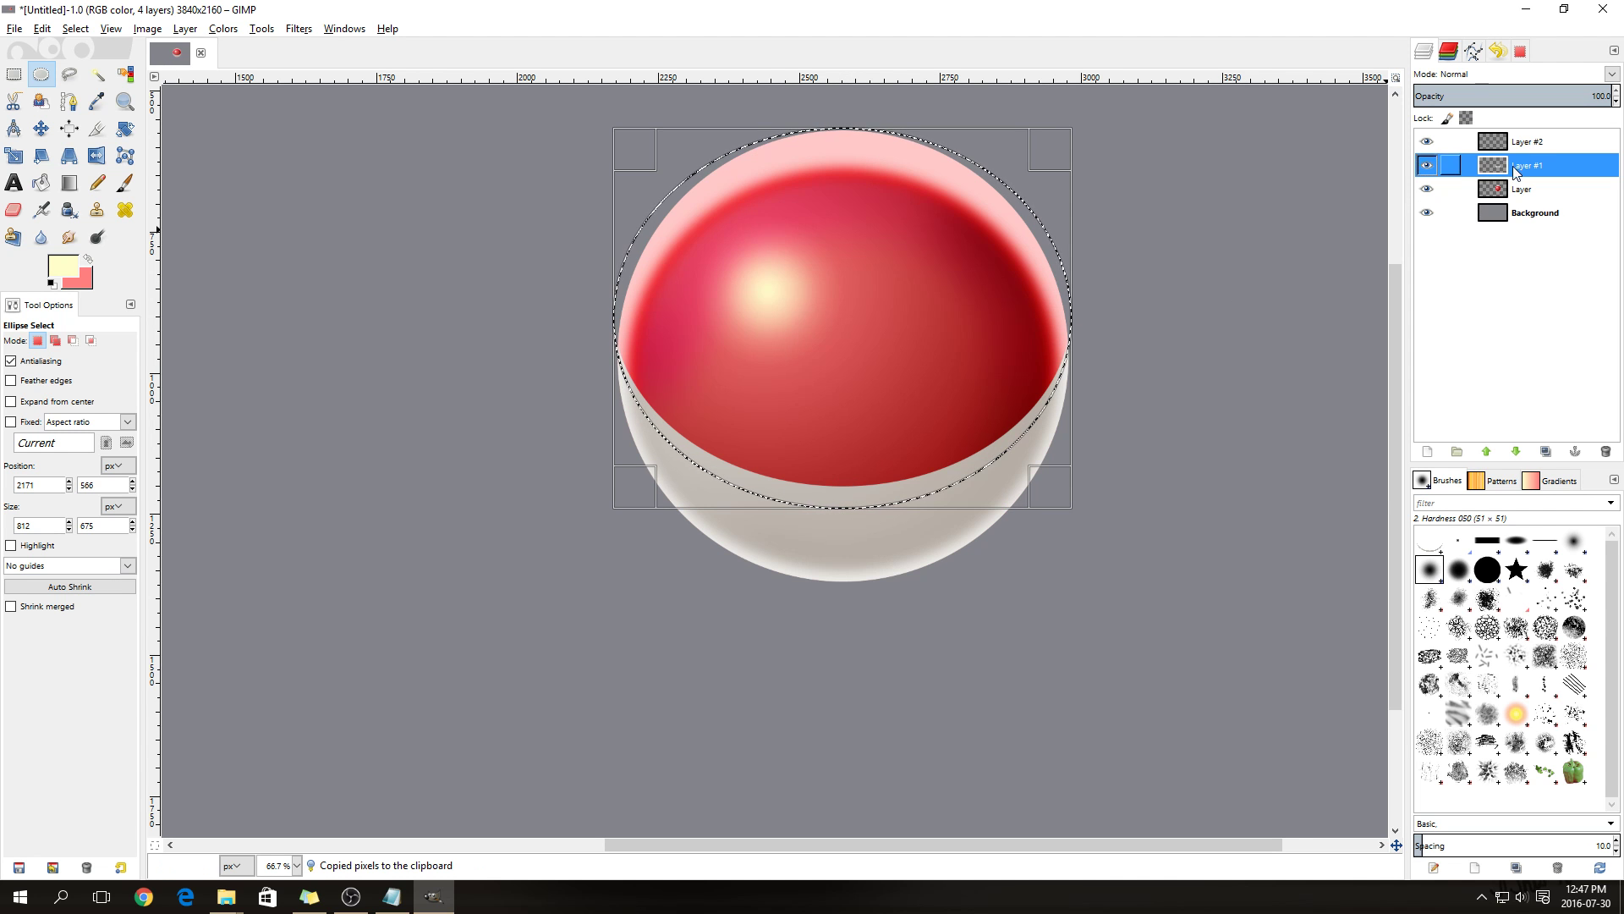
click(1534, 142)
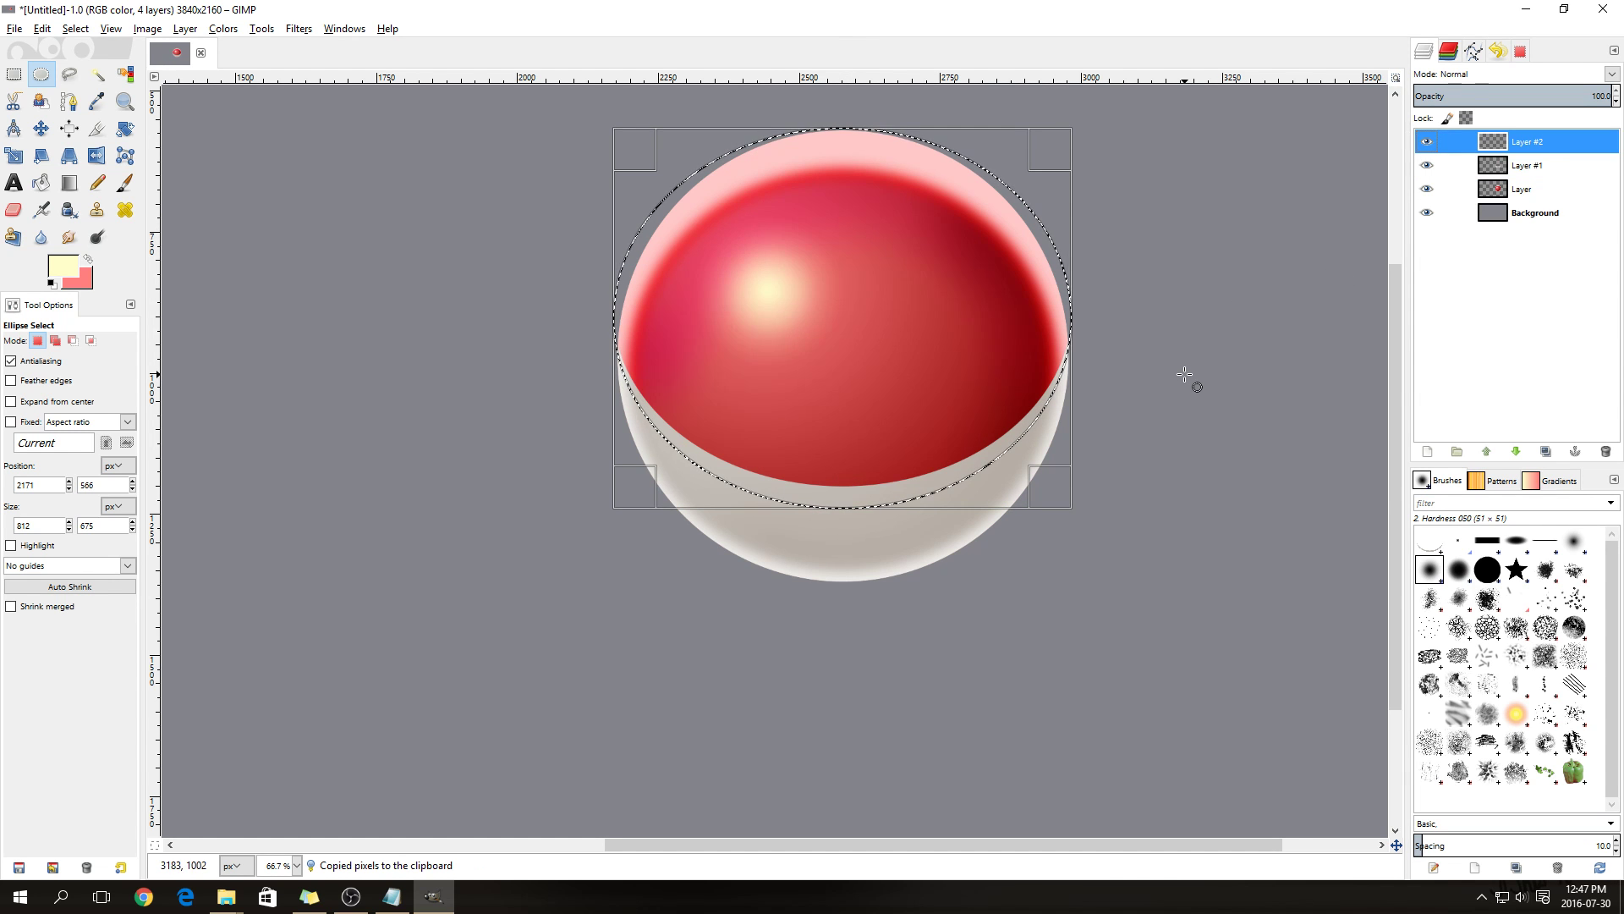
key(ctrl+v)
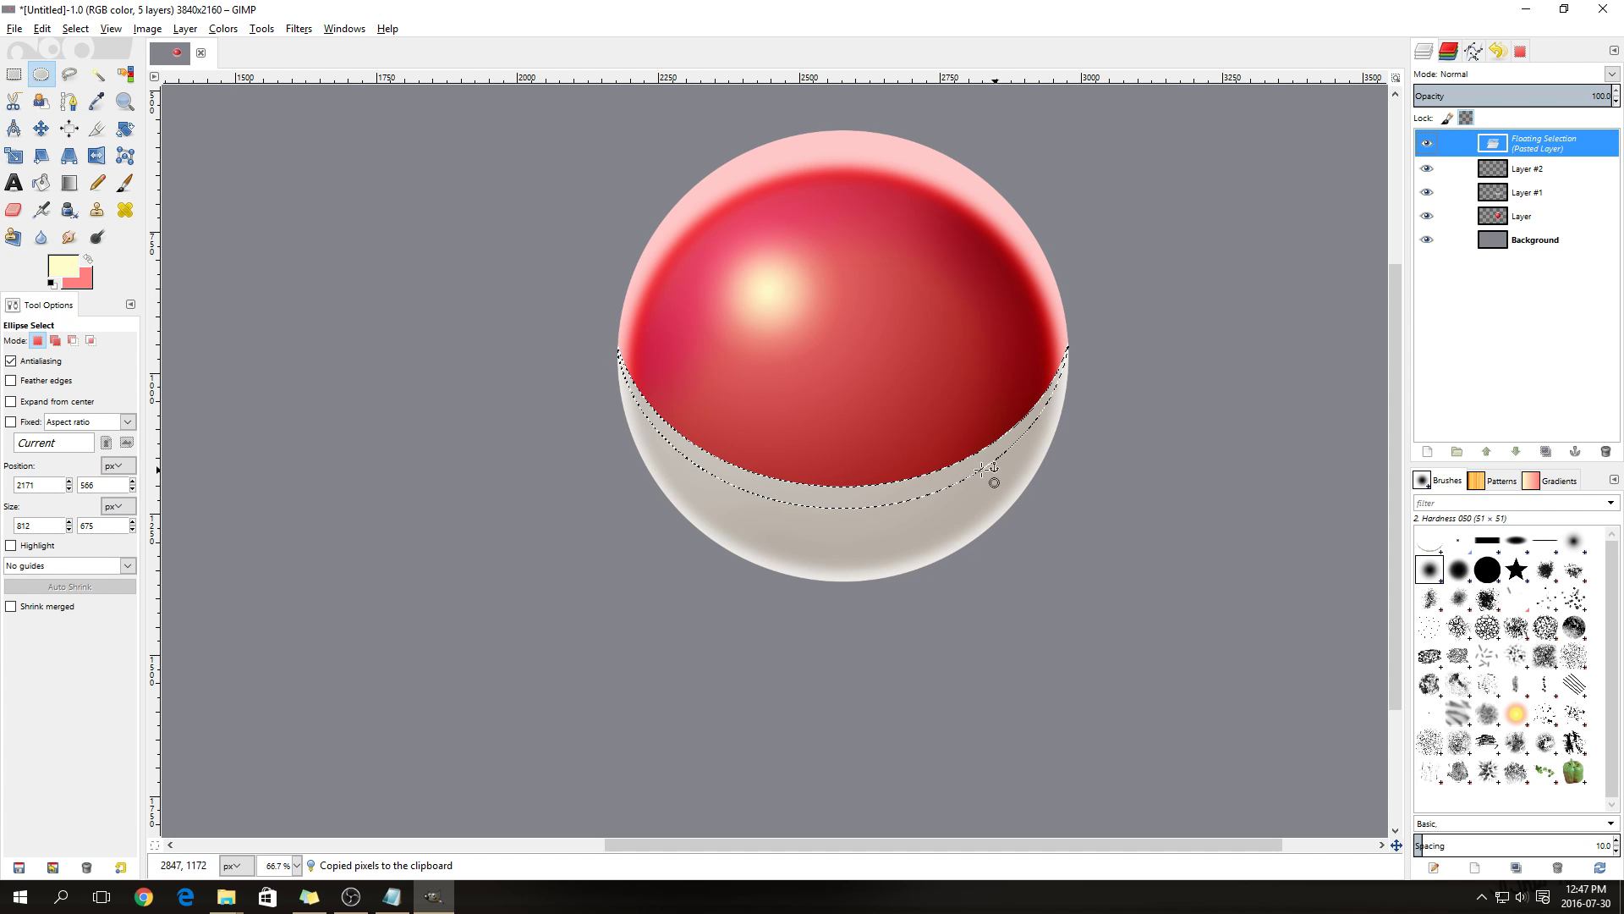
click(1427, 193)
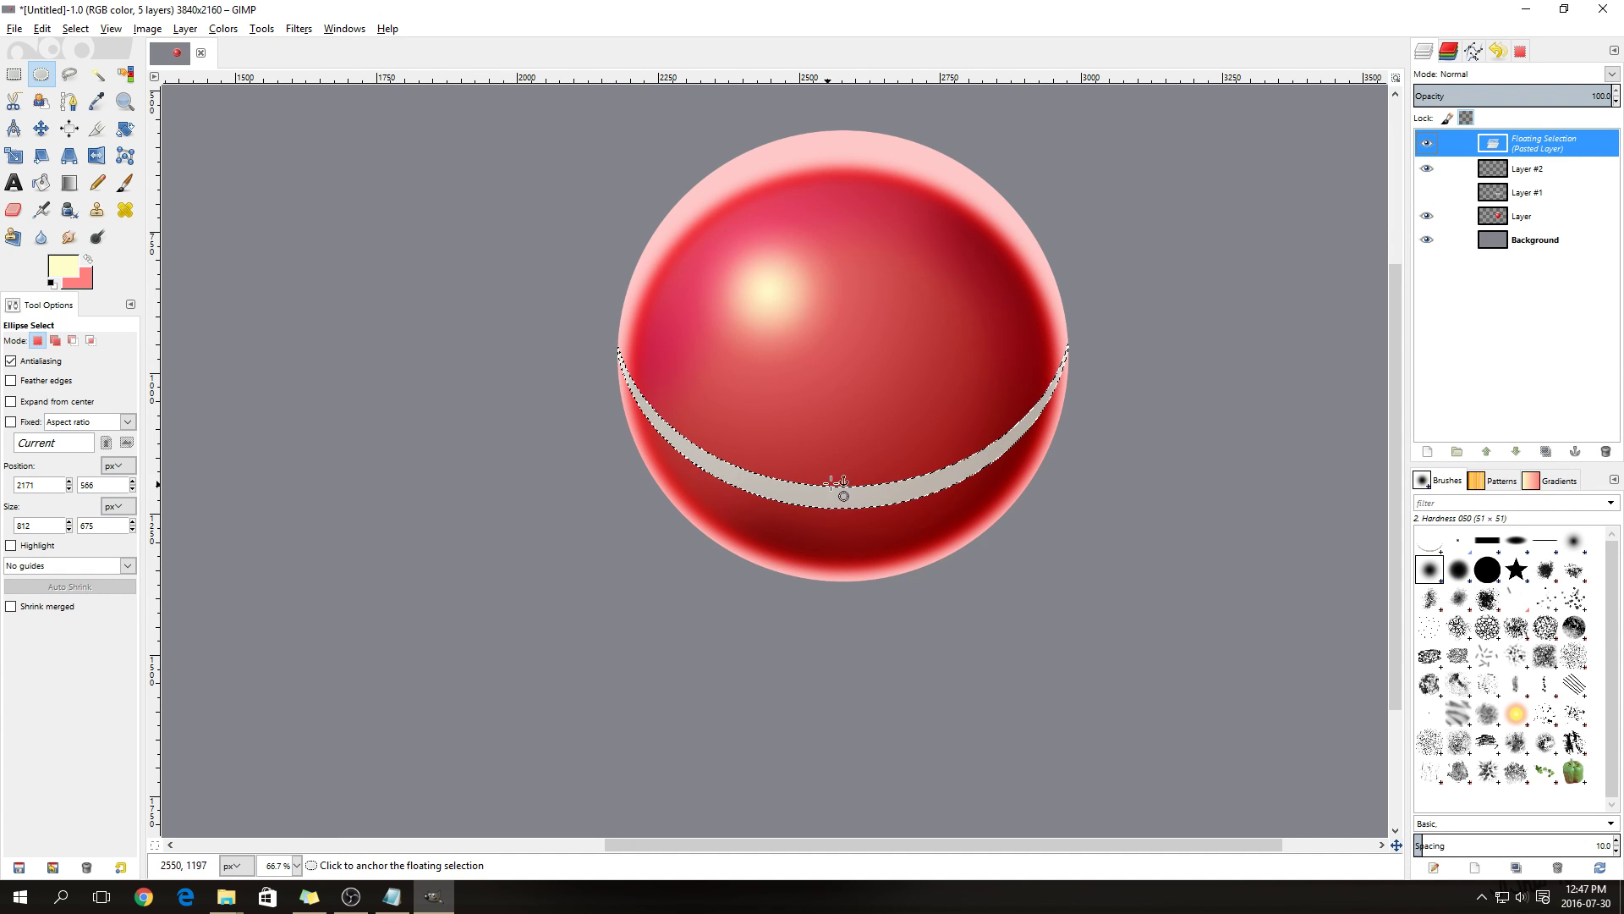
click(1427, 193)
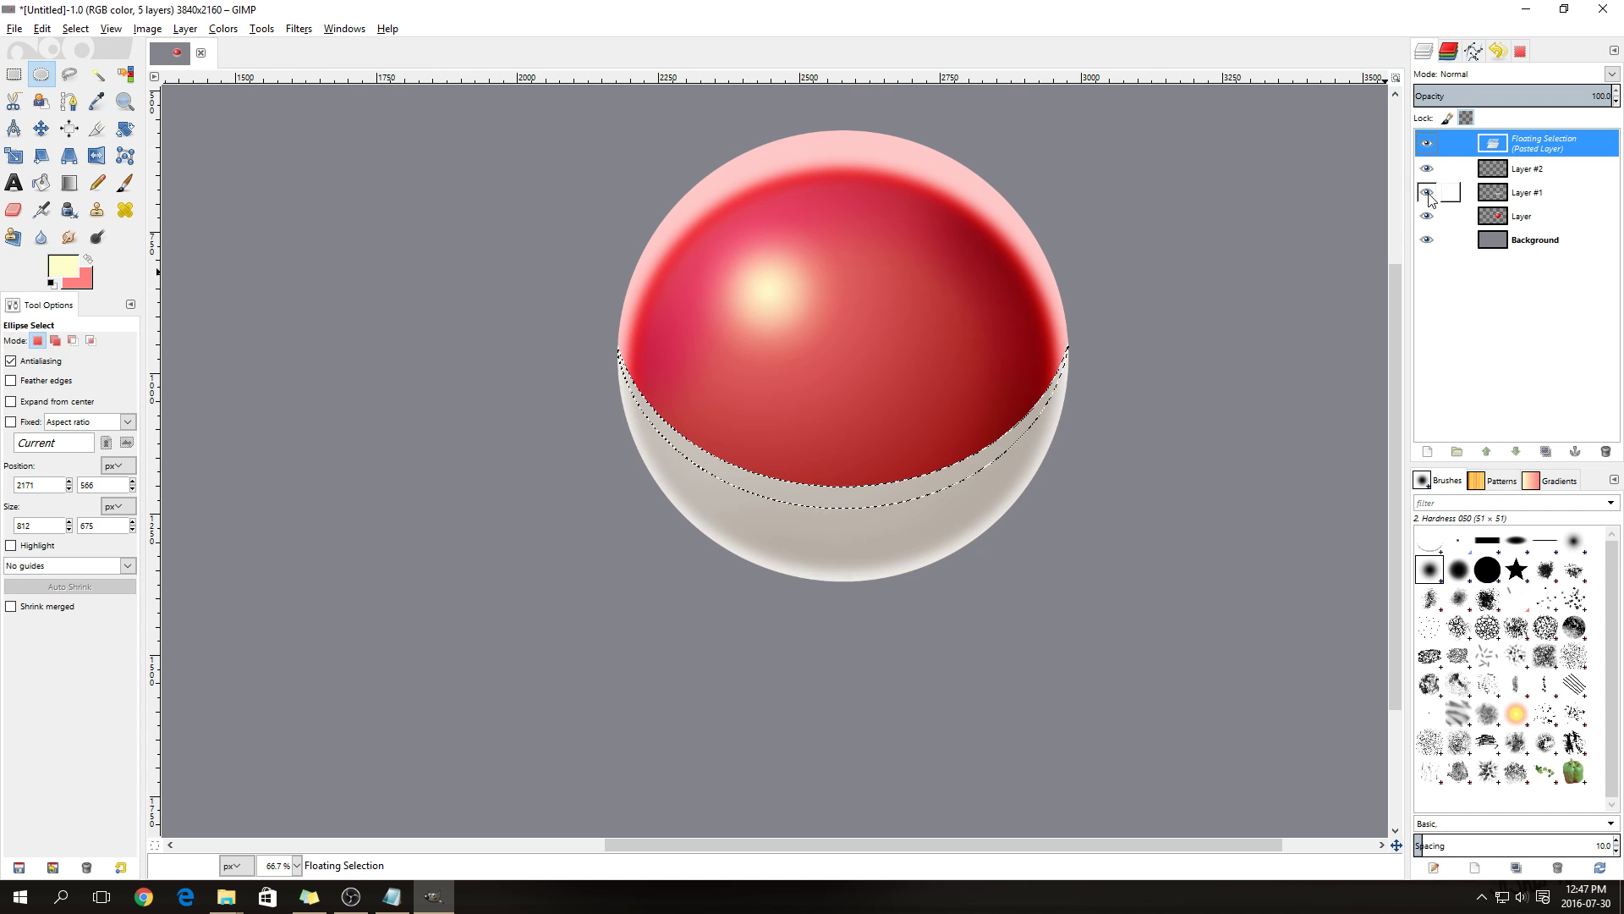
click(1206, 236)
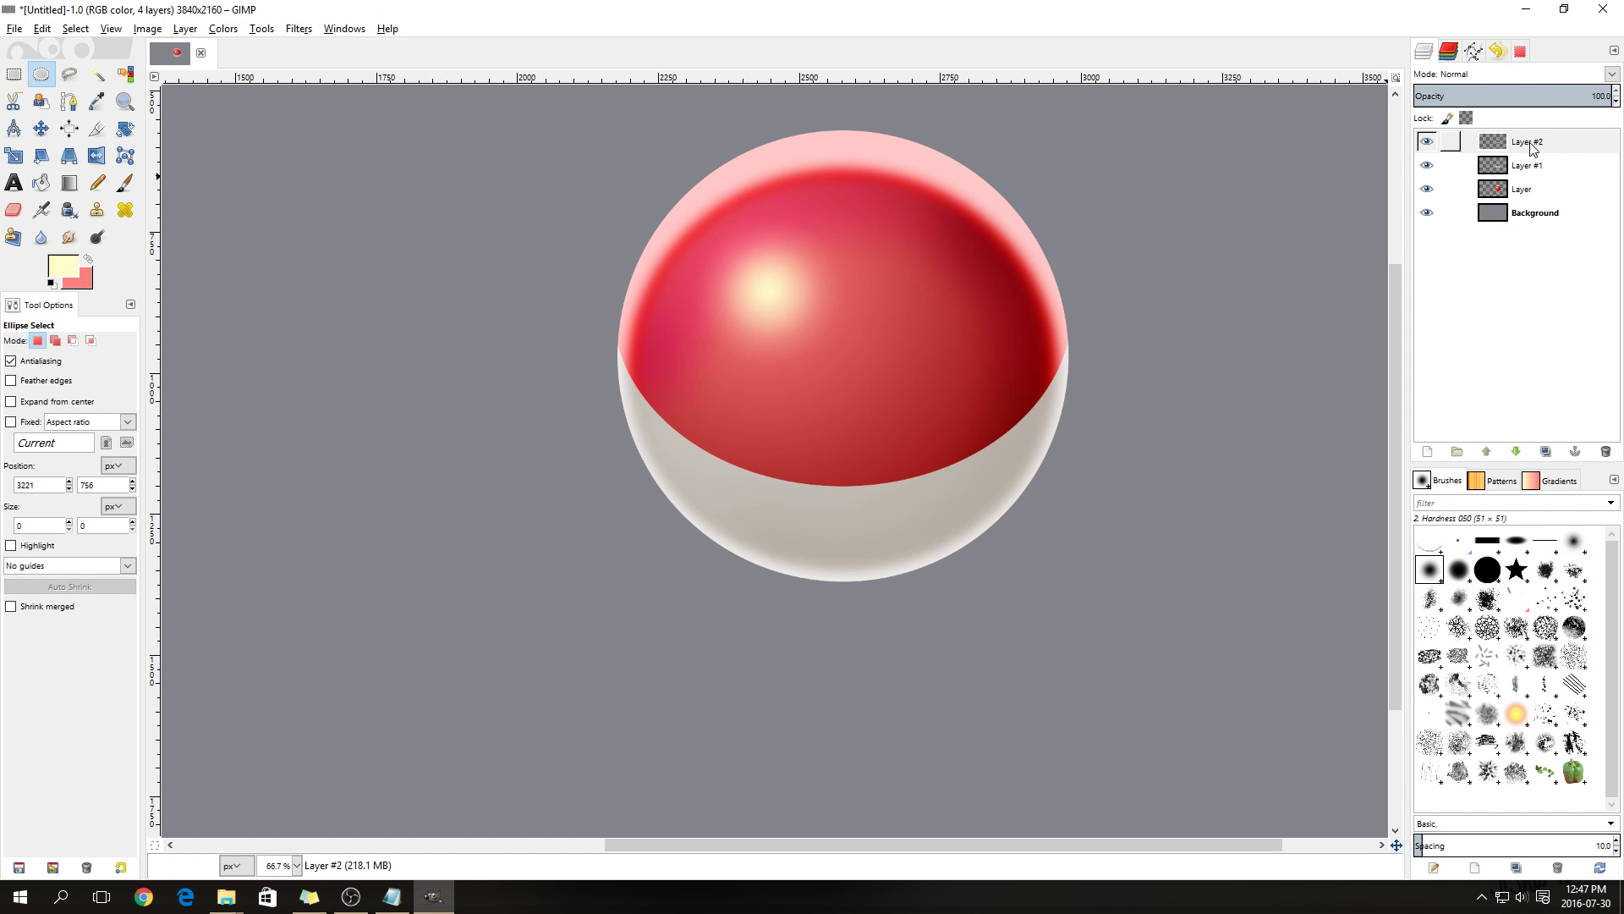
Colorize the pasted strip dark gray with hue 180, saturation 0 and lightness -68
click(222, 30)
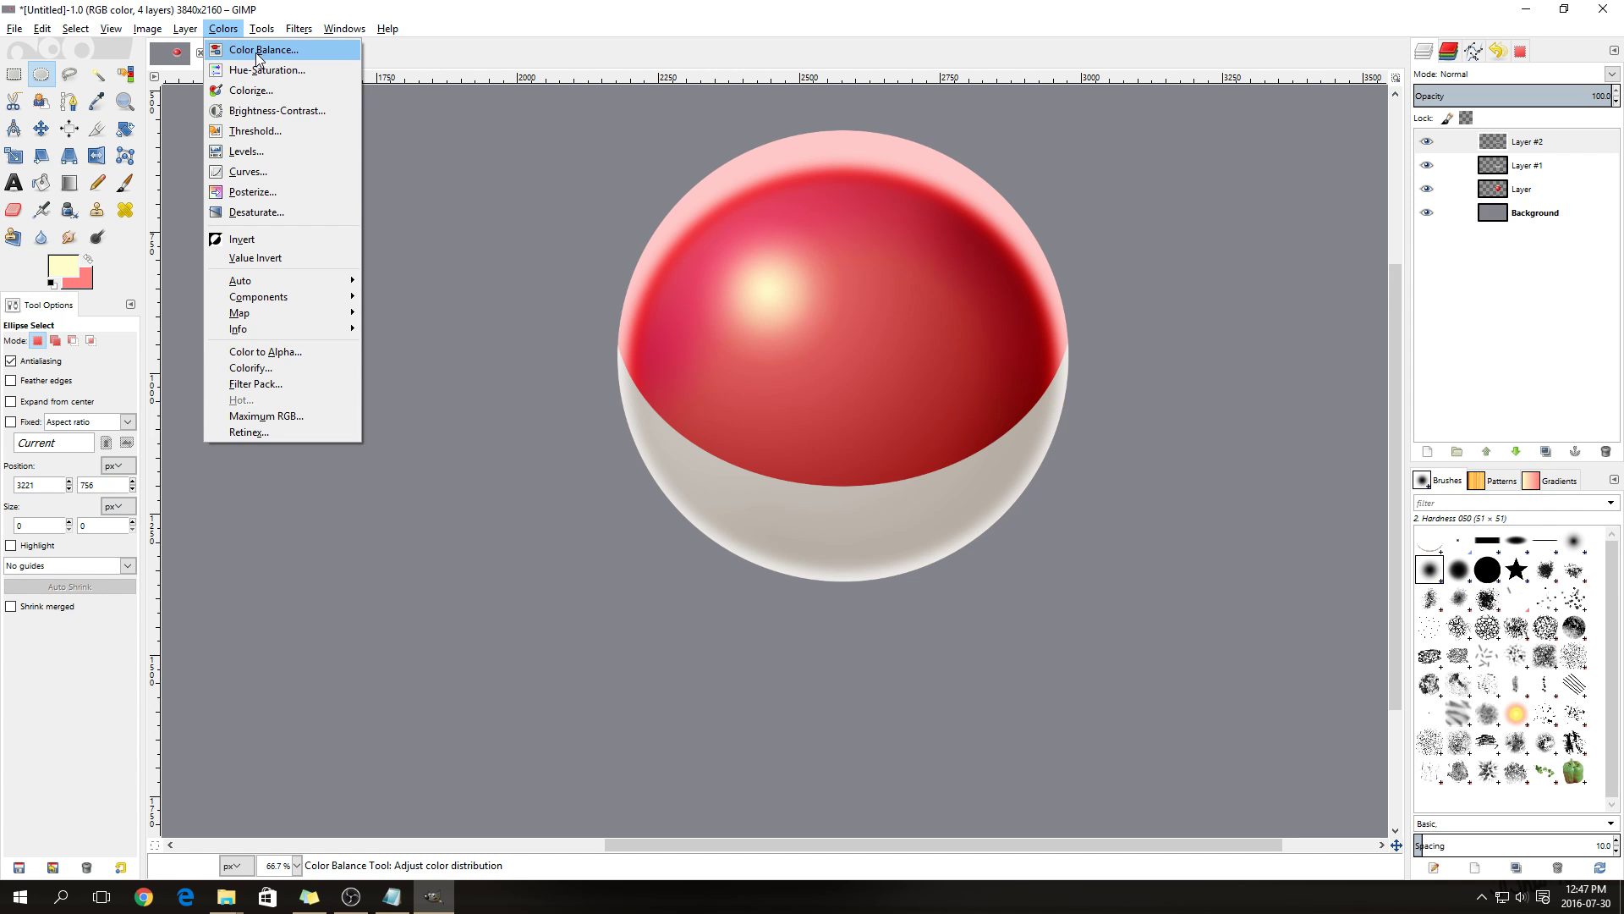
click(271, 93)
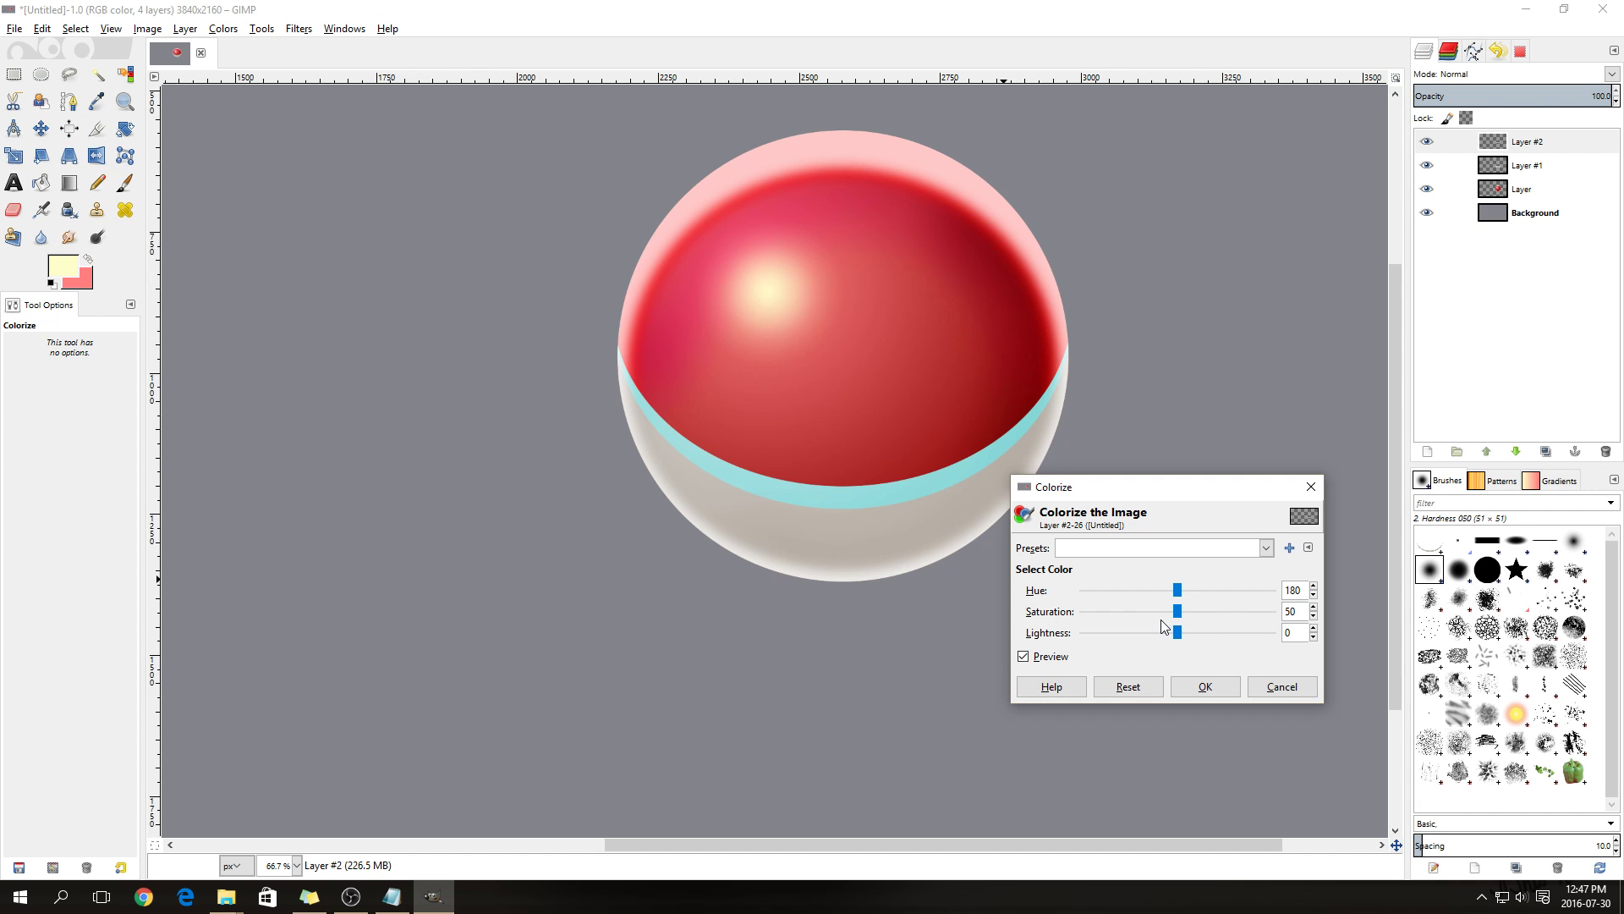
drag(1182, 617, 1068, 625)
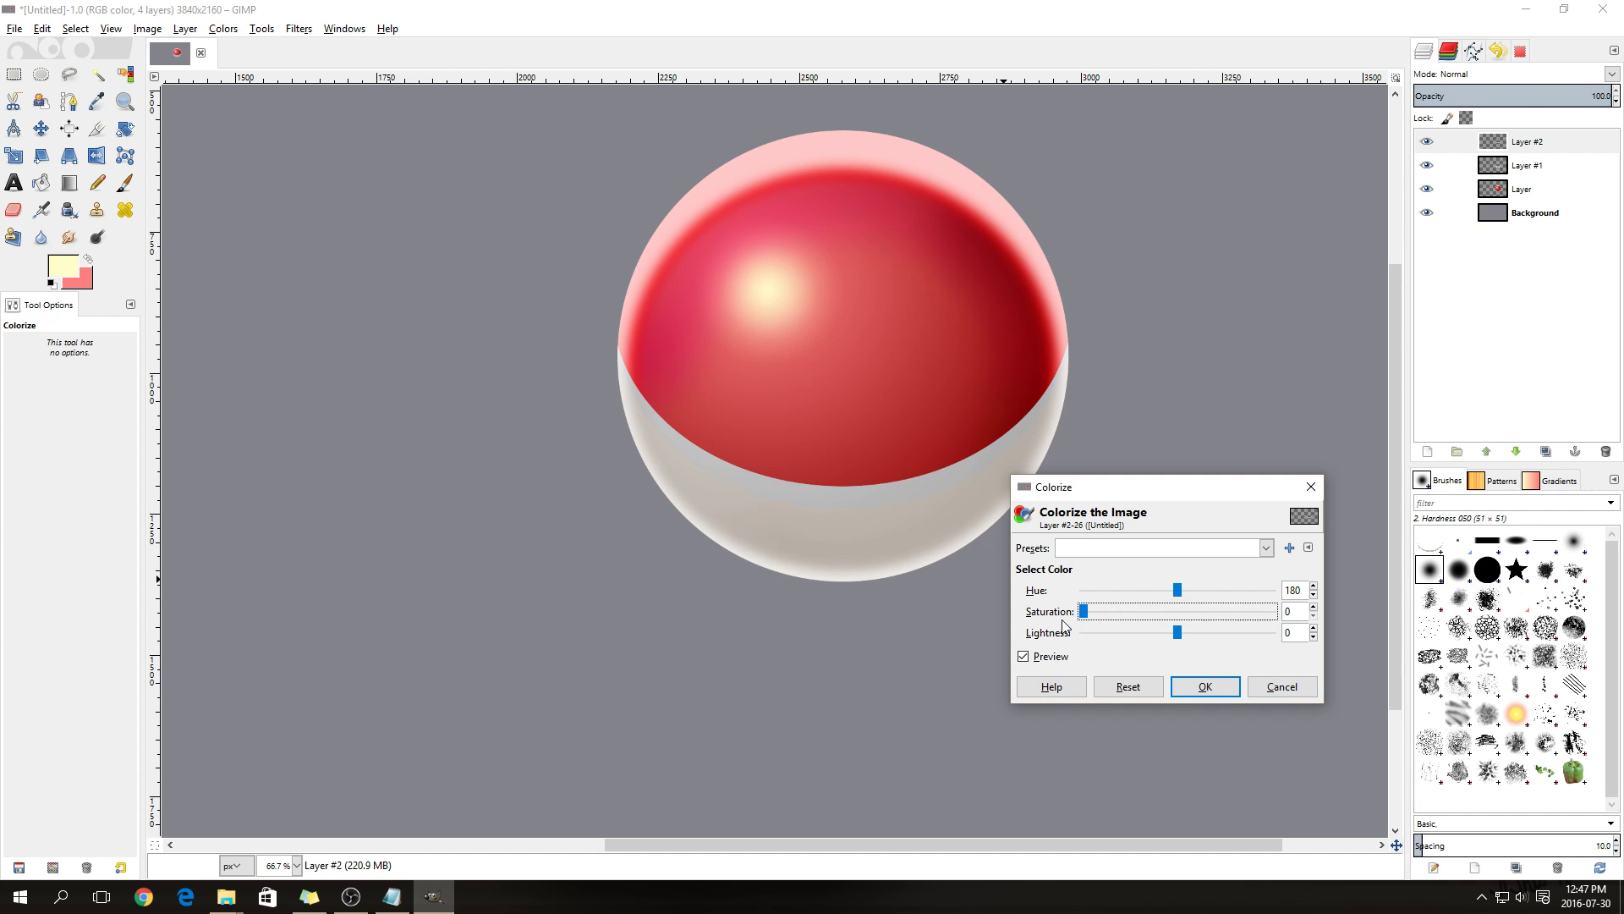
click(1179, 634)
drag(1176, 633, 1111, 636)
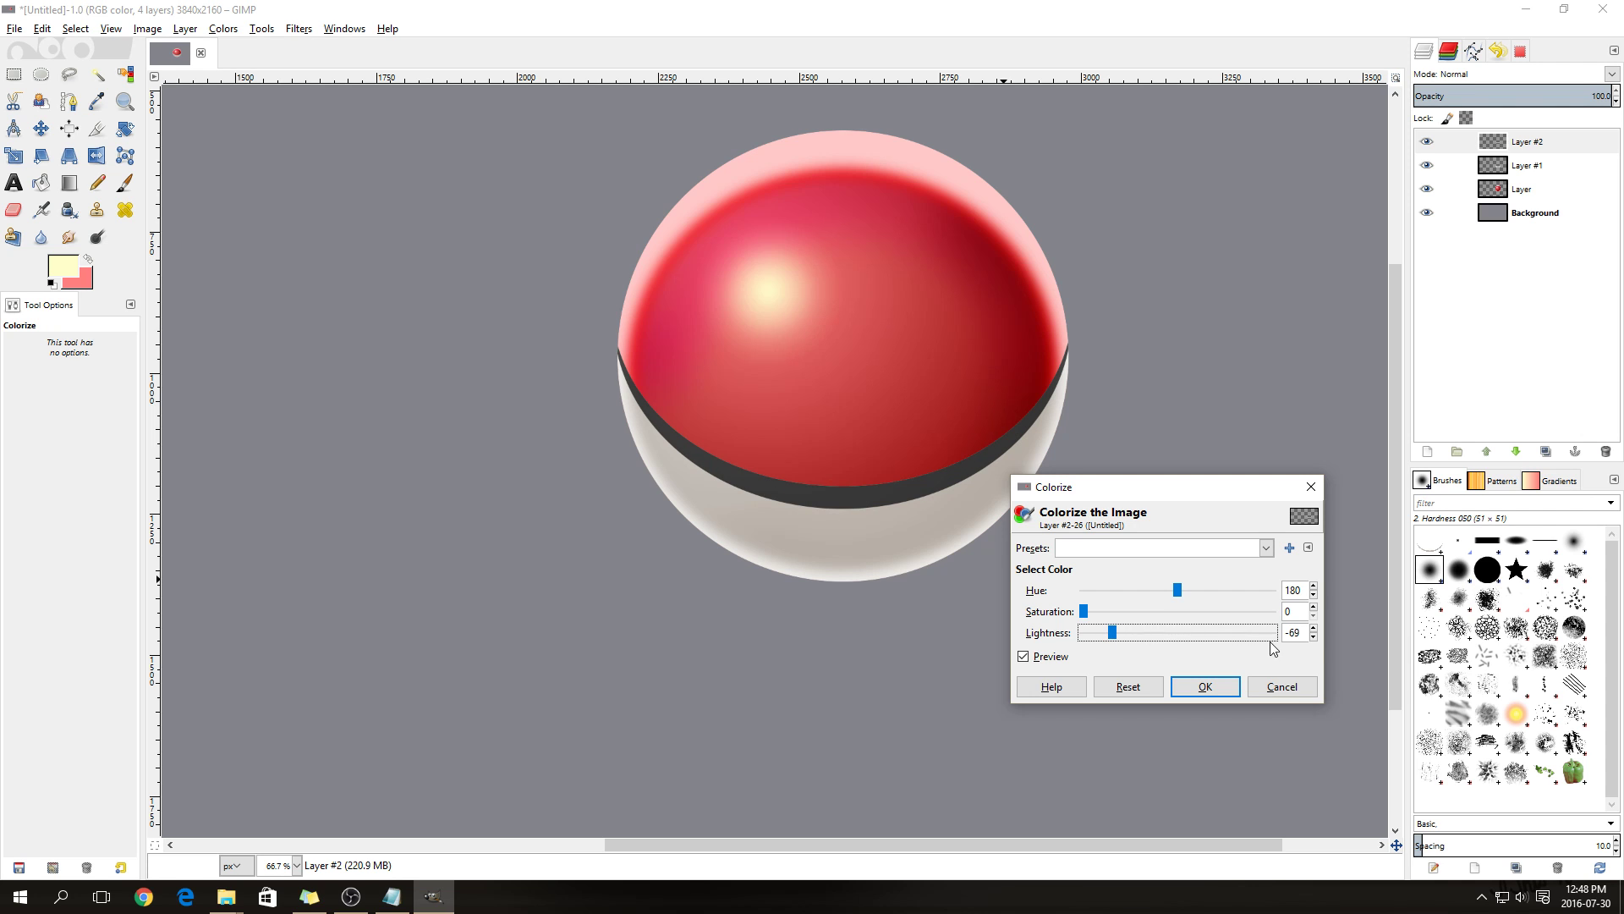
click(1313, 637)
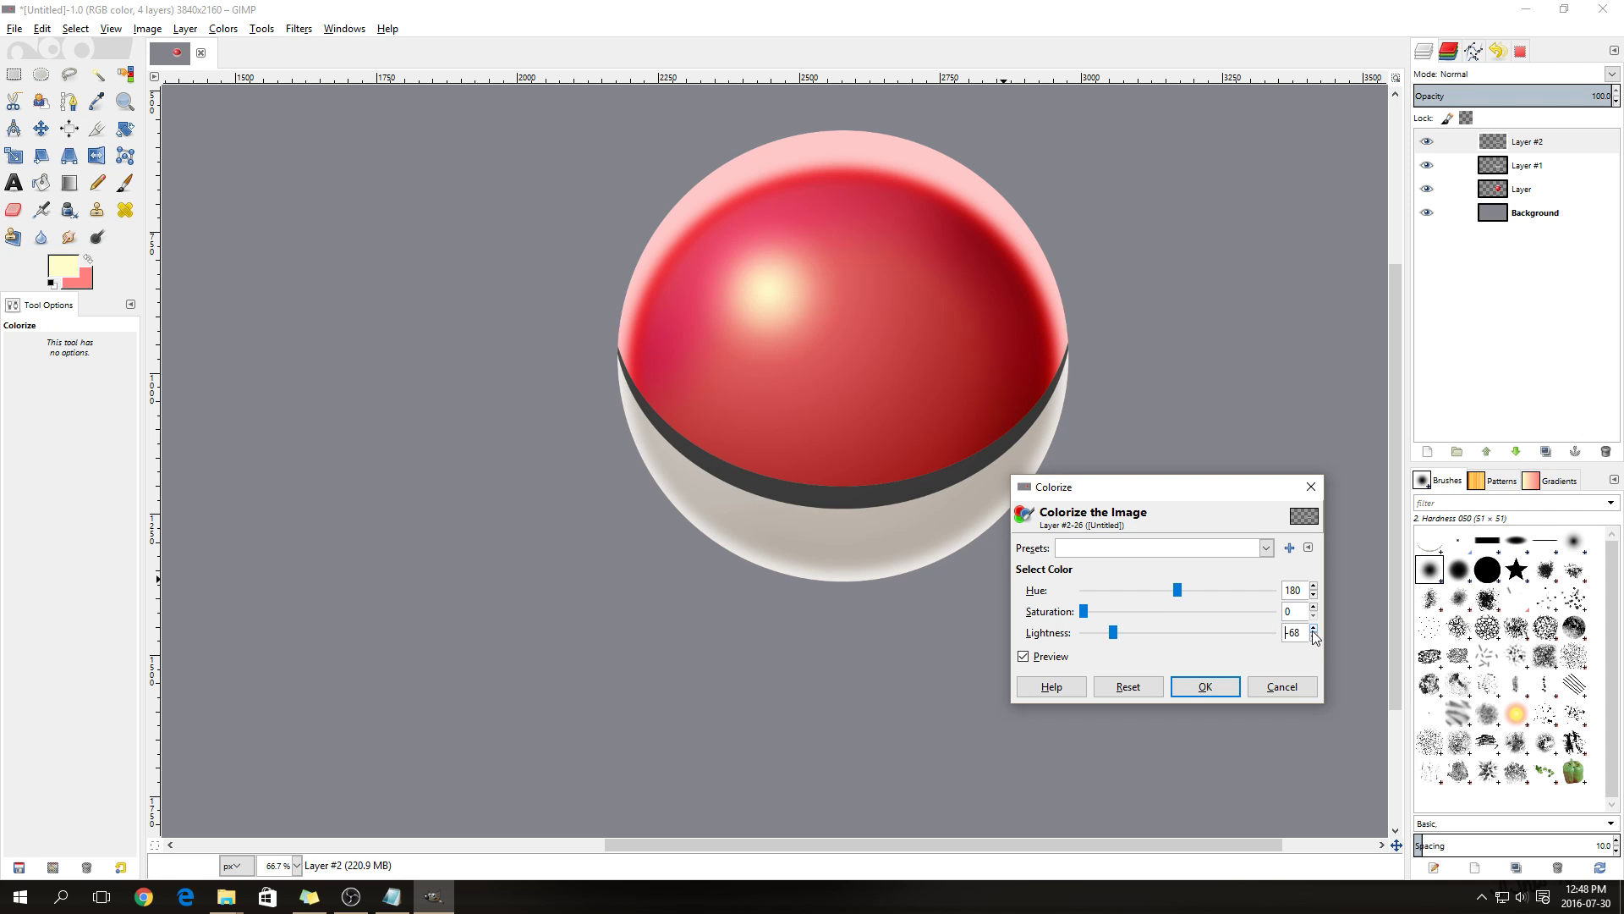
click(1205, 686)
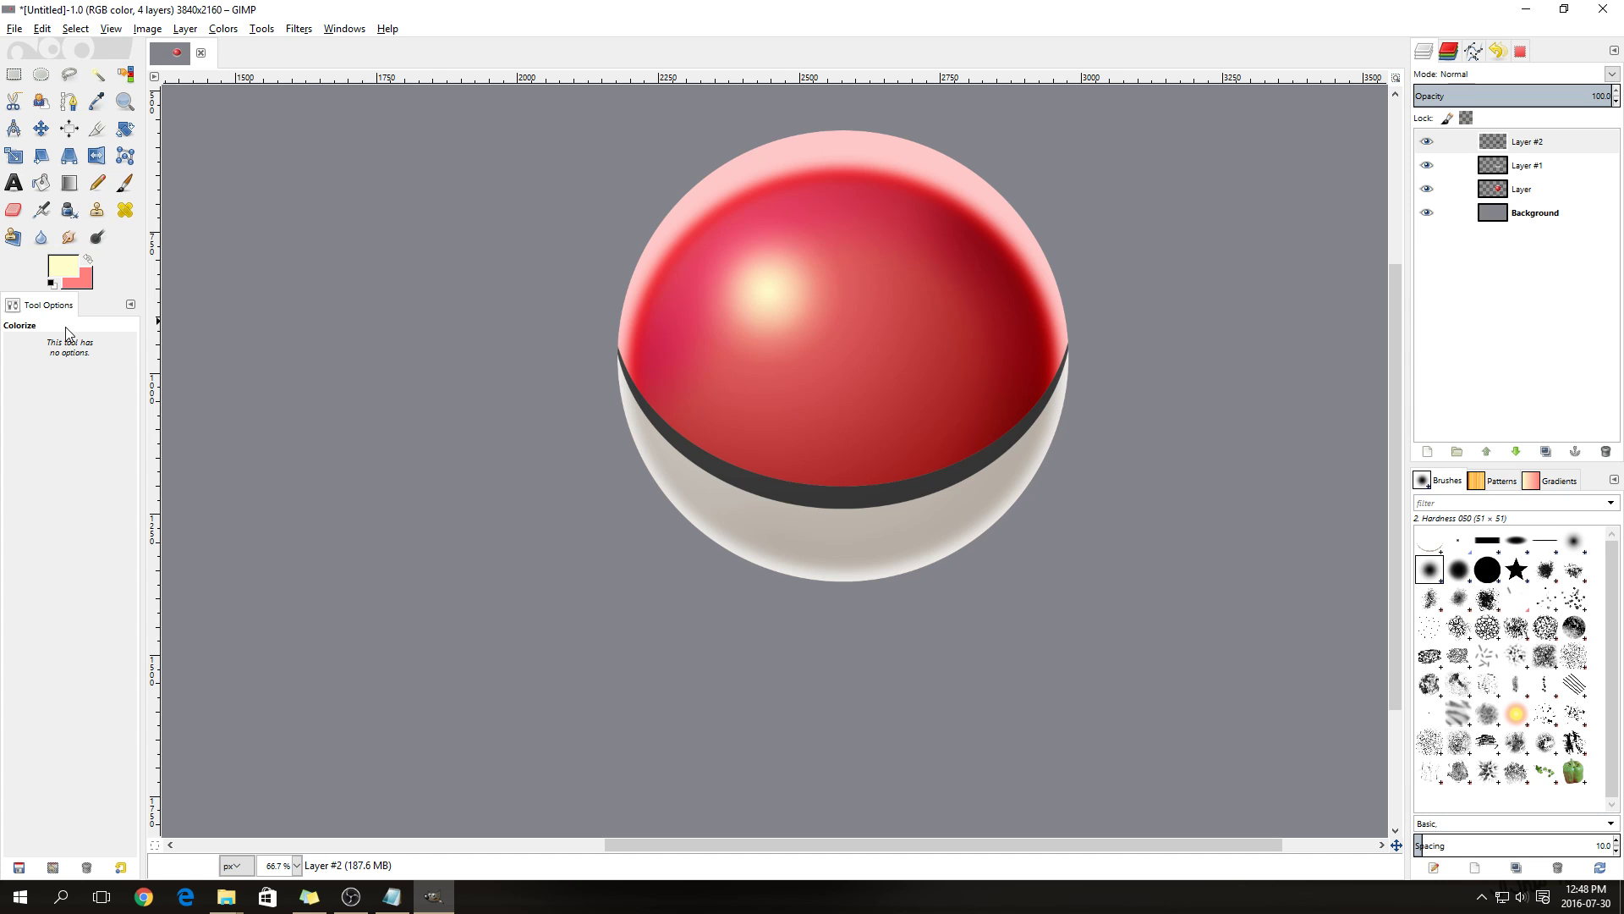
click(1427, 142)
click(1427, 142)
click(1427, 143)
click(1428, 142)
click(1427, 142)
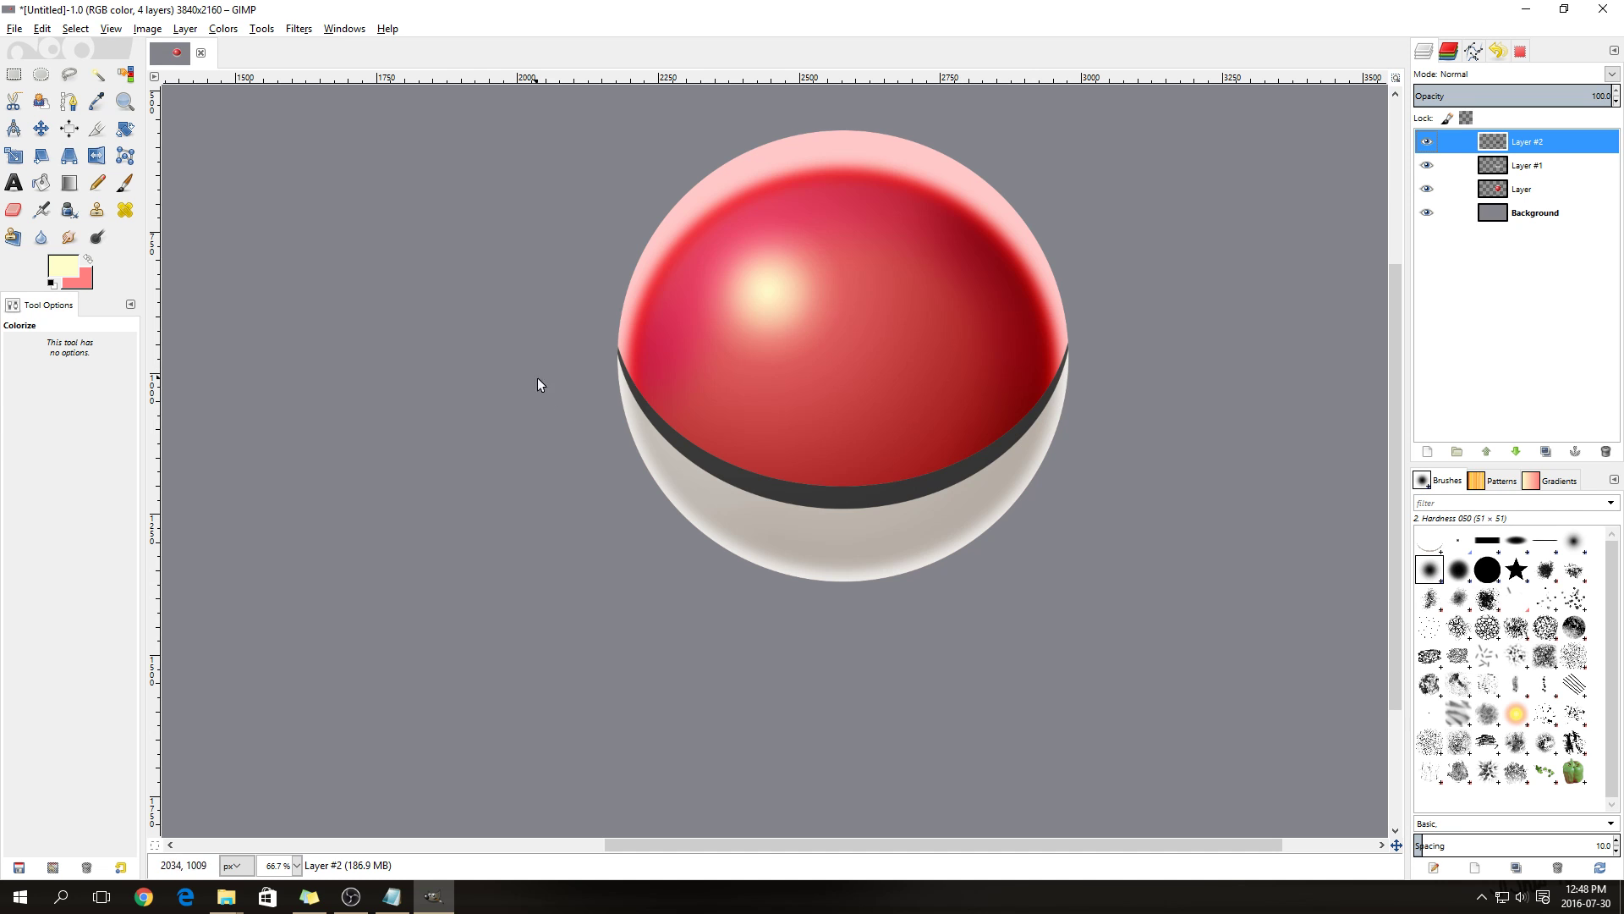
Add a transparent layer above the dark band layer and draw an elliptical selection about 180 by 210 px on the lower middle of the red part
right_click(1528, 147)
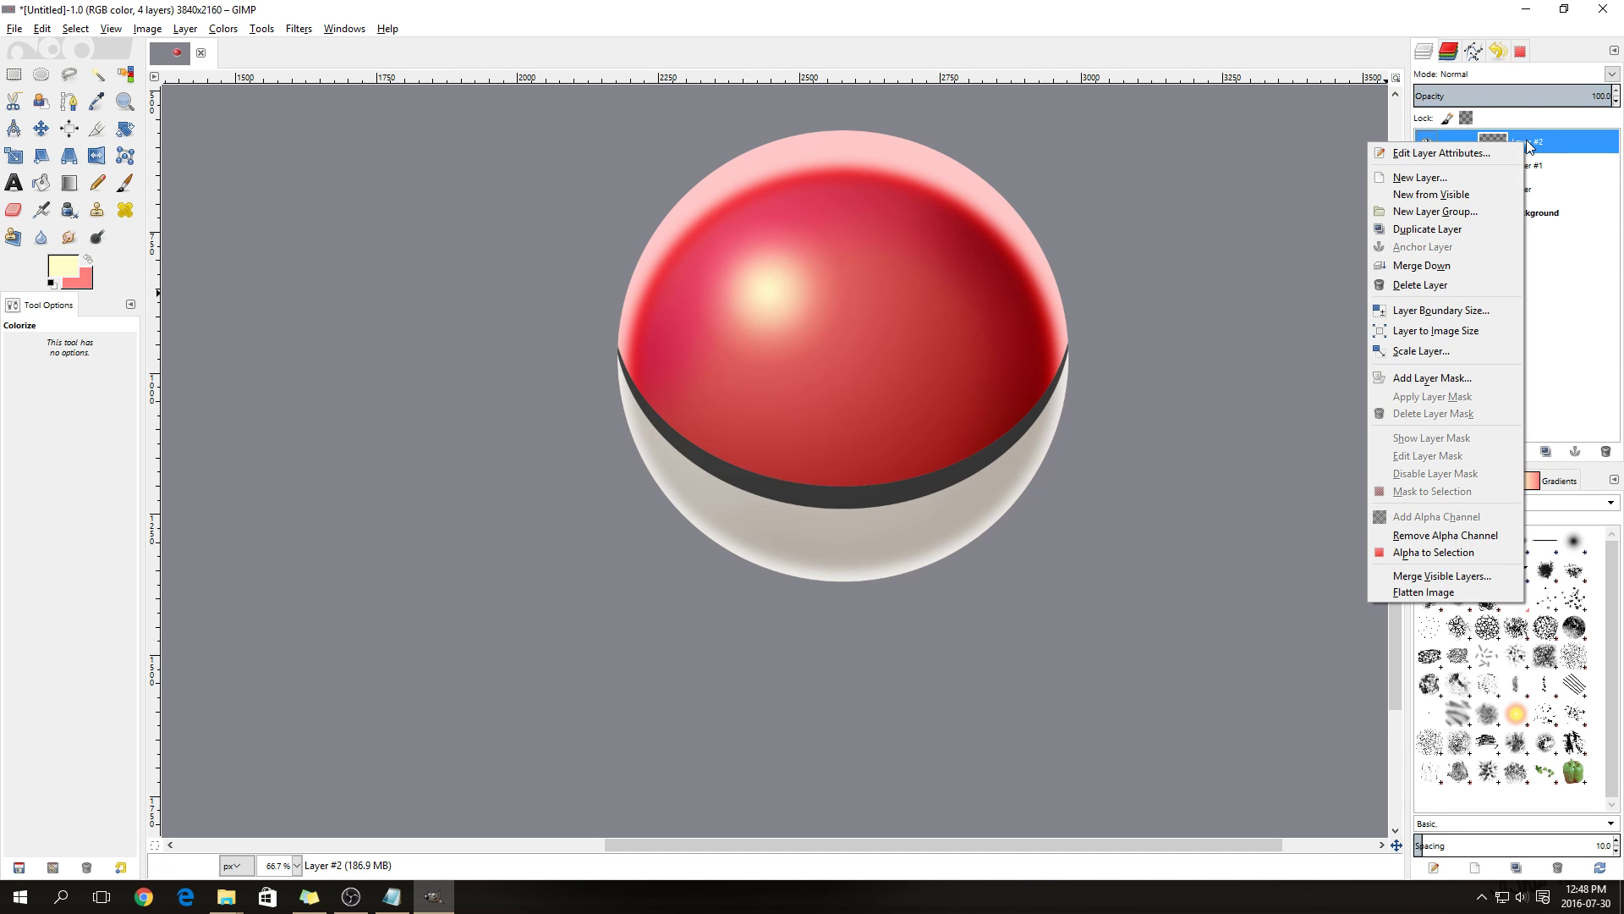
click(1437, 178)
click(1441, 316)
key(e)
drag(787, 346, 891, 470)
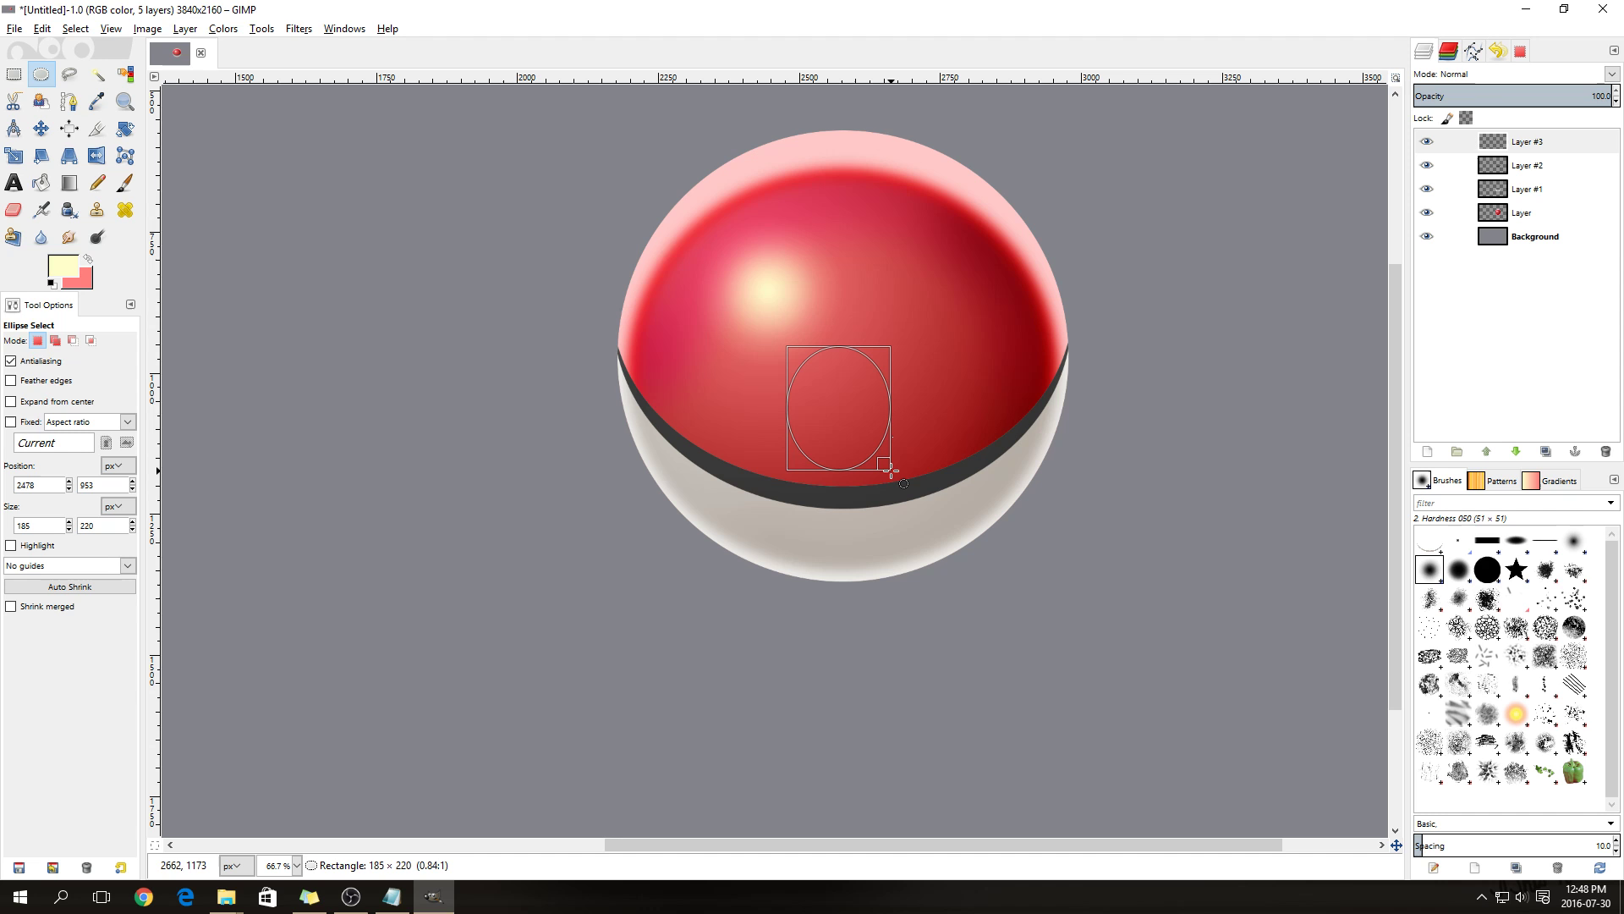
drag(891, 468, 888, 463)
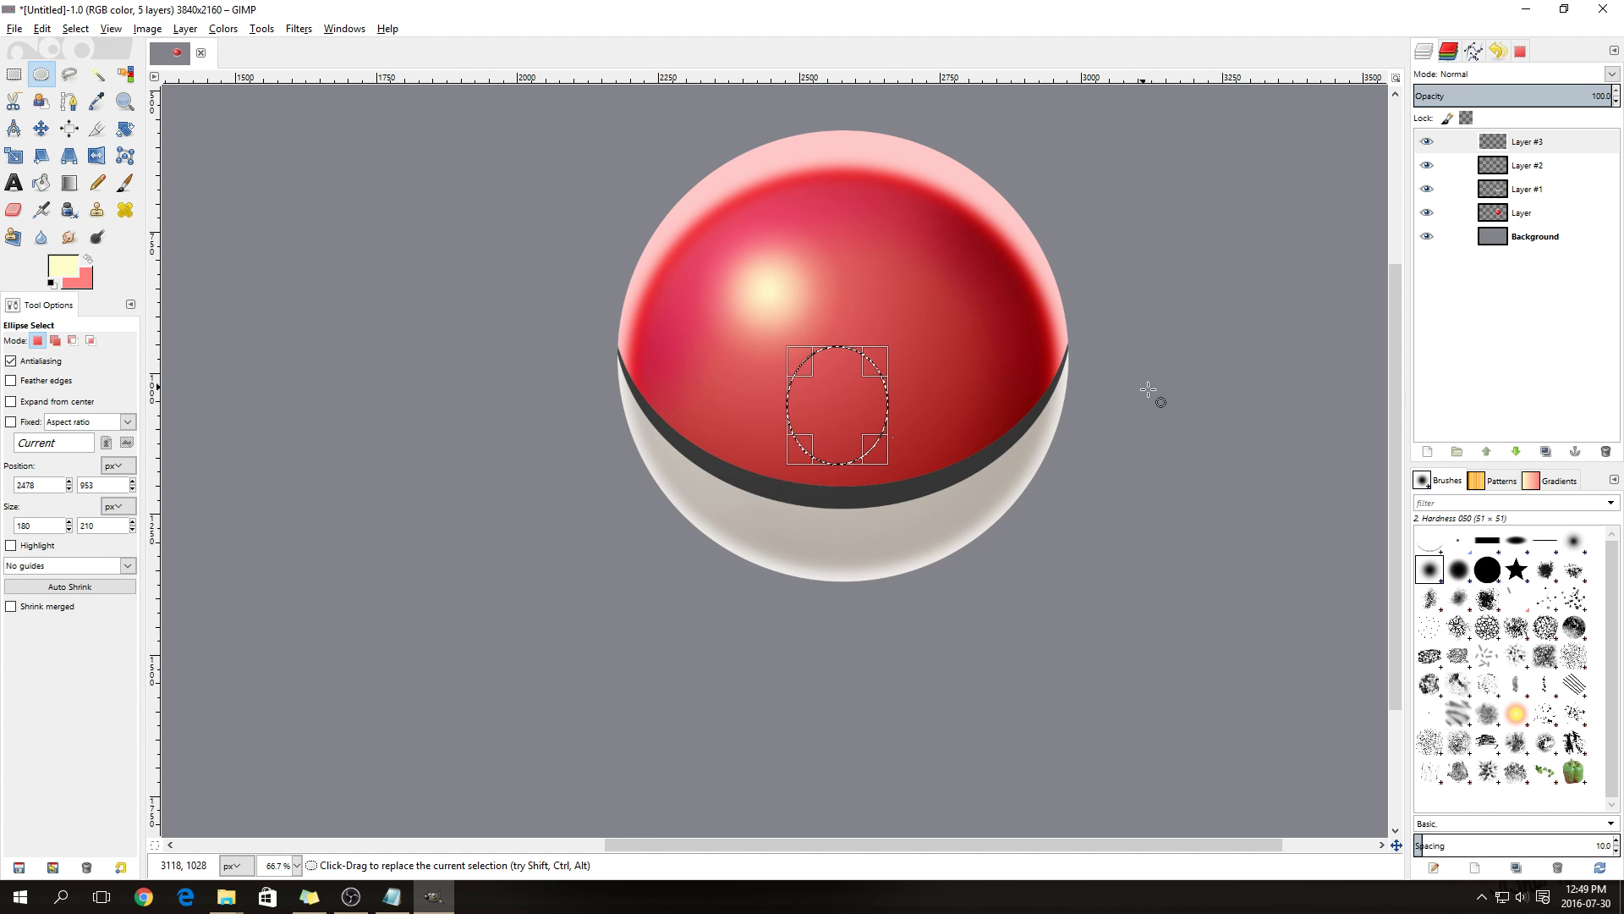
Sample the dark gray of the band layer as foreground color and fill the elliptical selection with it on the new top layer
click(1536, 168)
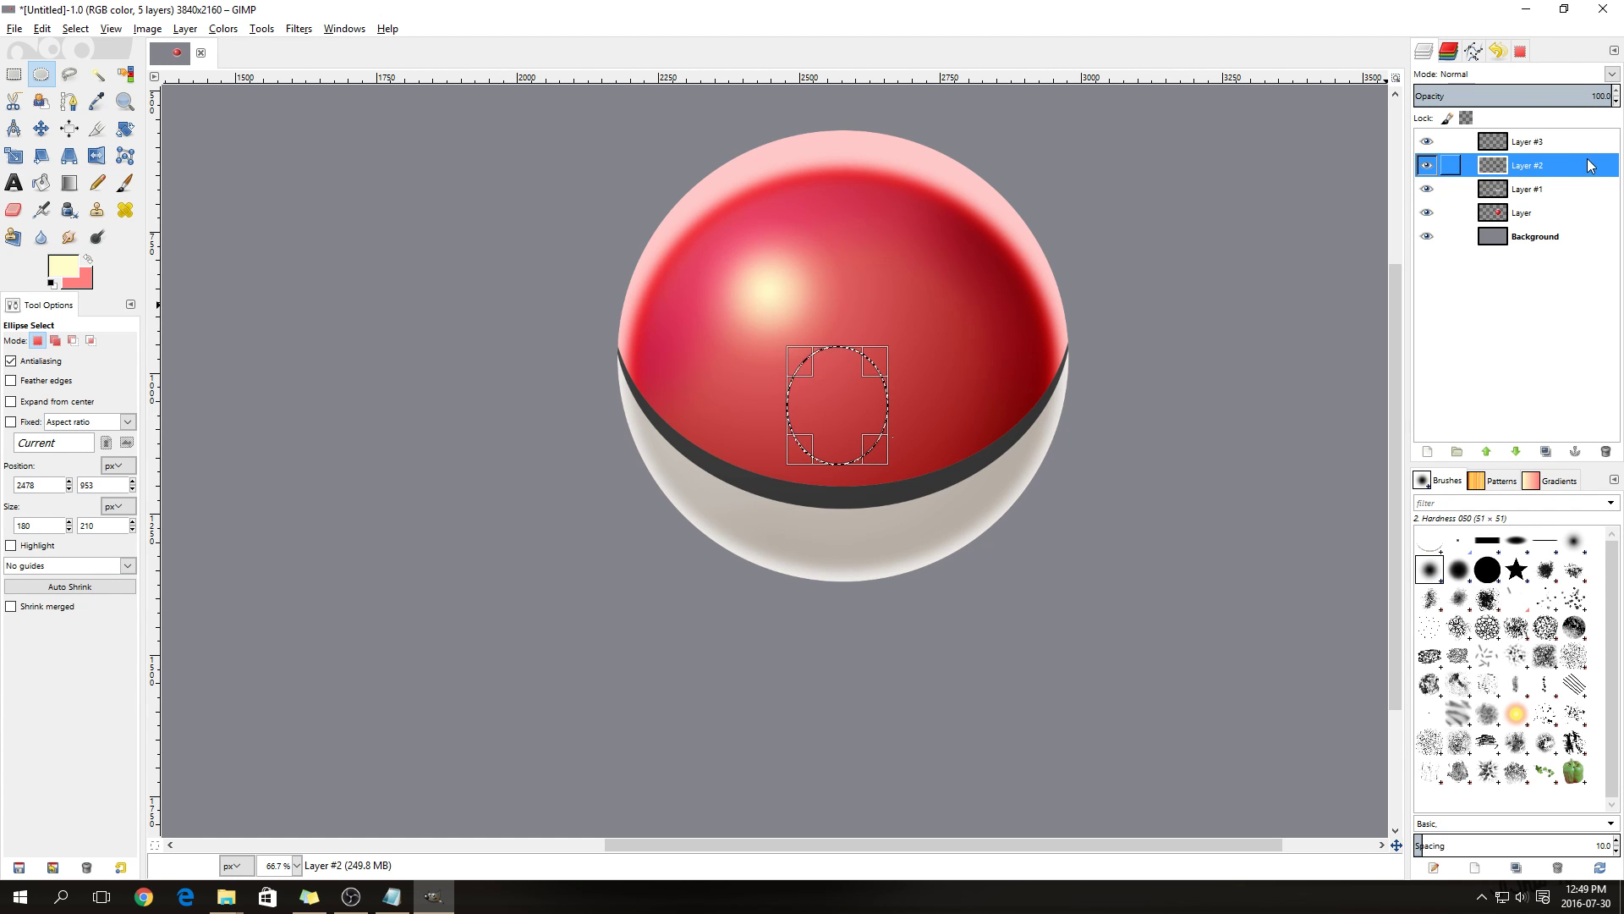
click(96, 102)
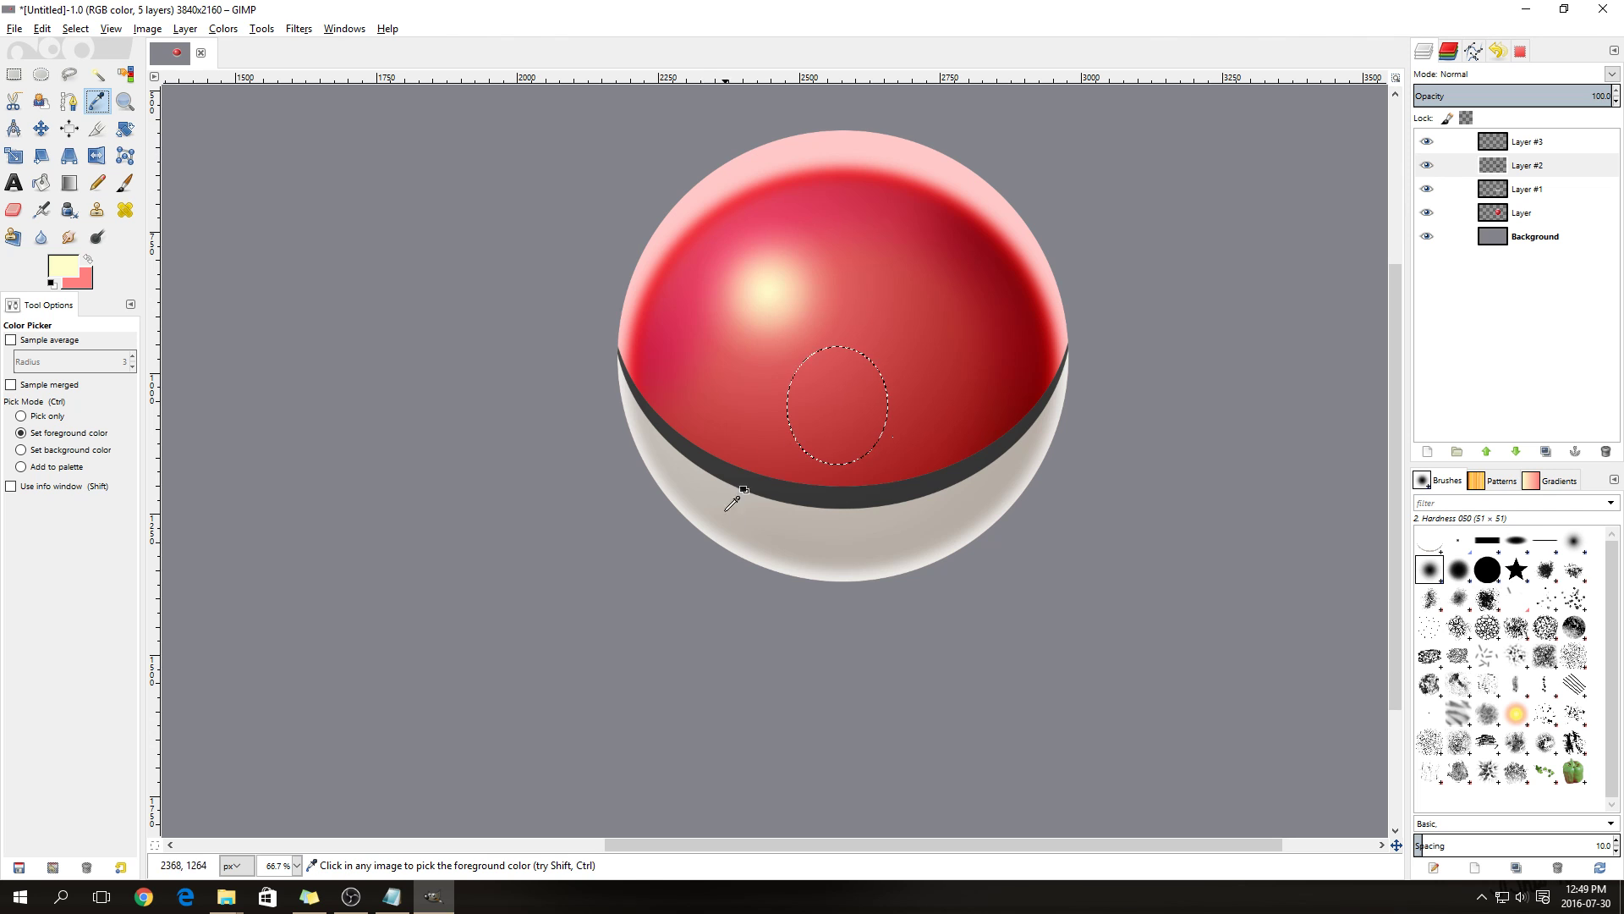
click(734, 473)
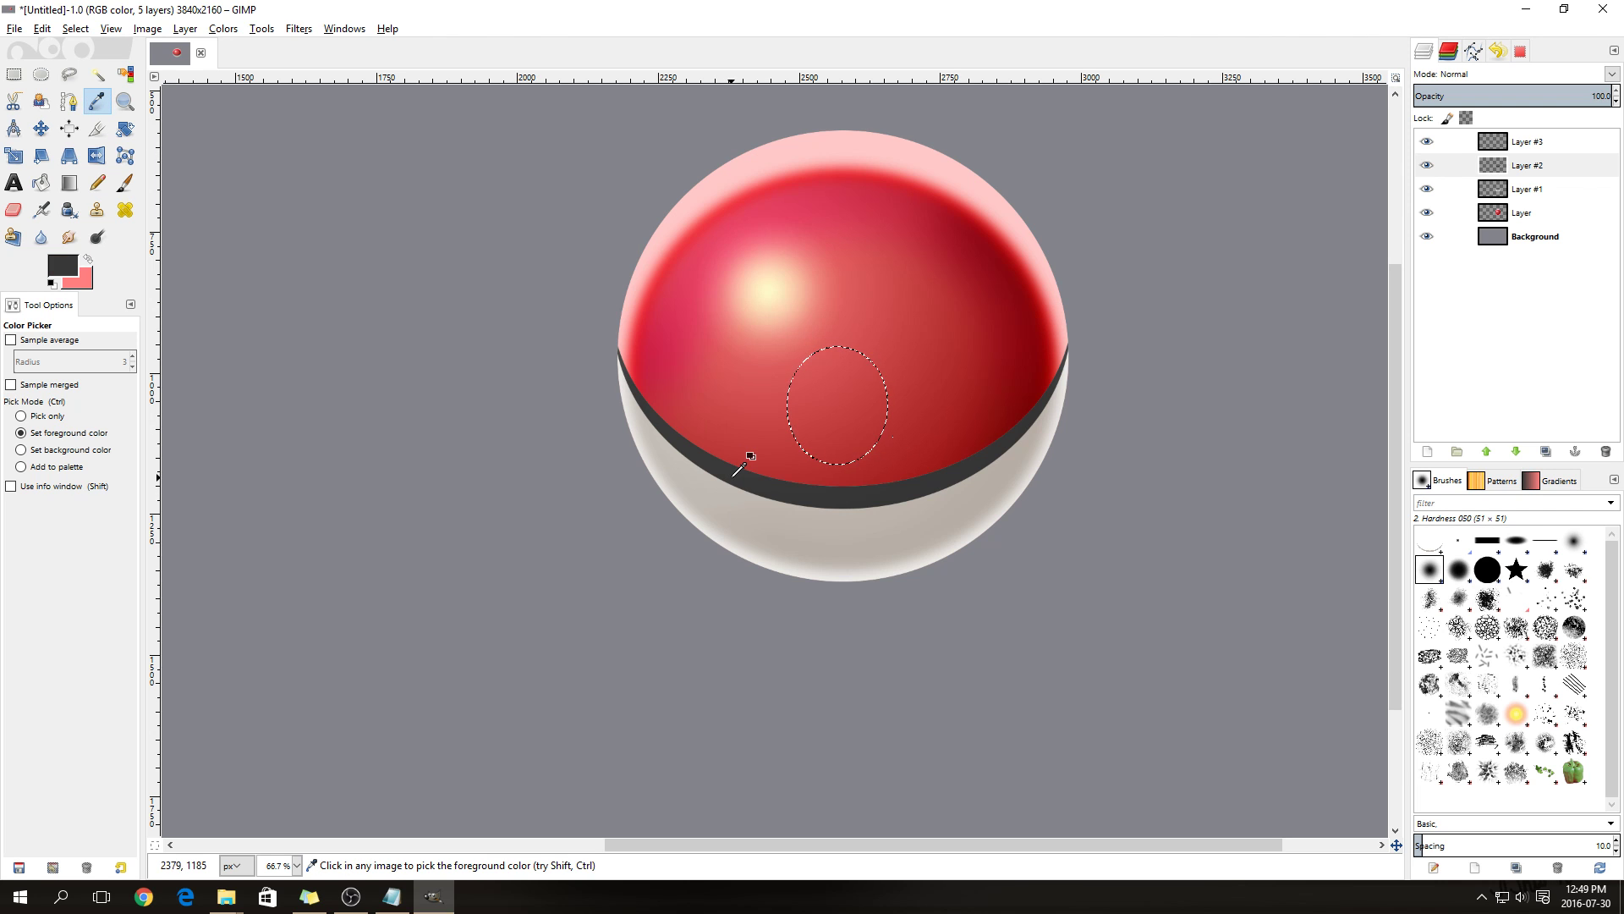
click(1523, 145)
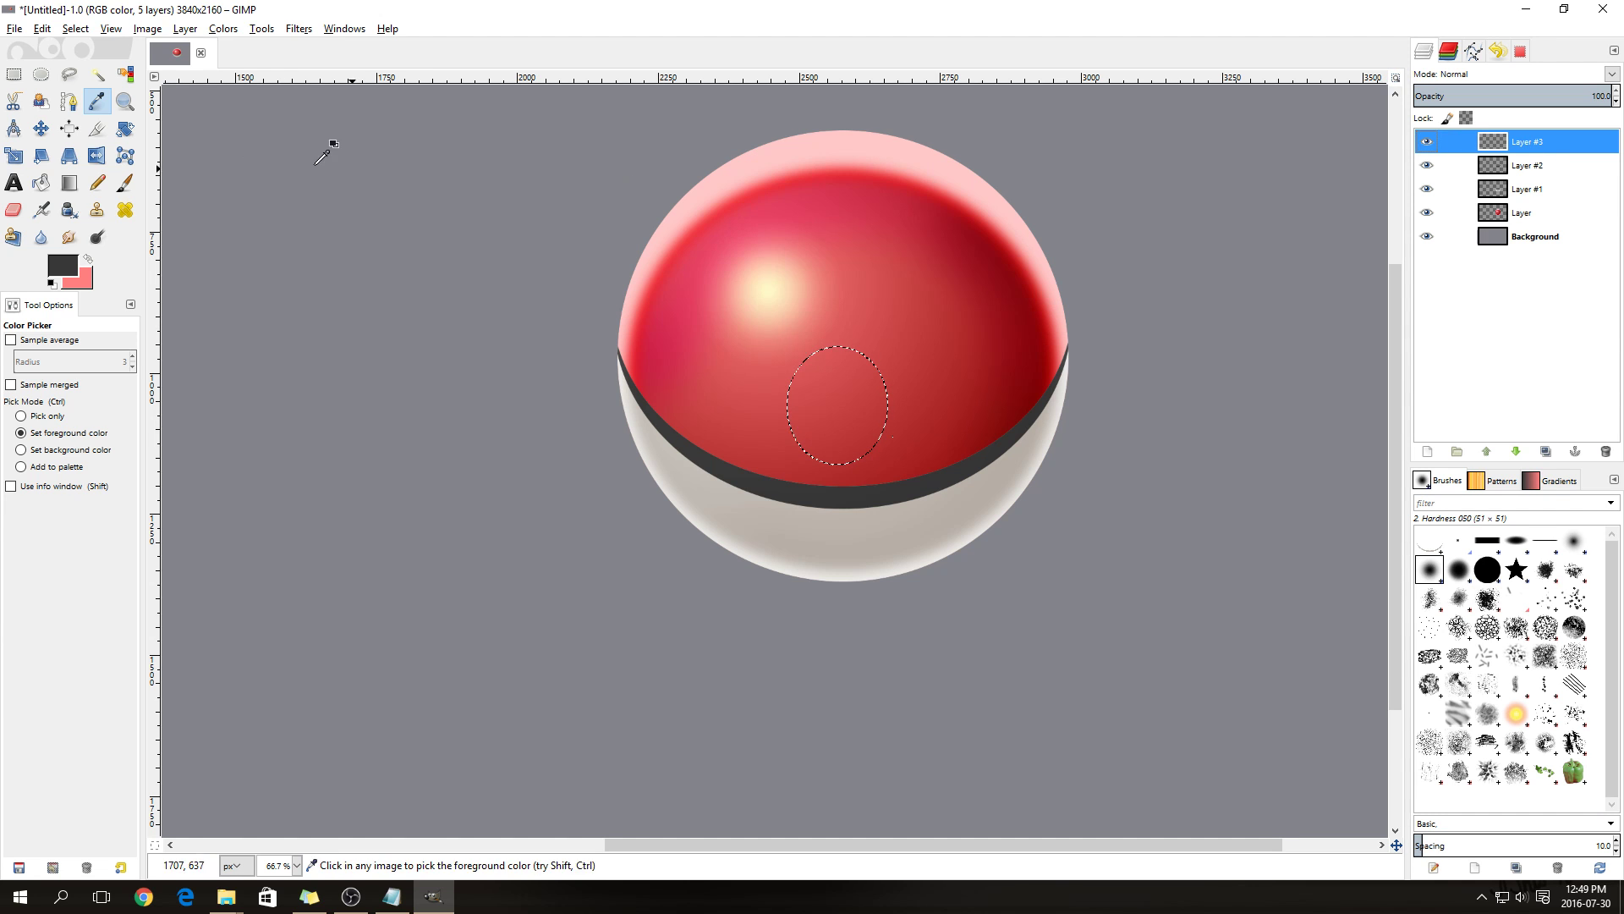
click(40, 182)
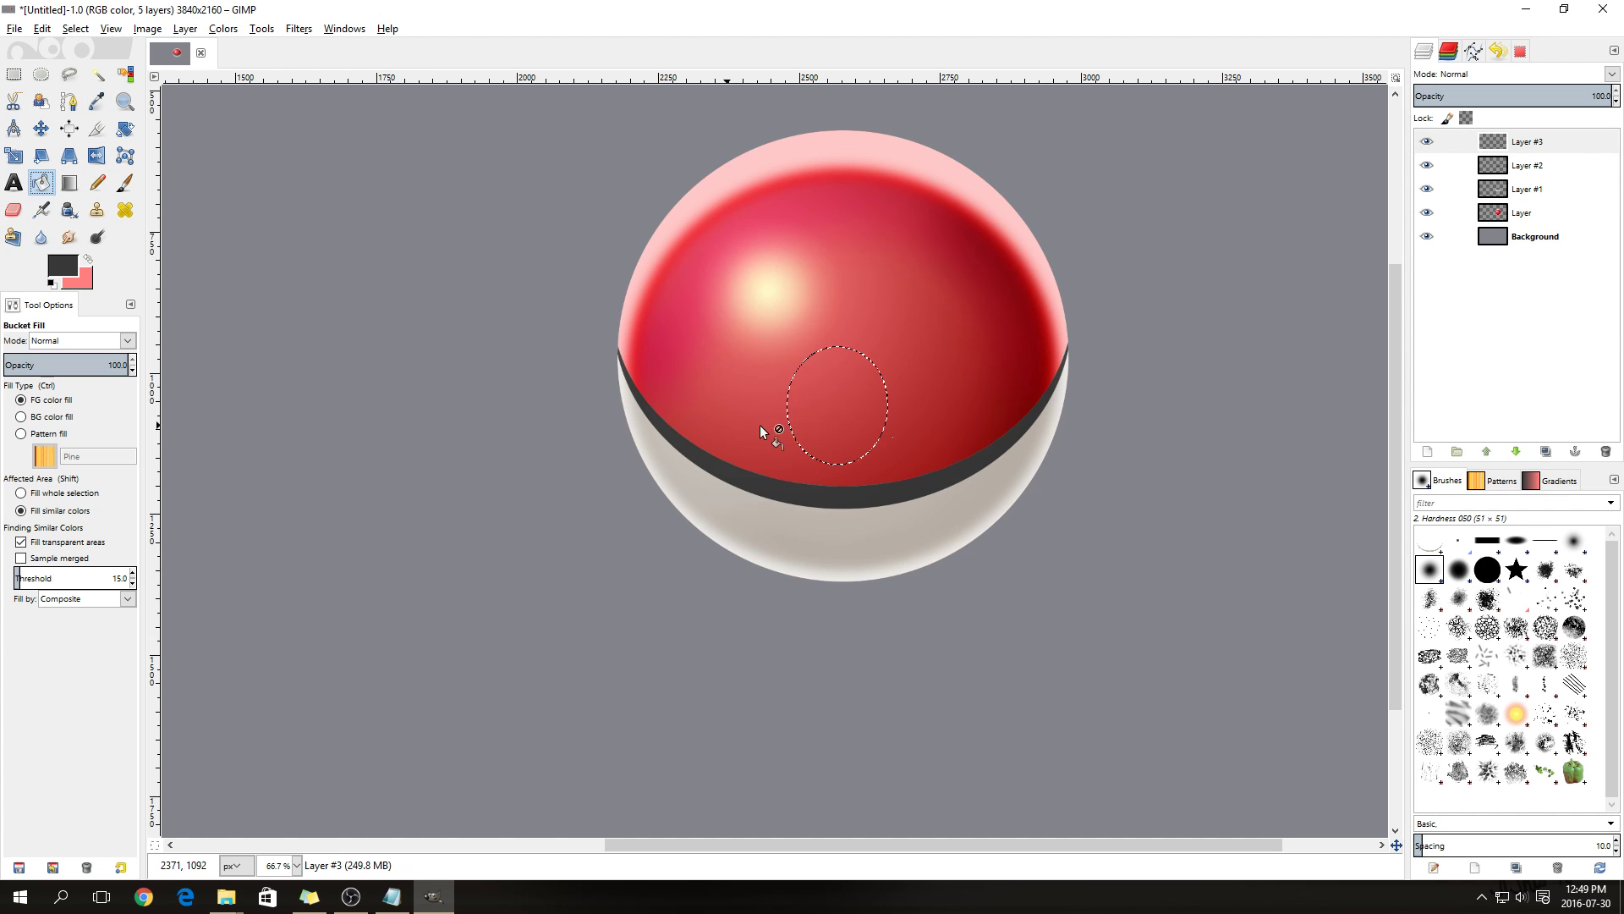
click(849, 400)
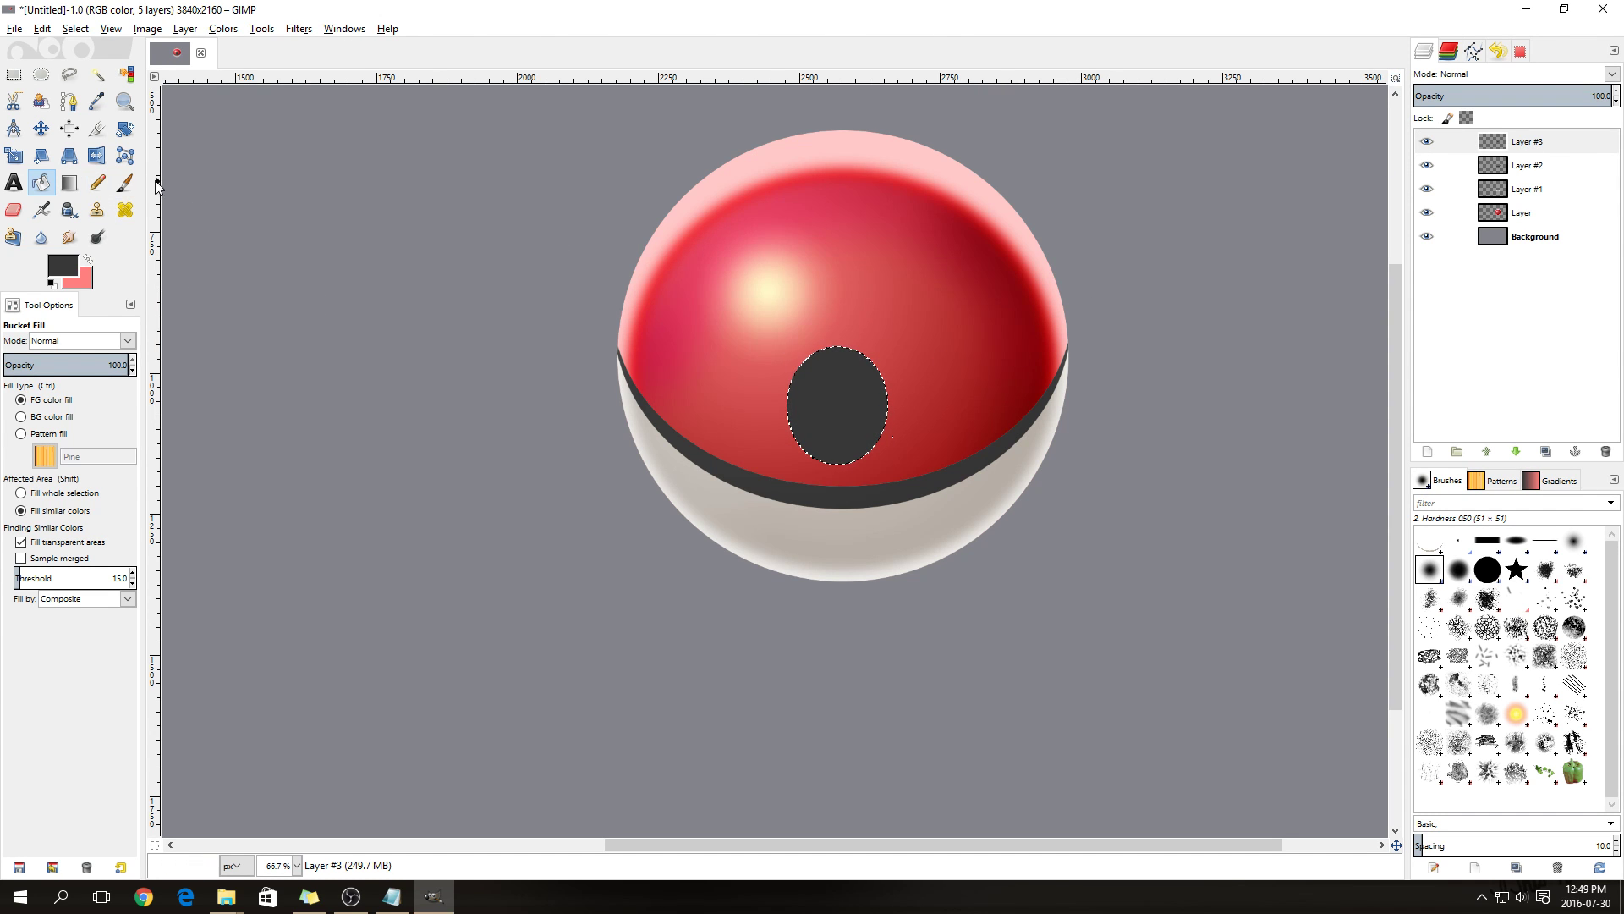
Rotate the dark gray ellipse by -50.45 degrees around its center
click(125, 127)
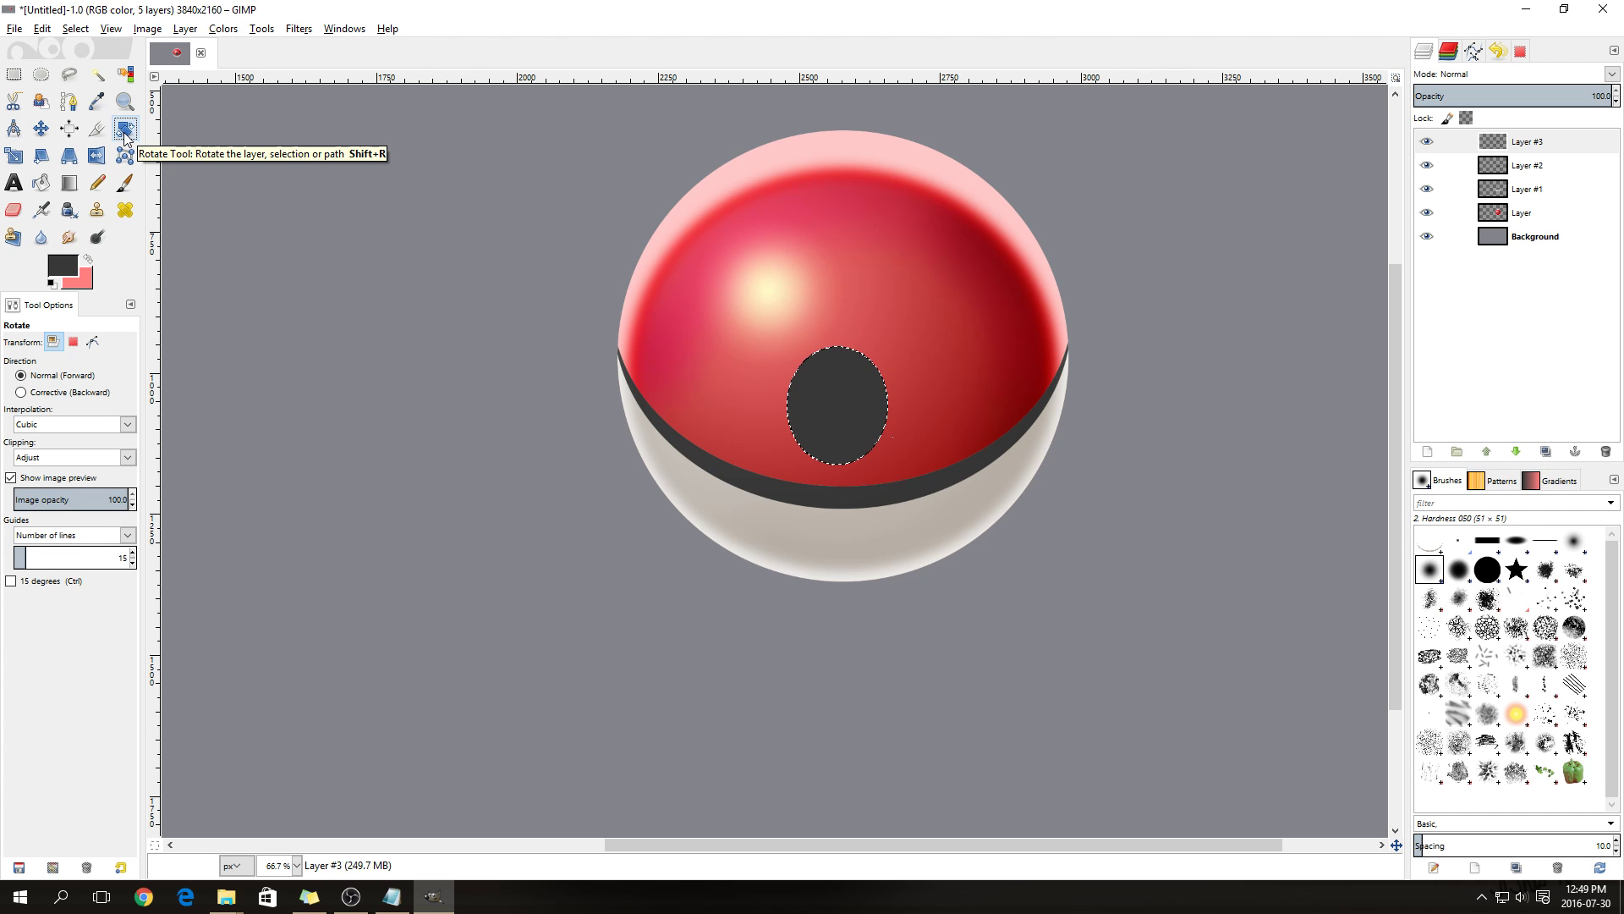
click(849, 393)
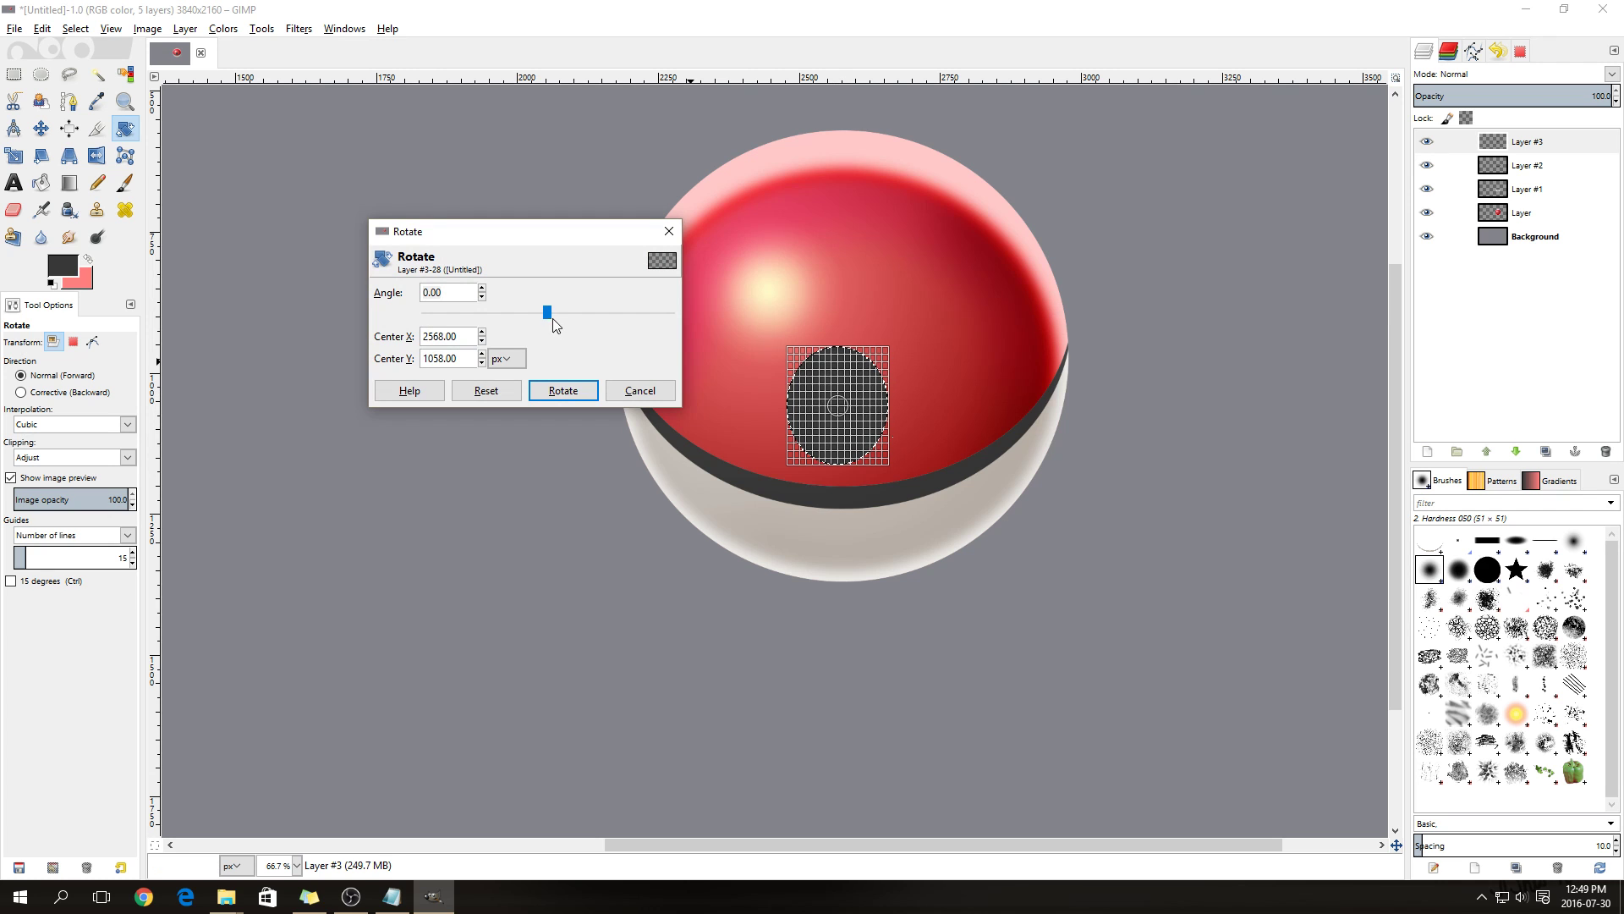
drag(547, 313, 513, 319)
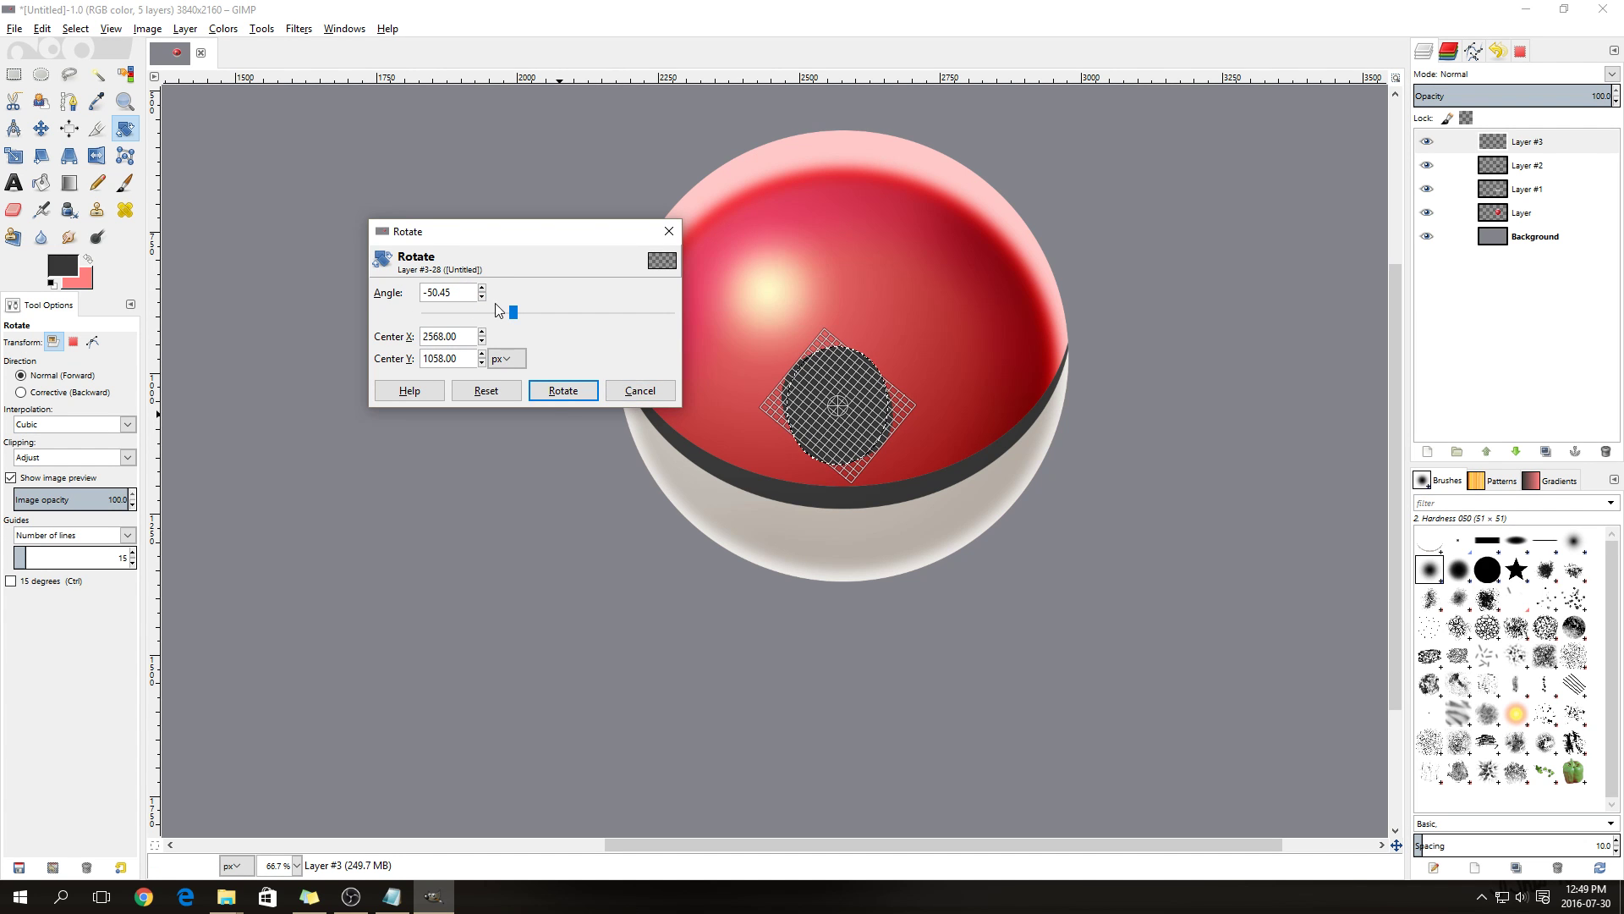
click(577, 393)
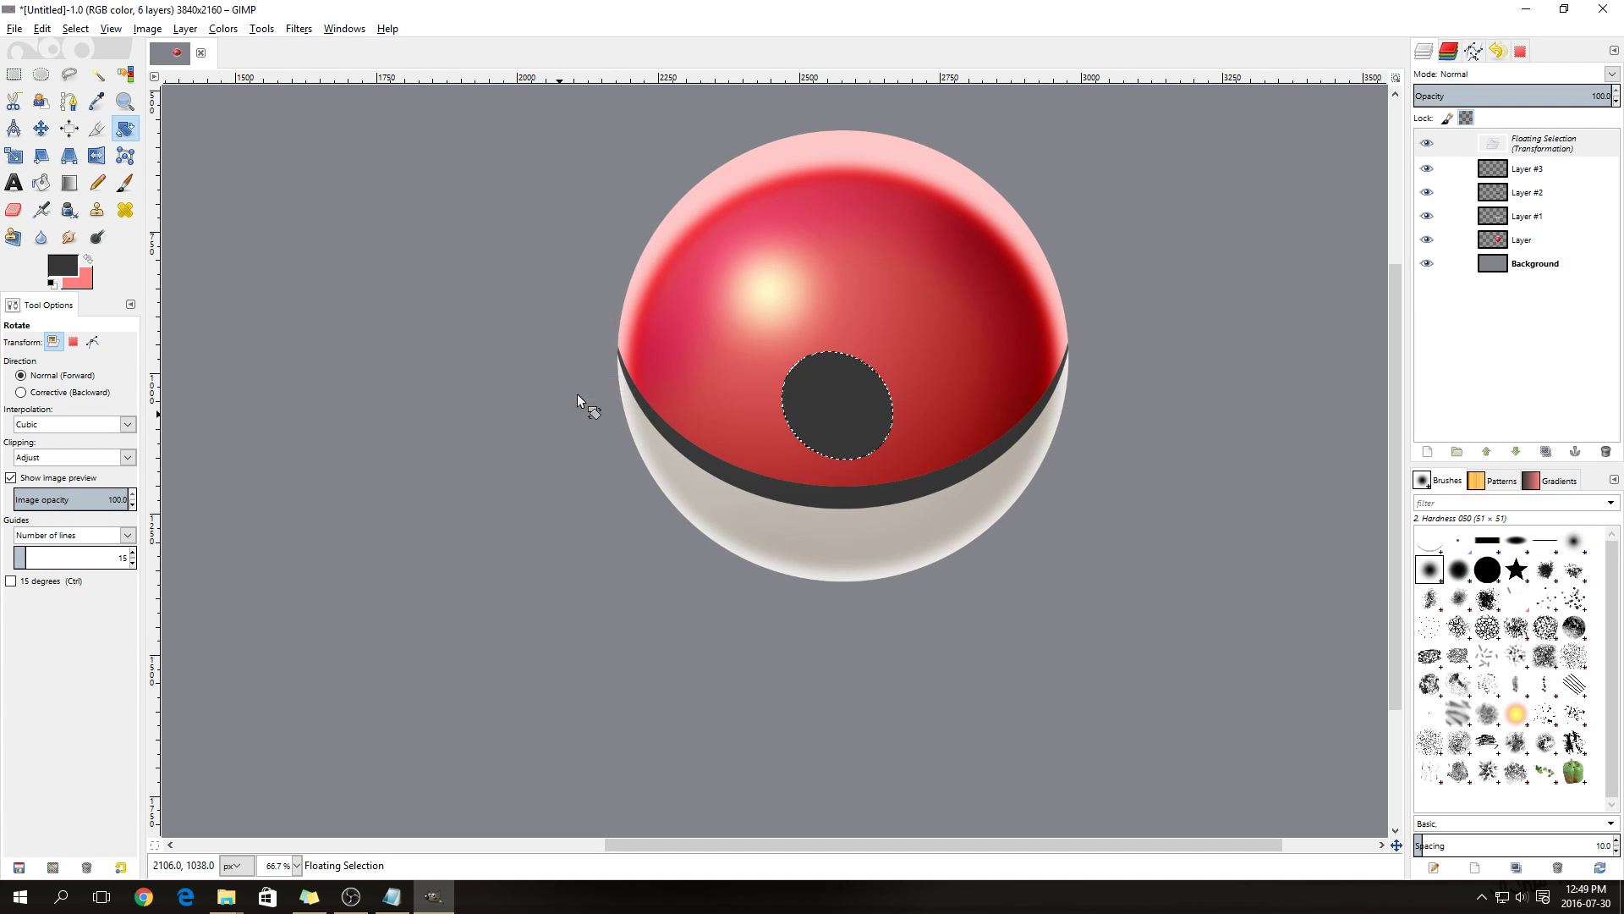
Move the rotated dark ellipse onto the left part of the ball's dark band and anchor it to its layer
click(40, 128)
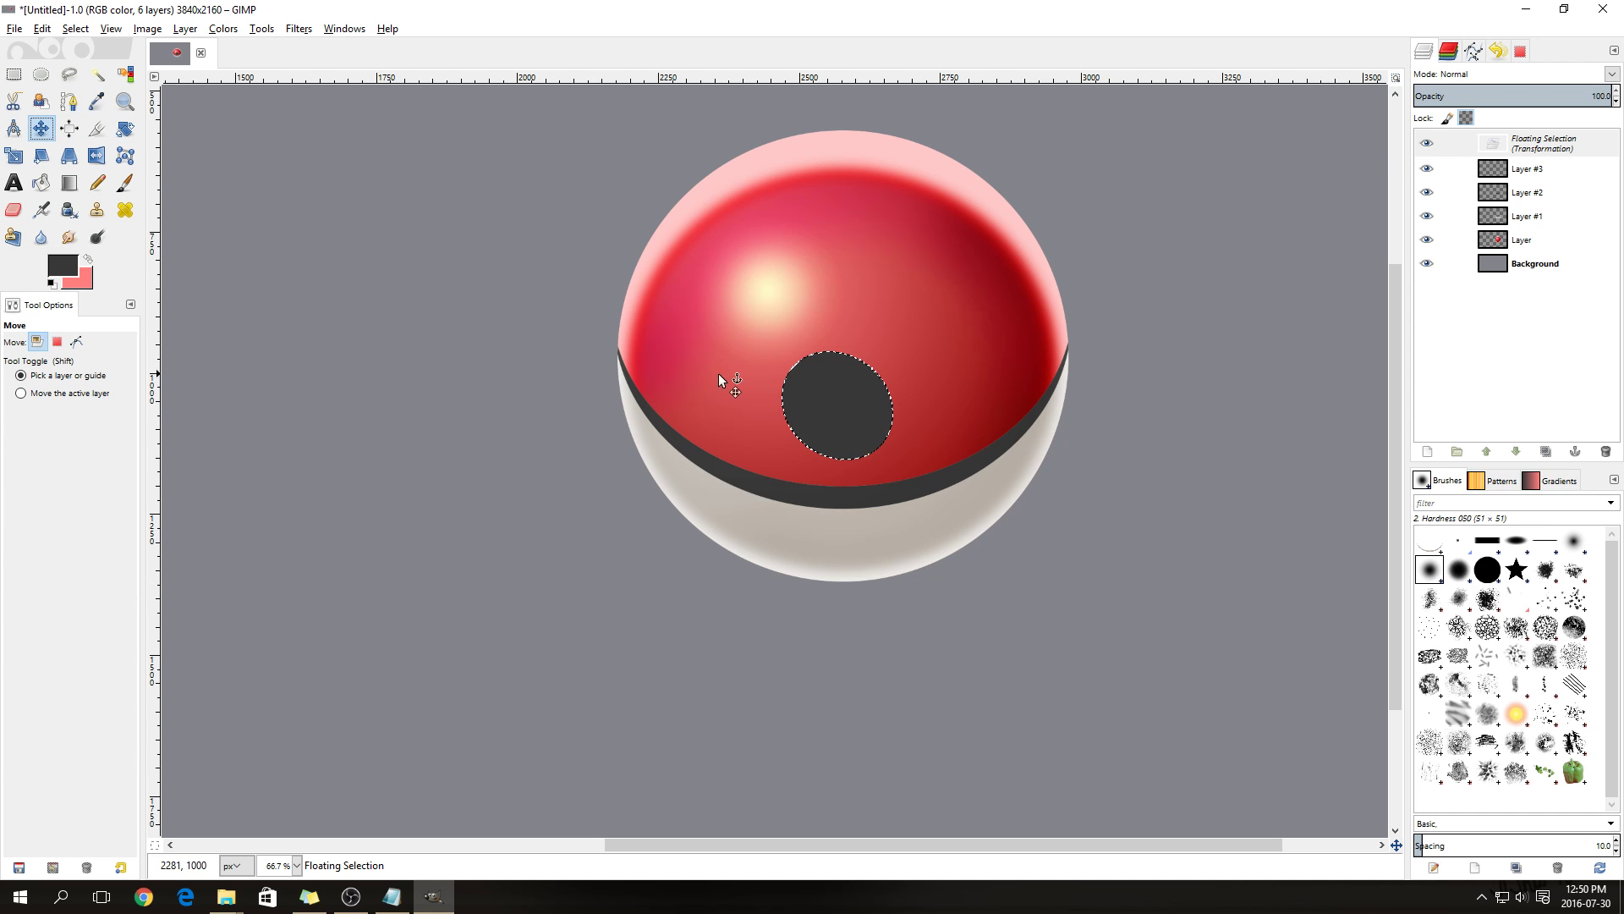
drag(859, 415, 758, 506)
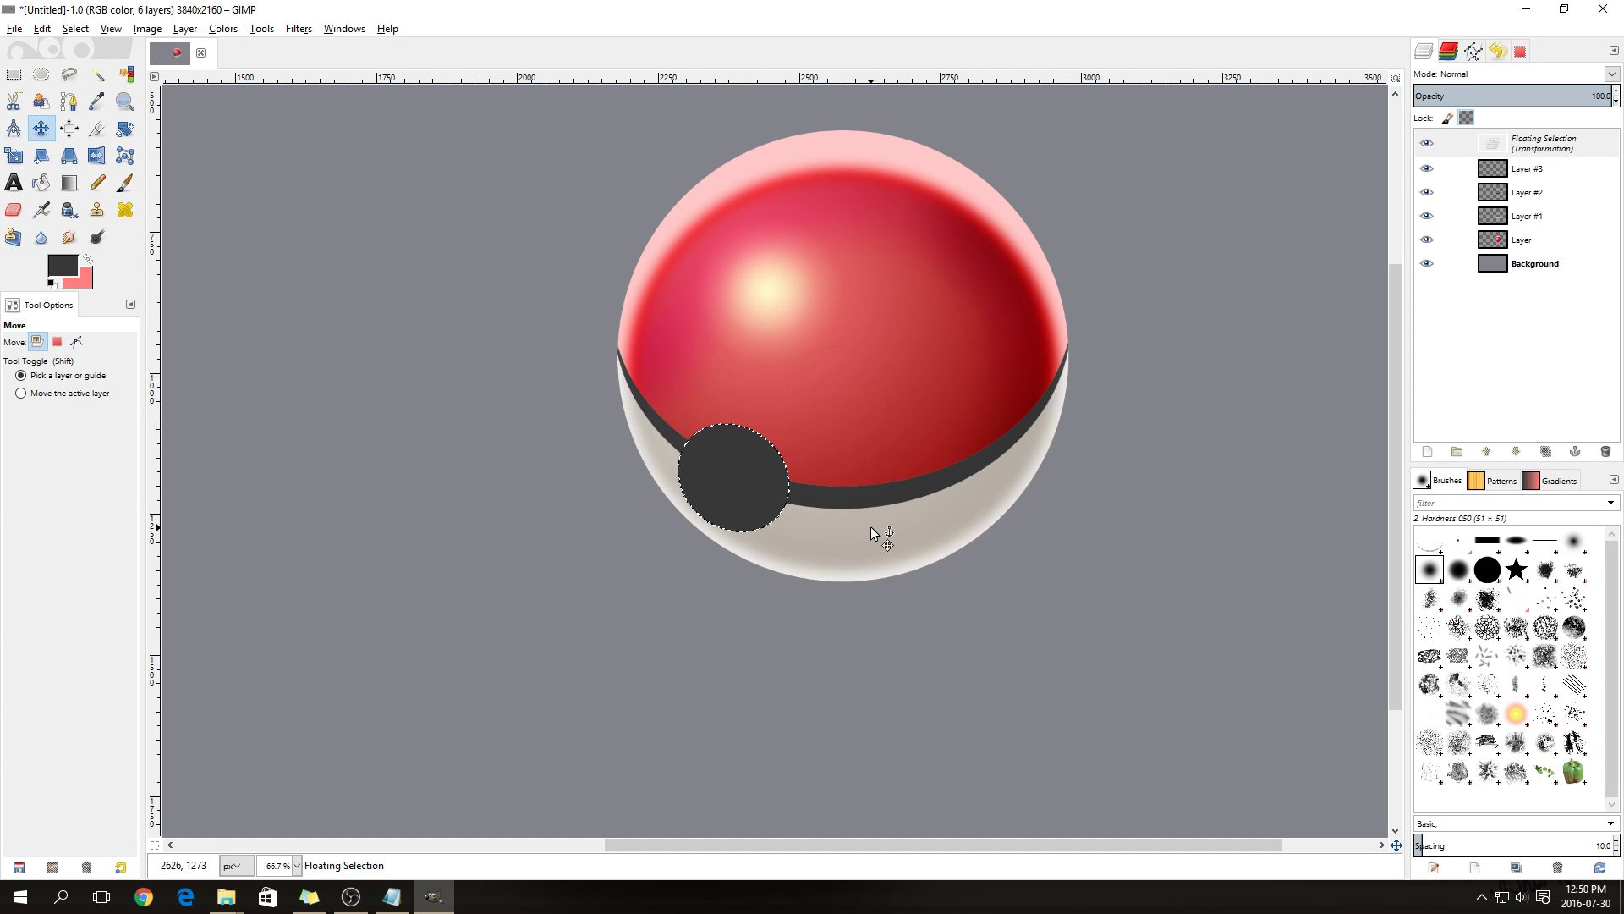
click(820, 521)
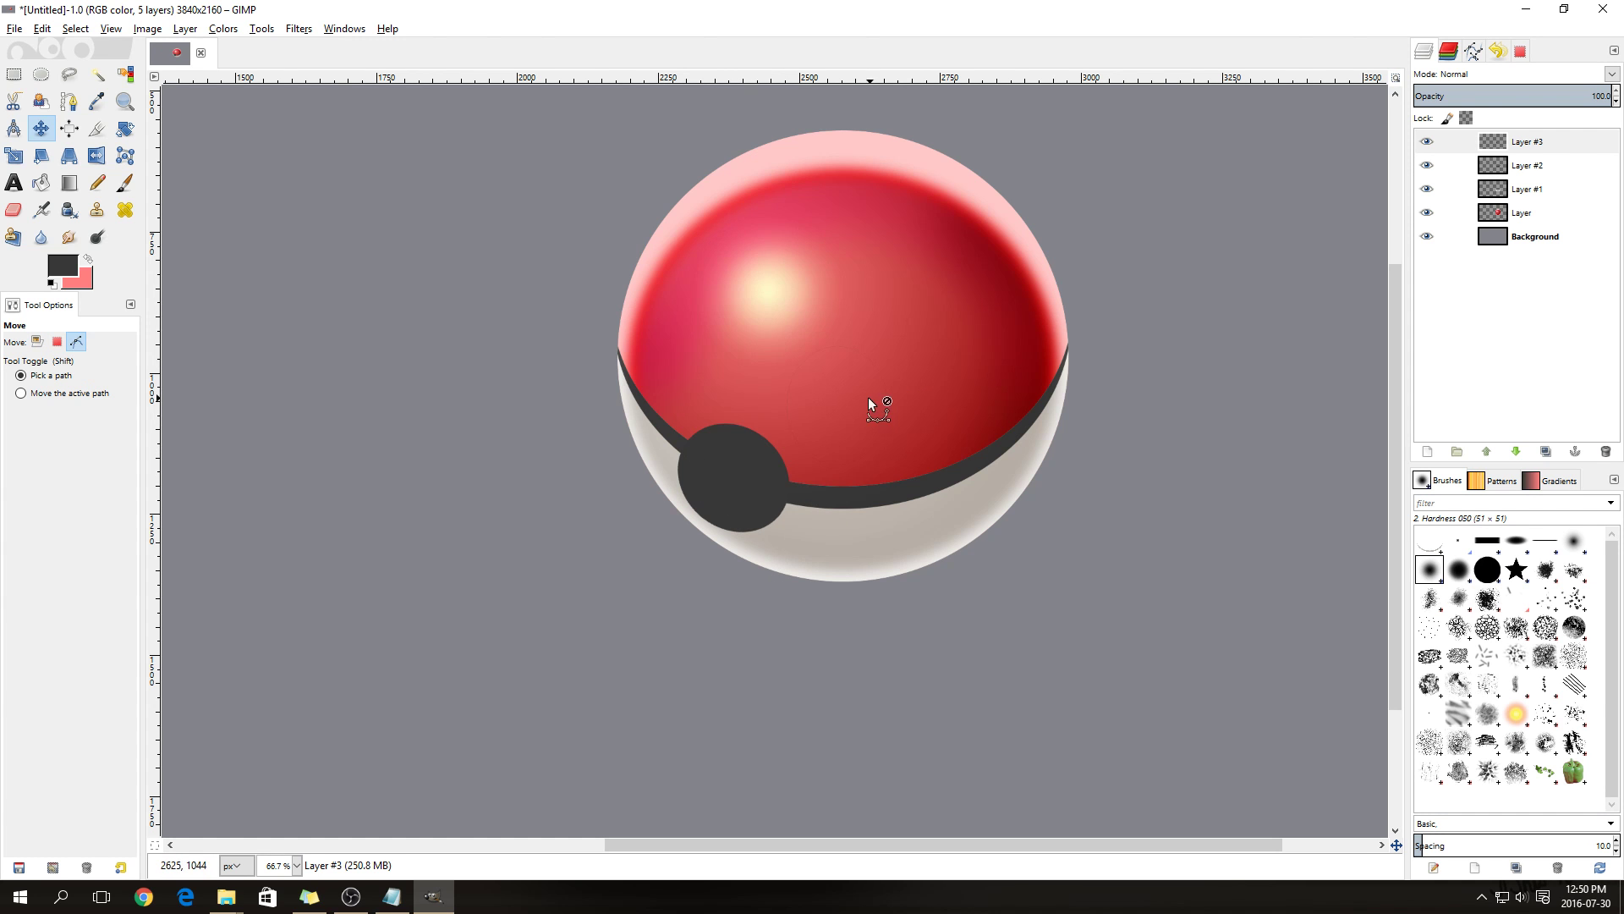
ctrl+scroll(844, 374, up, 3)
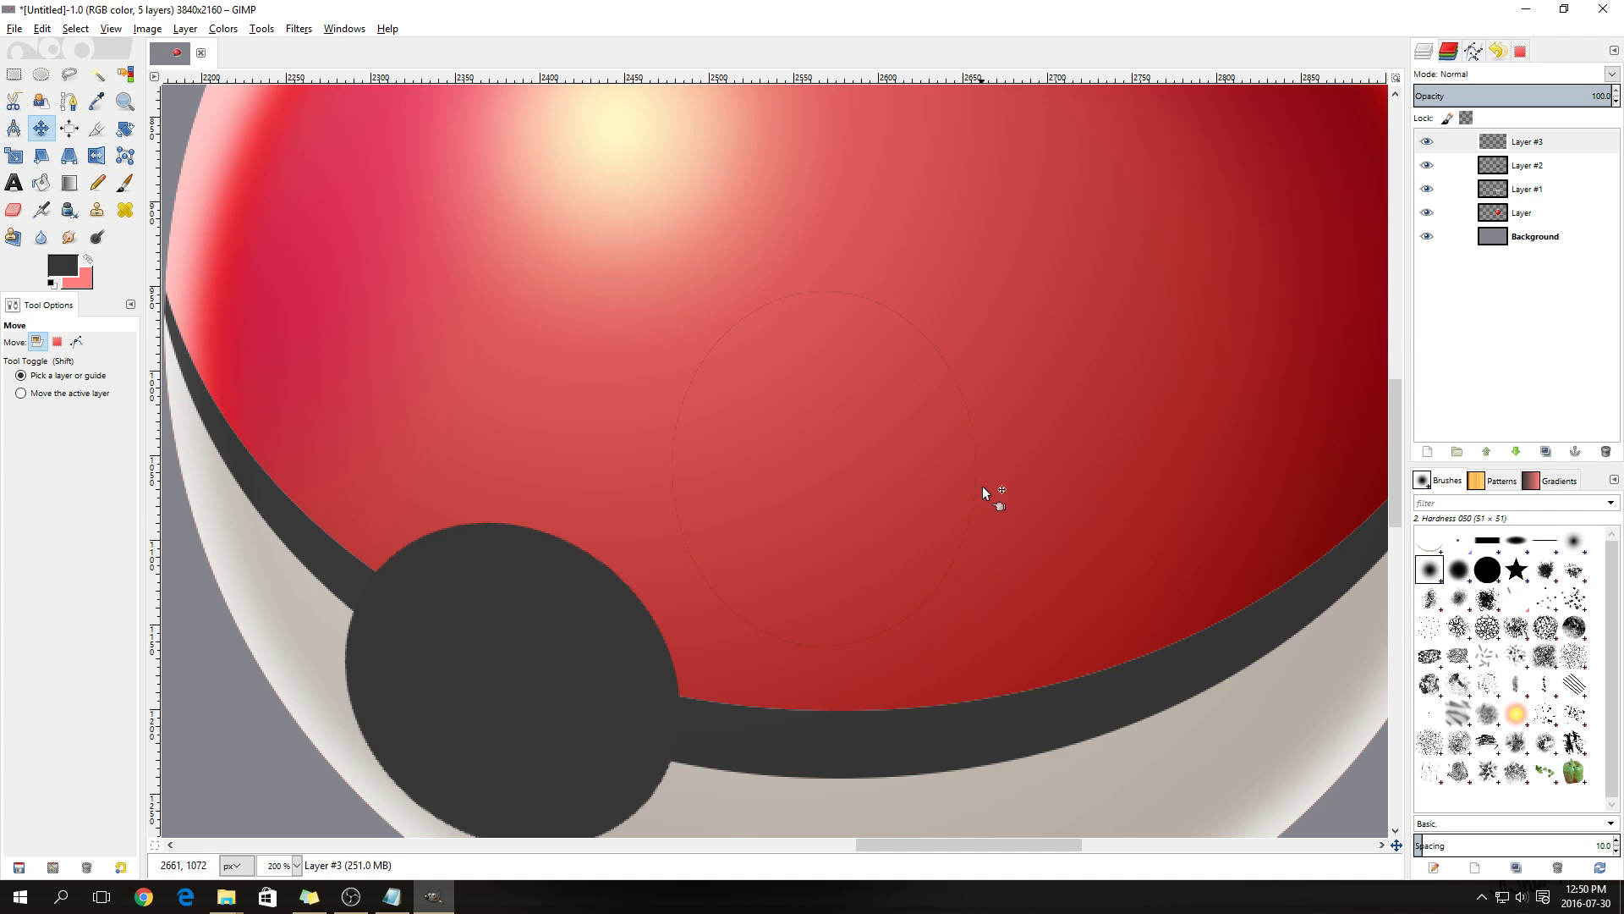
Fuzzy-select the dark button disc on its layer and shrink the selection by 20 px
click(98, 78)
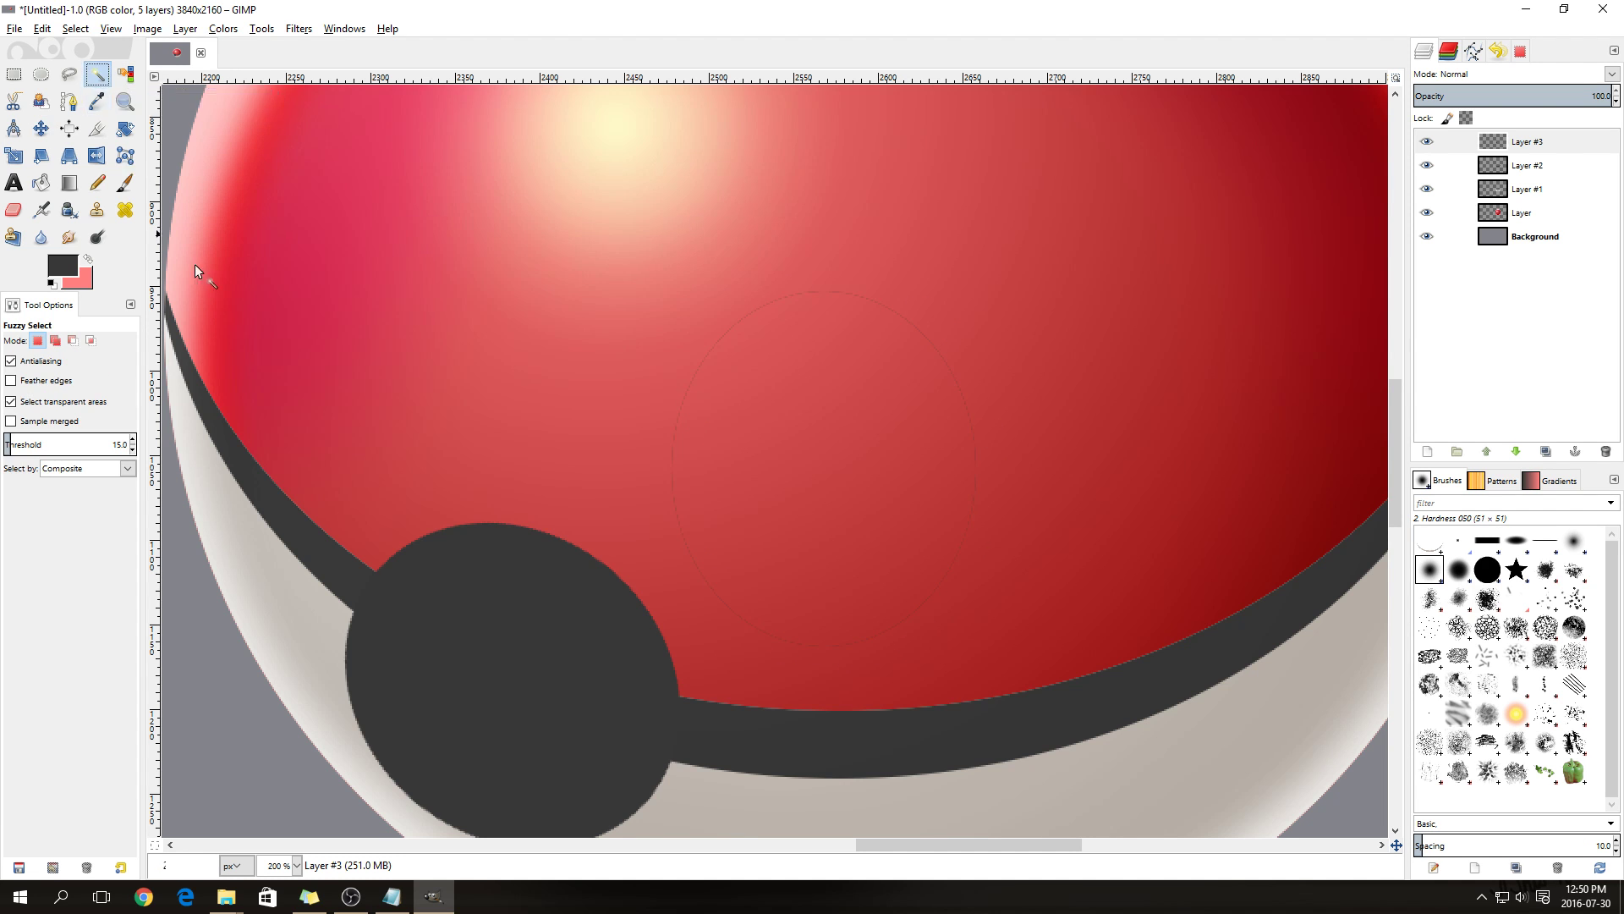
click(467, 617)
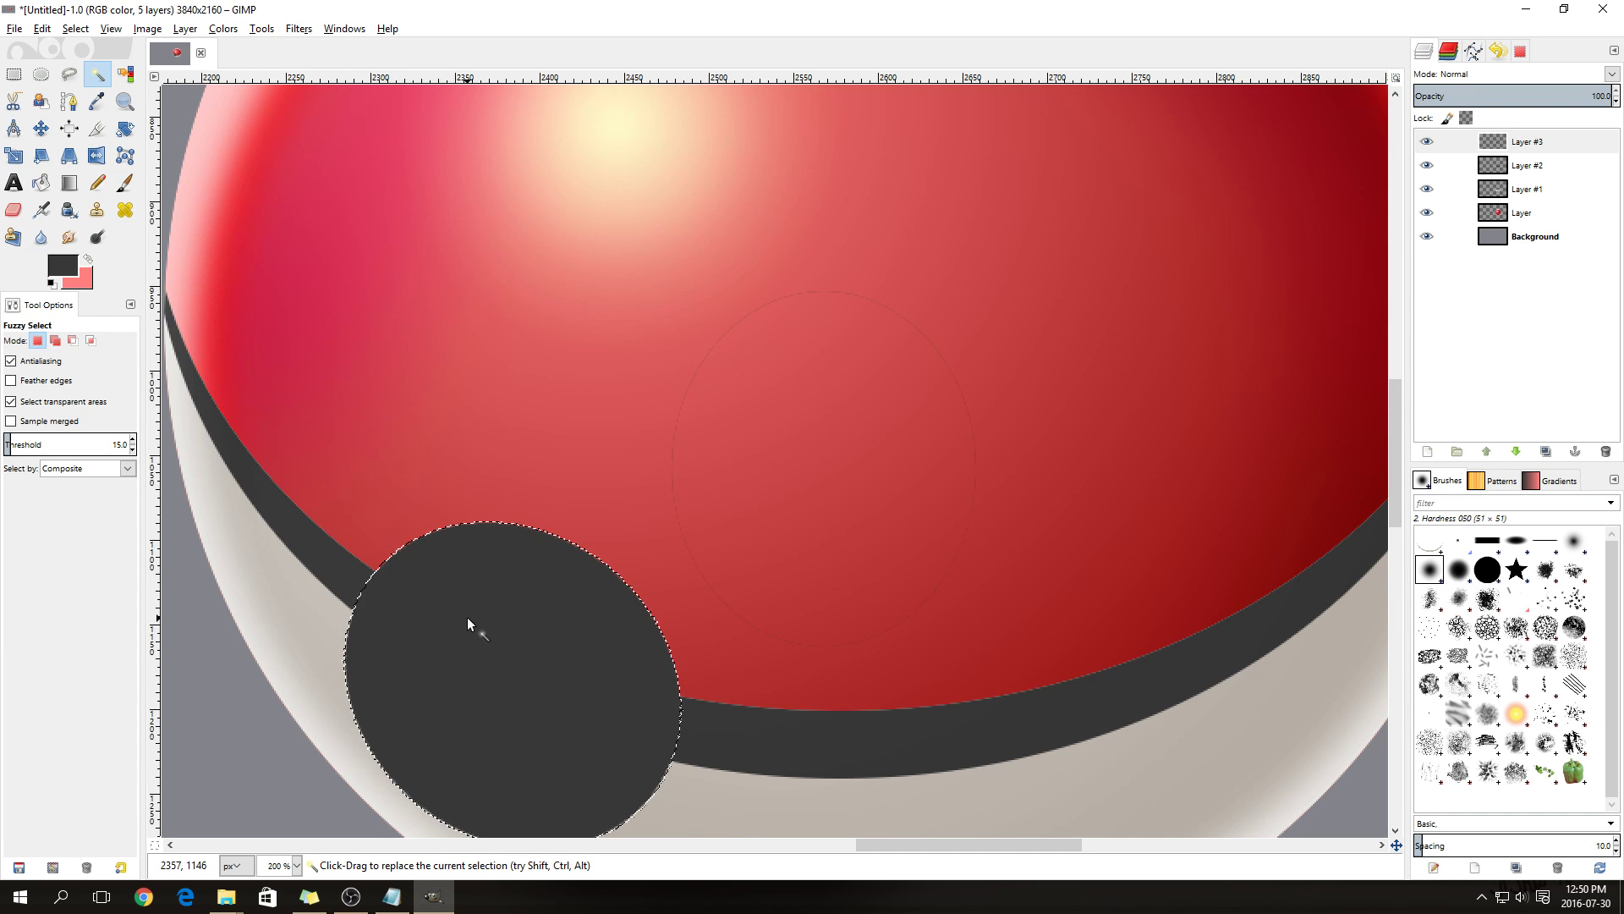
key(ctrl)
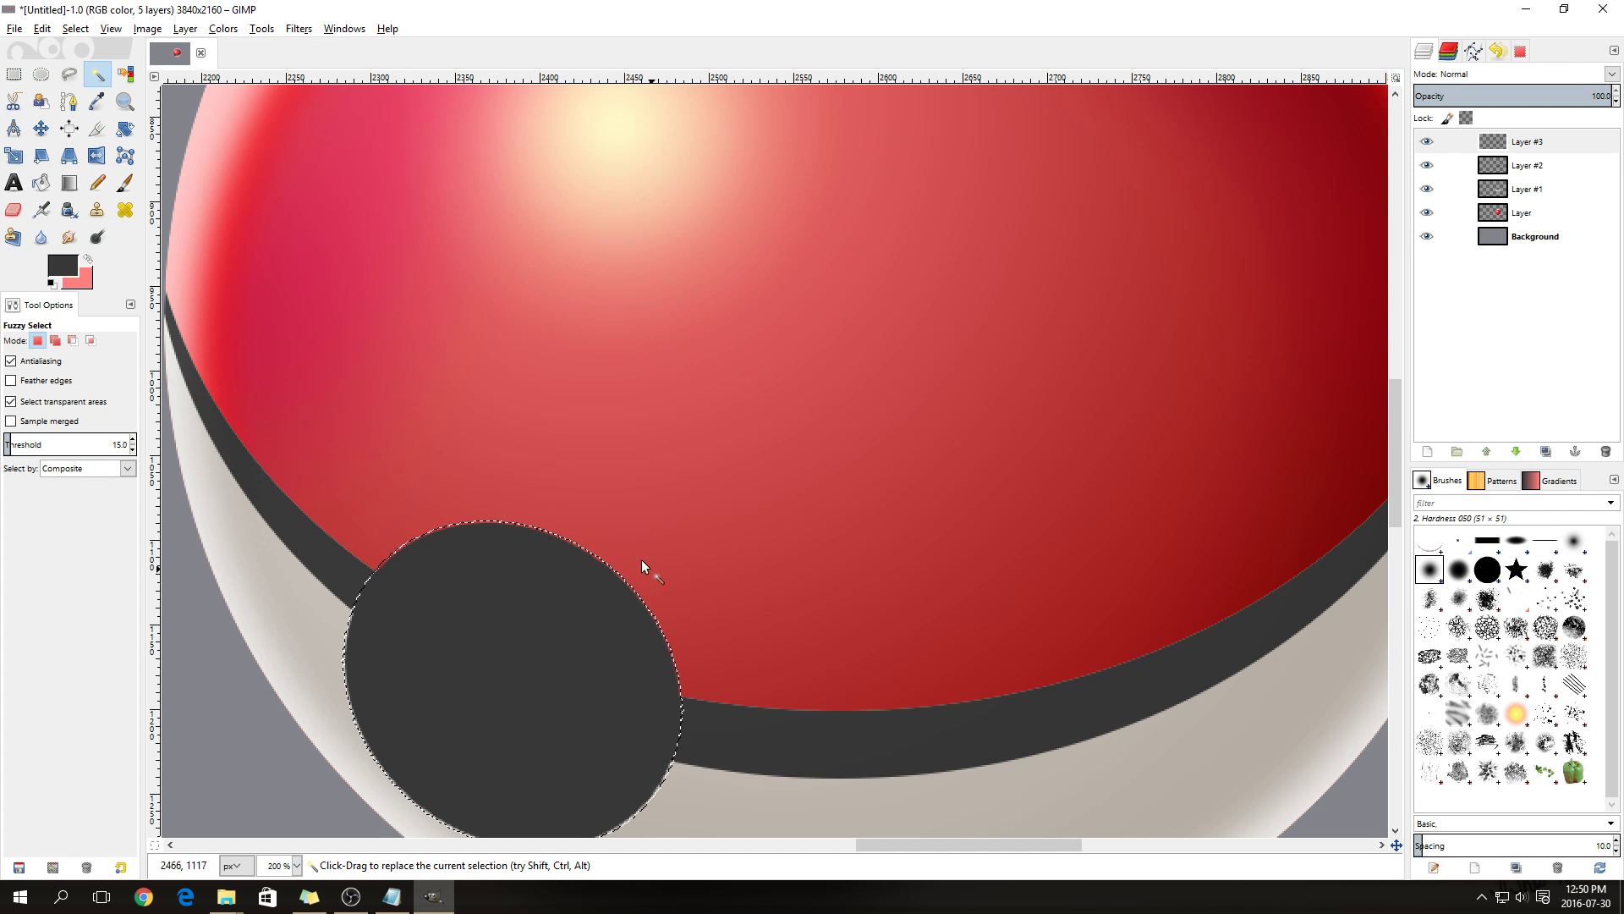
scroll(601, 414, down, 4)
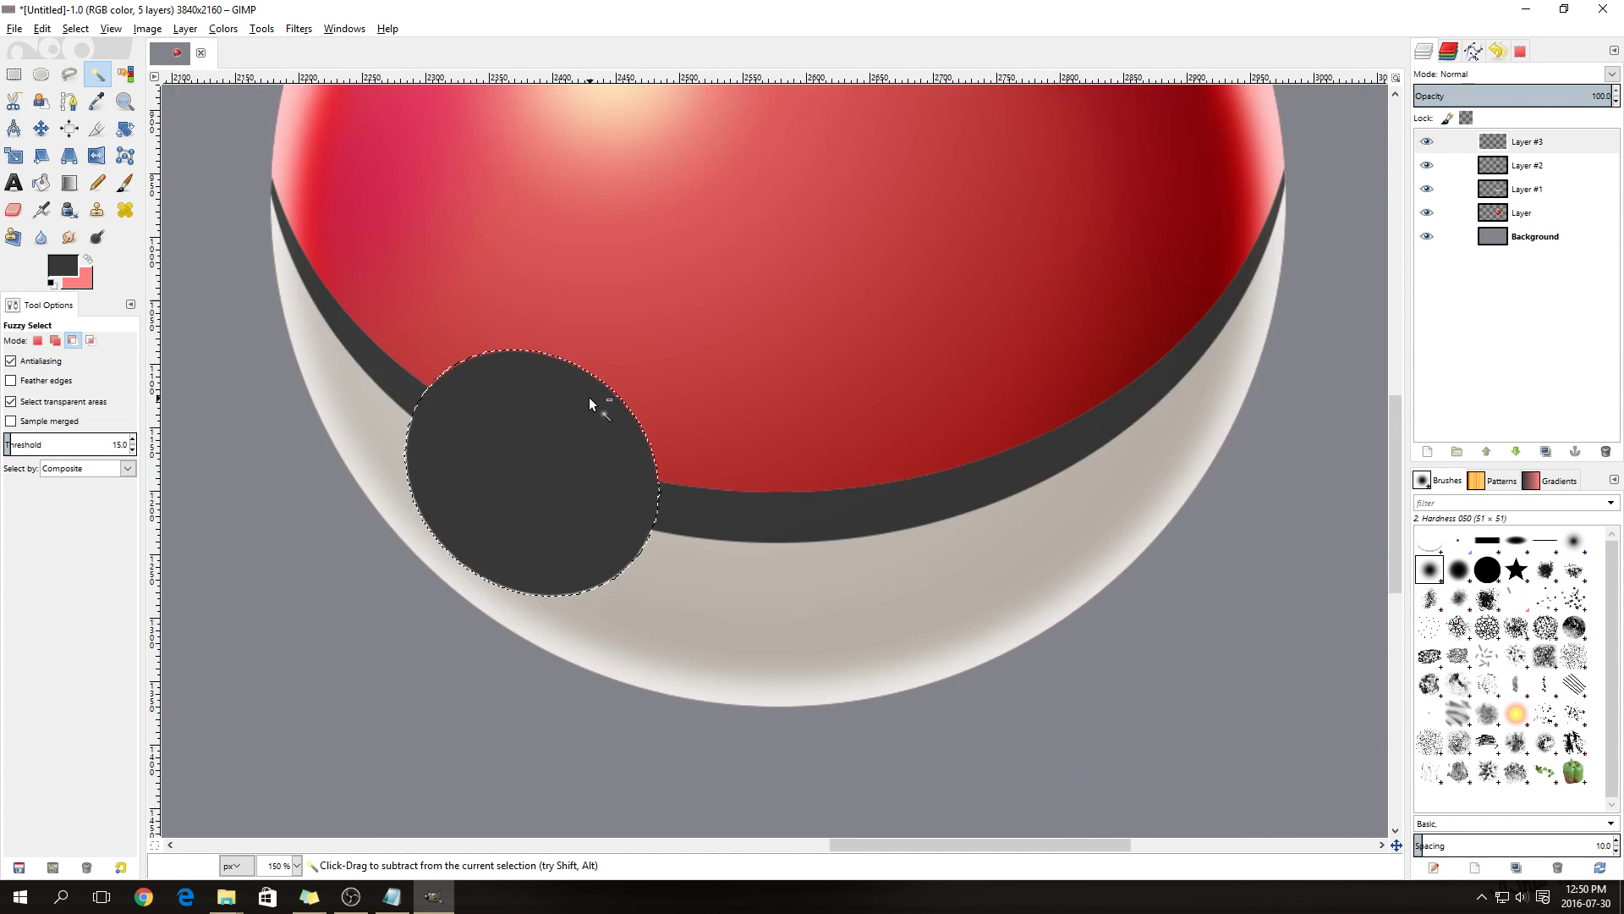
click(81, 32)
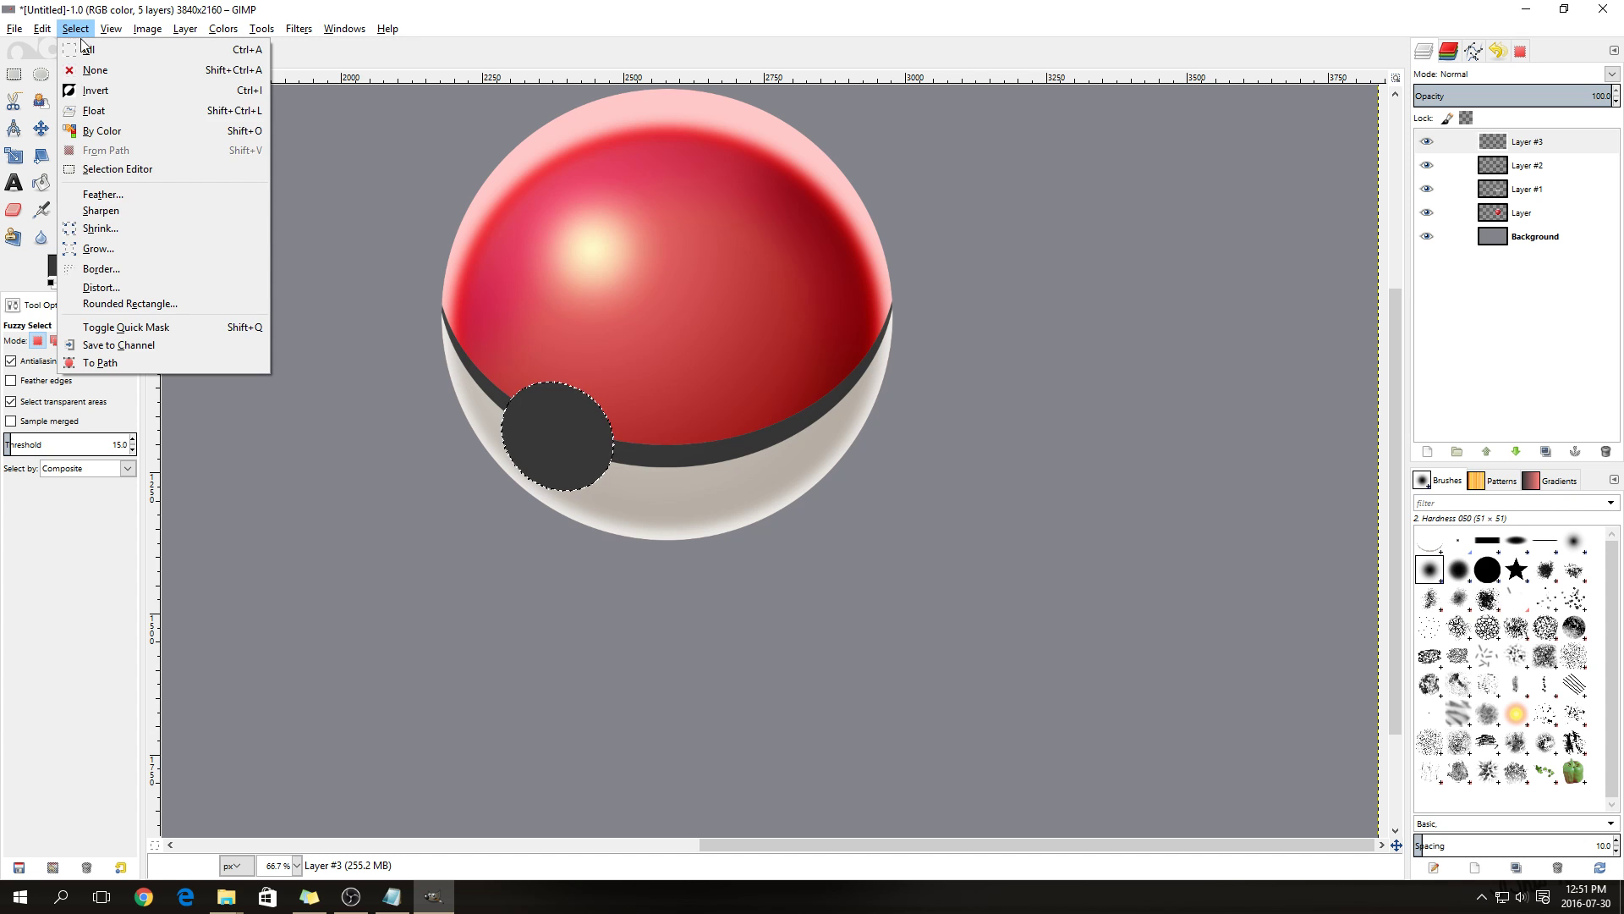
click(126, 230)
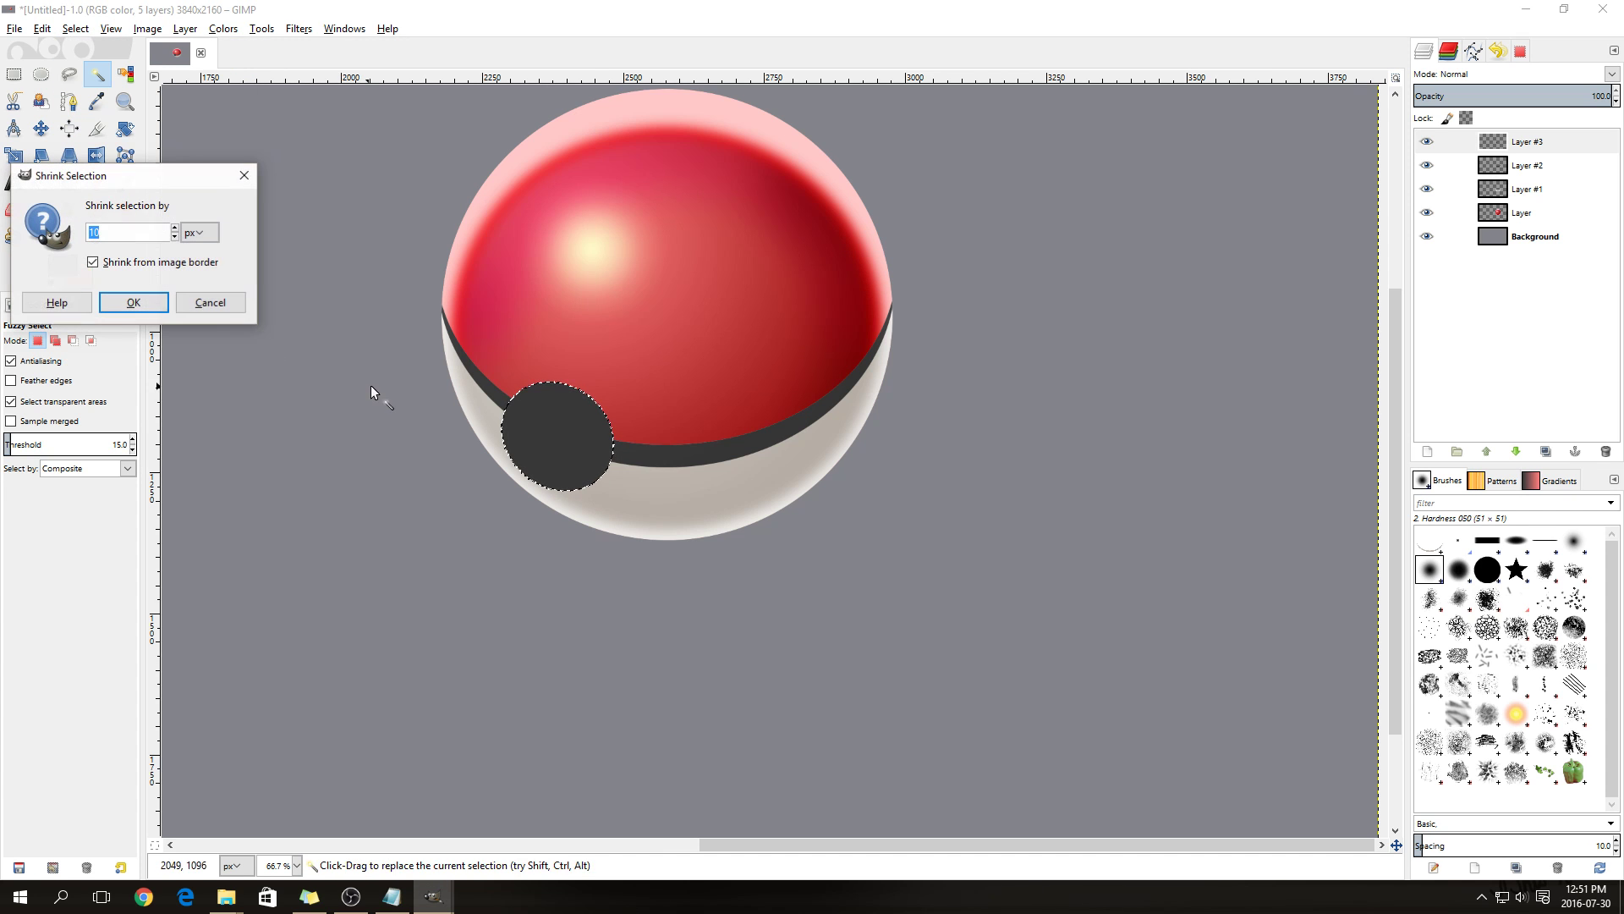
click(121, 236)
text(2)
click(133, 302)
Add a new transparent layer above the dark button disc's layer
key(m)
scroll(601, 433, left, 1)
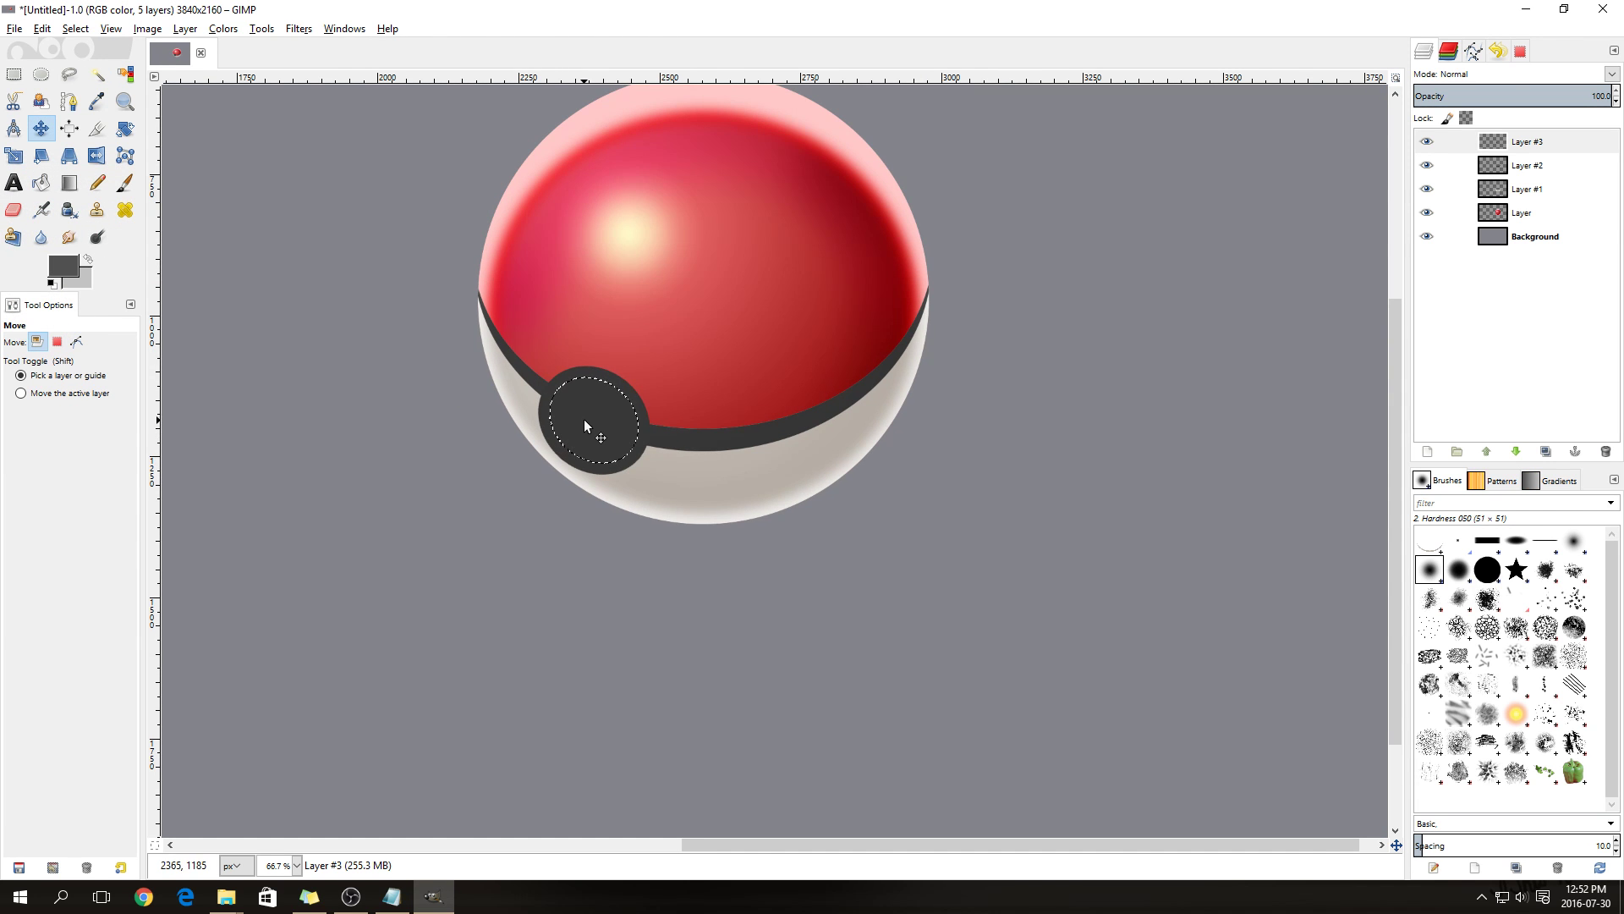
scroll(584, 423, up, 1)
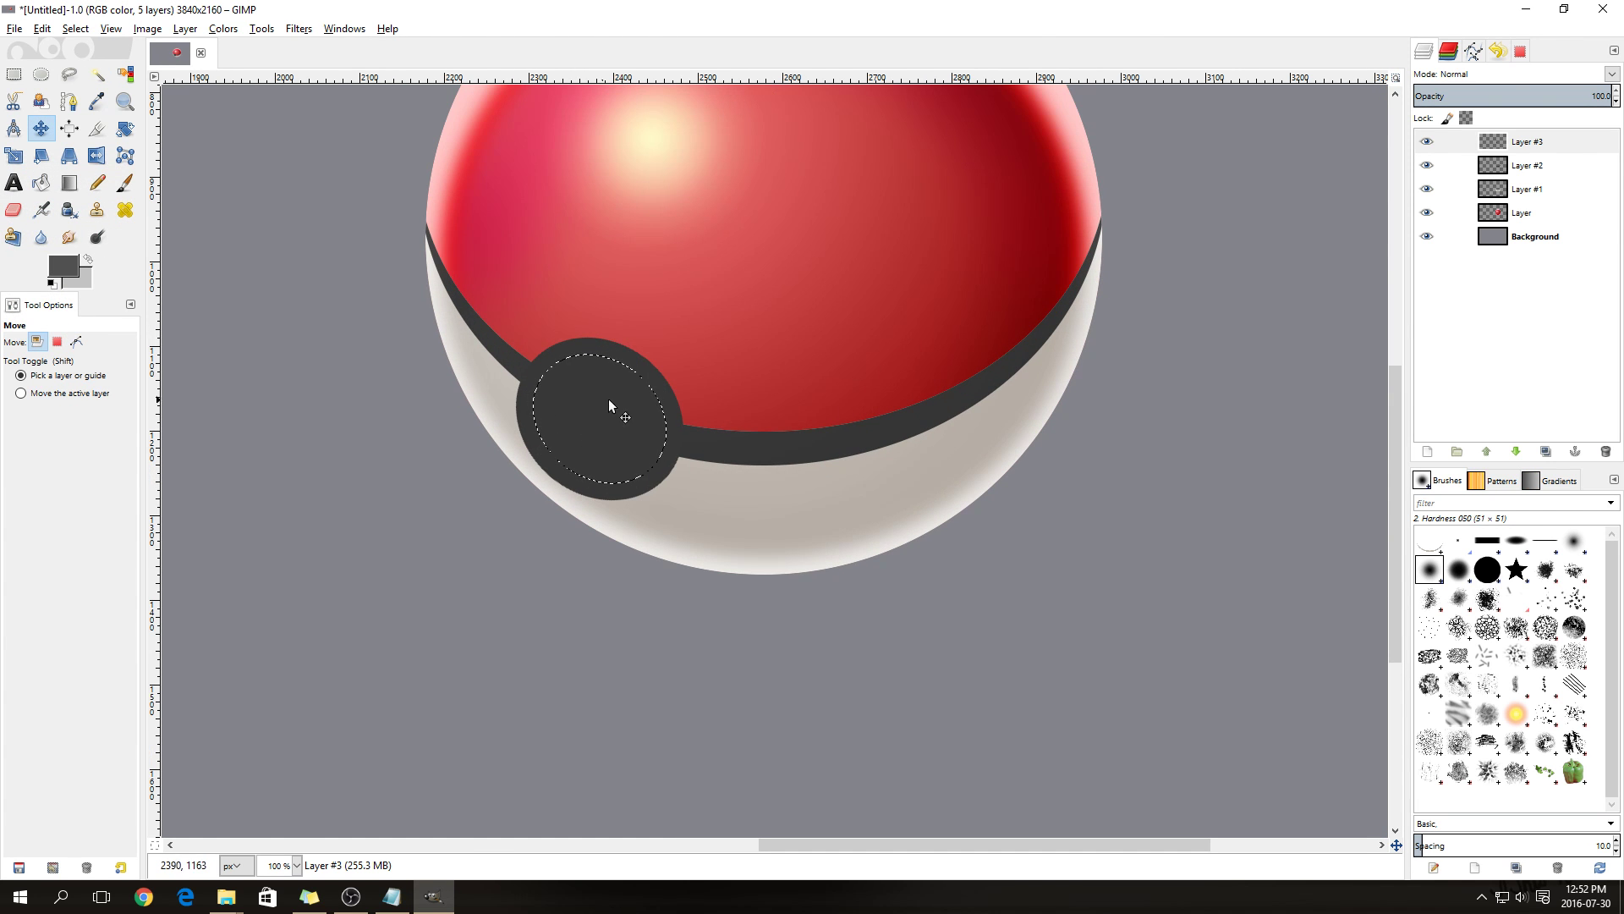
right_click(1544, 152)
click(1475, 178)
click(1472, 310)
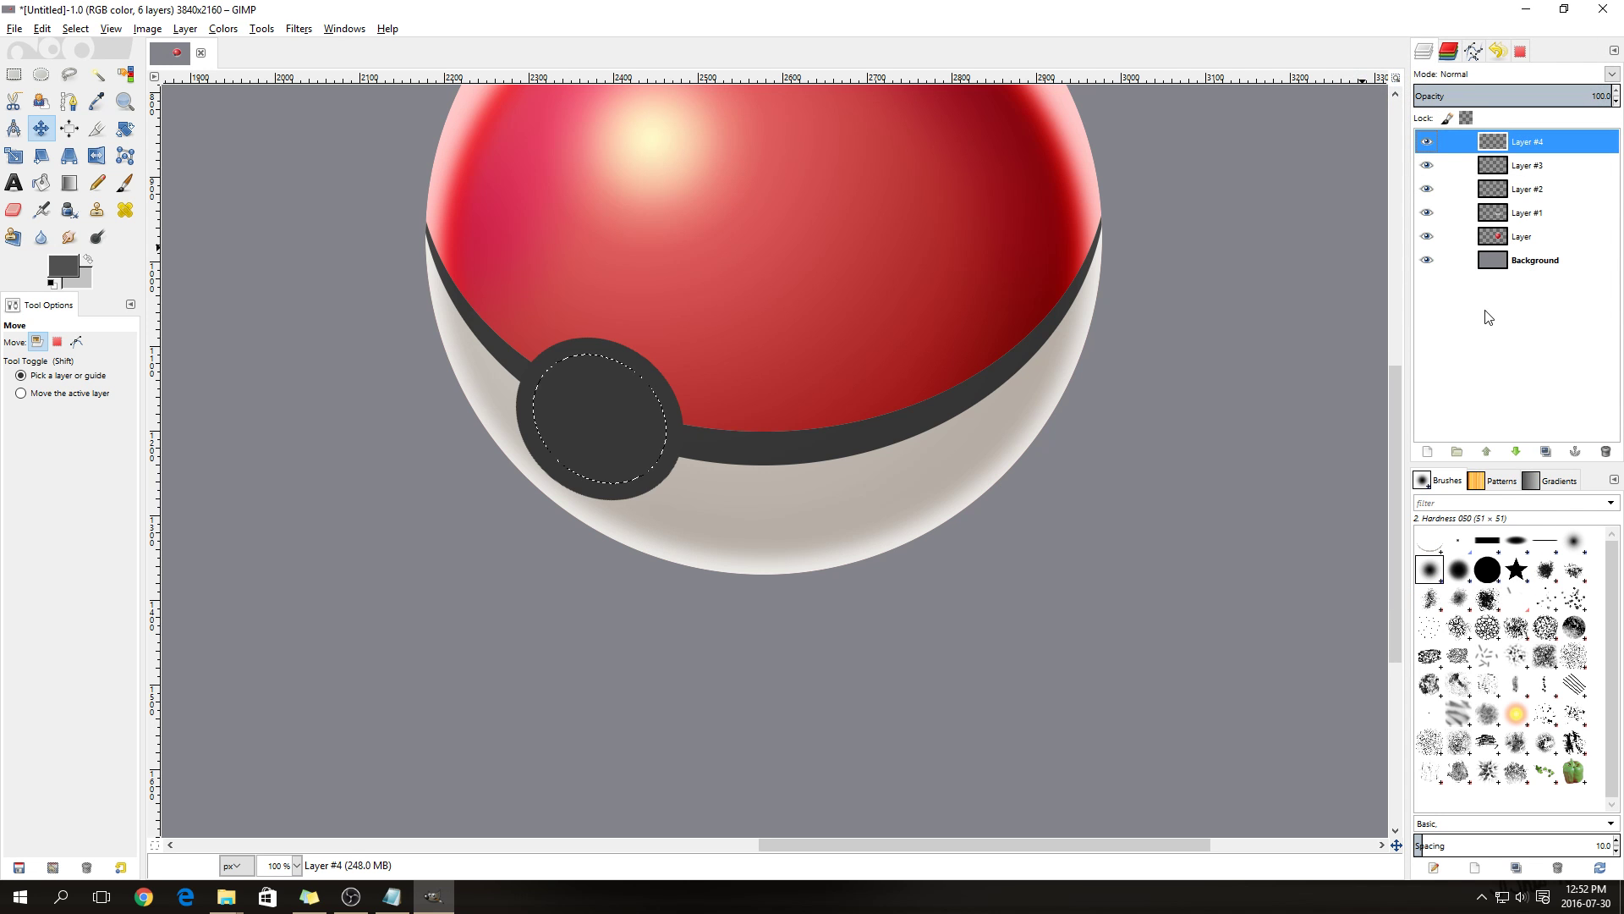
Fill the shrunken ellipse with a linear gradient from light gray at its upper left to dark gray at its lower right
click(69, 184)
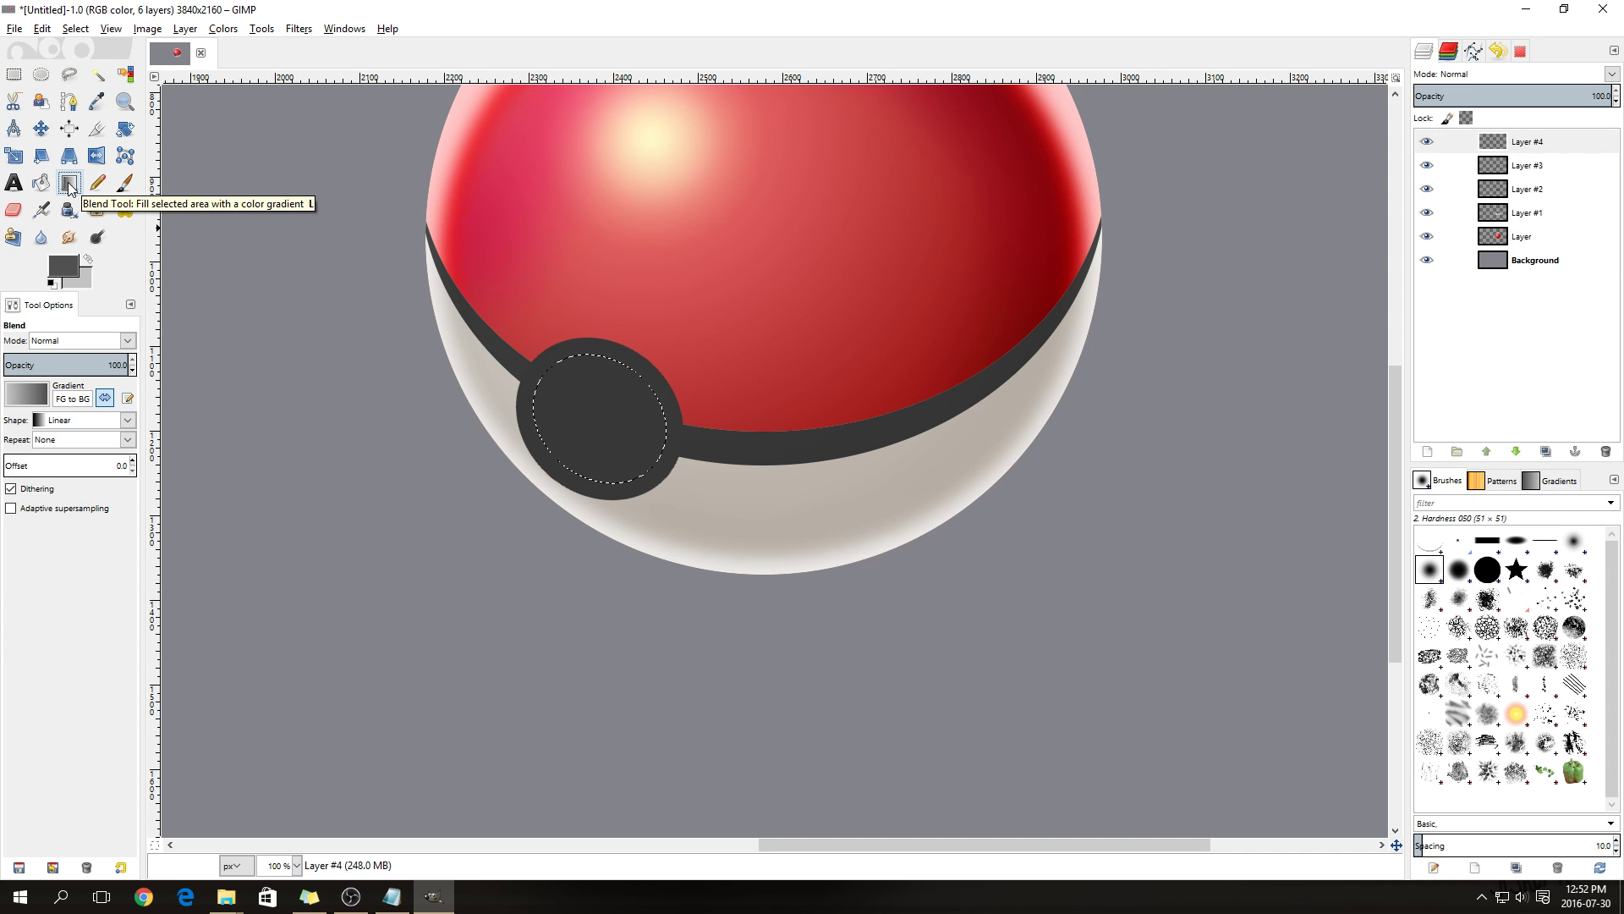
click(64, 268)
click(376, 499)
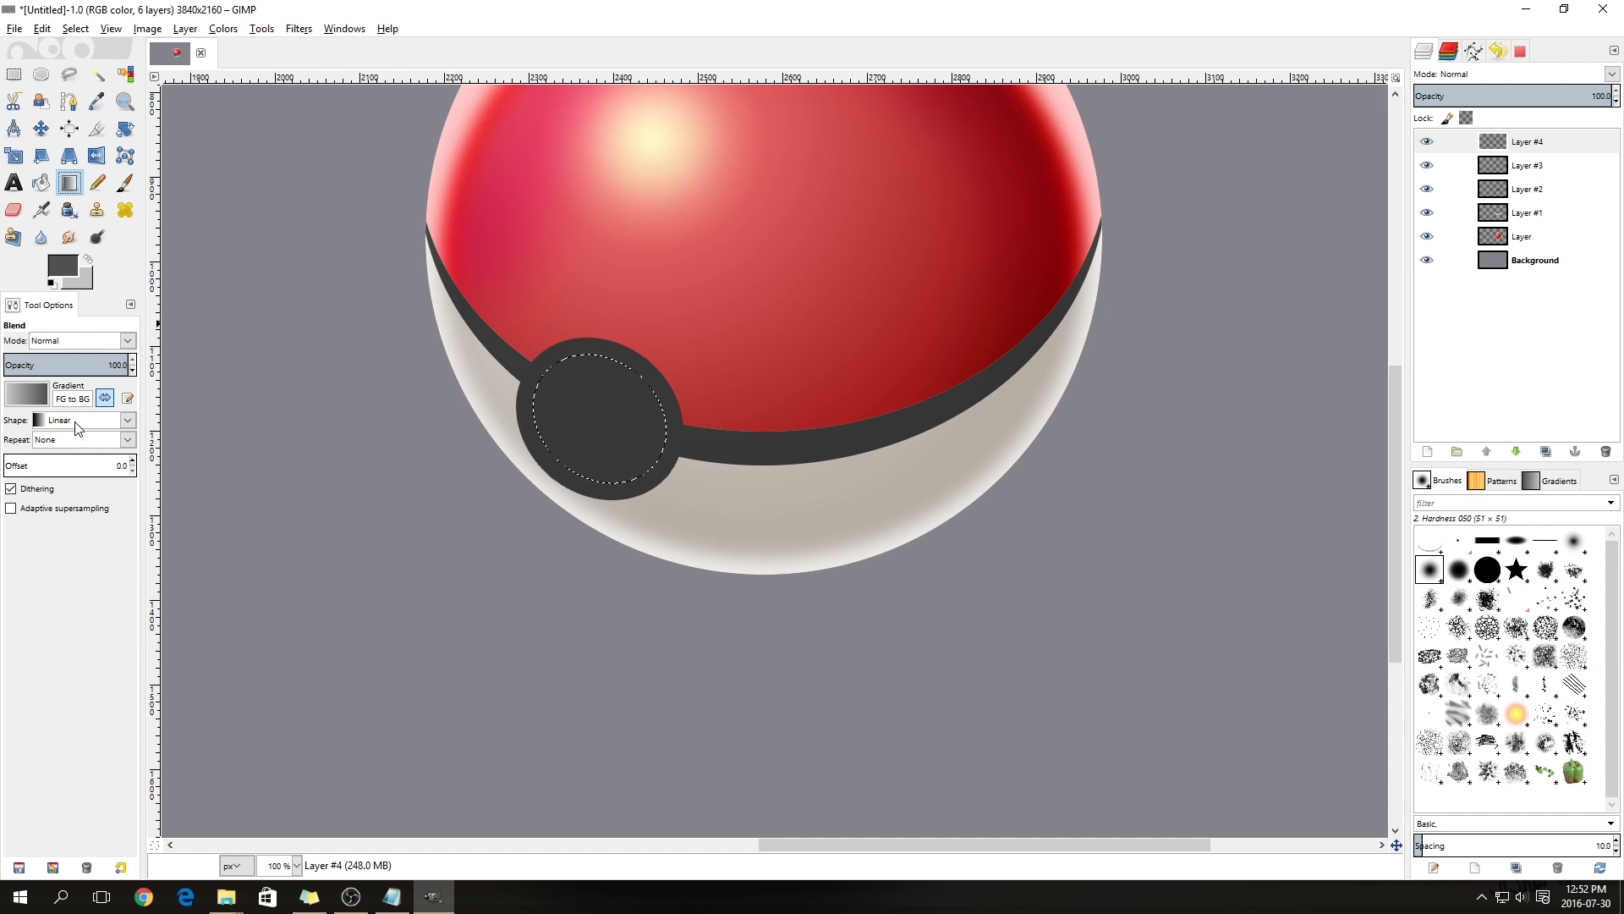
drag(547, 370, 647, 472)
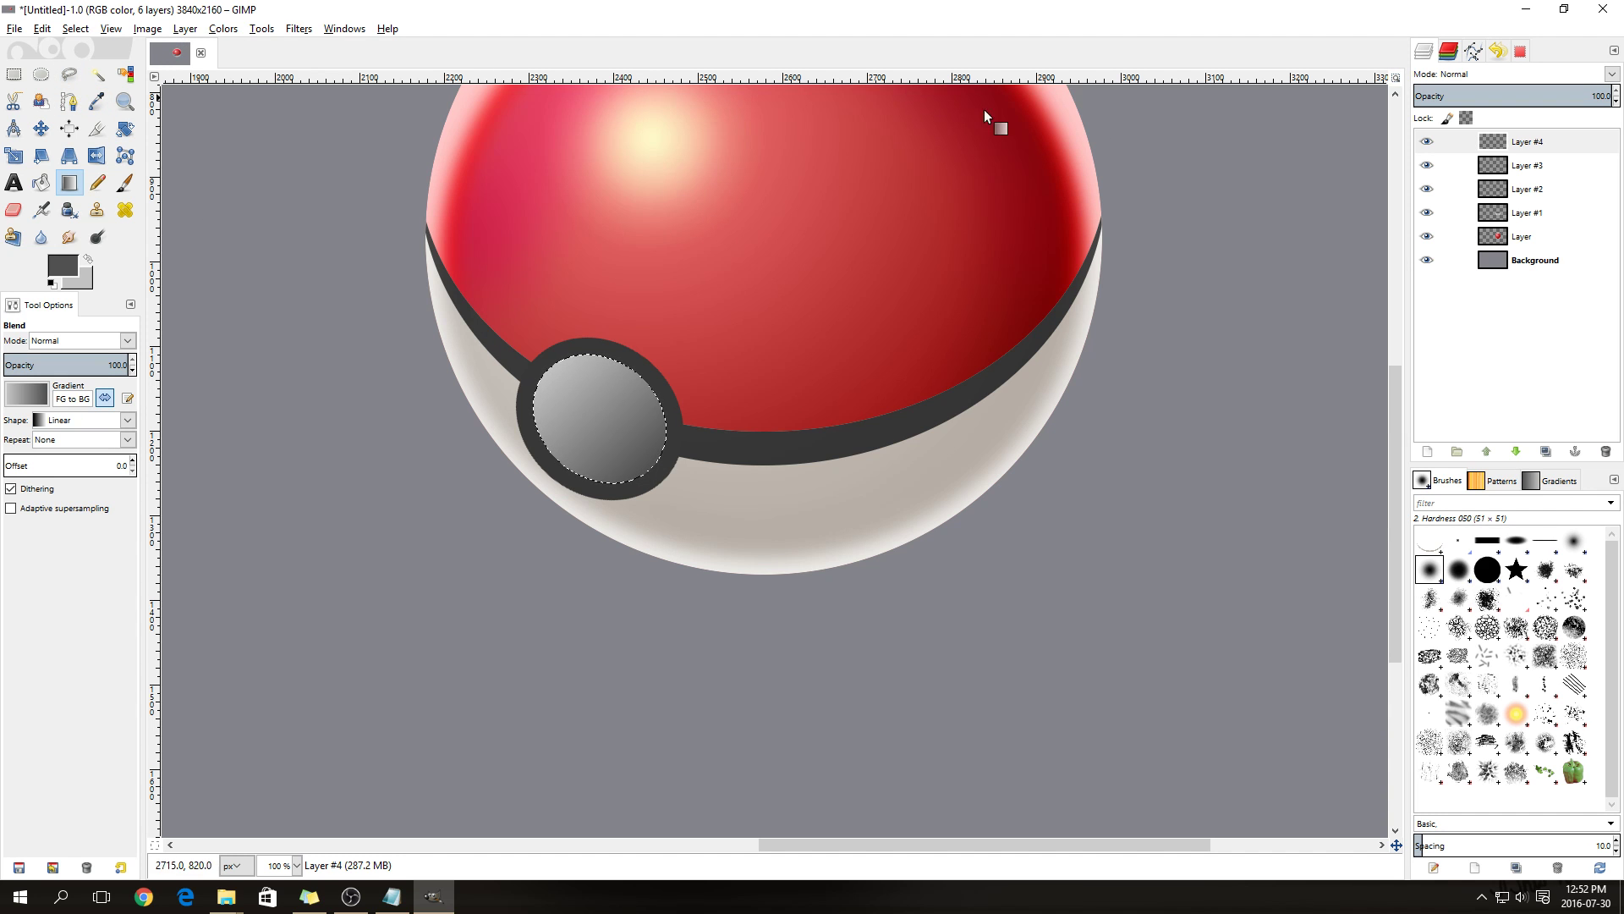
Shrink the elliptical selection by another 20 px and add a new transparent layer above the gradient ellipse
click(76, 29)
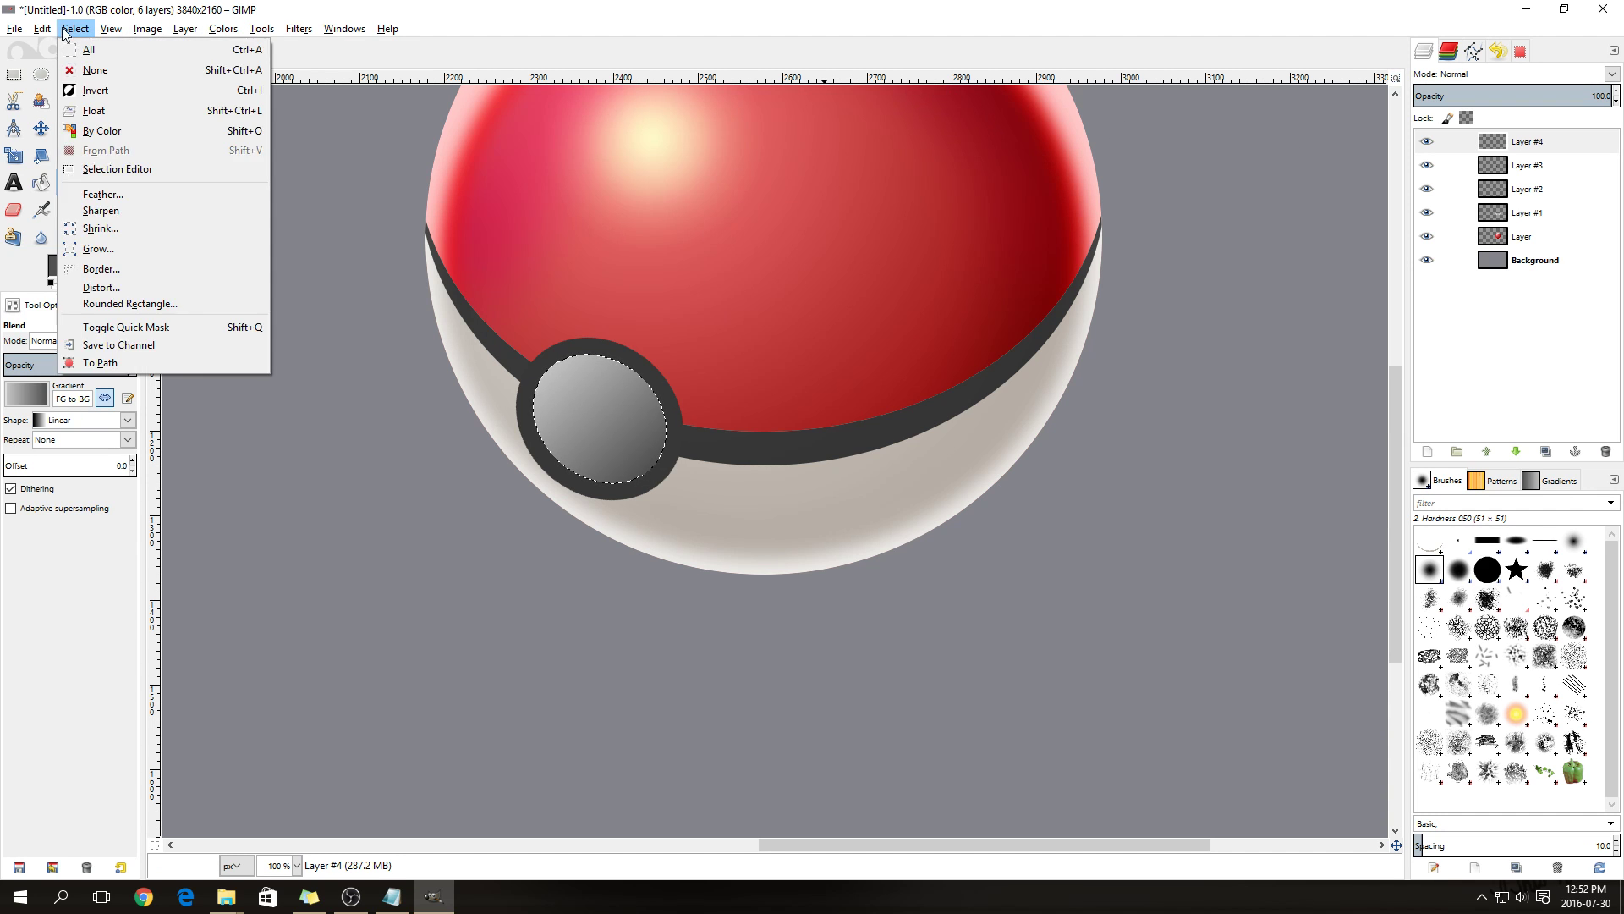
click(124, 225)
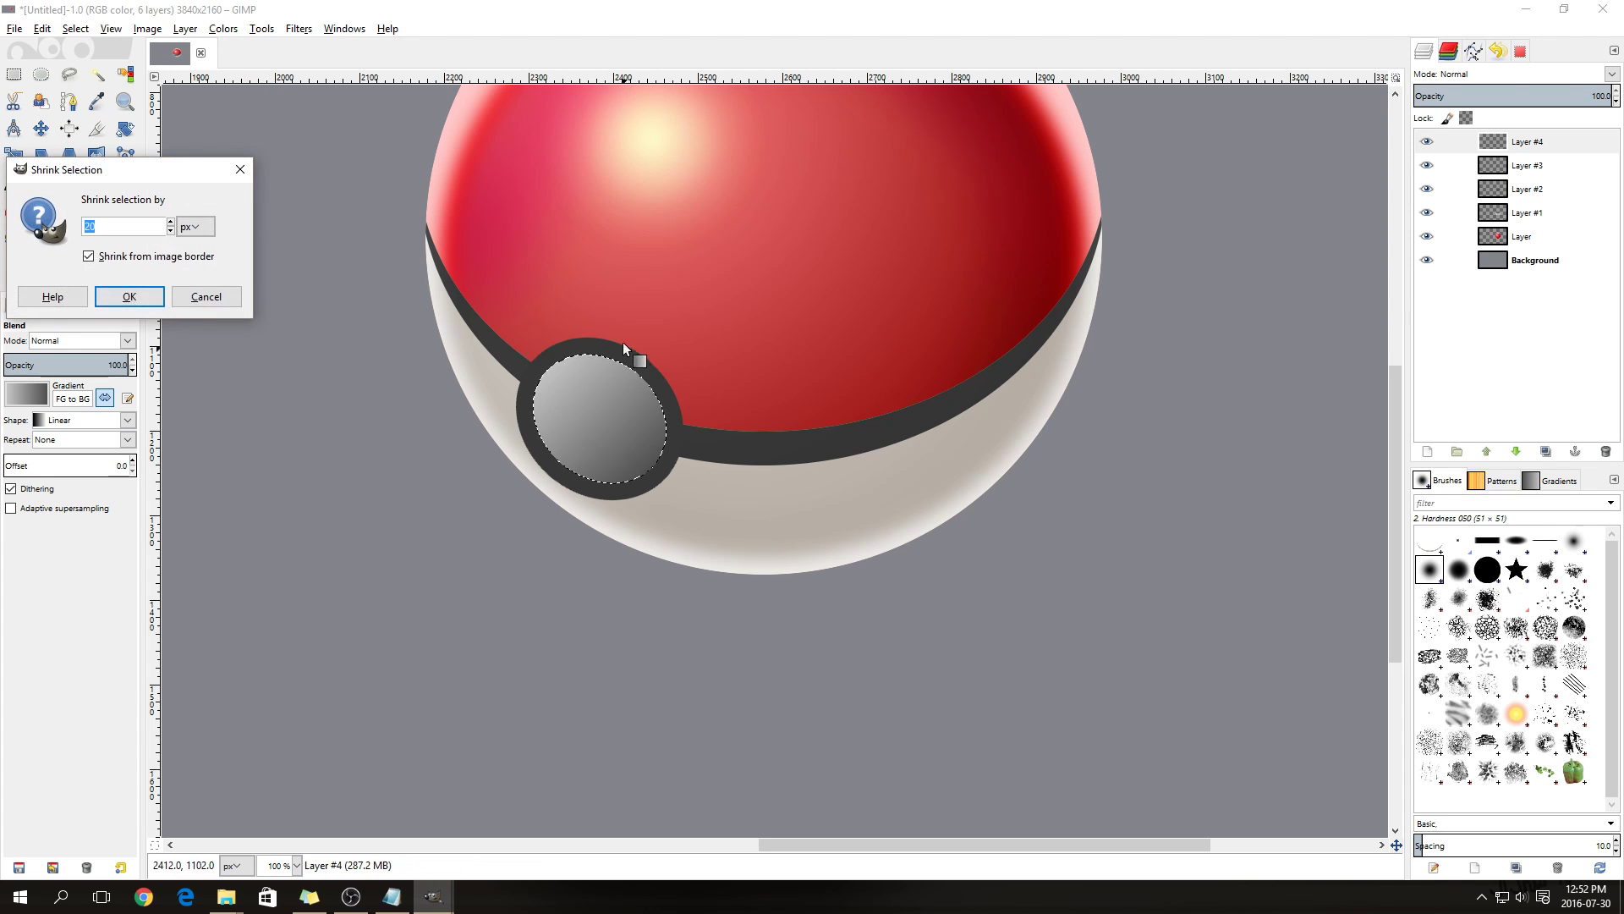
click(150, 300)
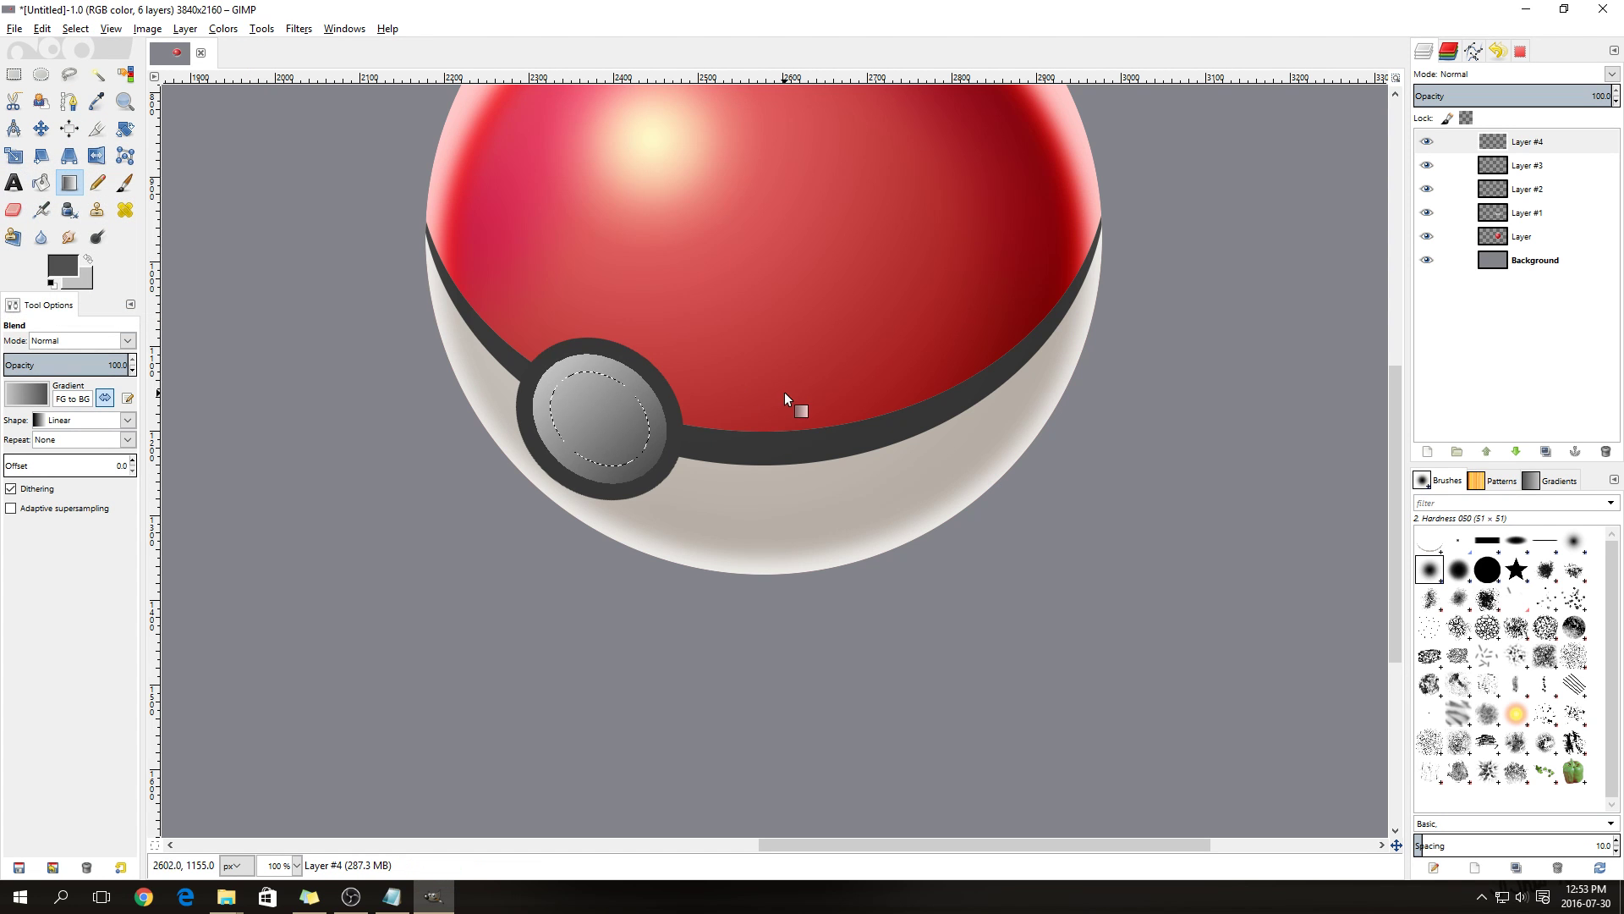
right_click(1523, 146)
click(1456, 180)
key(Return)
Fill the smaller ellipse with the dividing band's dark gray, sampling that color with Sample merged enabled
key(ctrl+comma)
key(o)
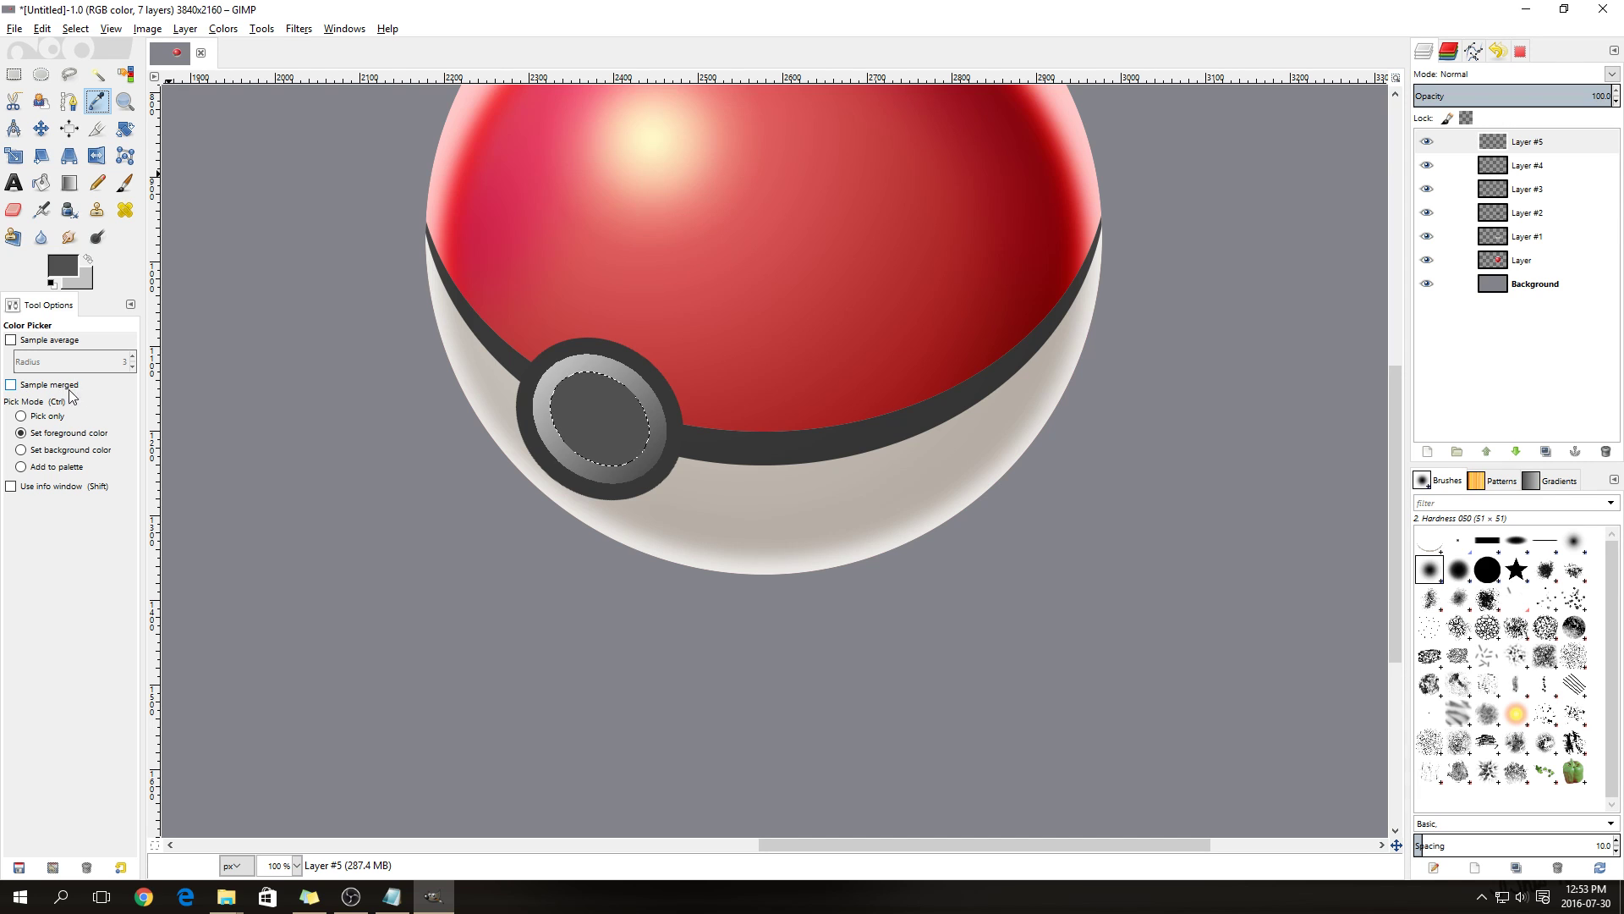
click(11, 385)
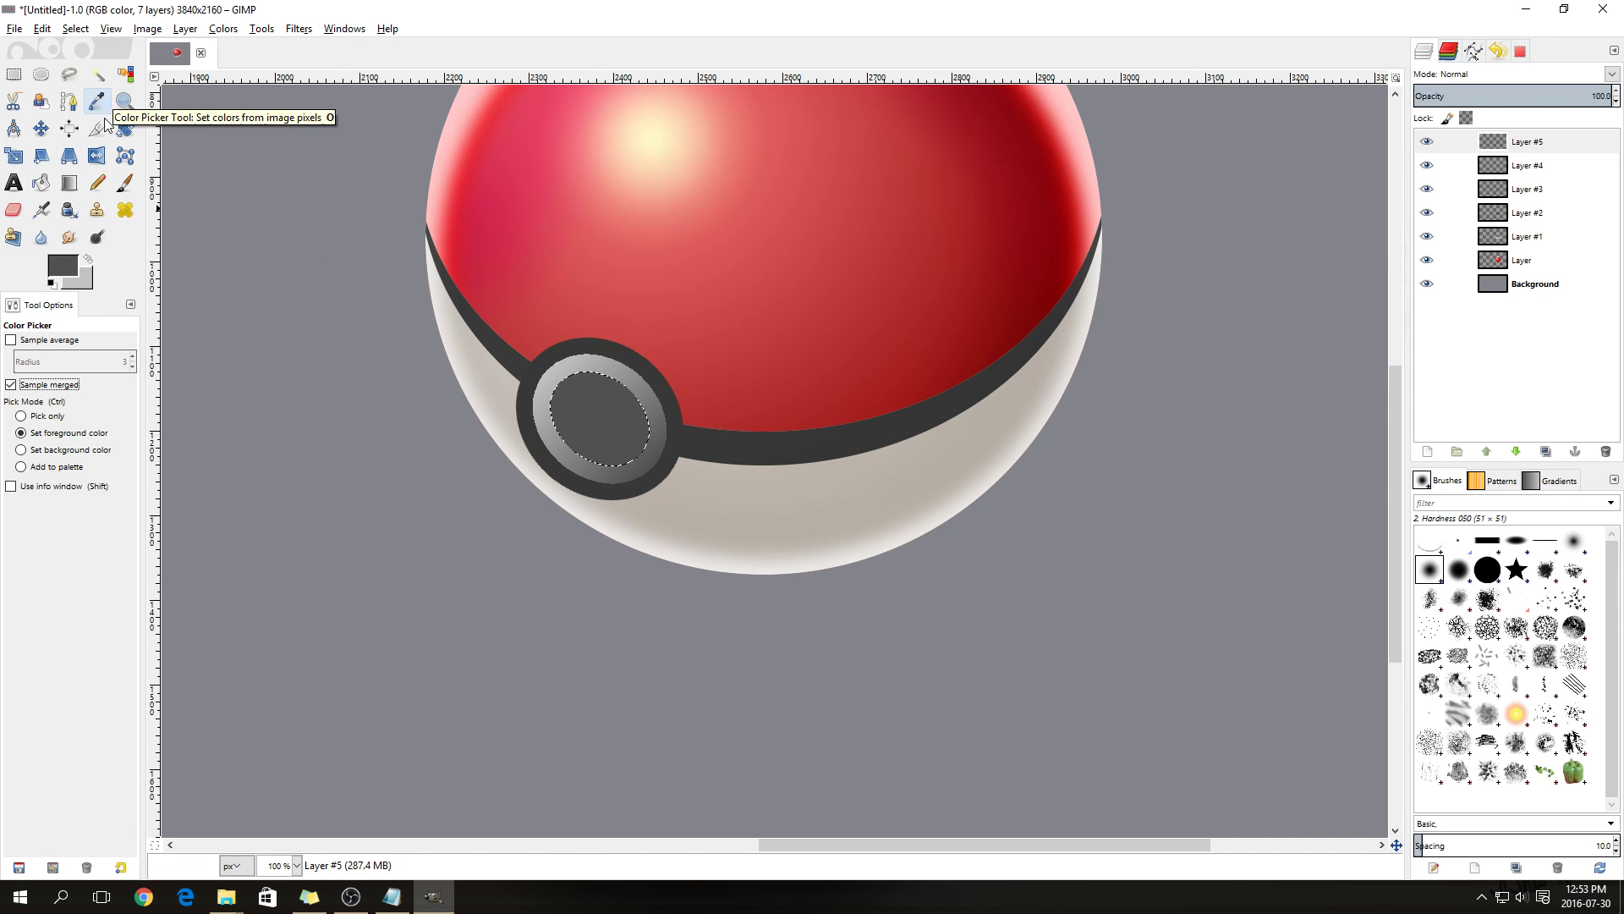
click(524, 373)
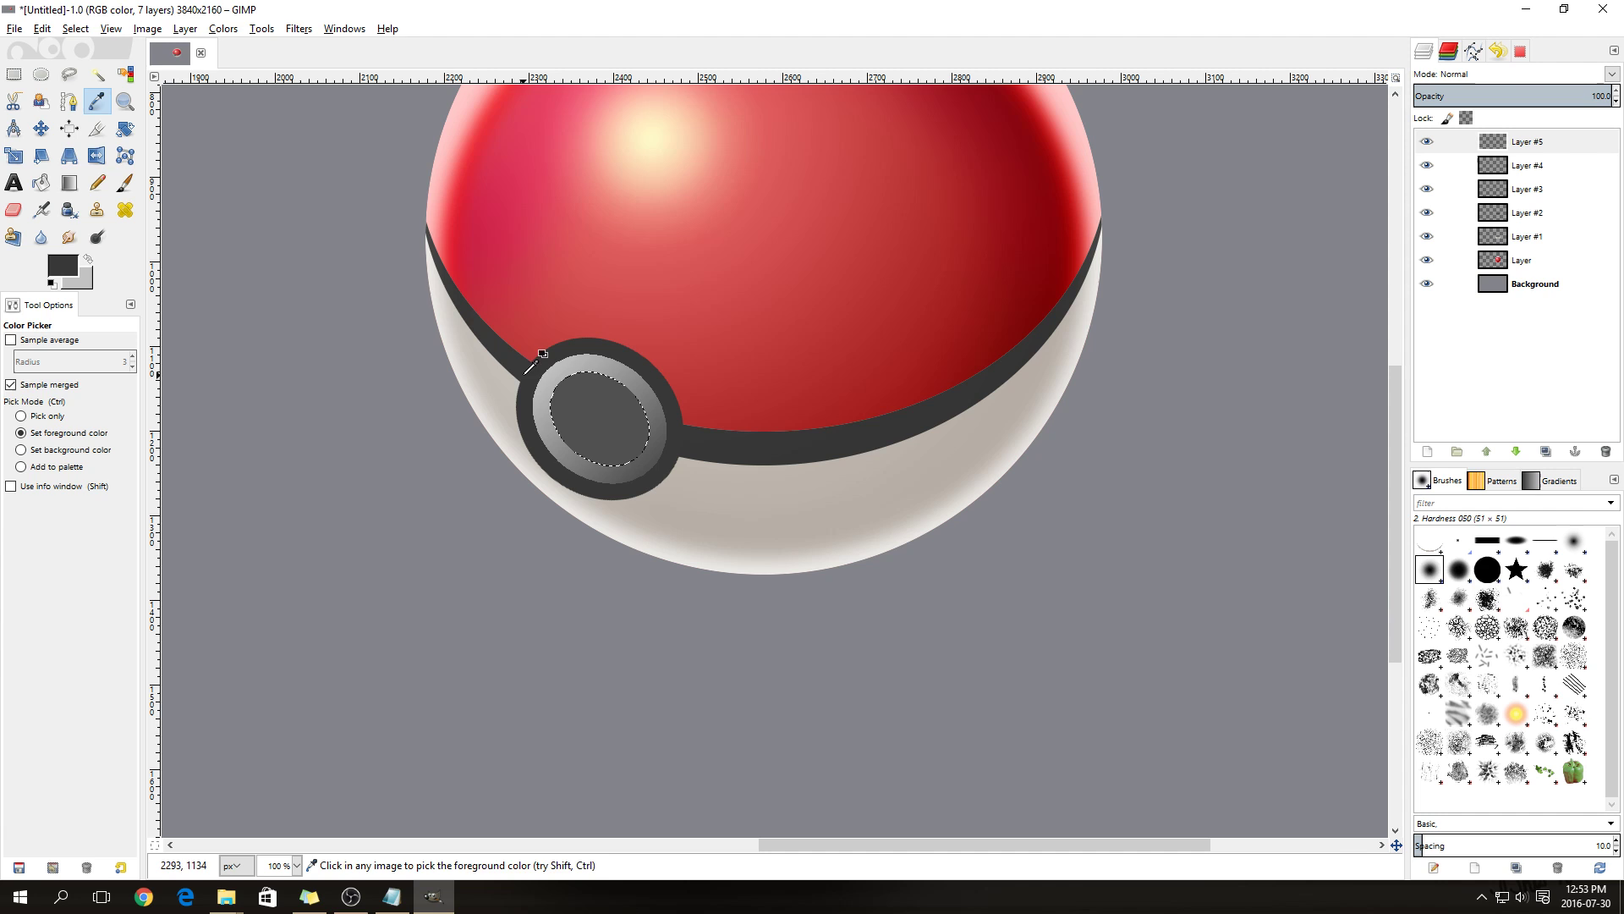
click(41, 181)
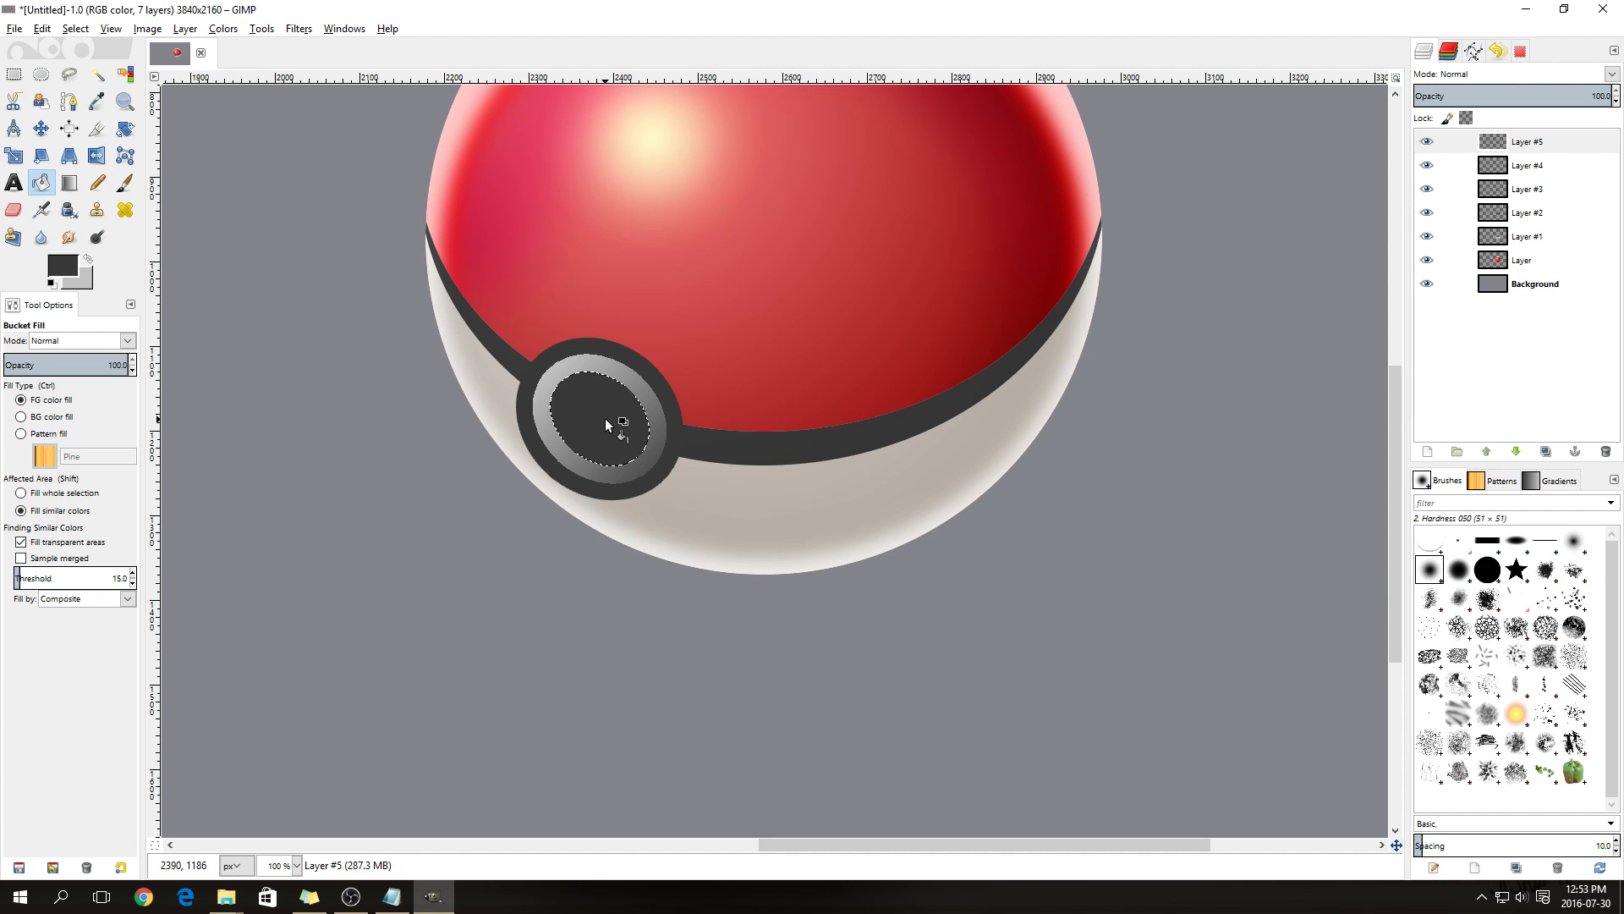
Fuzzy-select the whole gray gradient ellipse on Layer #4, then cut and paste it as a floating selection
click(1527, 167)
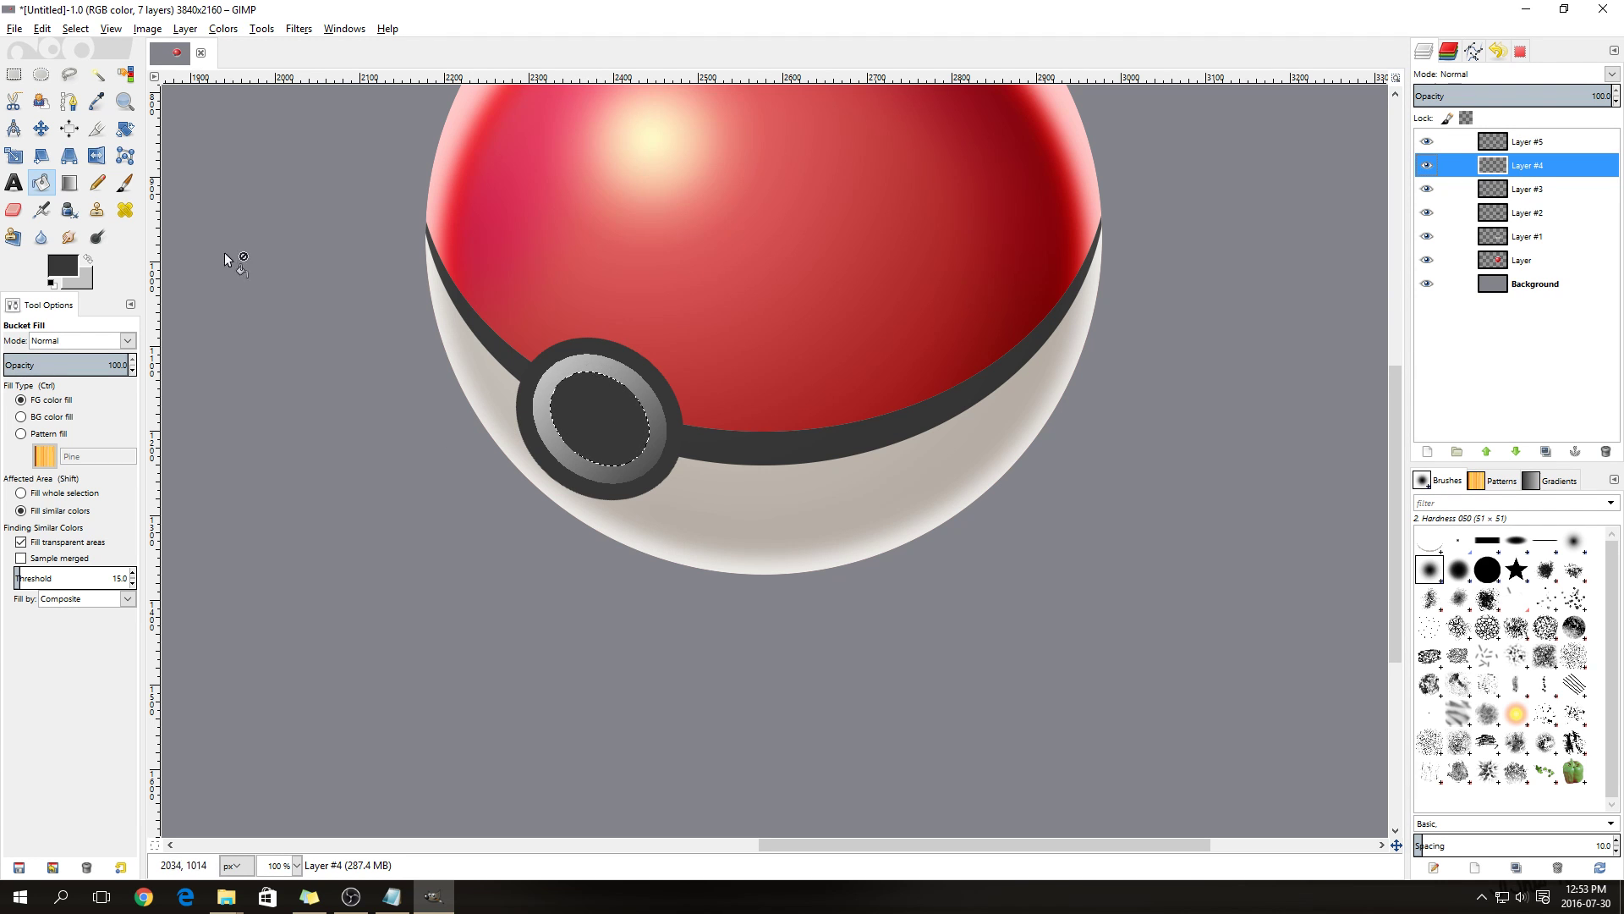
click(40, 128)
click(97, 74)
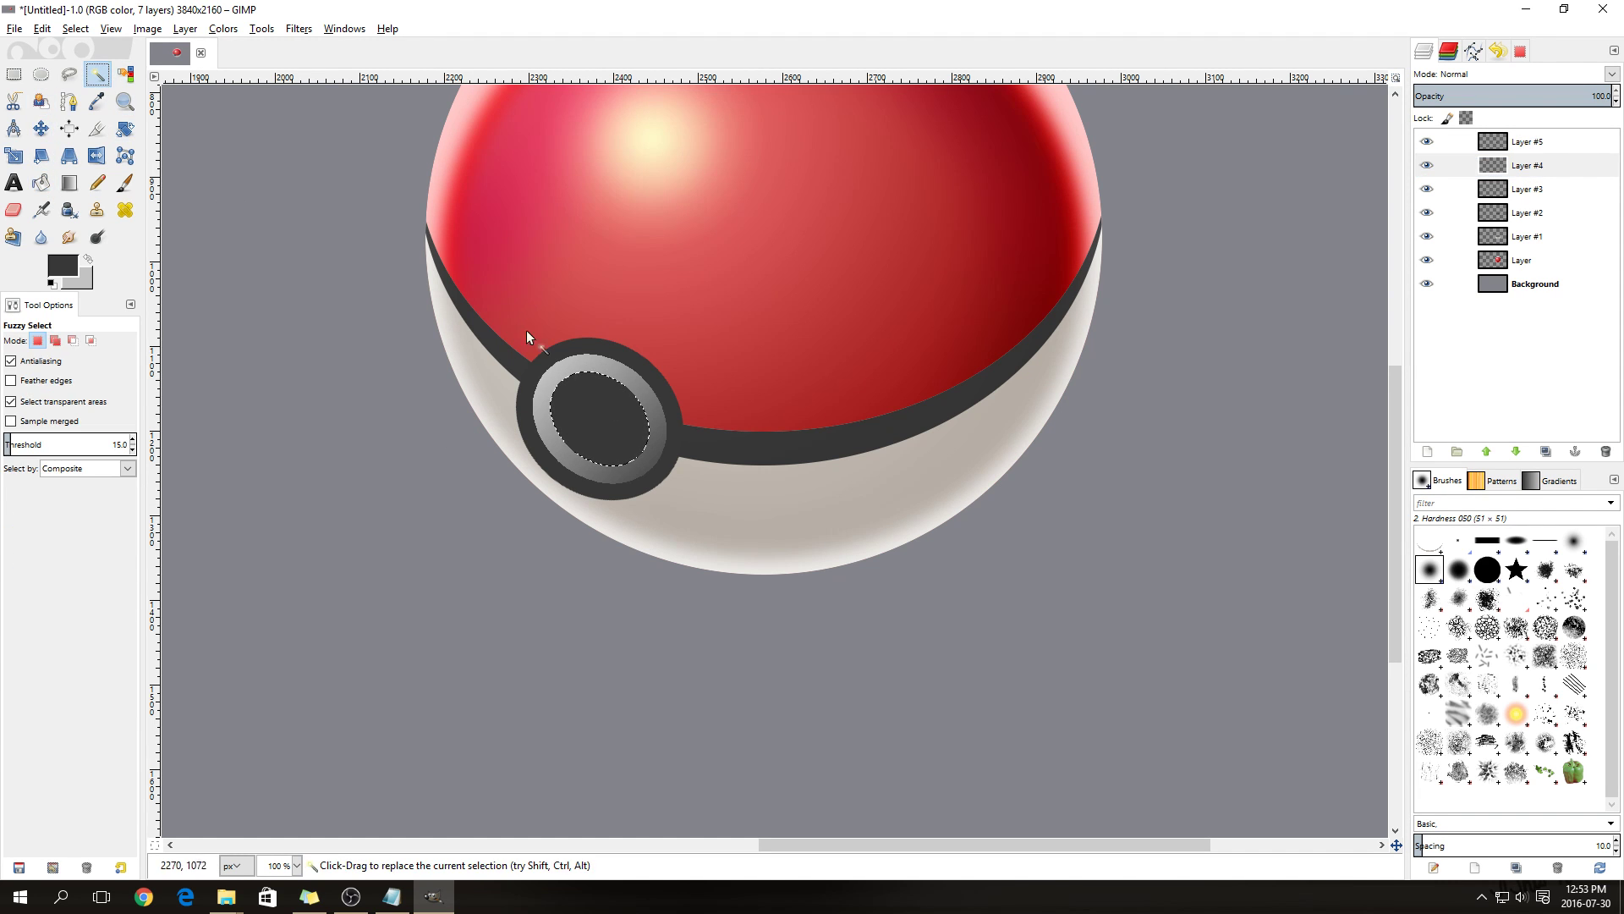
drag(577, 363, 664, 462)
key(ctrl)
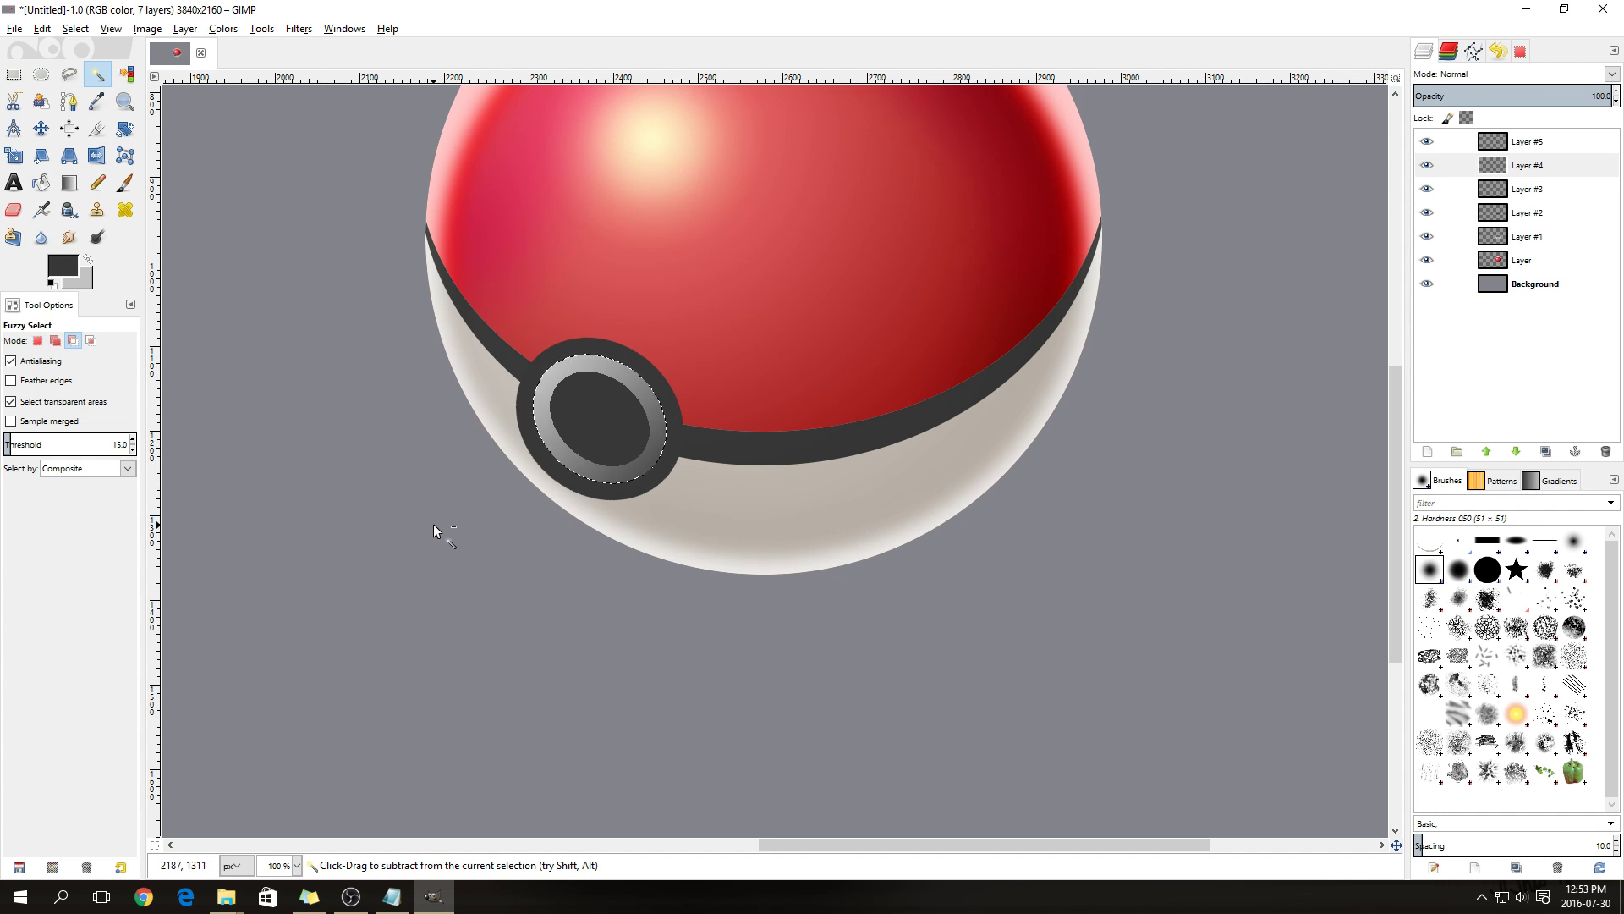
click(550, 387)
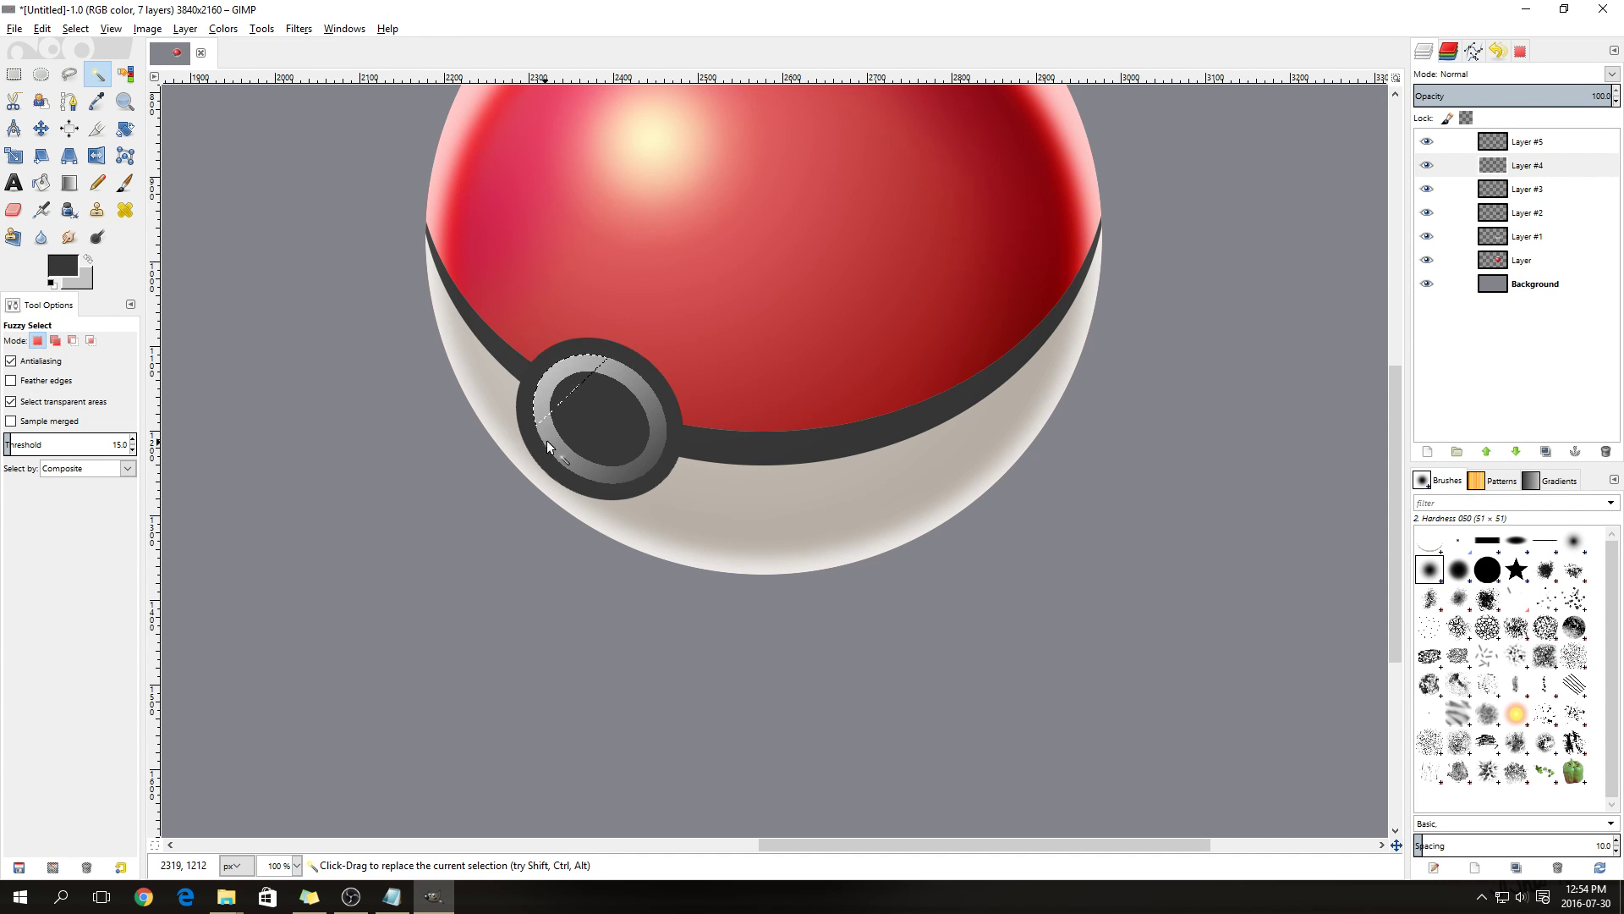
click(582, 470)
click(643, 472)
click(542, 406)
click(42, 129)
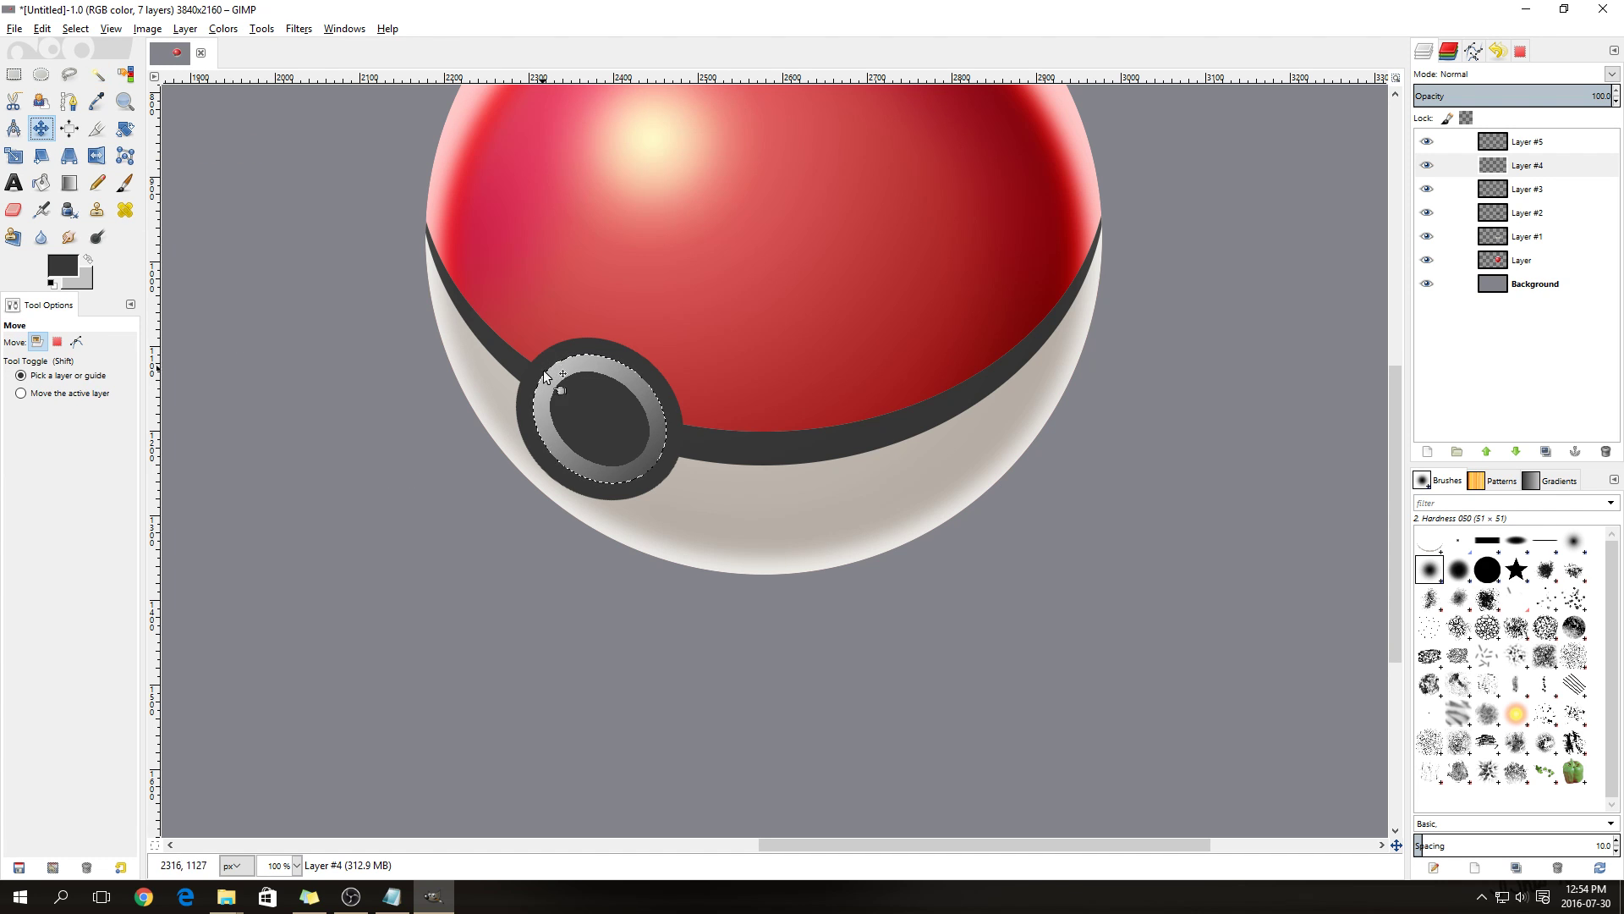
key(ctrl+x)
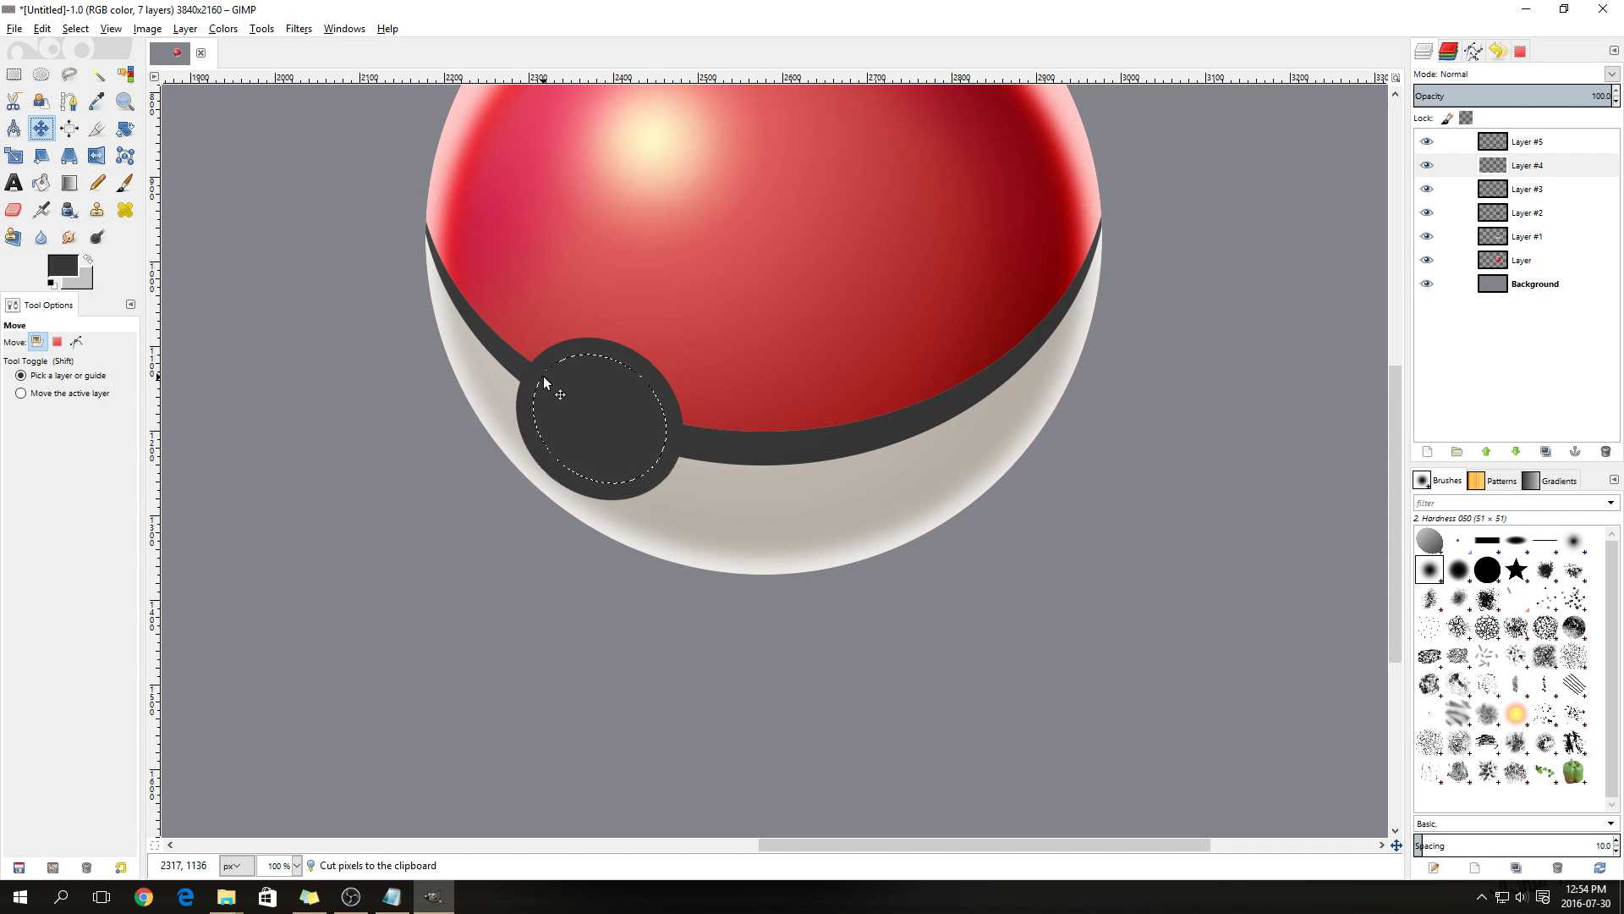
key(ctrl+v)
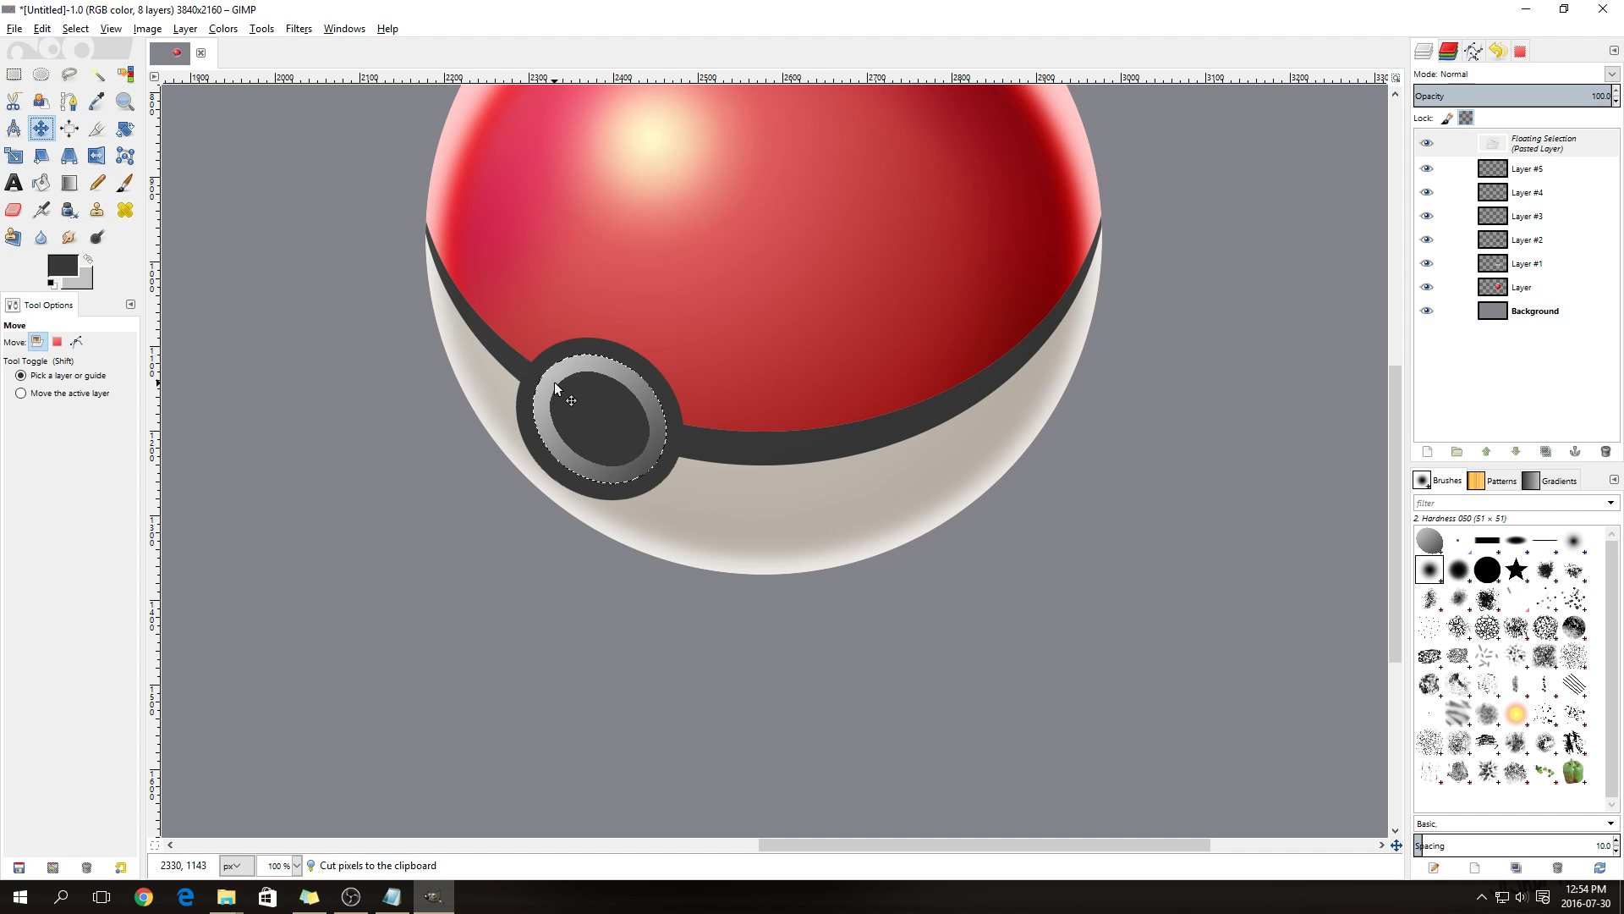
Nudge the floating gradient ellipse slightly left and down inside the dark button disc and anchor it to its layer
key(Left)
key(Left)
key(Left)
key(Left)
key(Left)
key(Left)
key(Down)
key(Down)
key(Down)
key(Down)
key(Down)
key(Down)
key(Left)
key(Left)
key(Left)
key(Left)
key(Left)
key(Up)
key(Up)
key(Right)
key(Right)
key(Right)
key(Down)
key(Down)
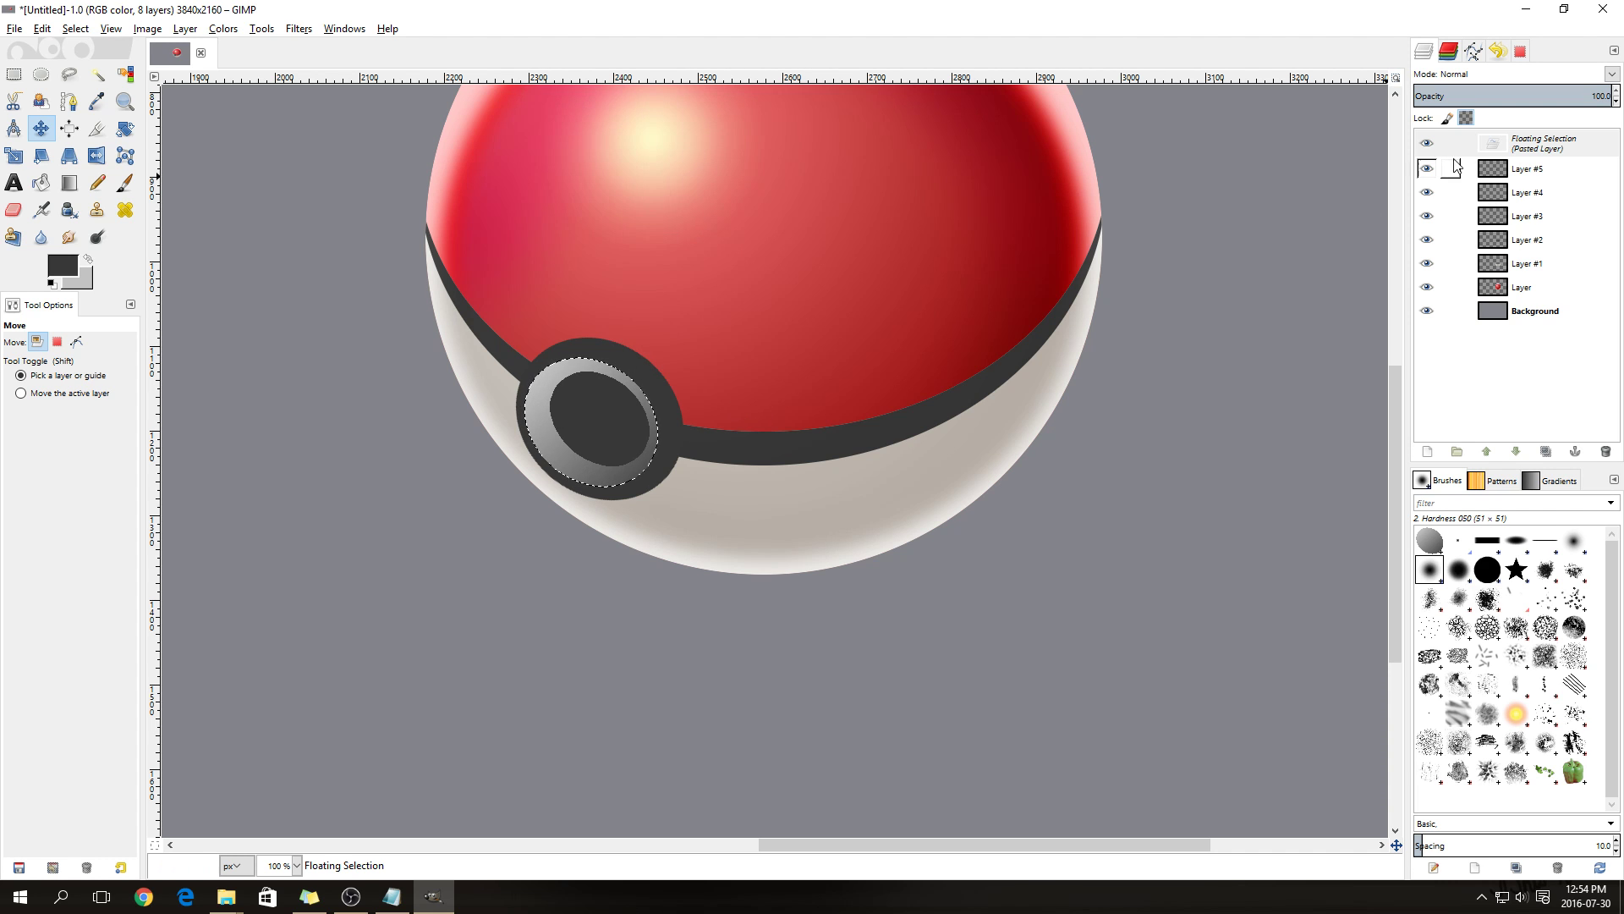
click(597, 529)
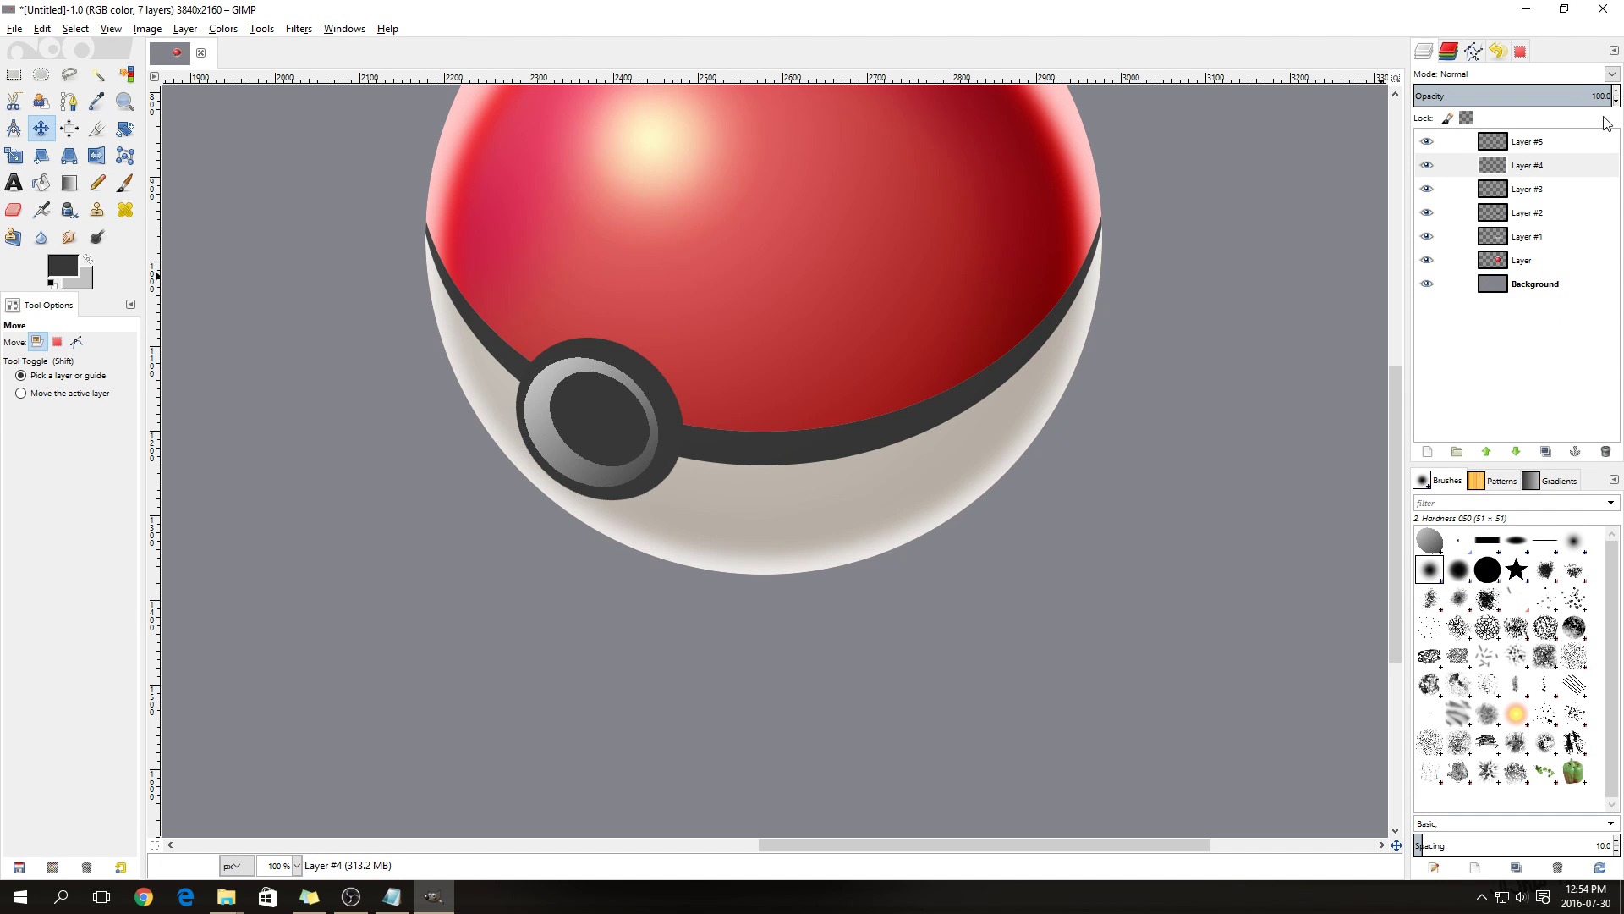
Fuzzy-select the small dark inner ellipse on Layer #5, then cut and paste it as a floating selection
click(1535, 144)
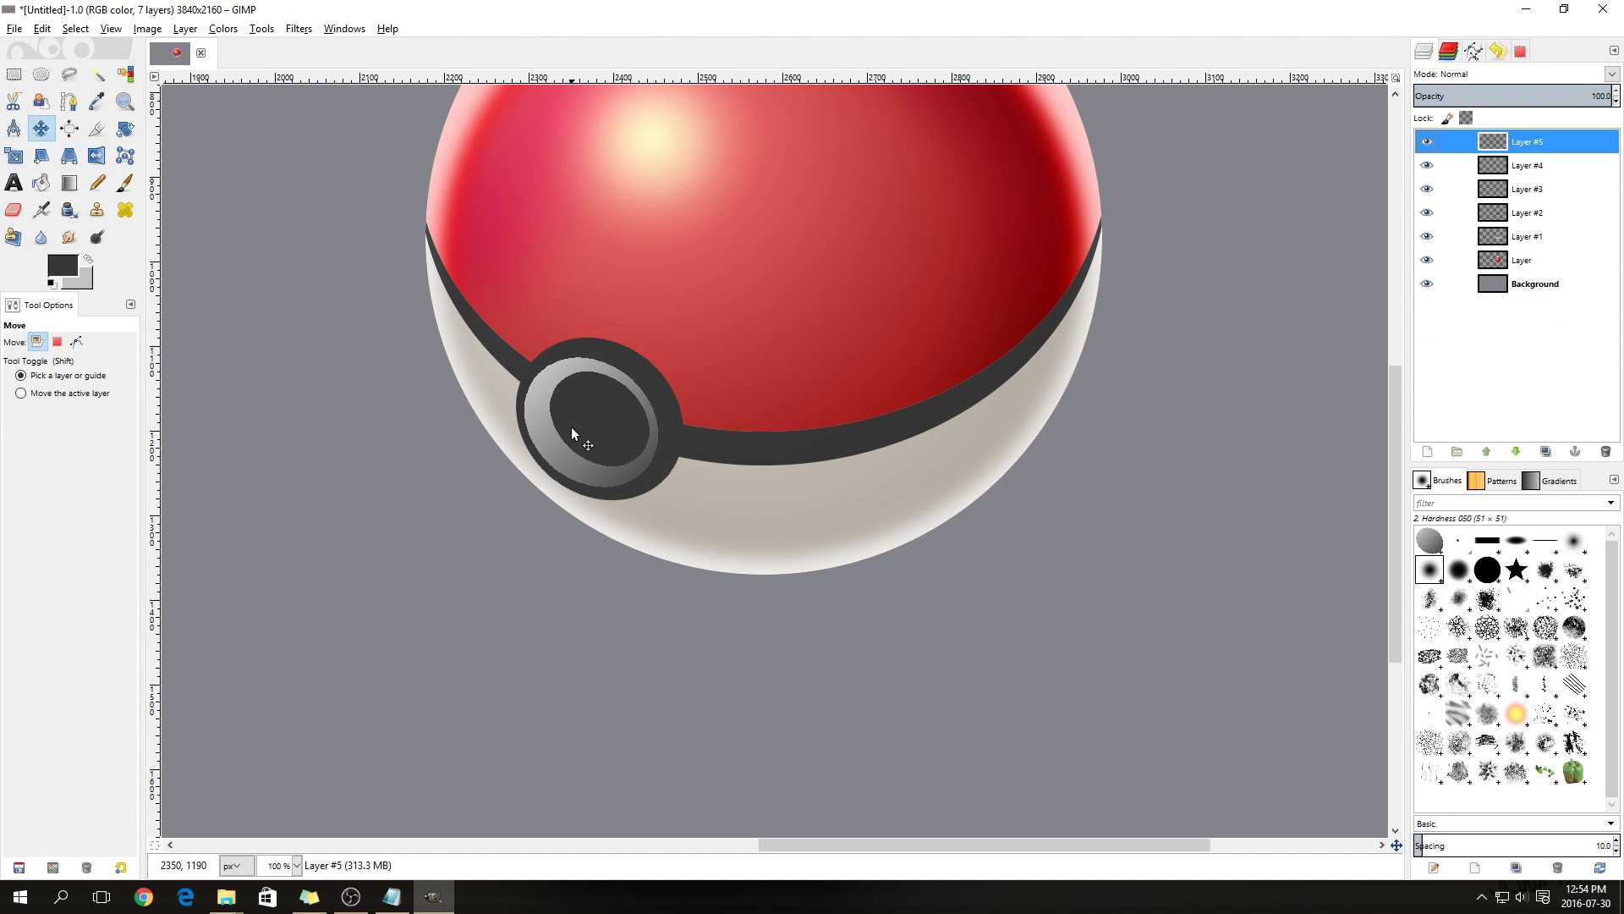
click(97, 75)
click(601, 403)
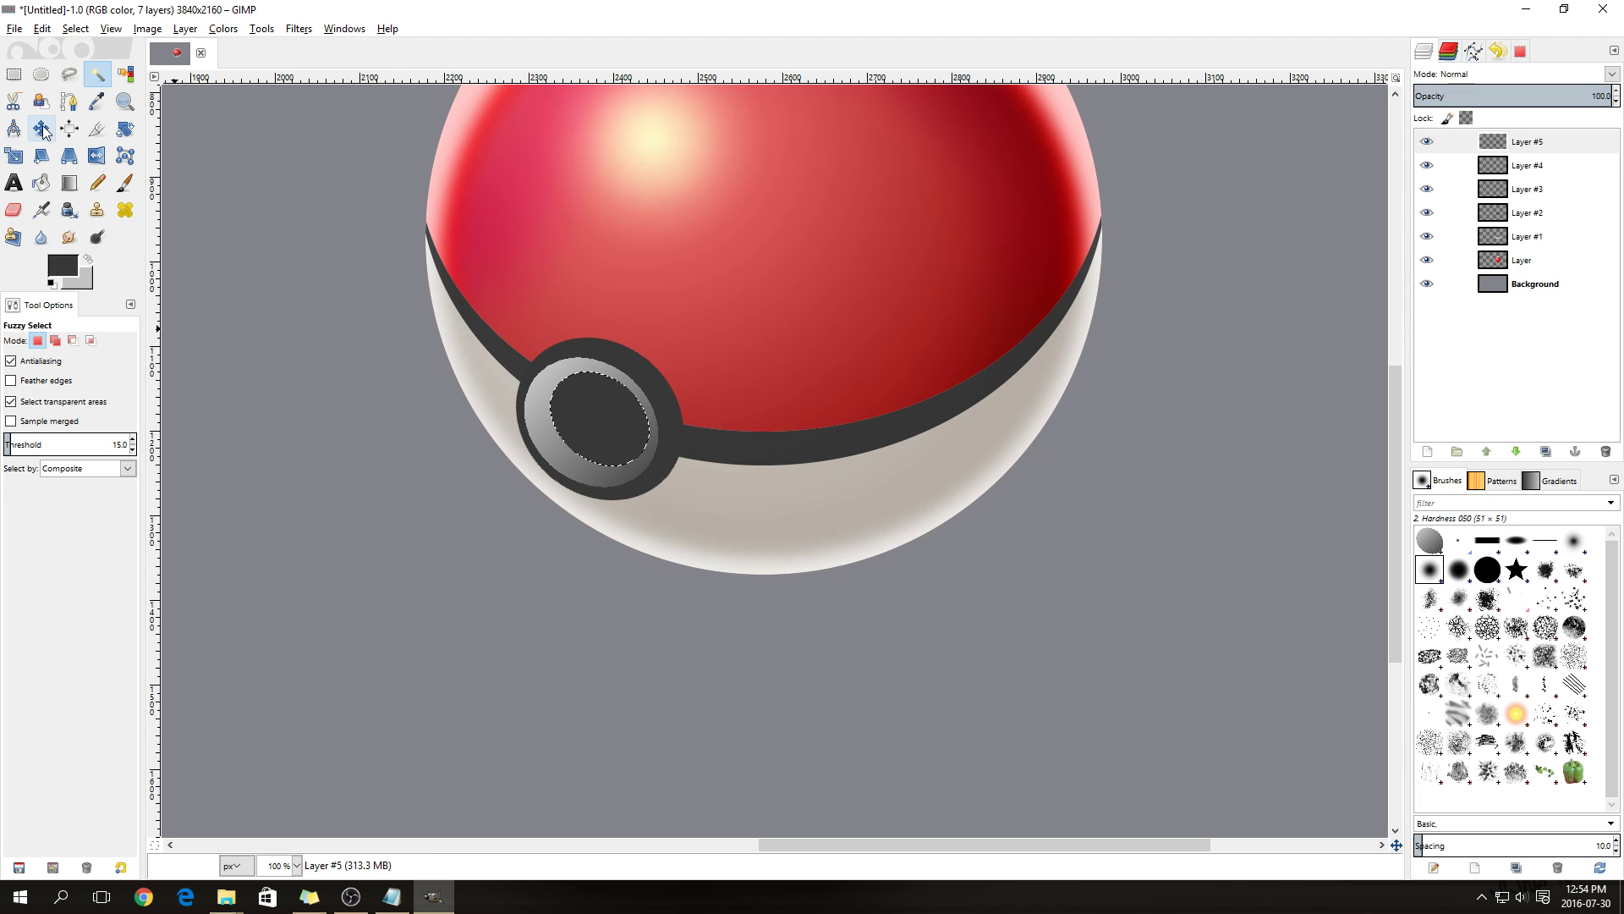
key(ctrl+x)
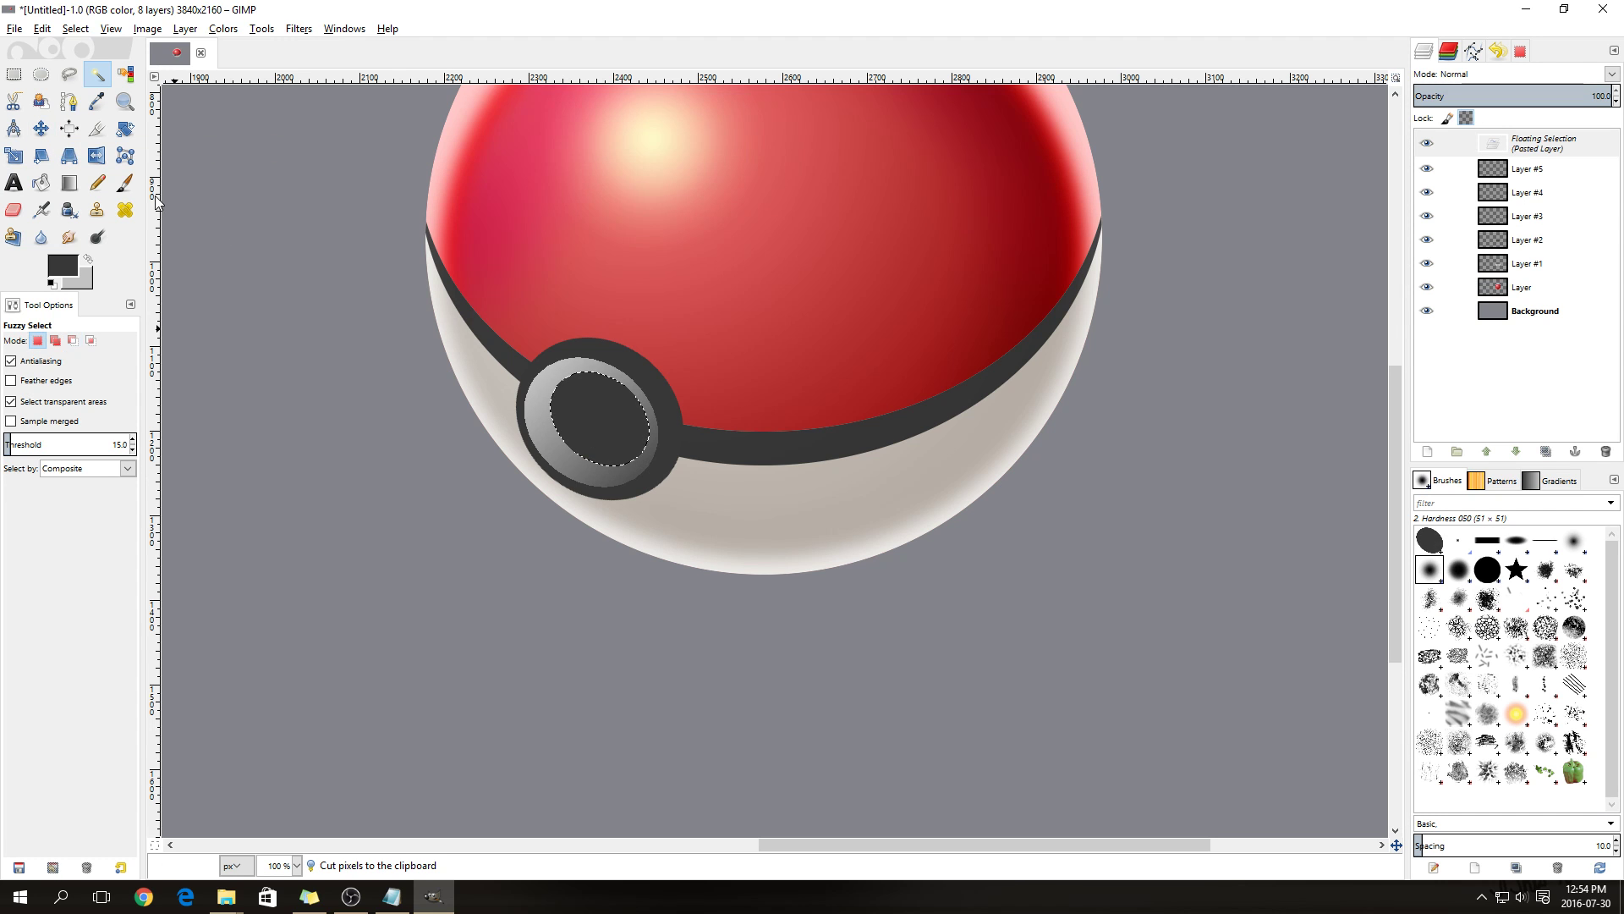
Nudge the floating dark inner ellipse left and slightly down, close to the gradient ellipse's lower-left edge, and anchor it
click(40, 129)
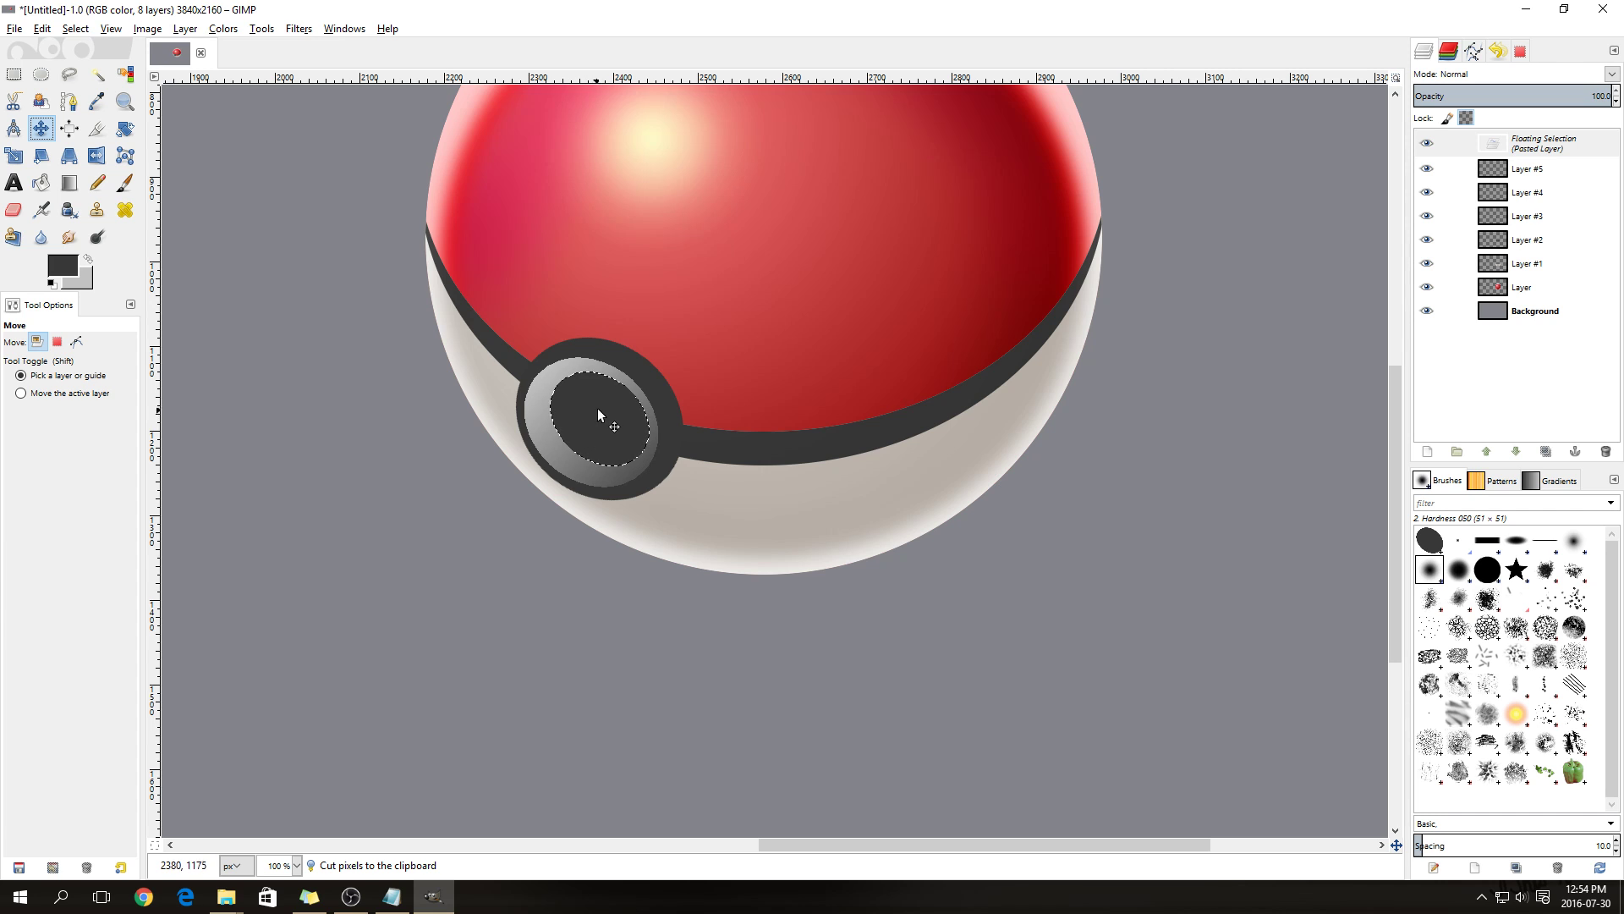
key(Left)
key(Left)
key(Left)
key(Left)
key(Left)
key(Left)
key(Left)
key(Left)
key(Left)
key(Left)
key(Left)
key(Left)
key(Left)
key(Left)
key(Left)
key(Left)
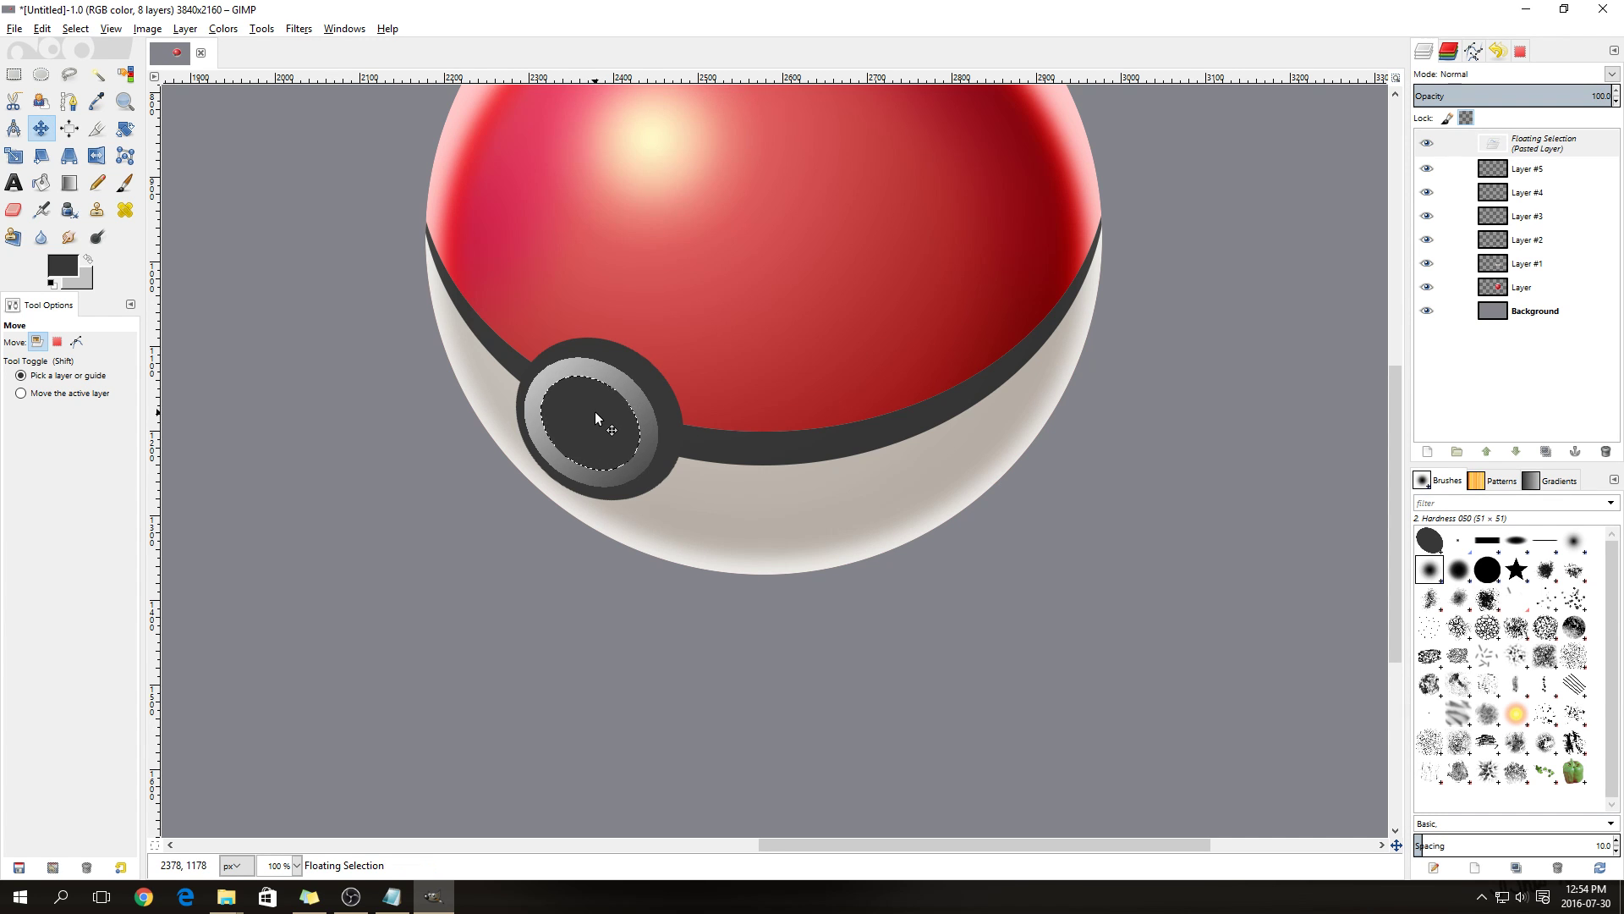
key(Down)
key(Down)
key(Down)
key(Down)
key(Down)
key(Left)
key(Left)
key(Left)
key(Left)
key(Left)
key(Left)
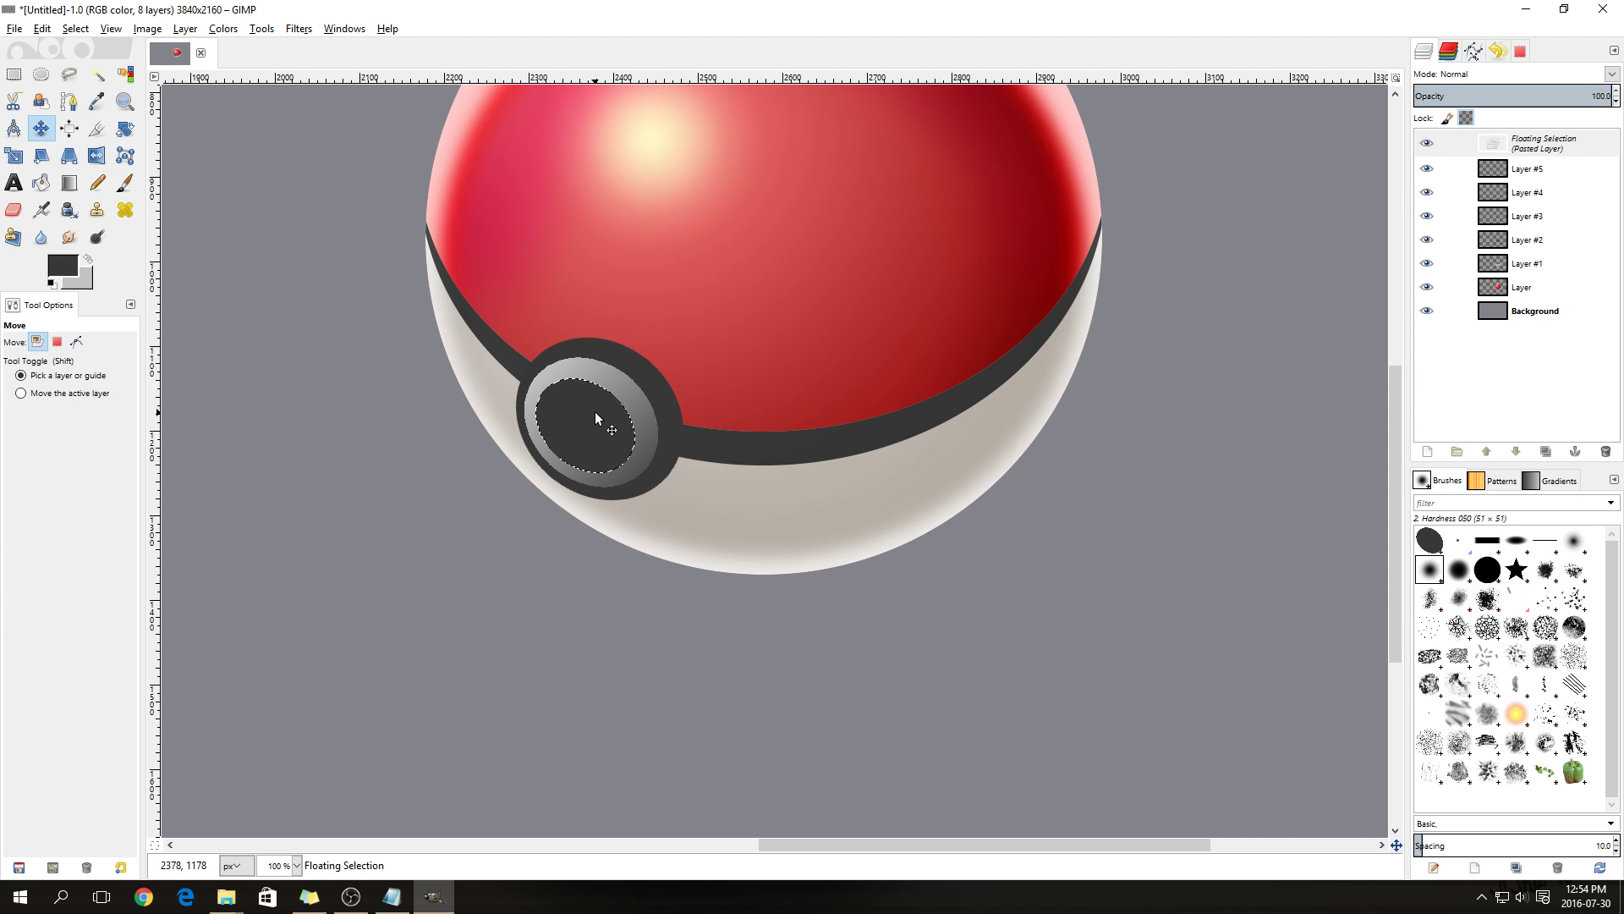
key(Down)
key(Down)
click(861, 459)
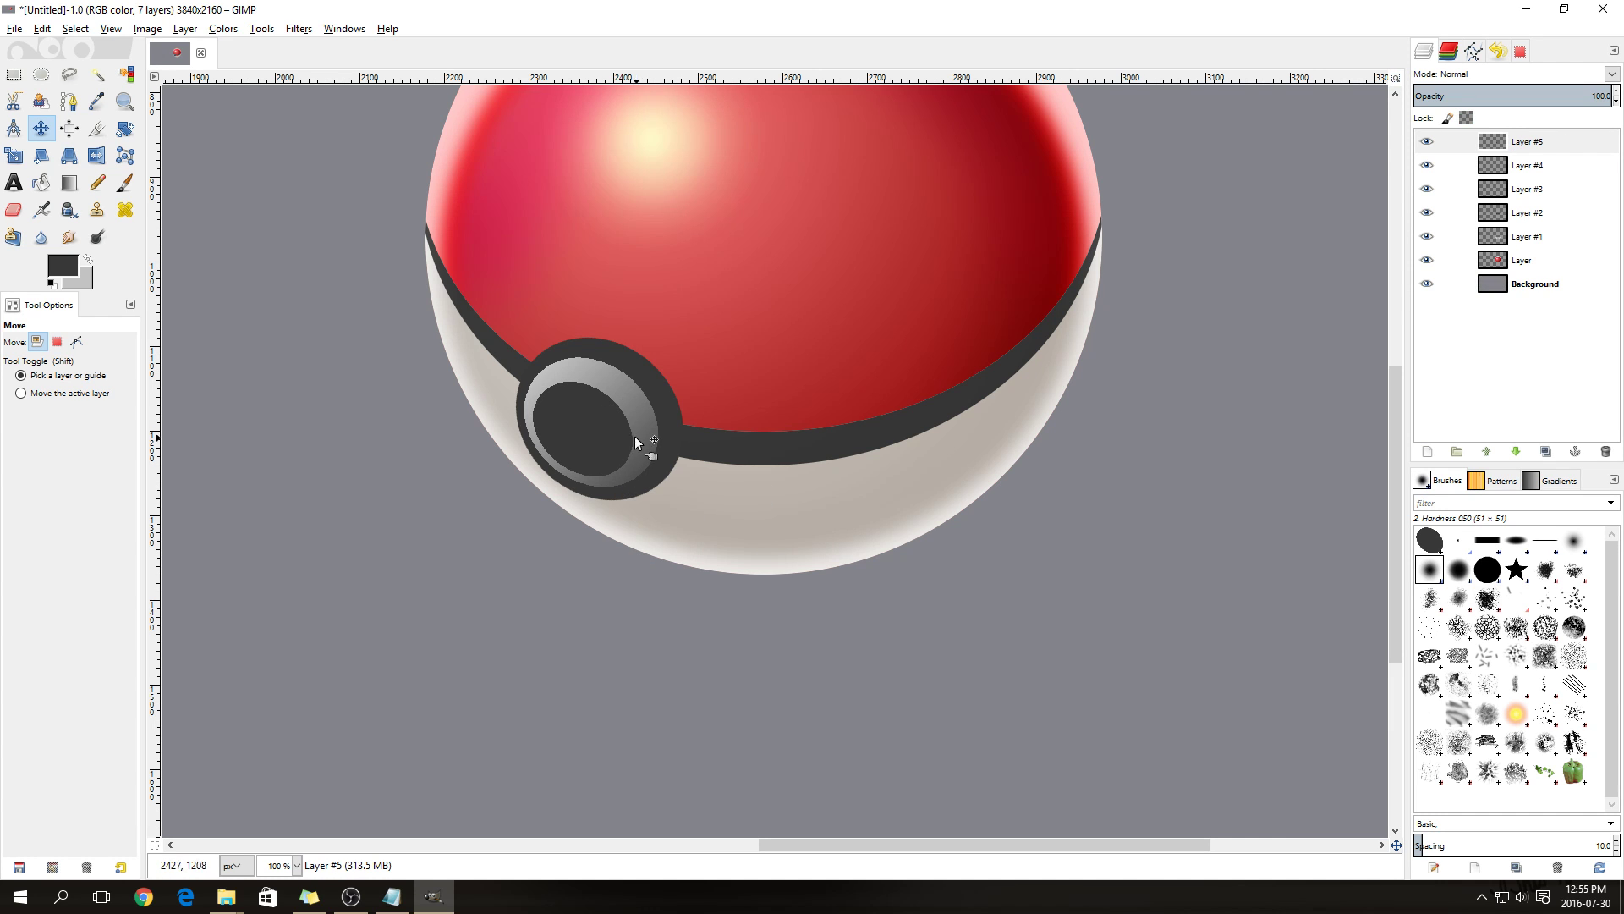
Fuzzy-select the dark inner ellipse of the button on Layer #5 and shrink the selection slightly
click(98, 75)
click(590, 453)
click(76, 28)
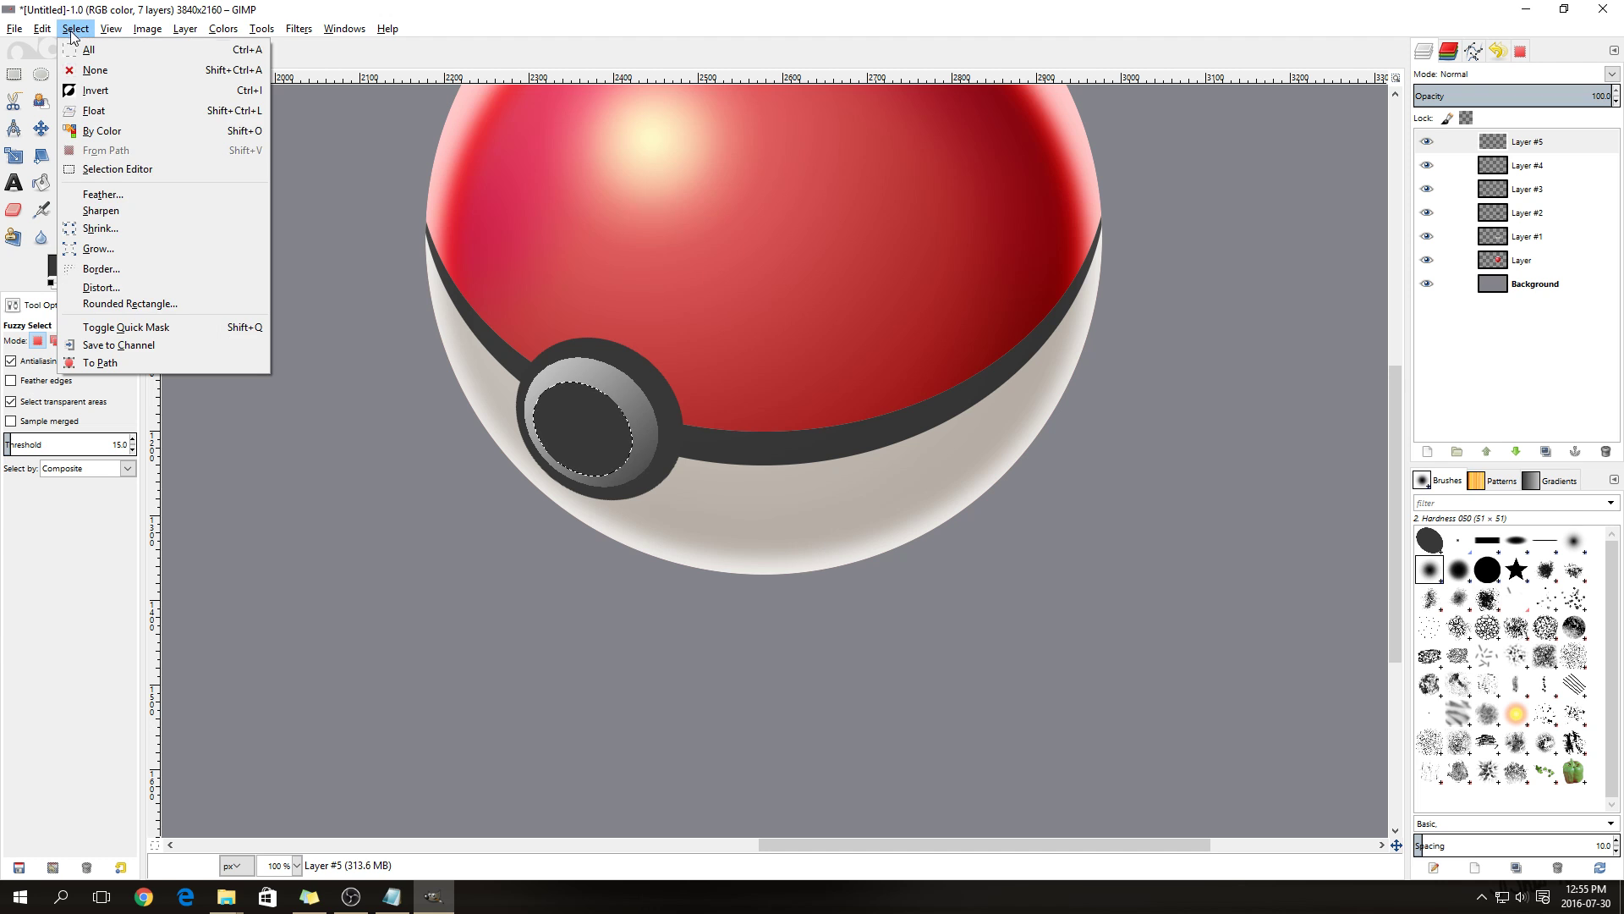
click(122, 228)
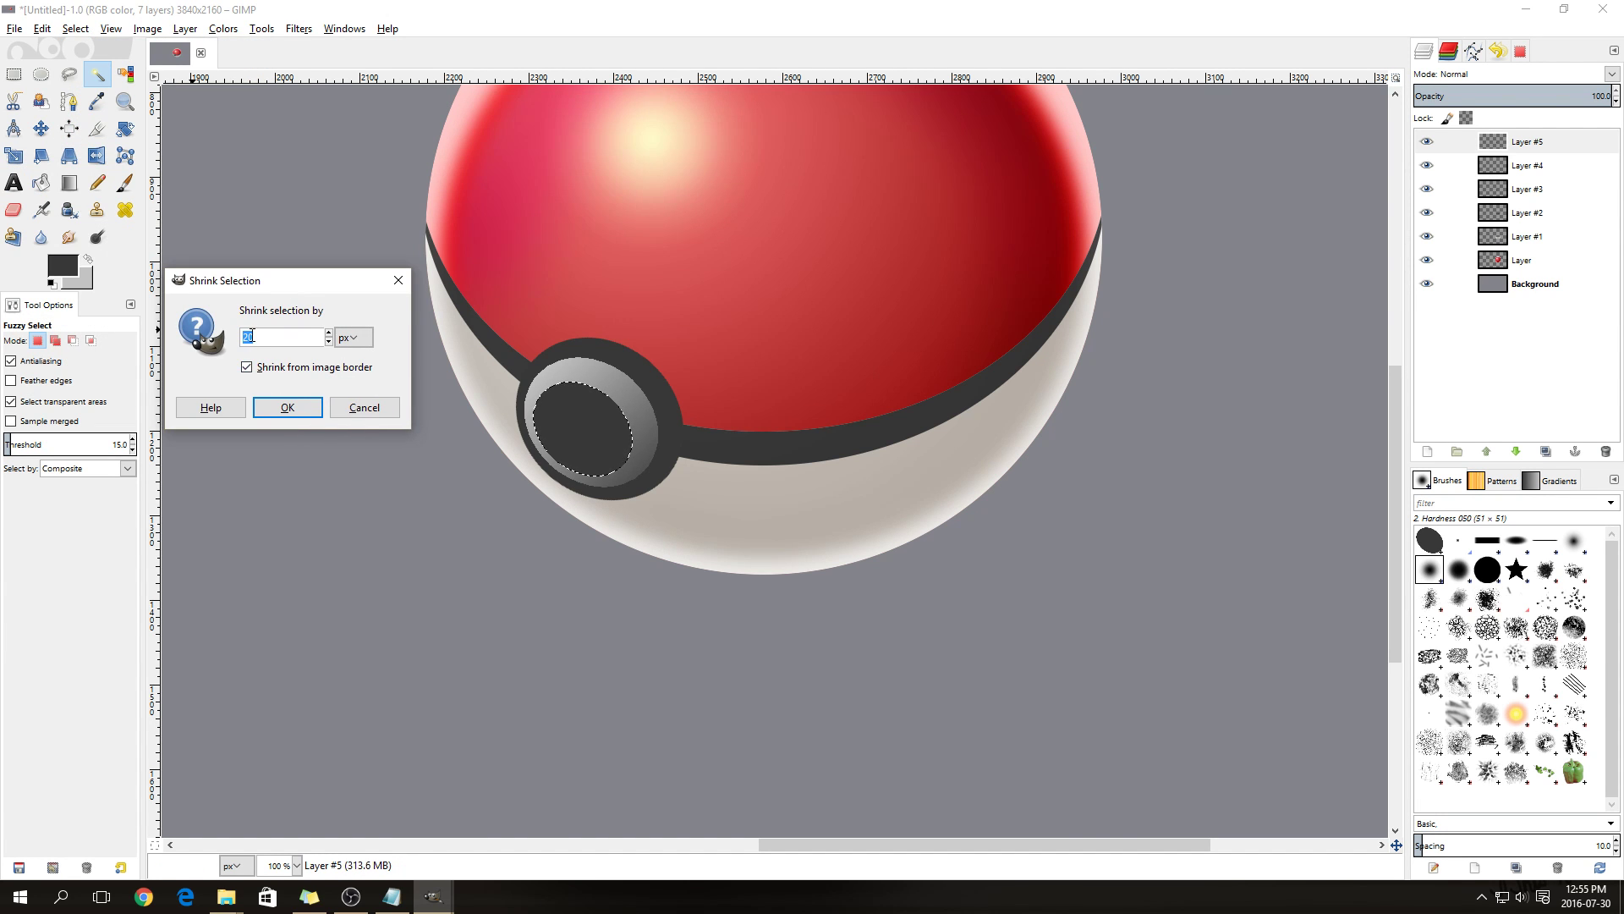
click(288, 407)
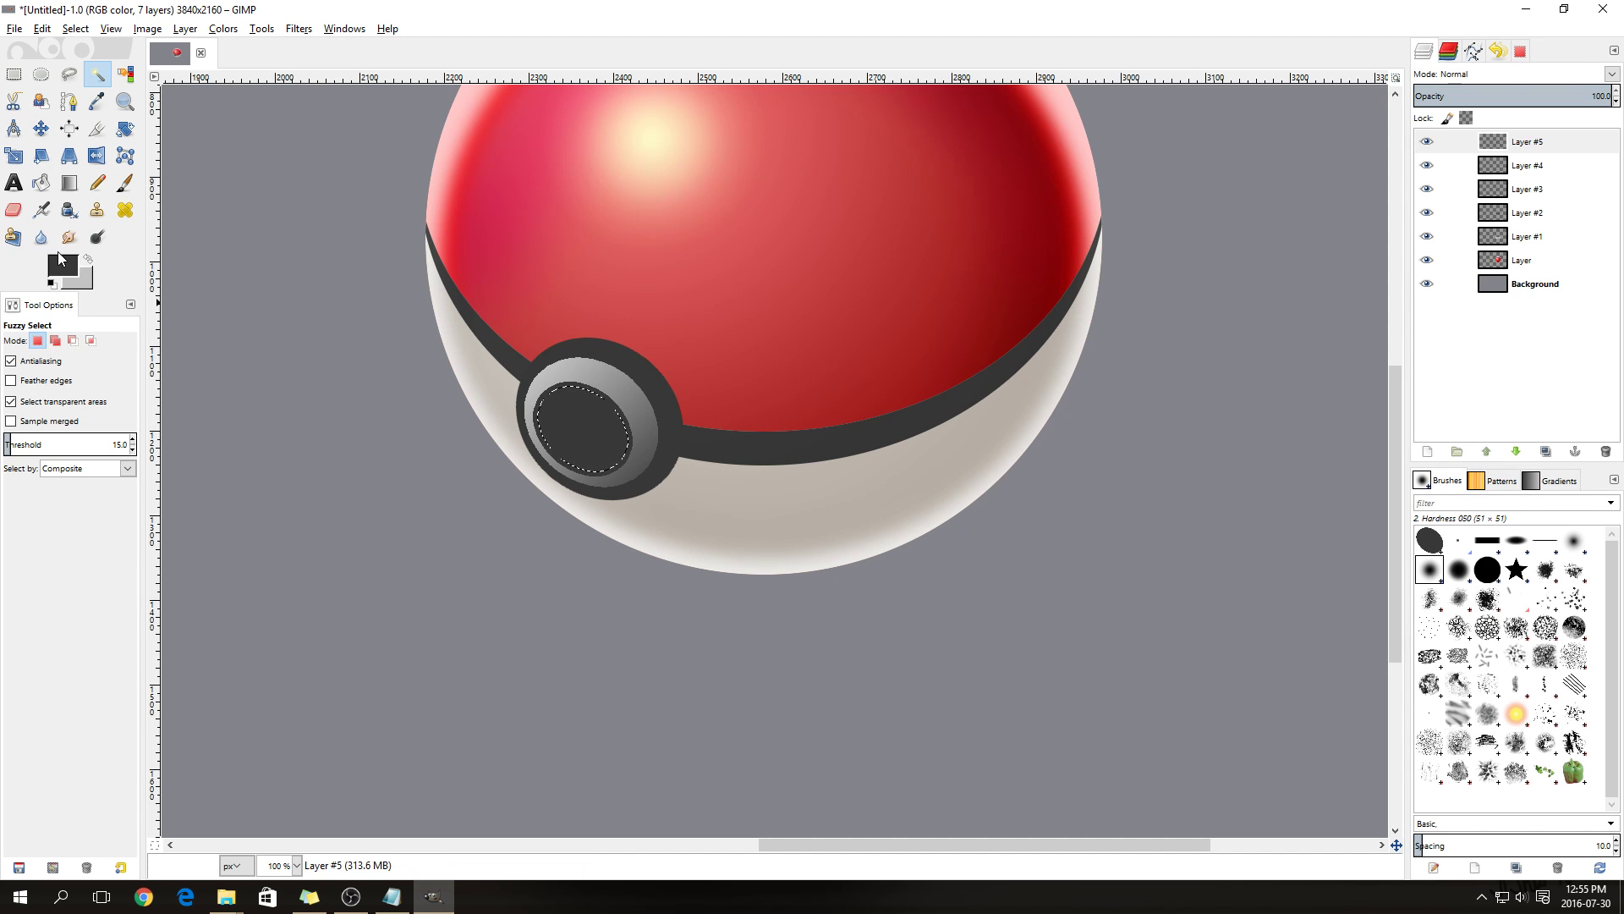
Fill the shrunken selection with a radial FG to BG gradient, light at its upper left and dark at its lower right, and deselect
click(69, 182)
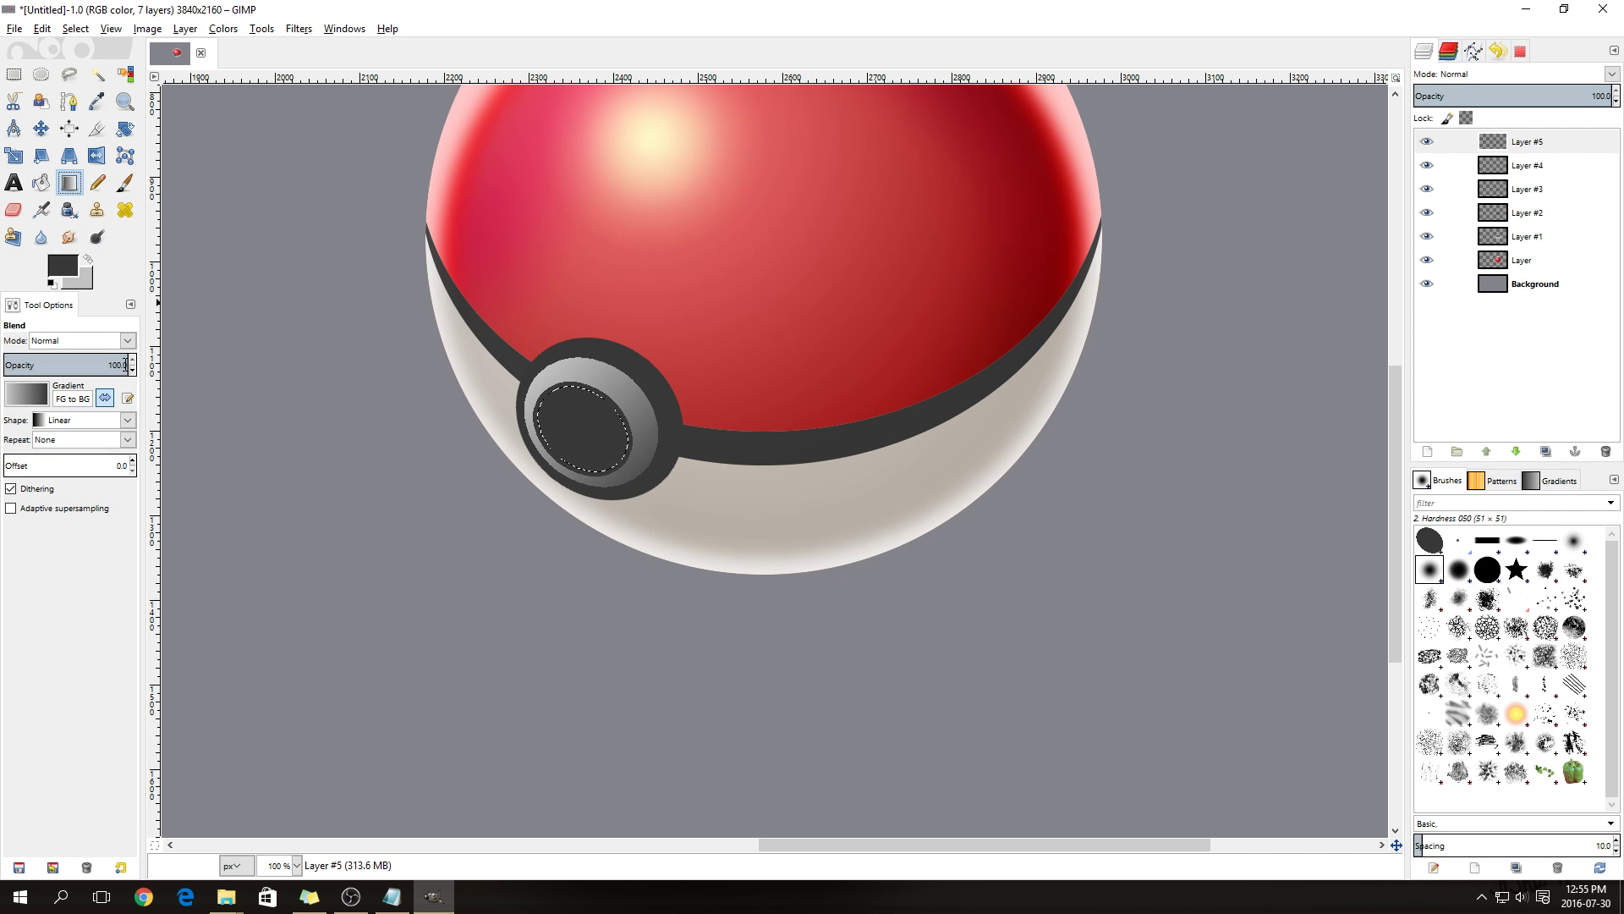
click(128, 420)
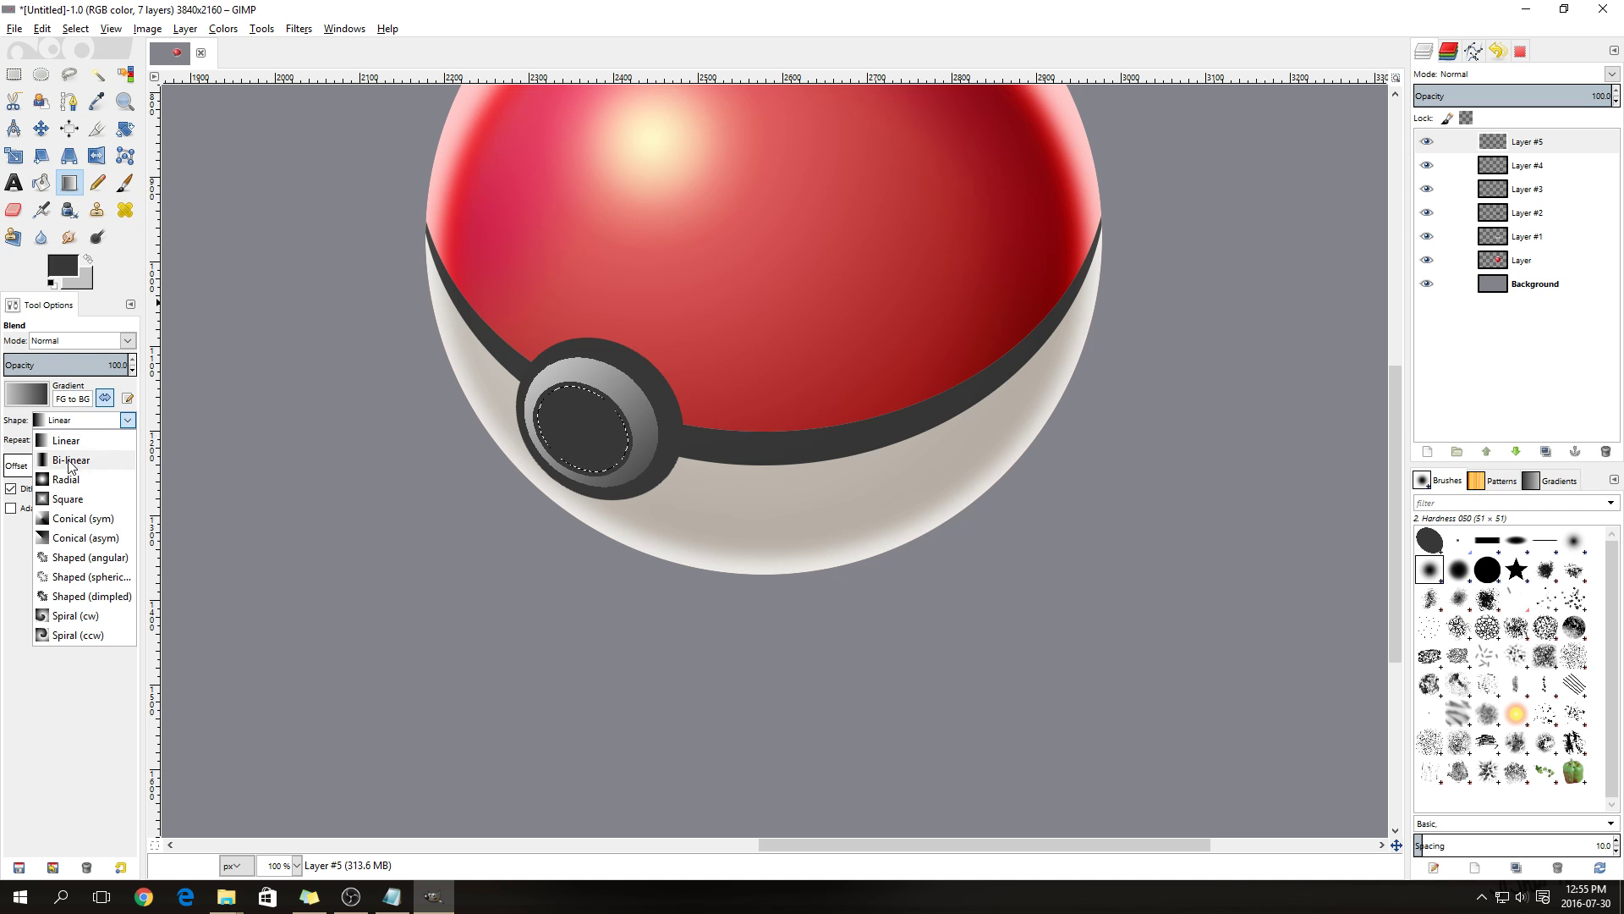
click(67, 480)
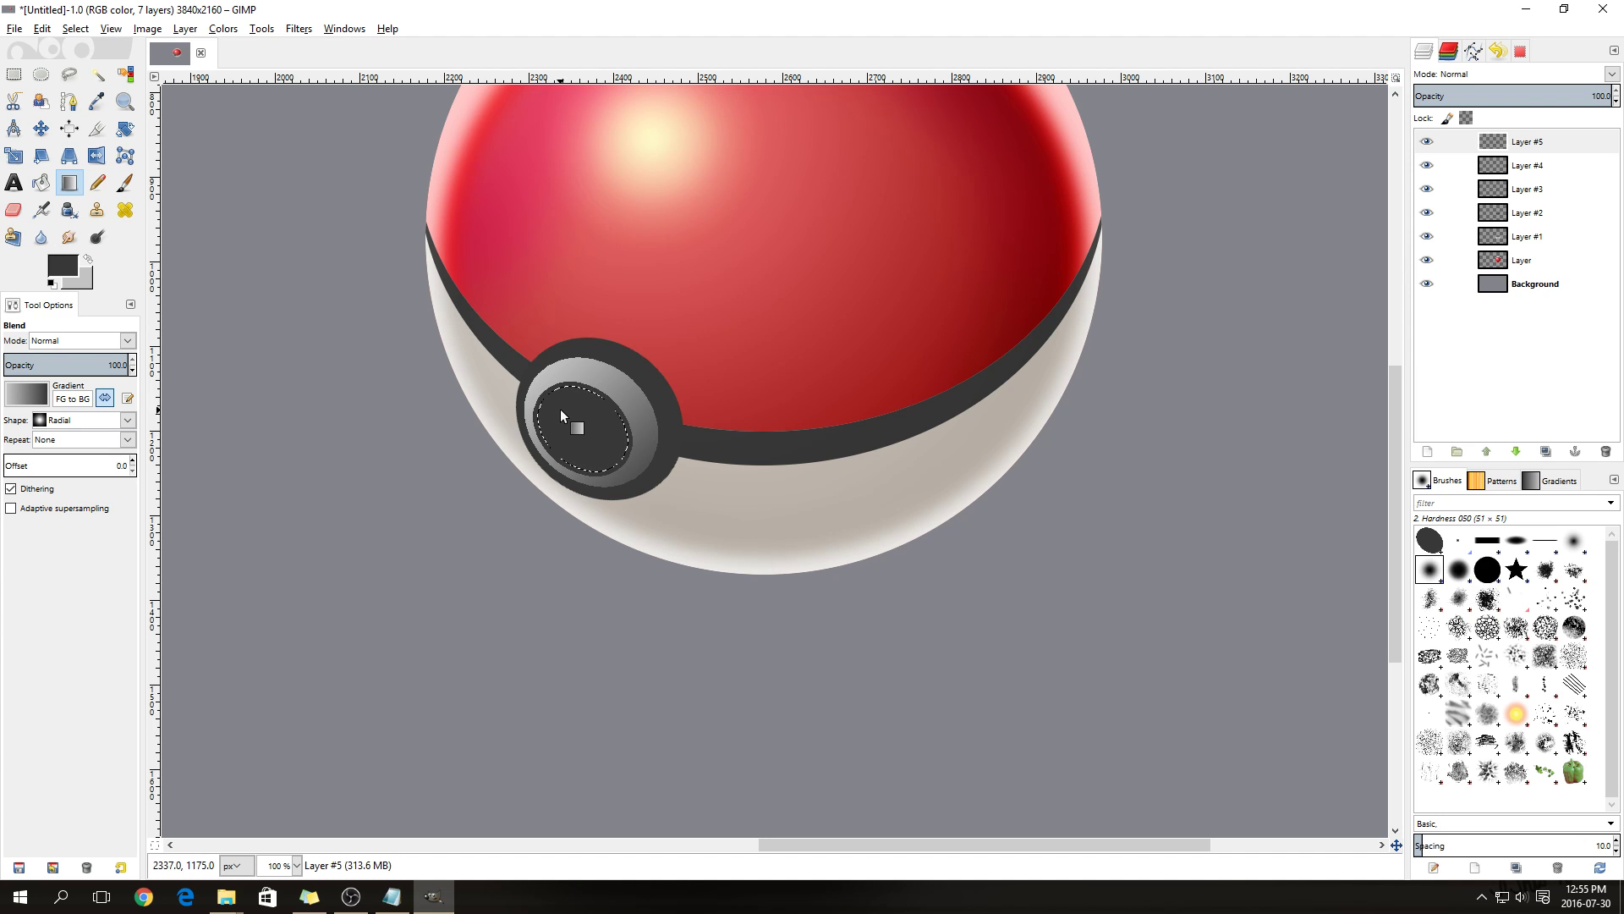
drag(560, 409, 619, 461)
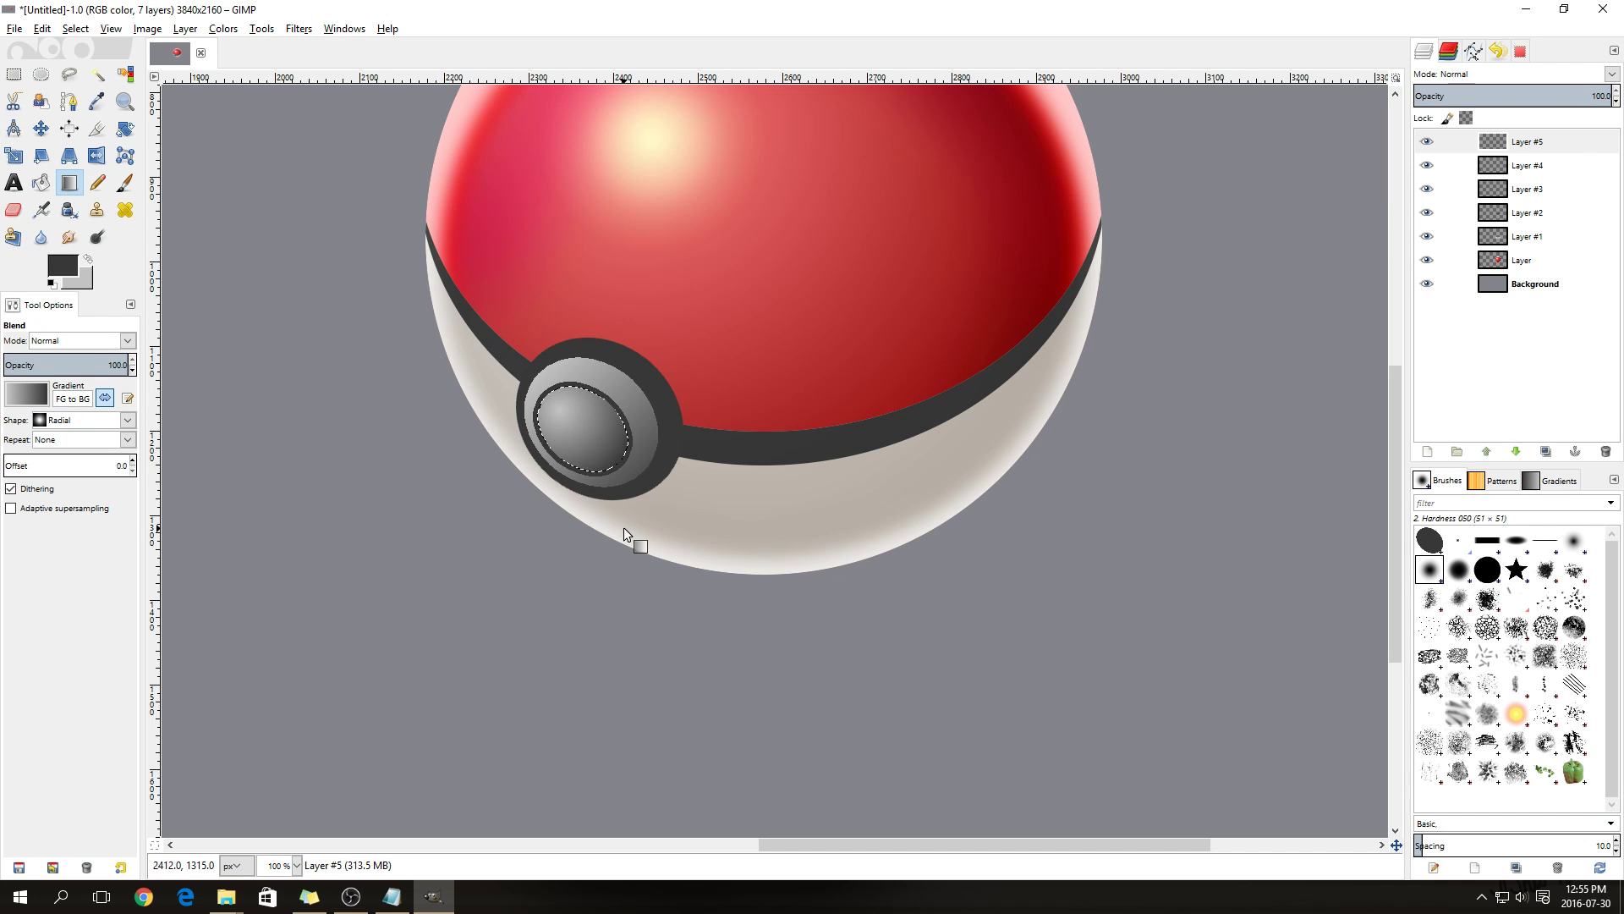
key(ctrl+shift+a)
scroll(533, 459, down, 1)
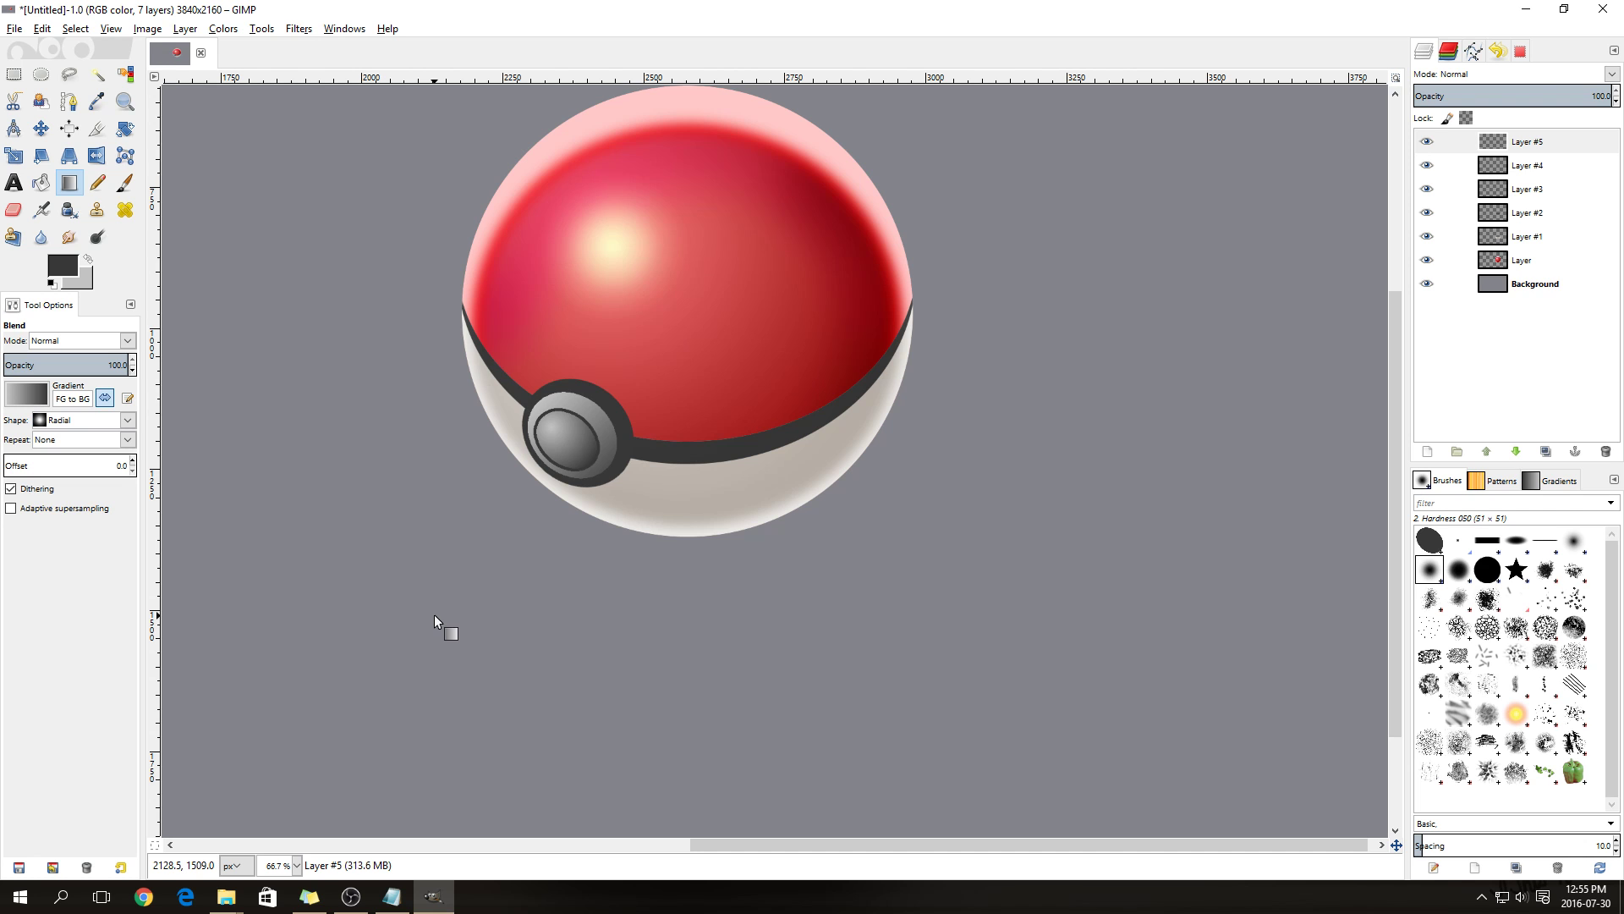
scroll(373, 417, up, 1)
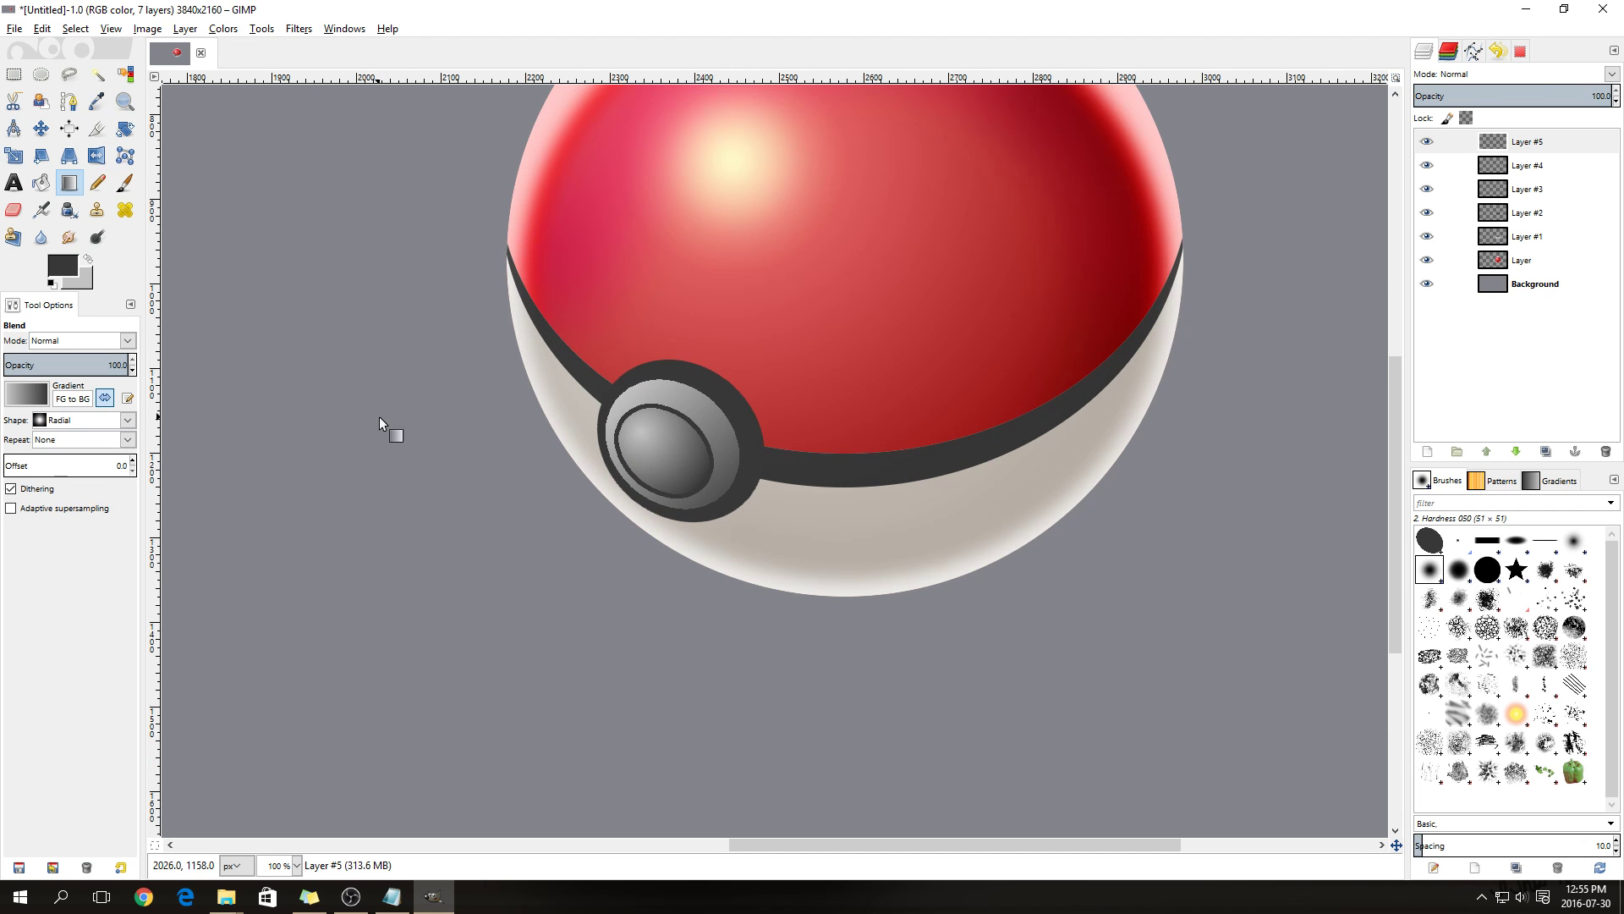
Merge Layer #5, Layer #4 and Layer #3 down into Layer #2, and check the merged layer by toggling its visibility
scroll(374, 415, down, 1)
click(1519, 151)
right_click(1520, 151)
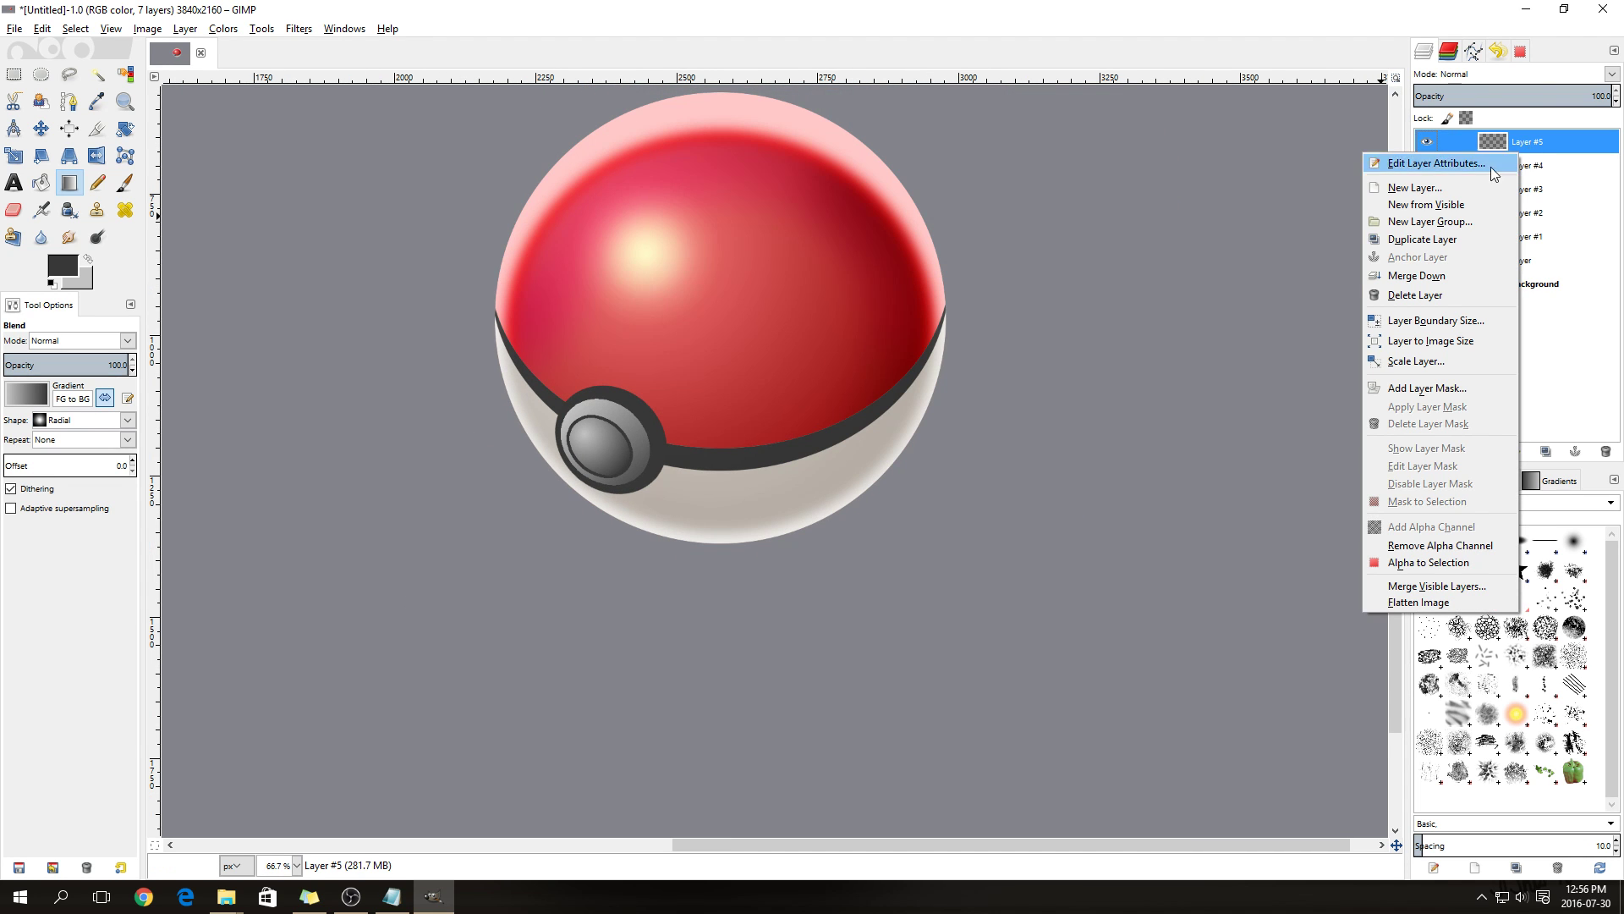
click(1451, 277)
right_click(1536, 150)
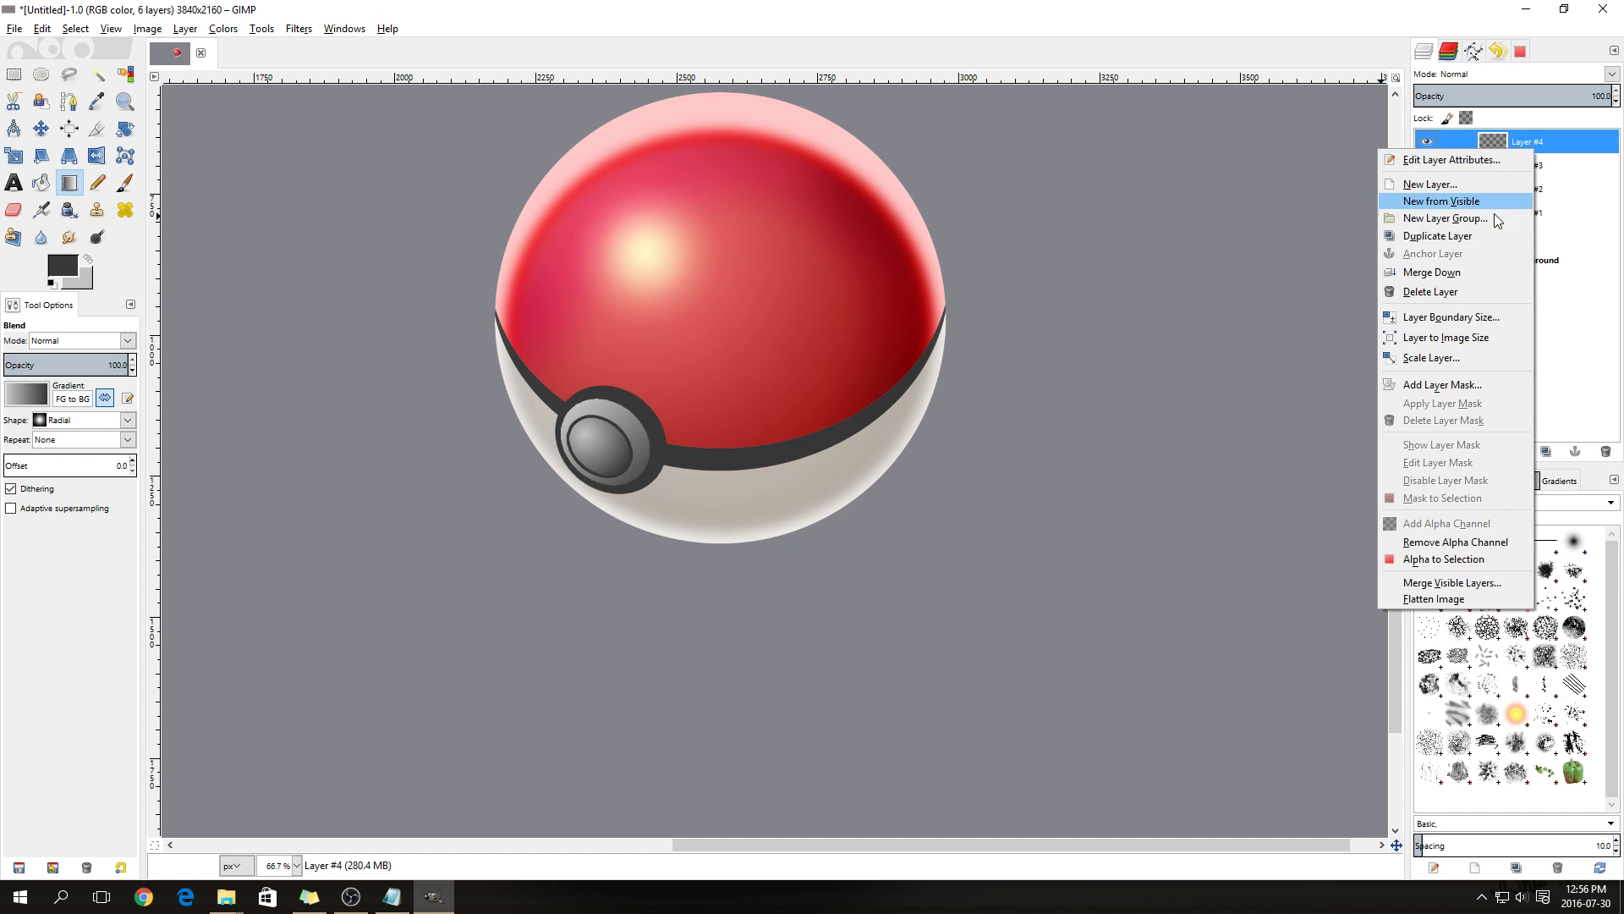
click(1449, 272)
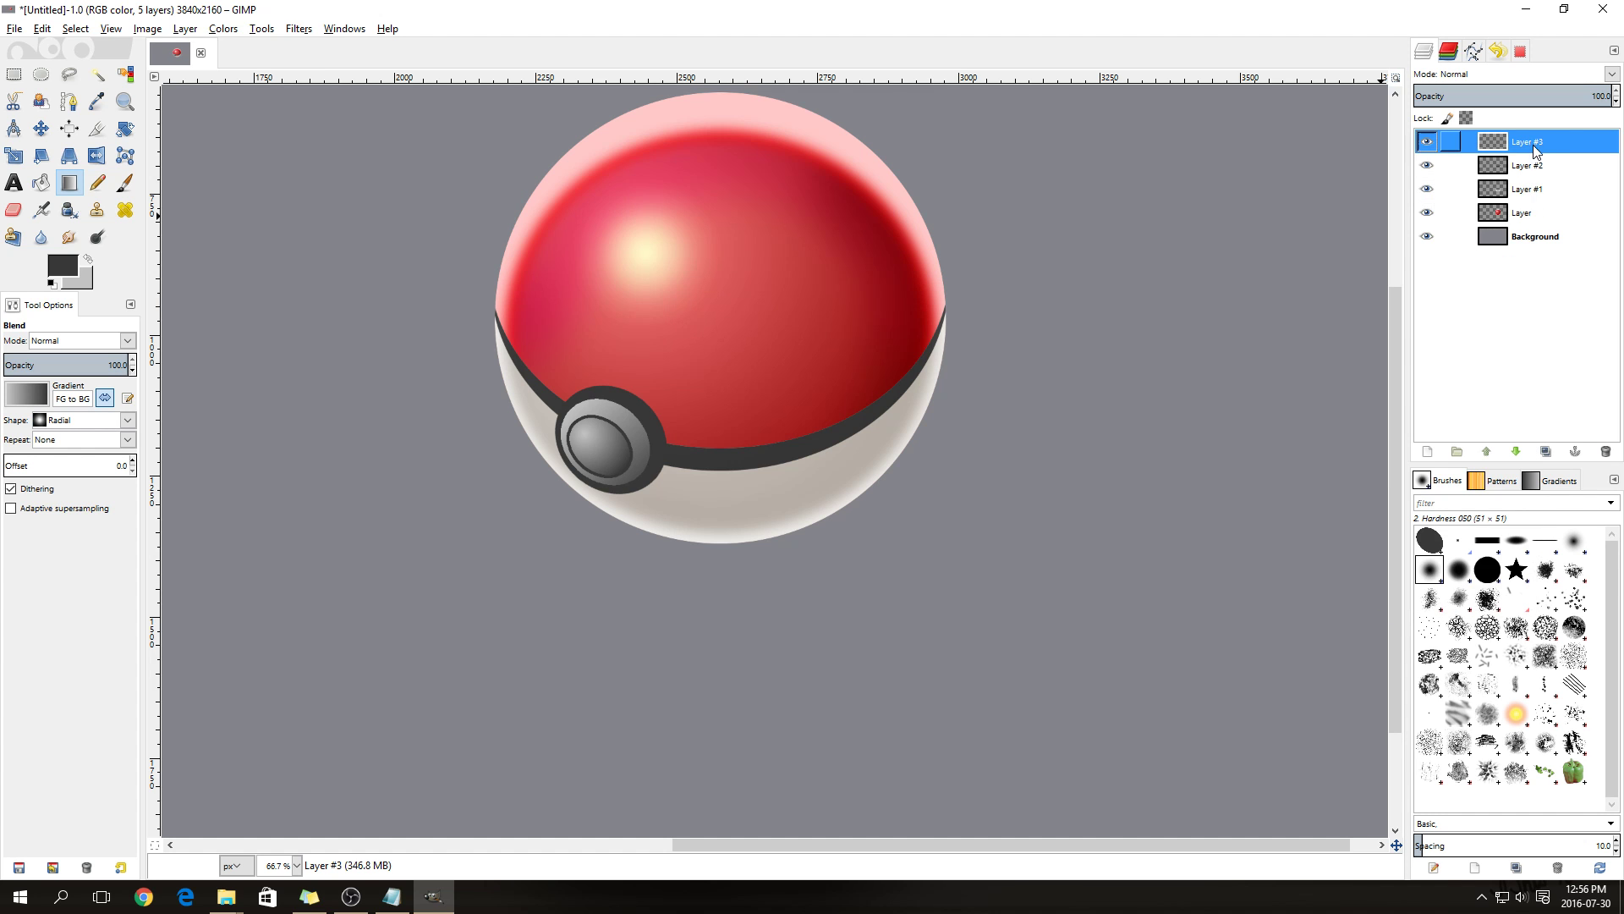
right_click(1528, 149)
click(1450, 270)
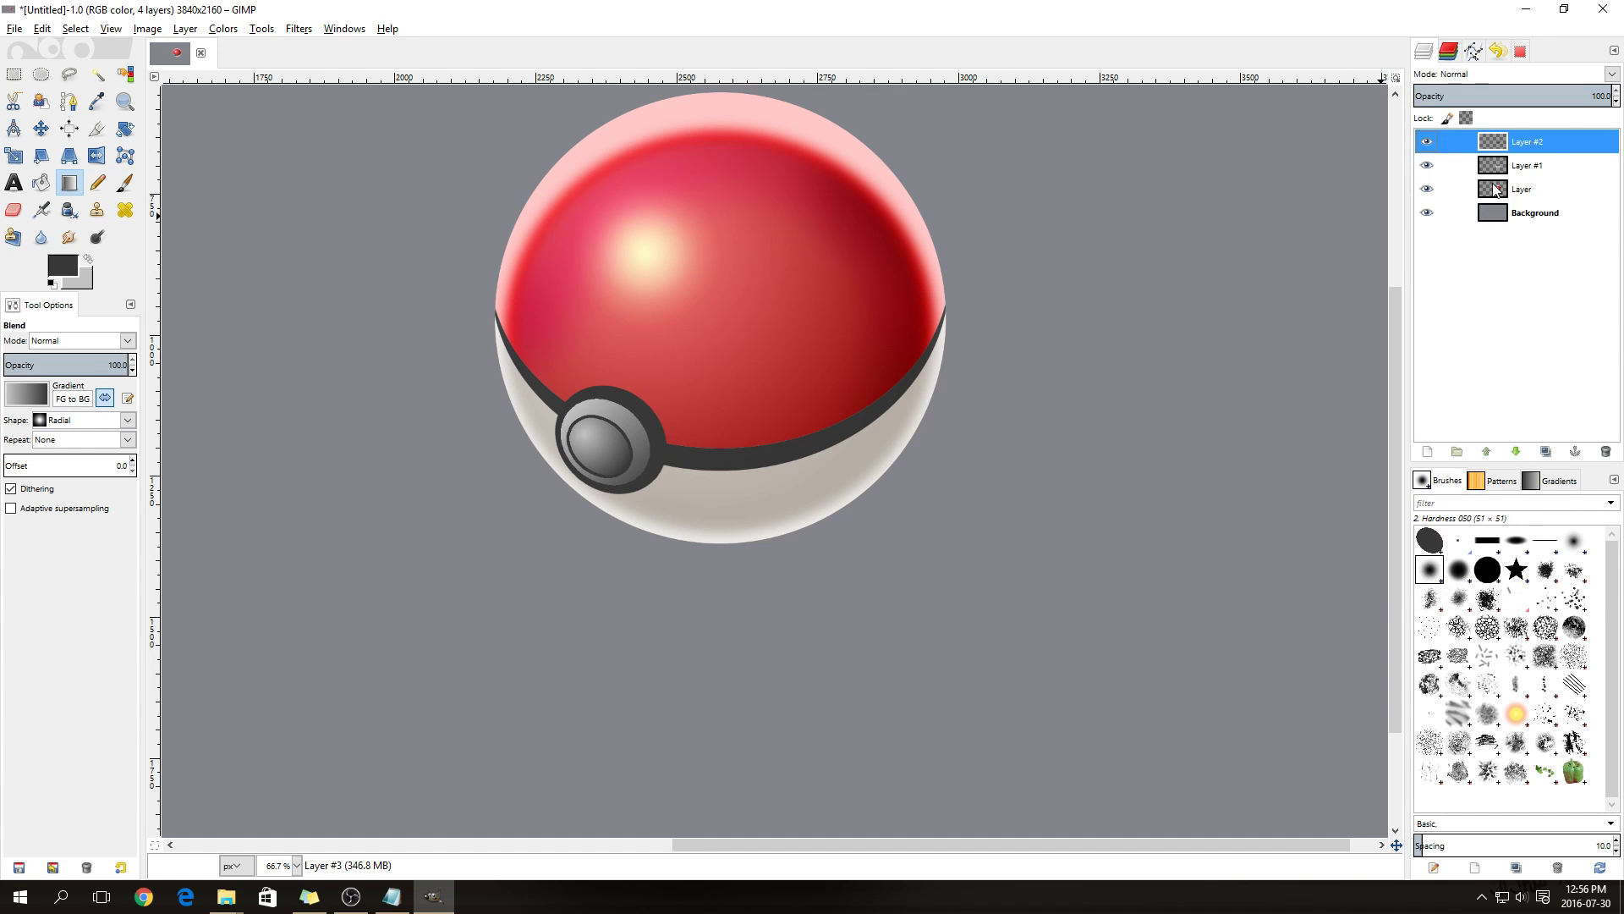
click(1427, 142)
click(1427, 142)
Adjust the Levels of Layer #2 with a white input level of 210 and a gamma of 0.72
click(224, 31)
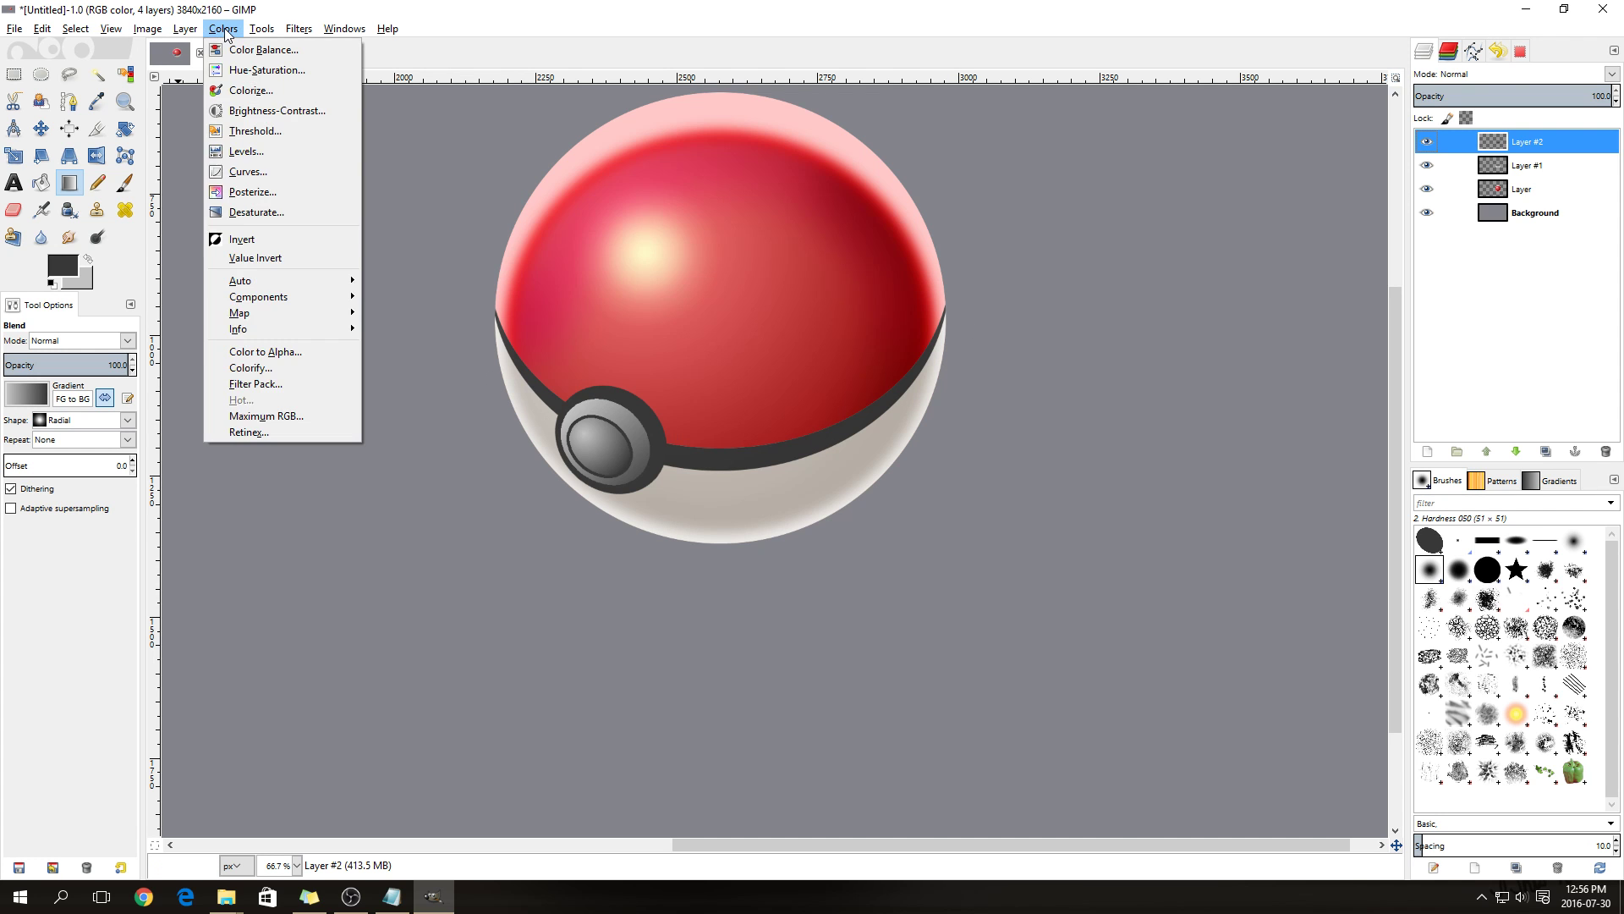
click(252, 151)
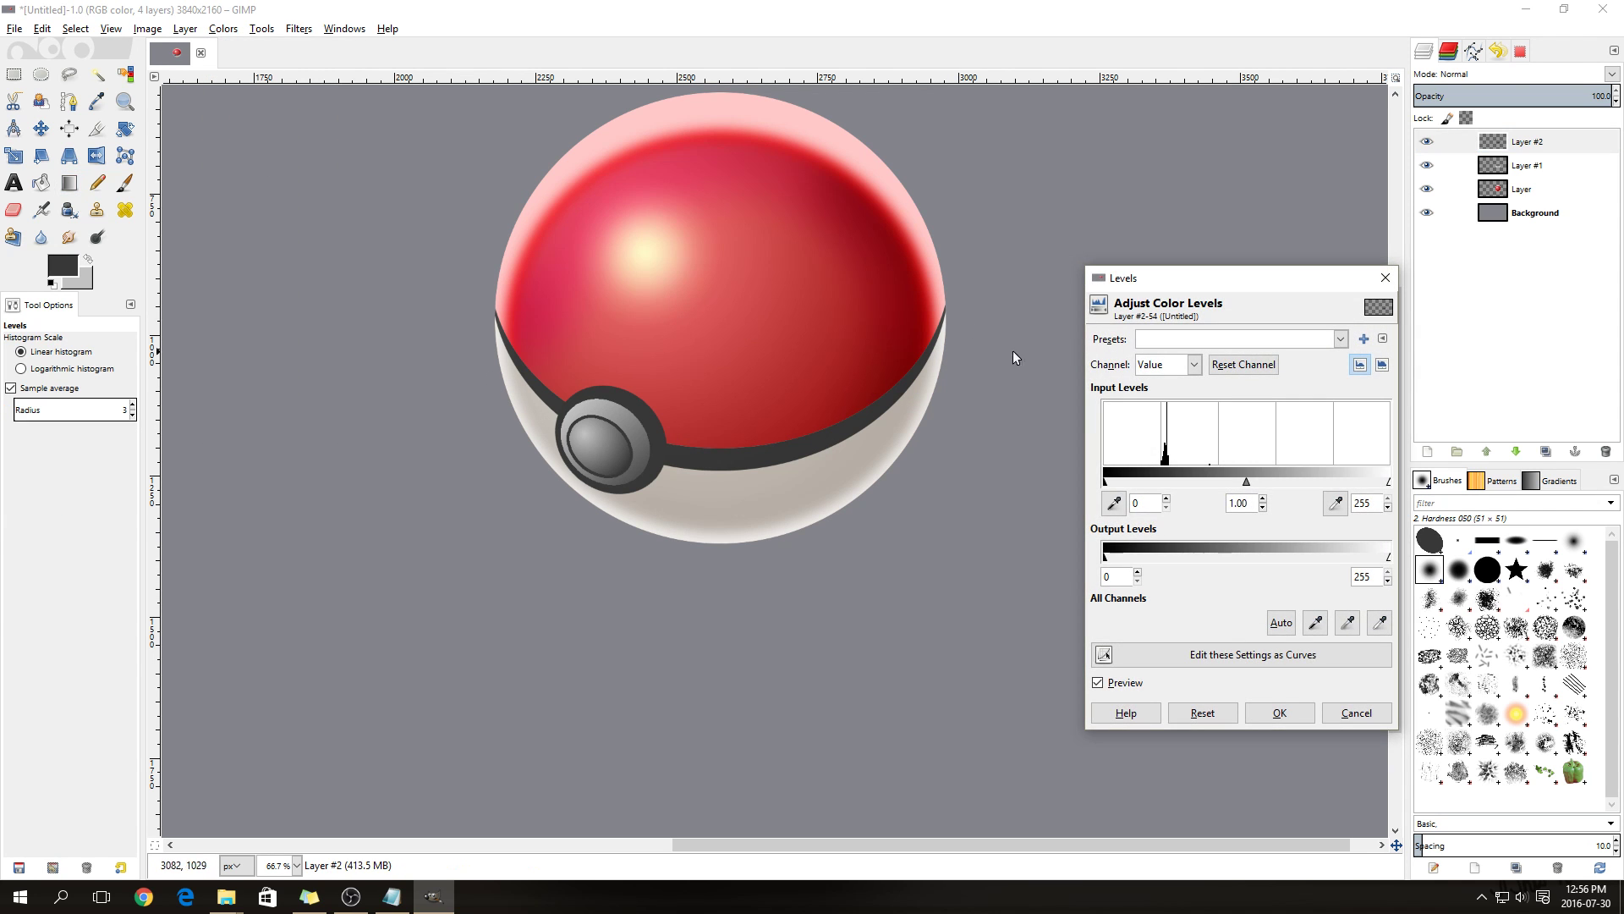
mouse_move(1249, 488)
mouse_down()
mouse_move(1273, 484)
mouse_move(1251, 489)
mouse_up()
drag(1390, 488, 1339, 481)
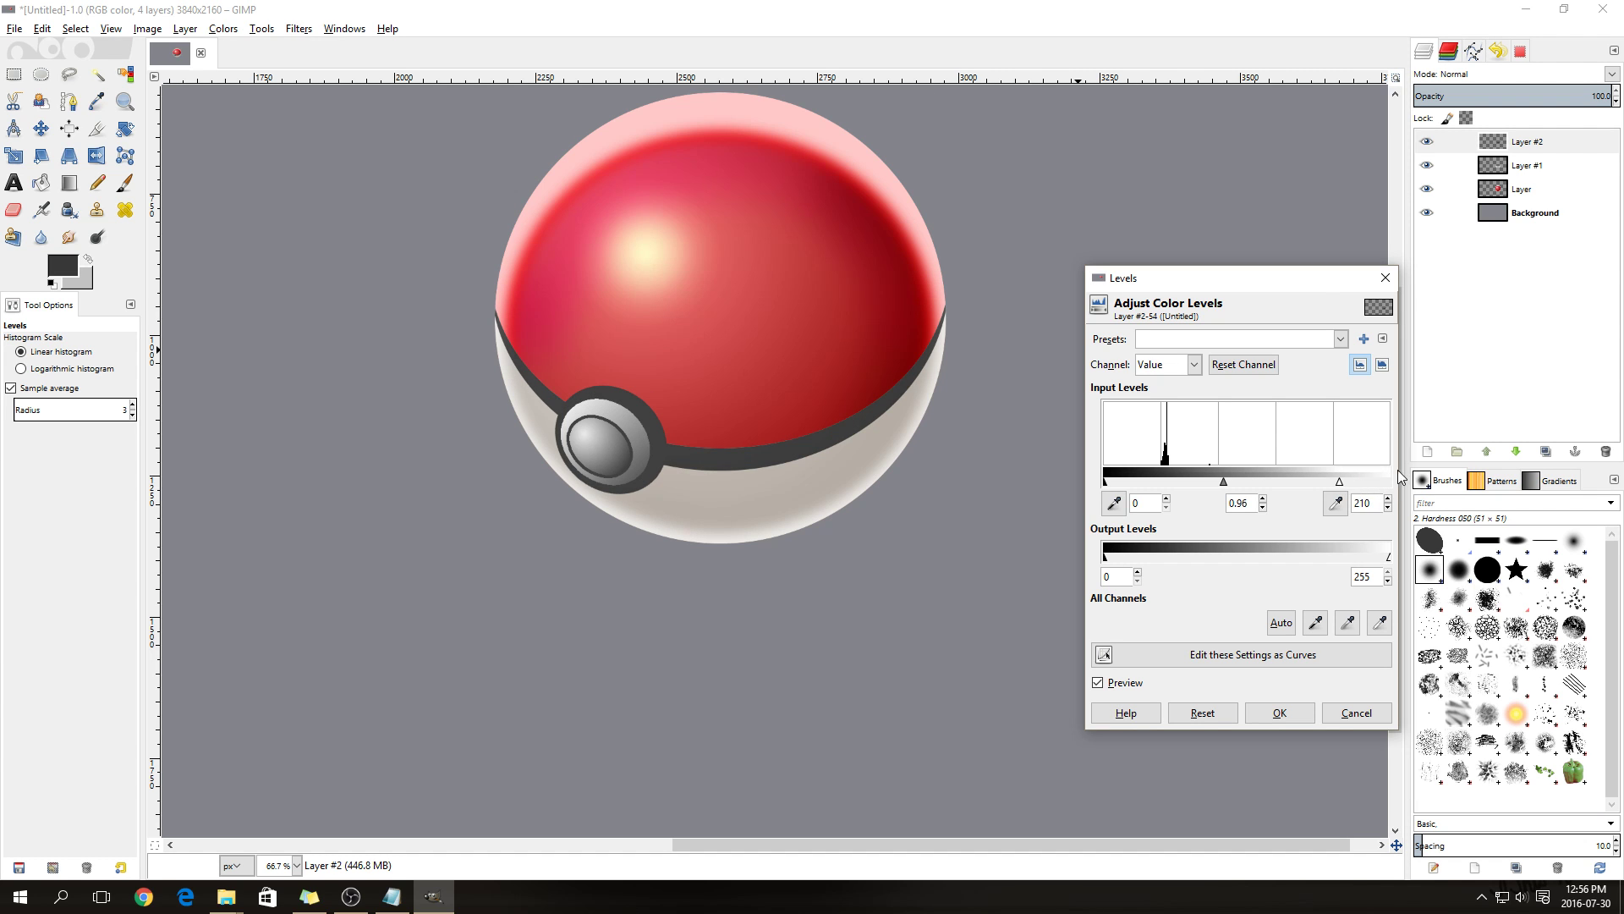
drag(1224, 485, 1240, 488)
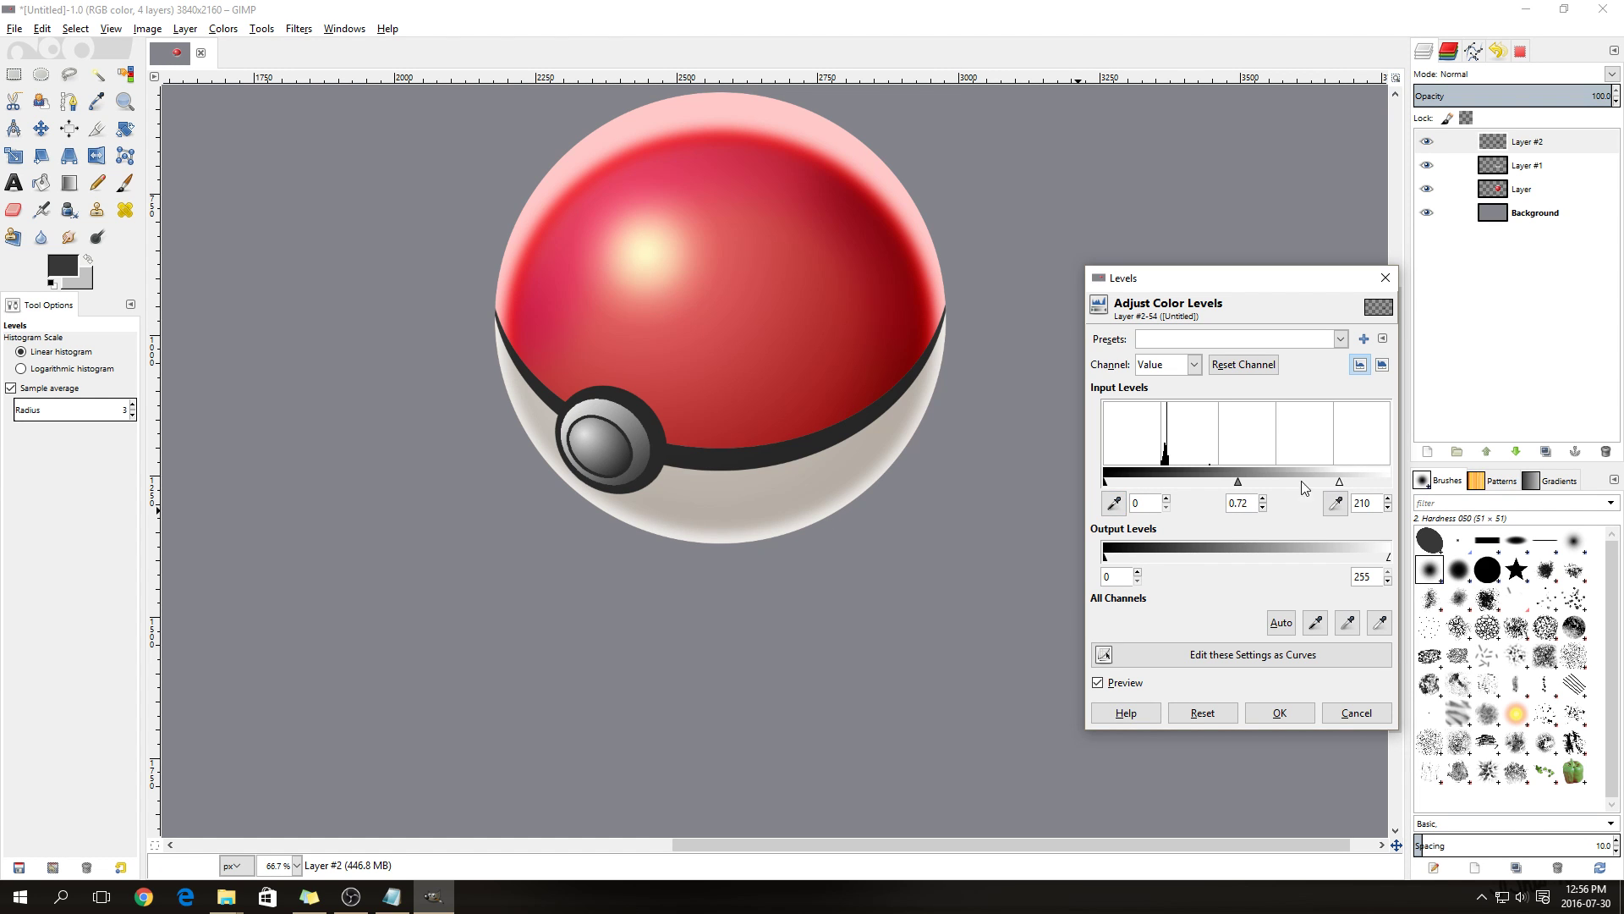
click(1280, 714)
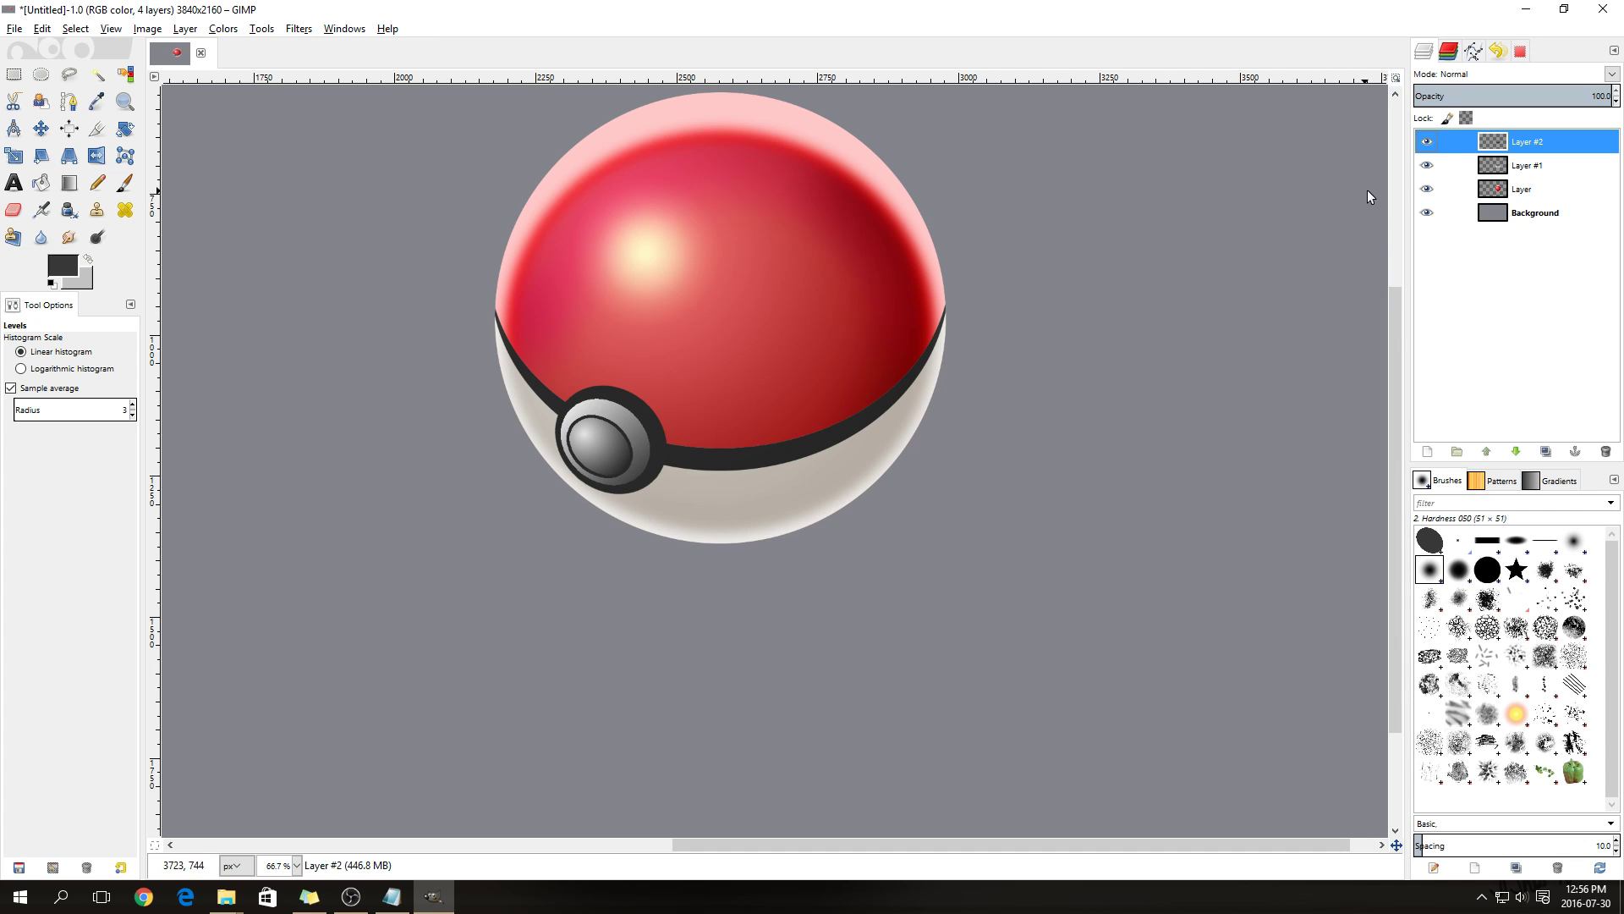
Merge Layer #1 down into the ball's base layer and check the result by toggling the layer's visibility
click(1527, 164)
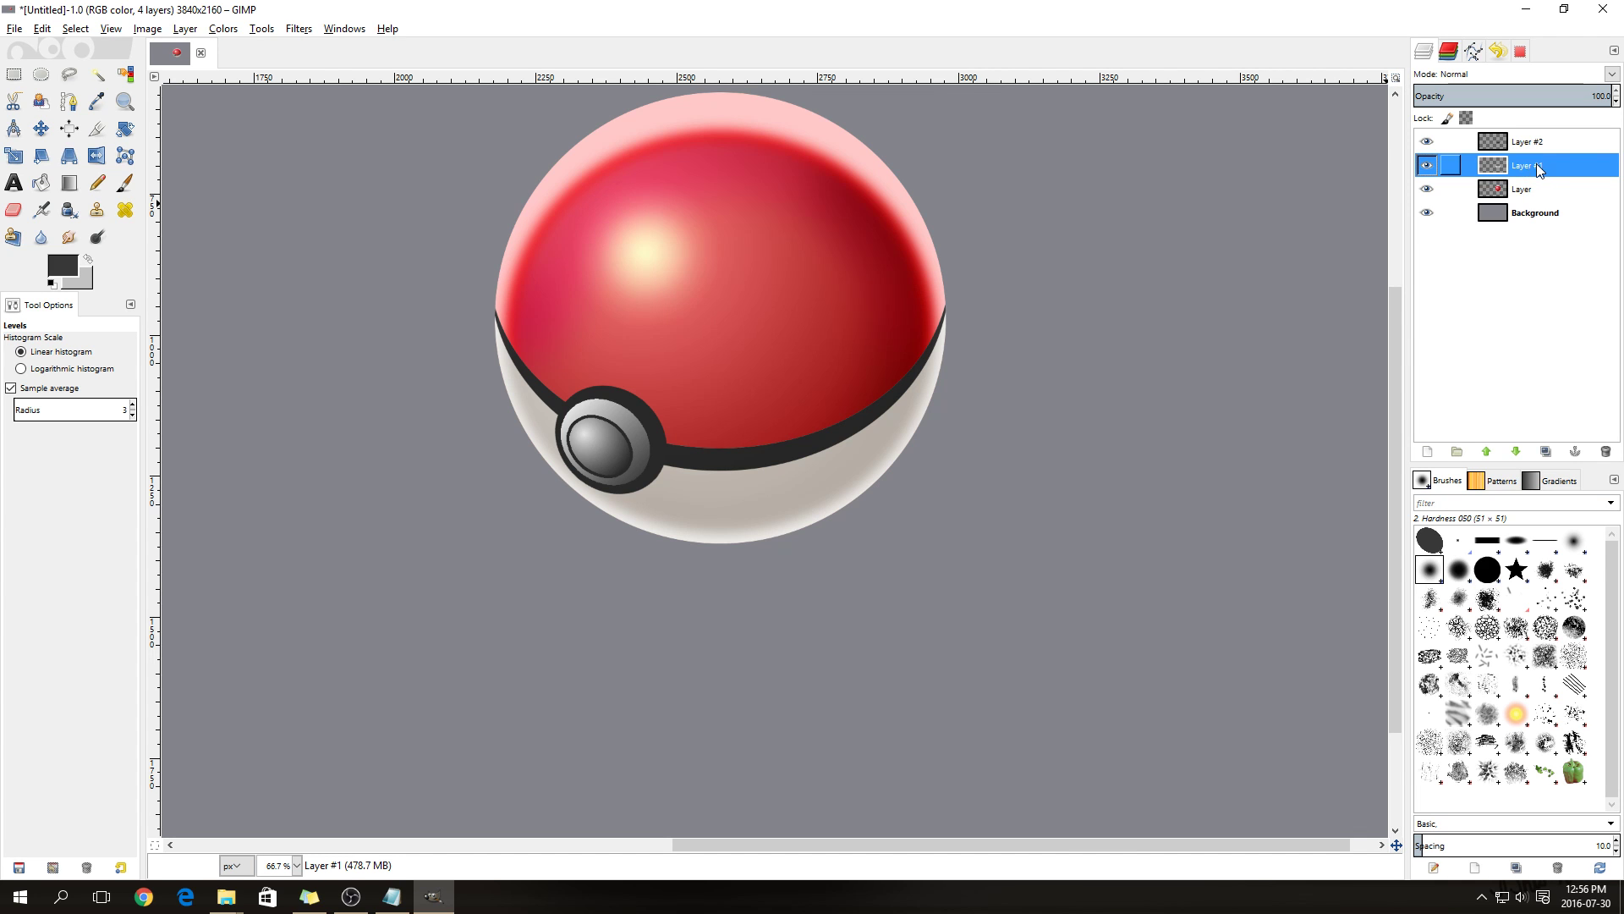
right_click(1538, 169)
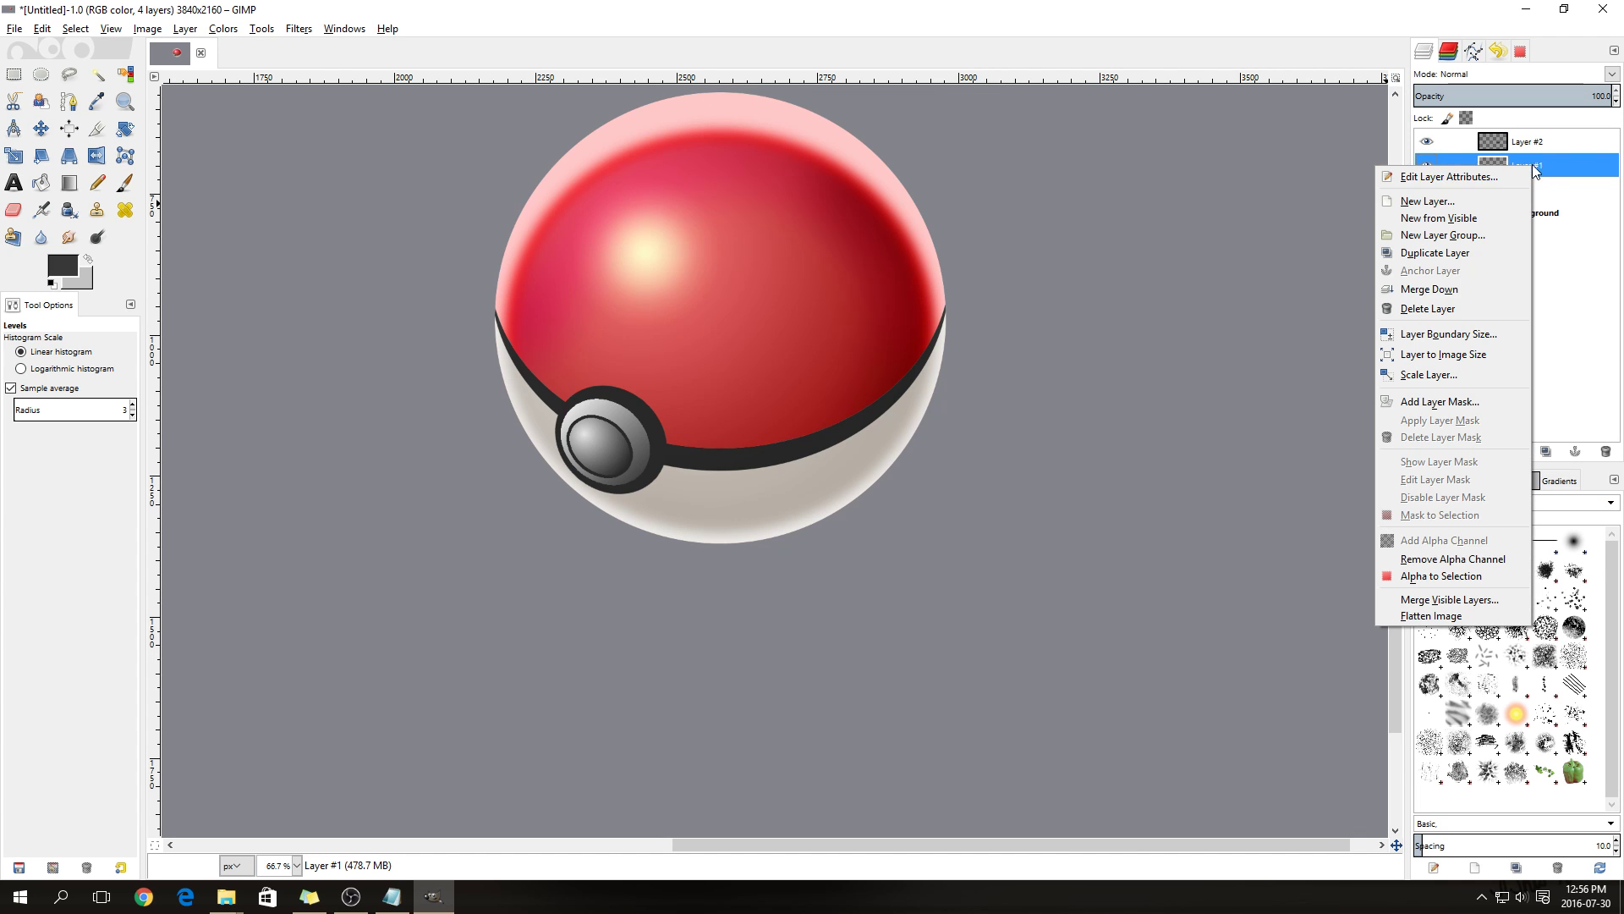
click(1462, 290)
click(1427, 166)
click(1427, 166)
click(1427, 166)
click(1427, 167)
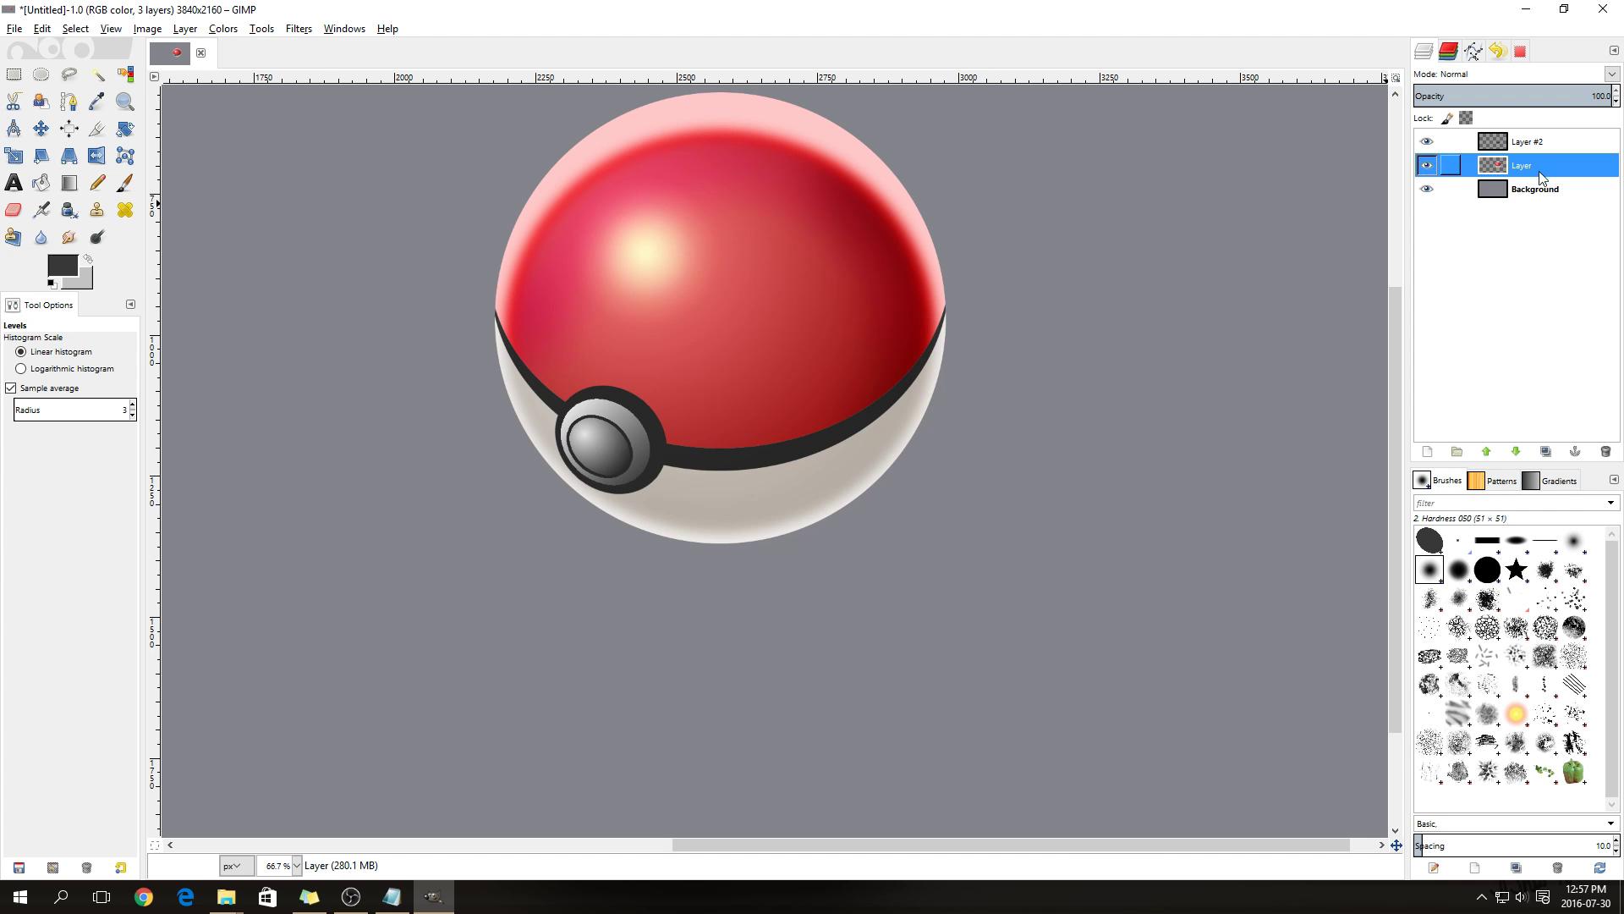
Darken the ball's merged red and pale layer with Levels by setting the input gamma to 0.71
click(225, 30)
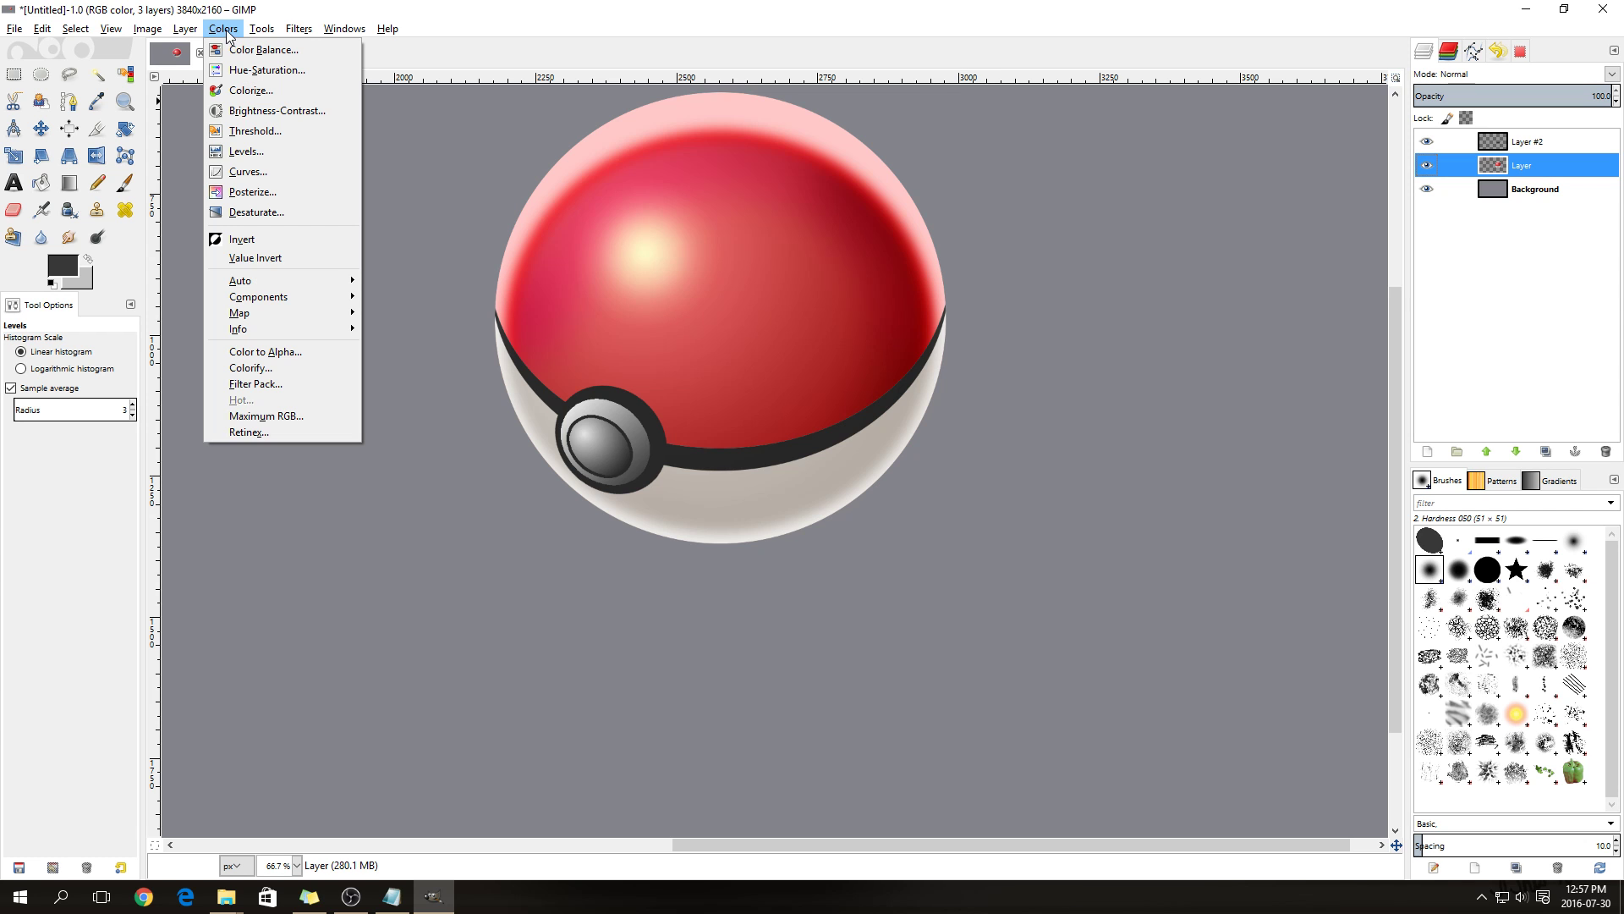
click(249, 152)
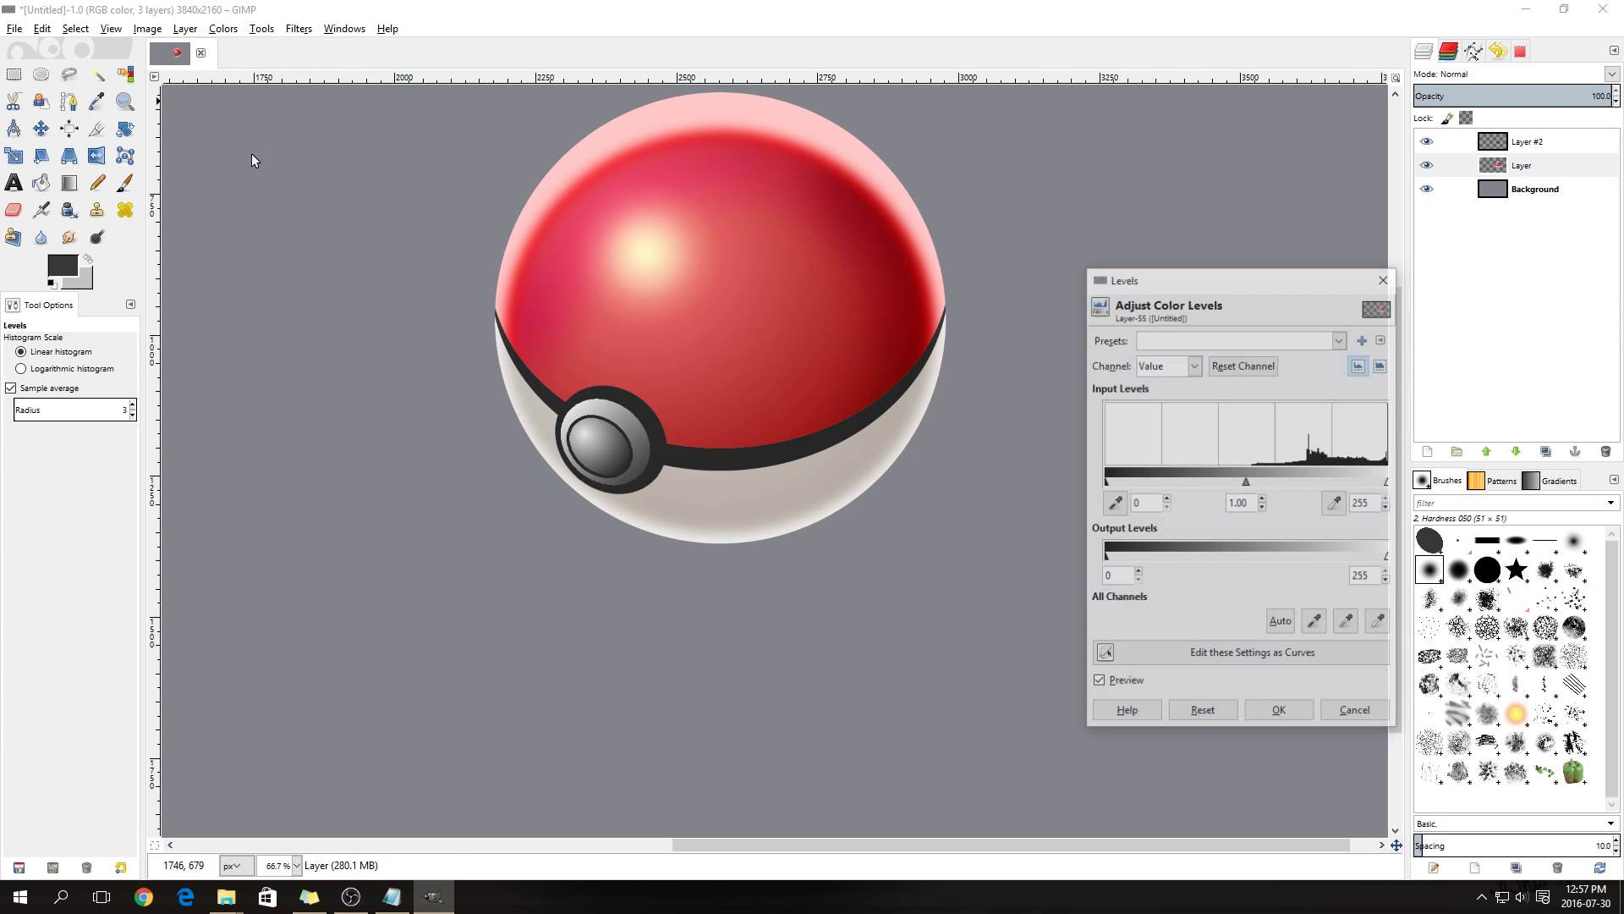
drag(1253, 479, 1267, 481)
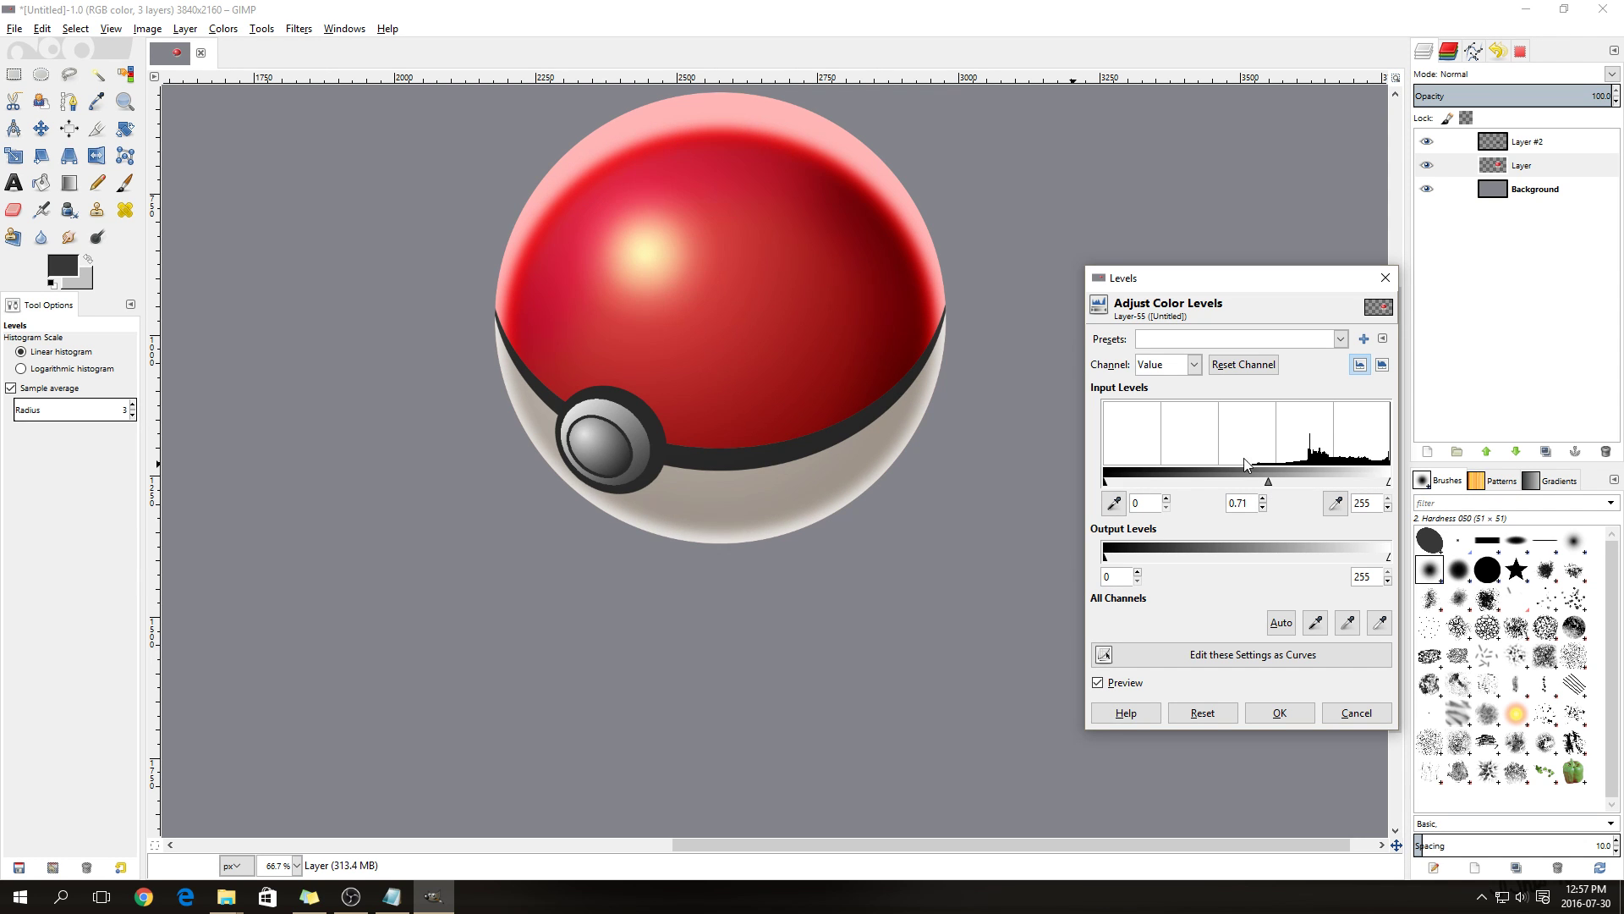
click(1280, 712)
Merge Layer #2 down so the whole ball is on one layer, and toggle that layer's visibility to check it
key(minus)
click(1527, 142)
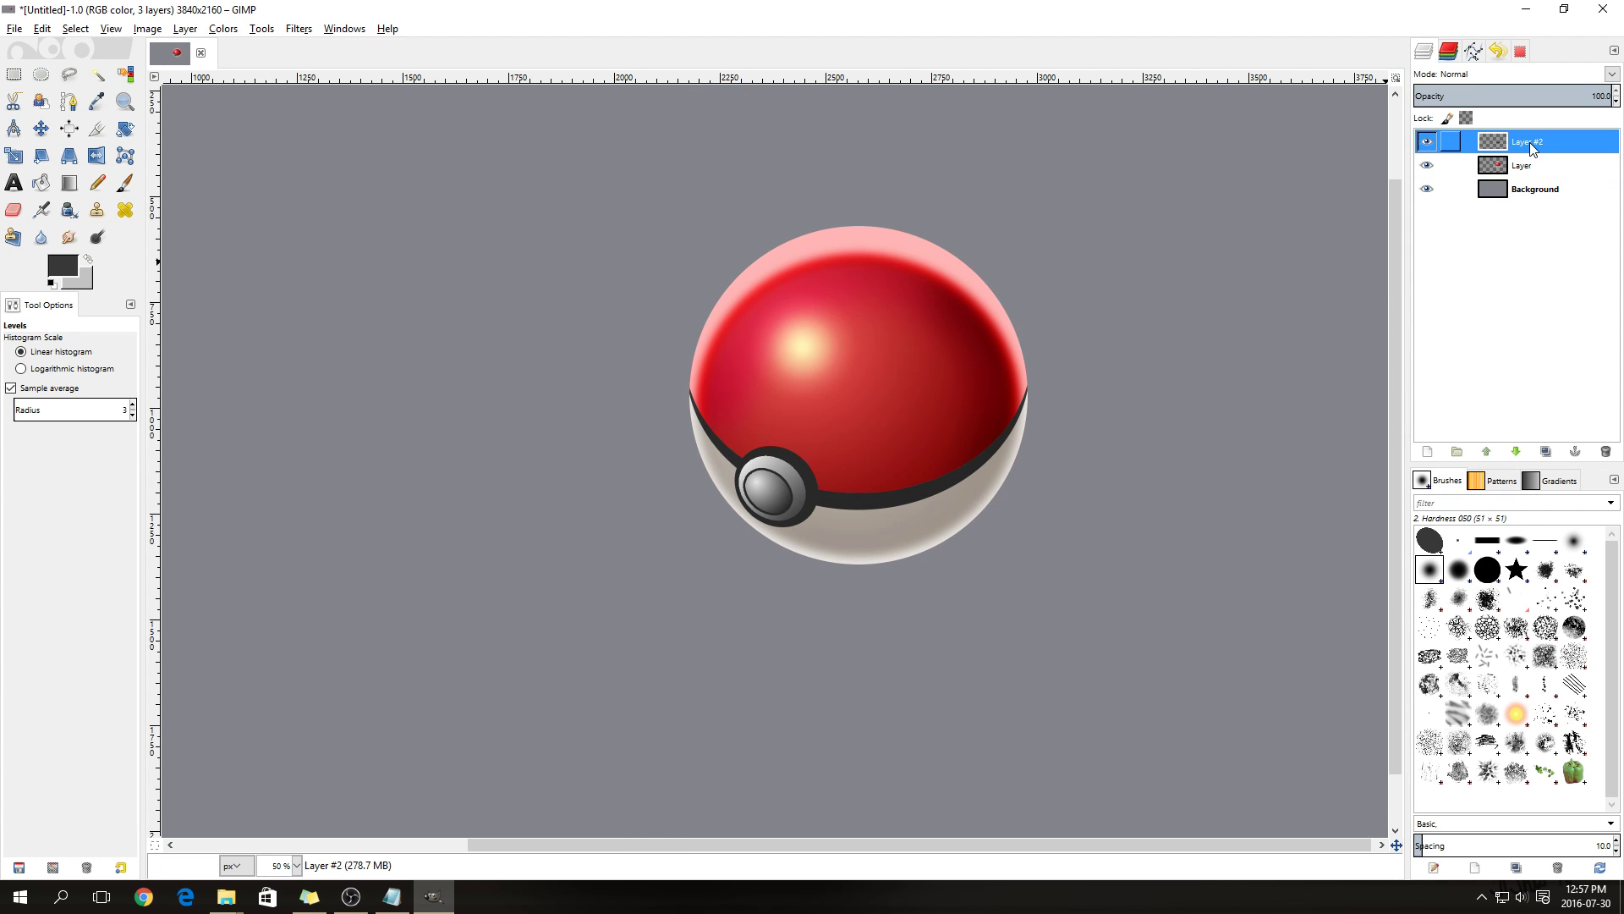
right_click(1531, 149)
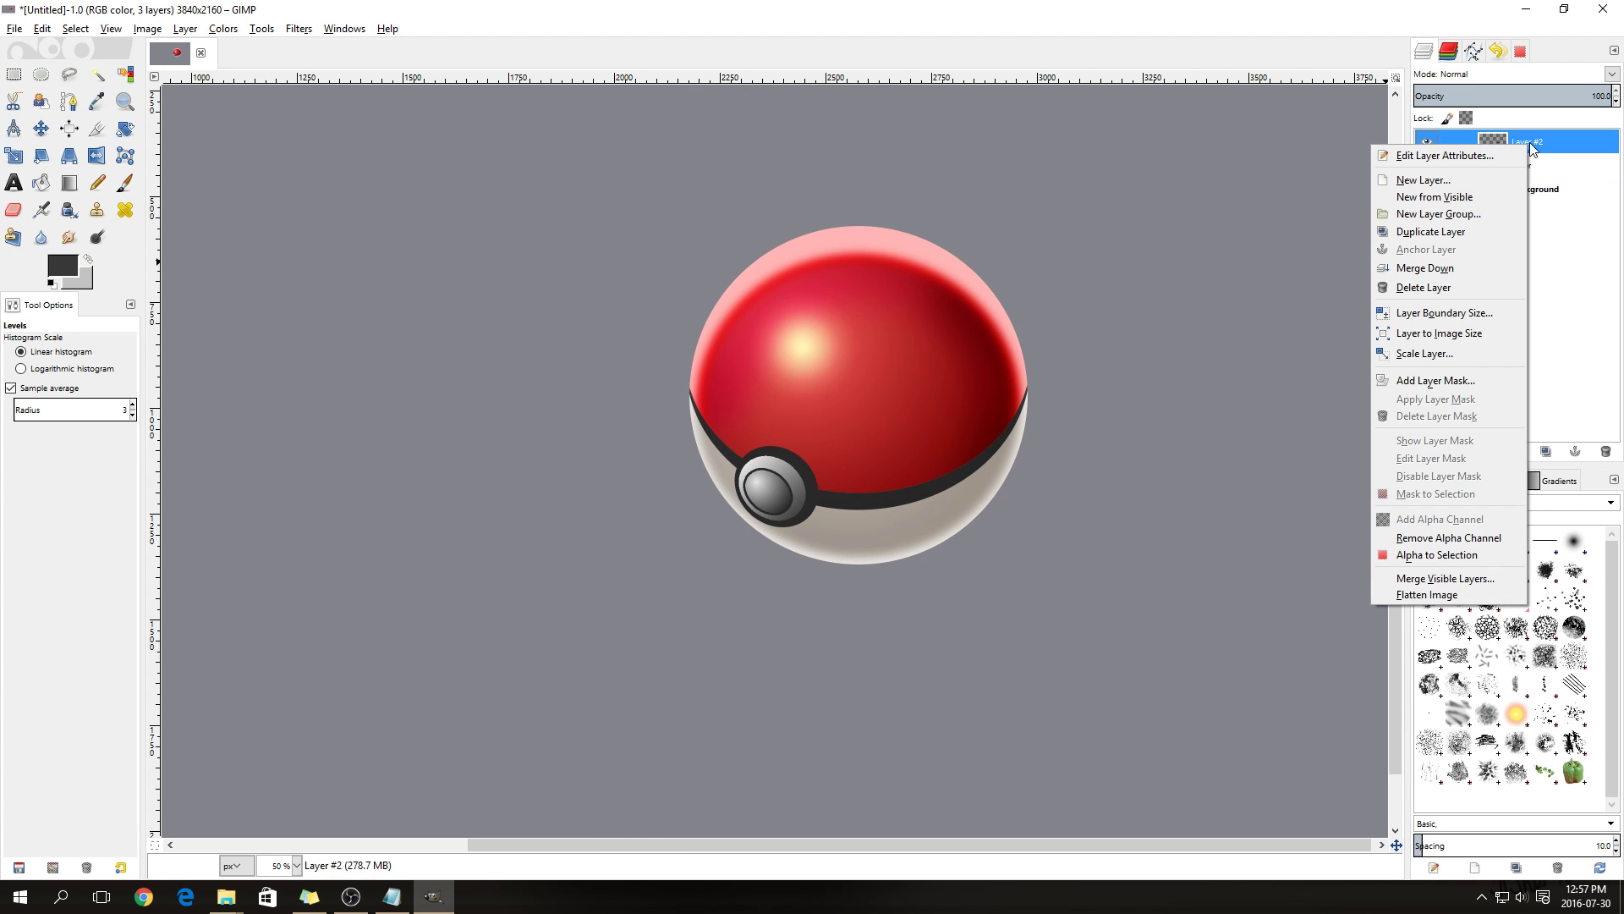
click(1425, 267)
click(1427, 142)
click(1428, 143)
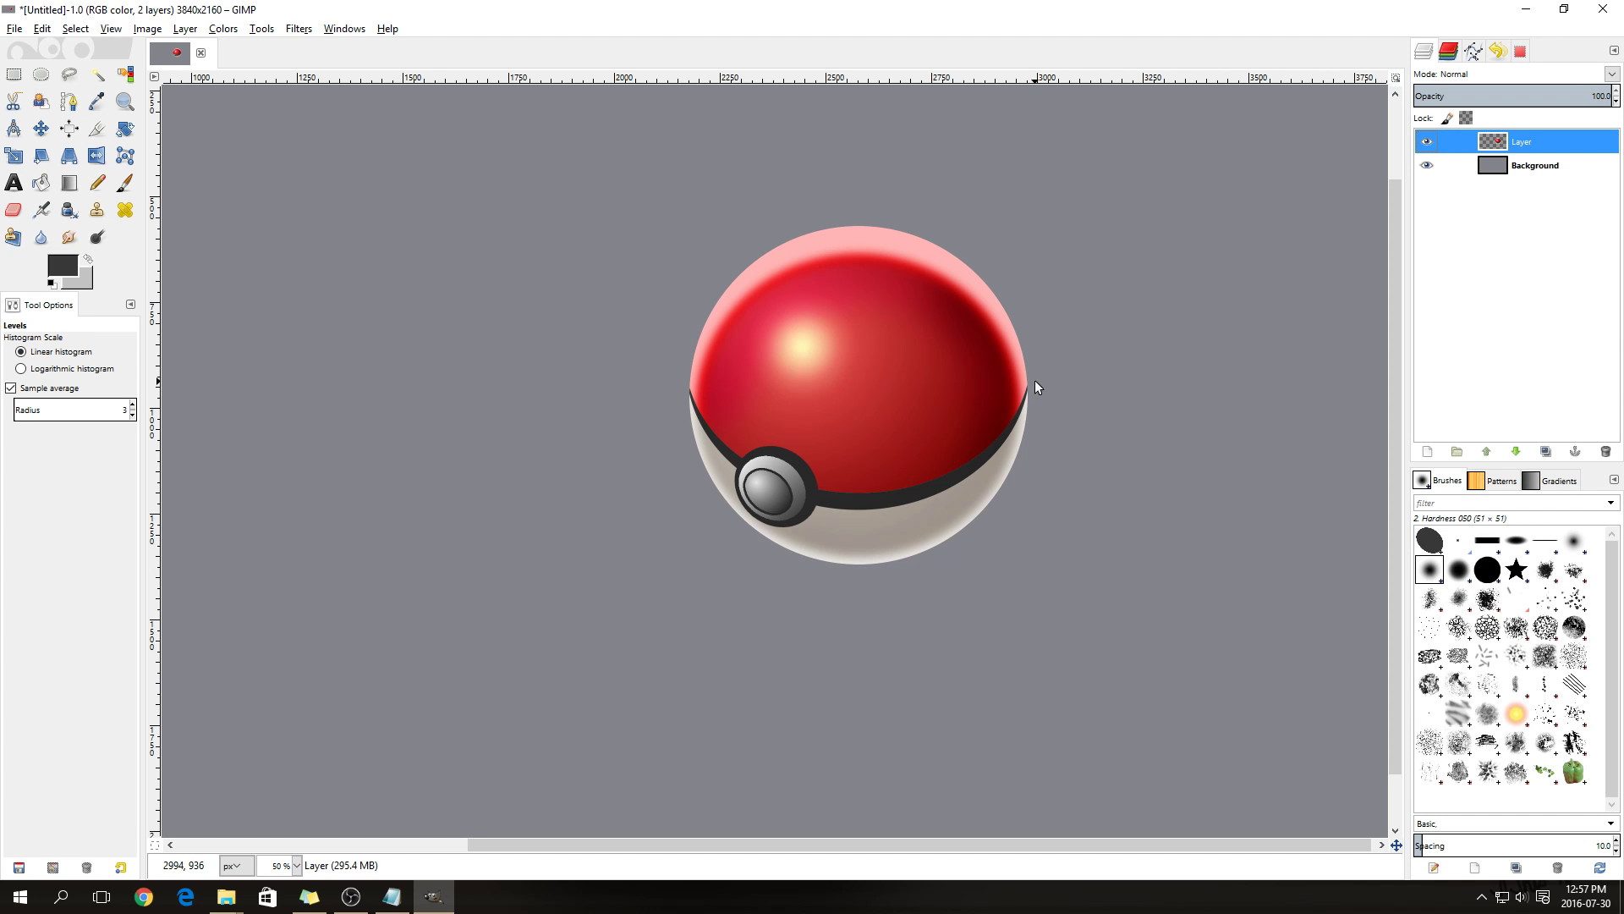